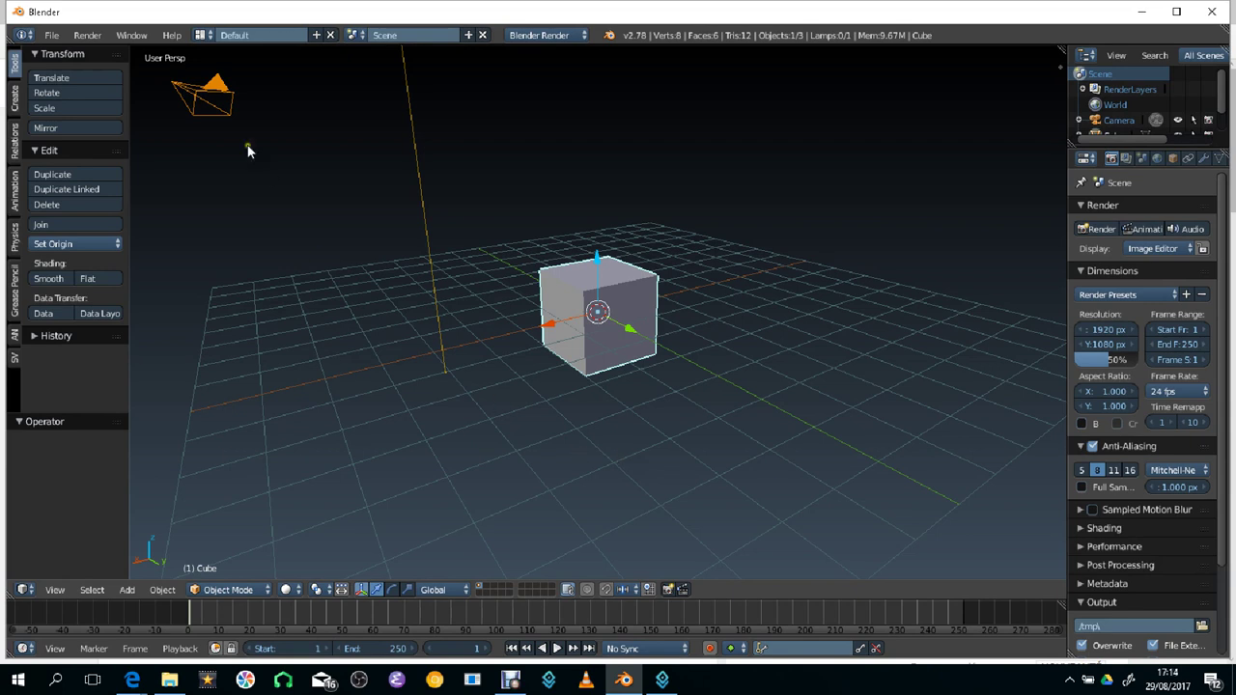
# Step: Switch the screen layout to Compositing and change the node tree type shown
pyautogui.click(204, 36)
pyautogui.click(232, 87)
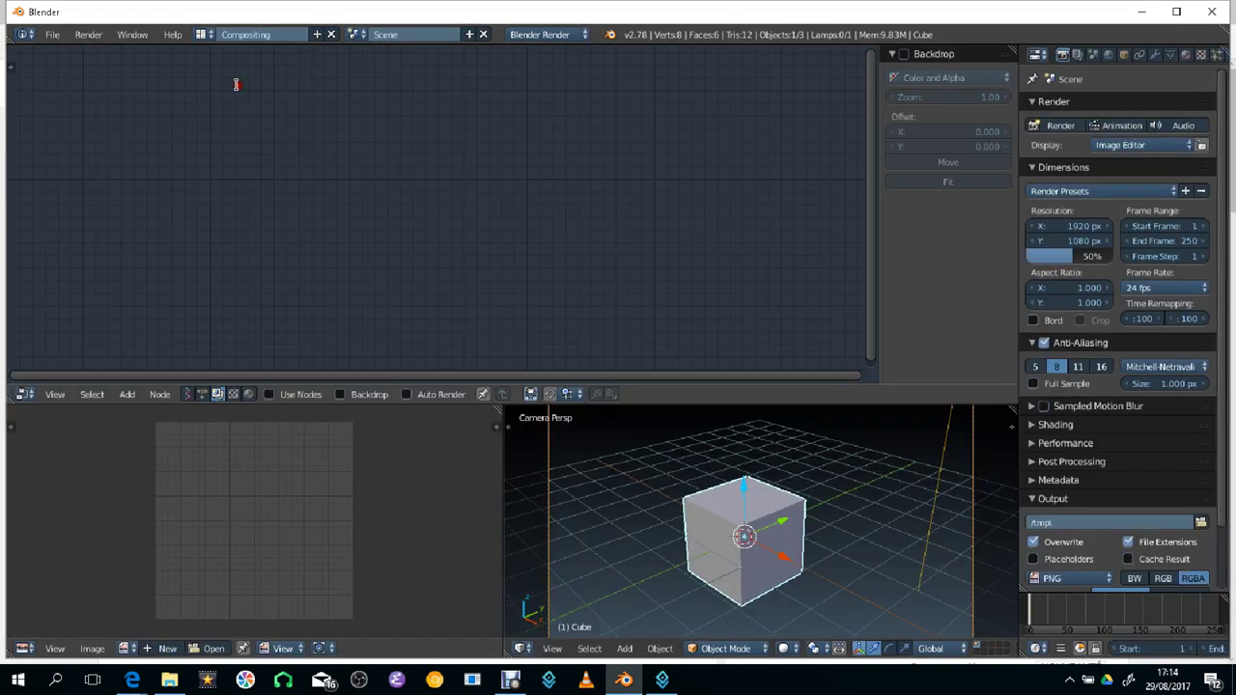
pyautogui.click(190, 397)
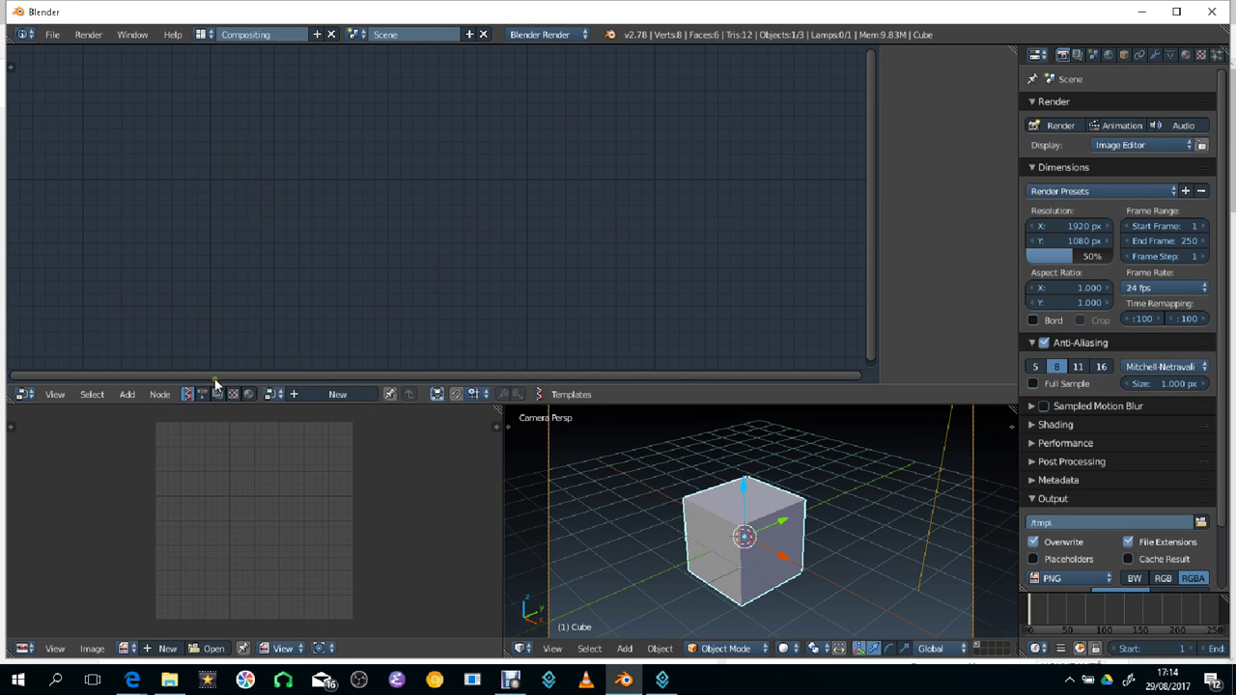
# Step: Reload the start-up file to get the default cube, camera and lamp scene
pyautogui.click(54, 36)
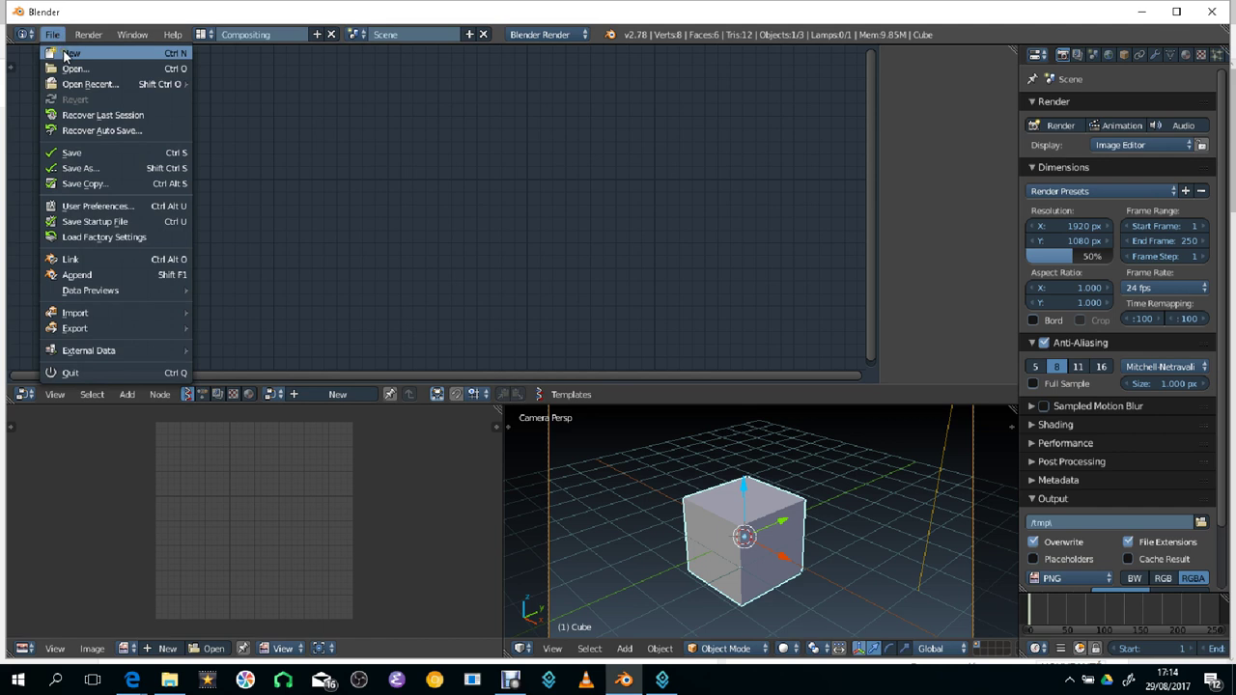
pyautogui.click(65, 55)
pyautogui.click(65, 58)
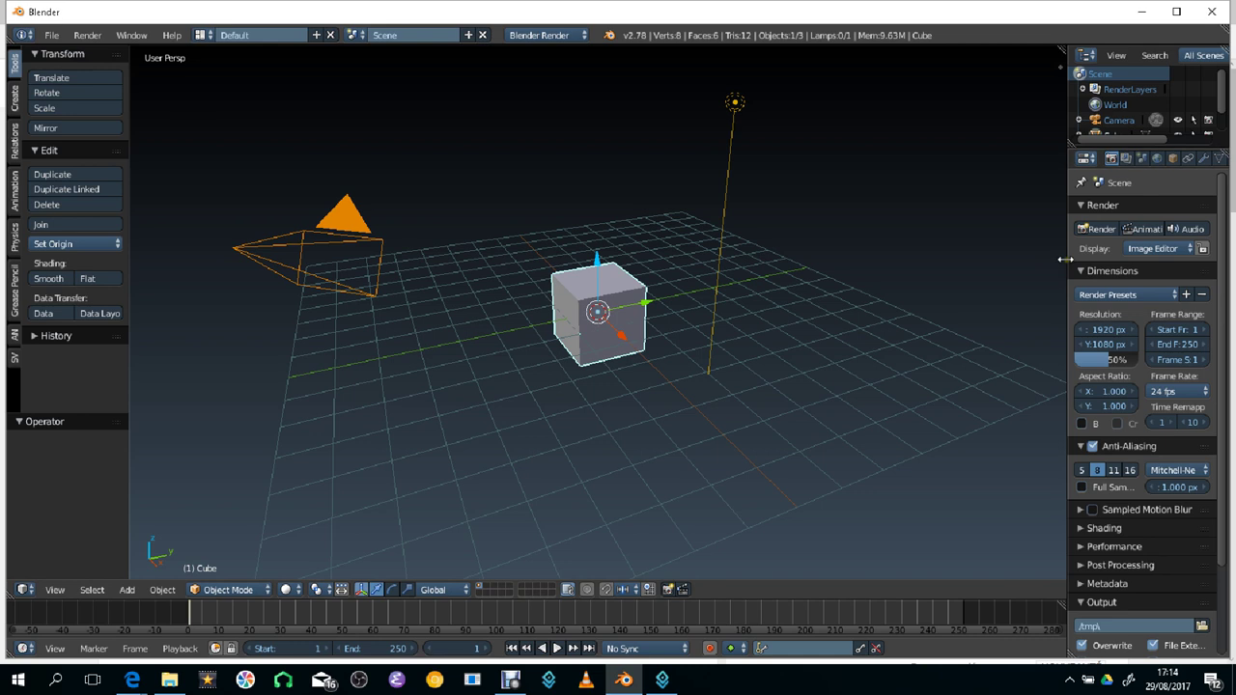
# Step: Drag the Properties border far left, browse editor types, then ease it slightly back right
pyautogui.moveTo(1067, 266); pyautogui.dragTo(771, 275)
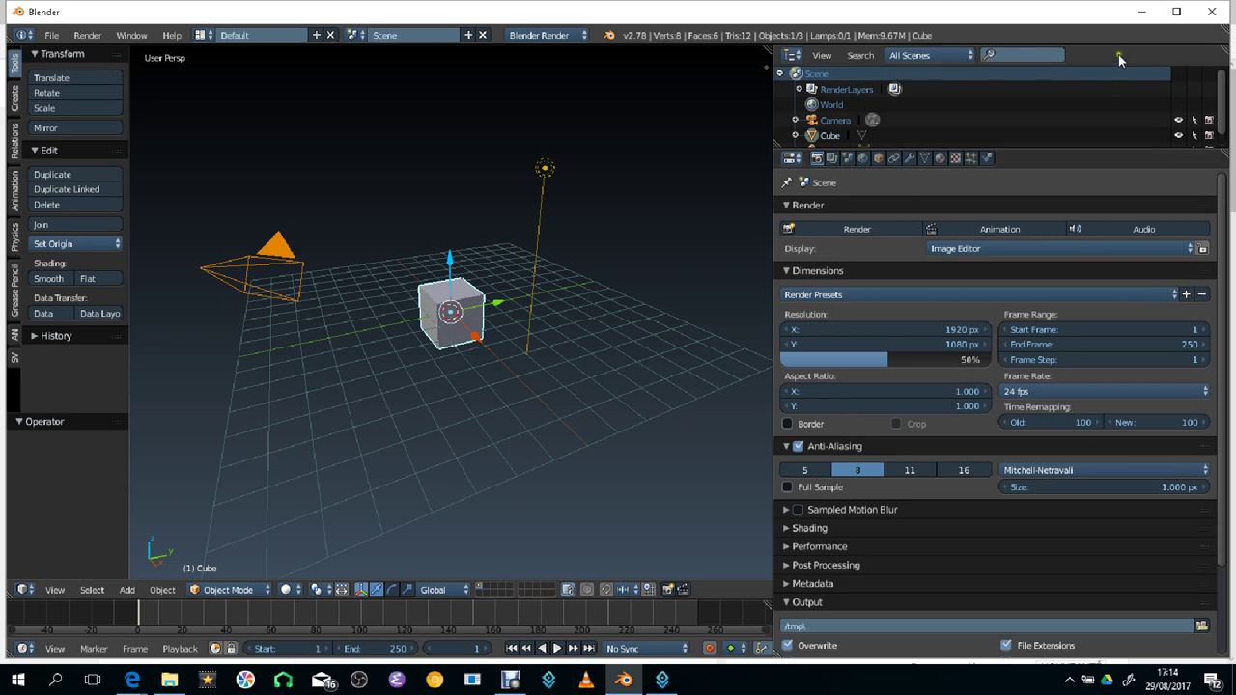
pyautogui.click(1086, 55)
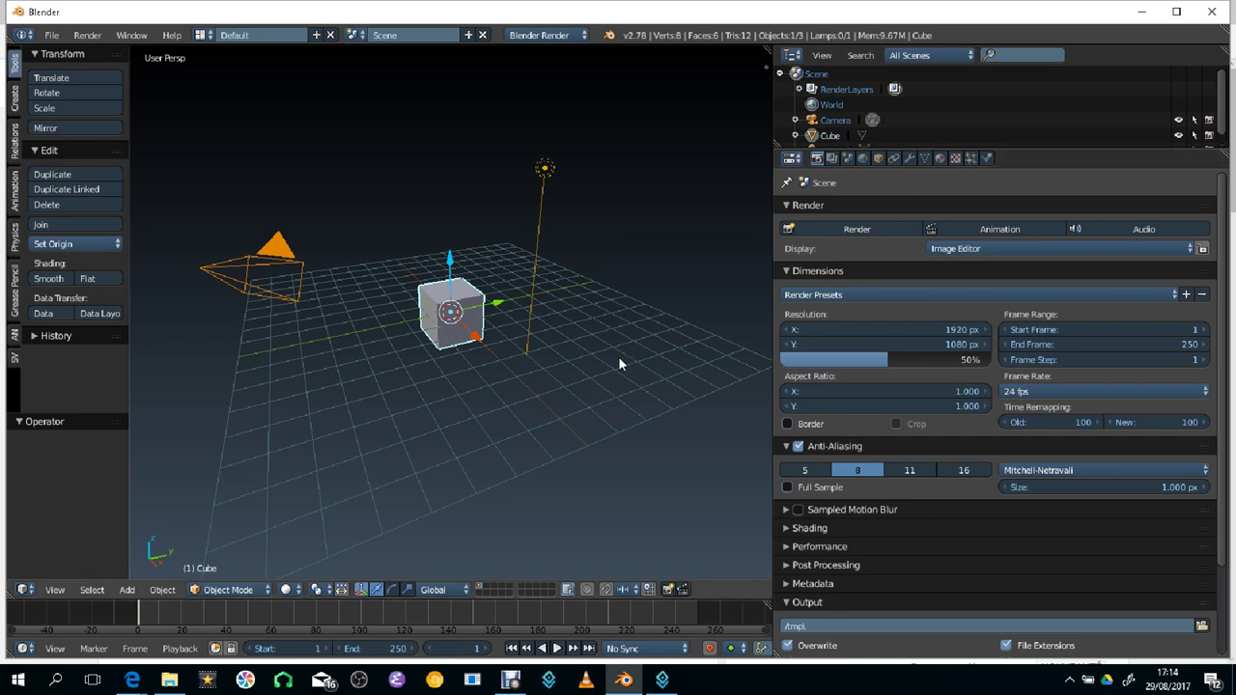
pyautogui.click(792, 158)
pyautogui.click(792, 158)
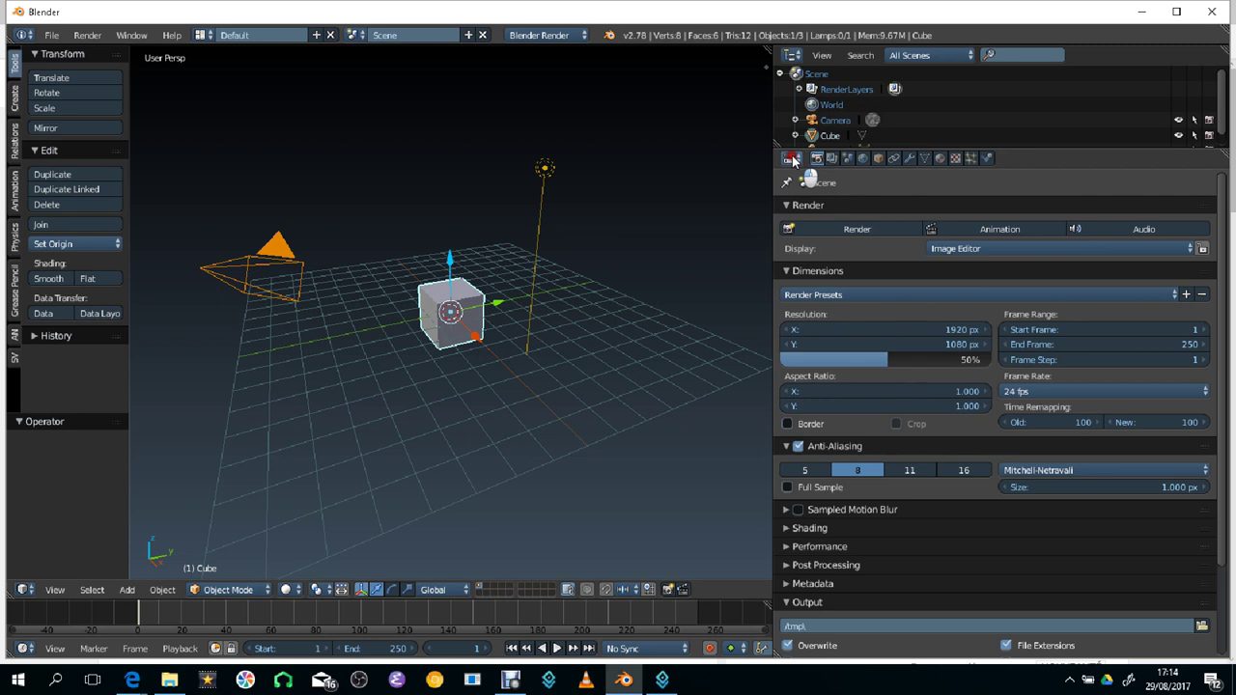
pyautogui.click(792, 159)
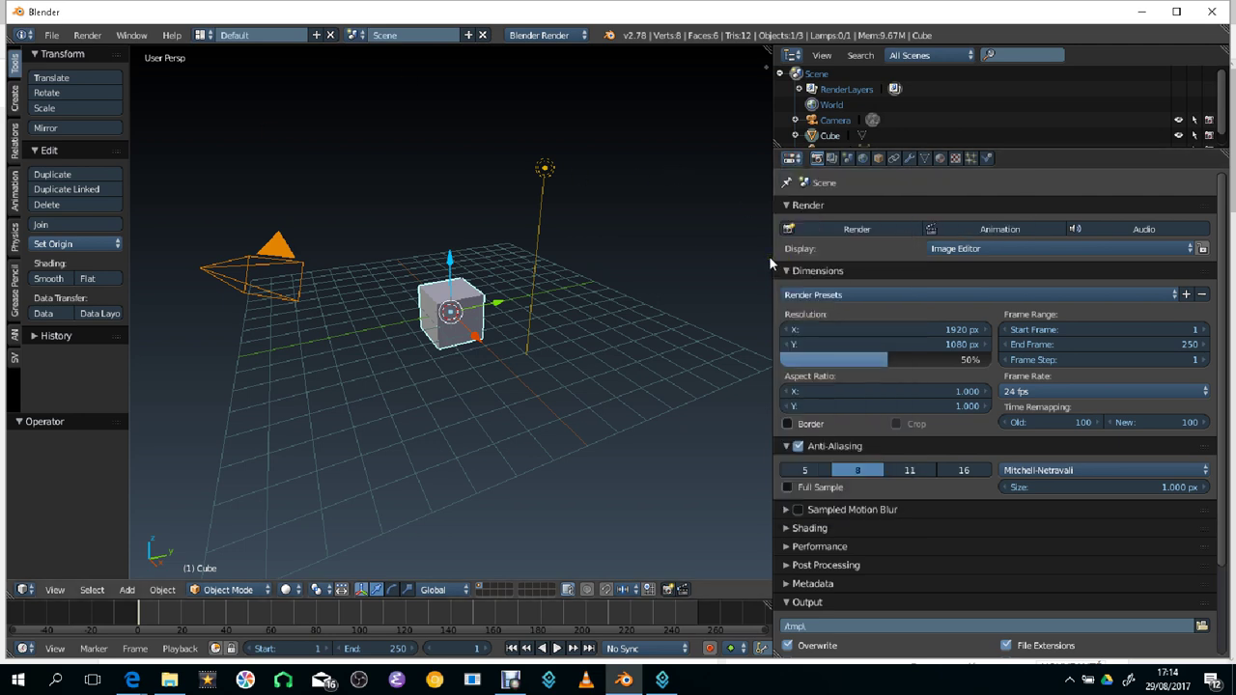
pyautogui.moveTo(769, 256); pyautogui.dragTo(863, 255)
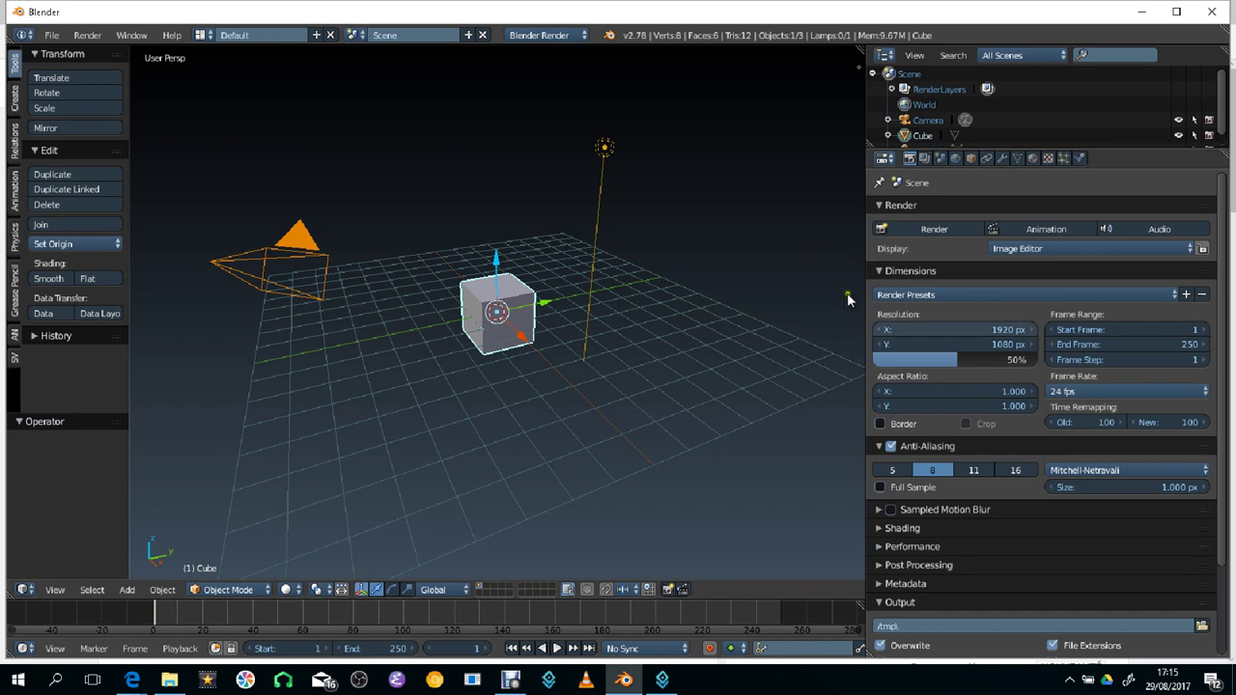
# Step: Turn the right-hand area into a second 3D View, orbited to an oblique angle
pyautogui.click(883, 159)
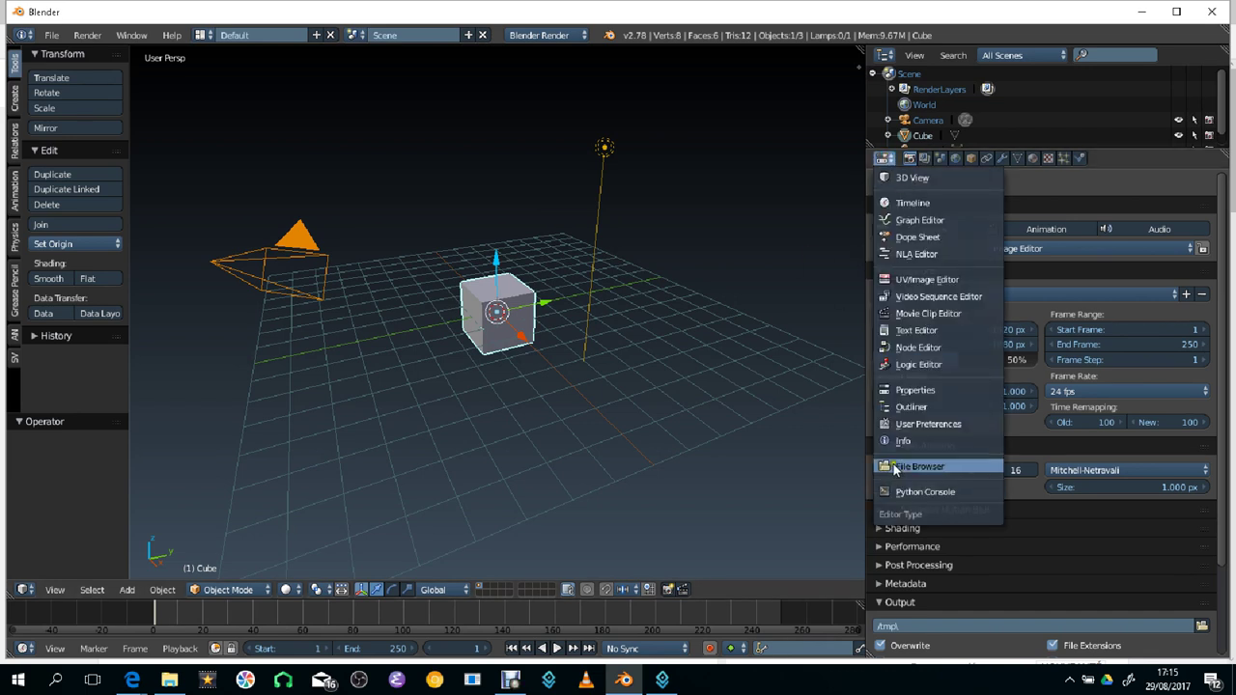
pyautogui.click(885, 160)
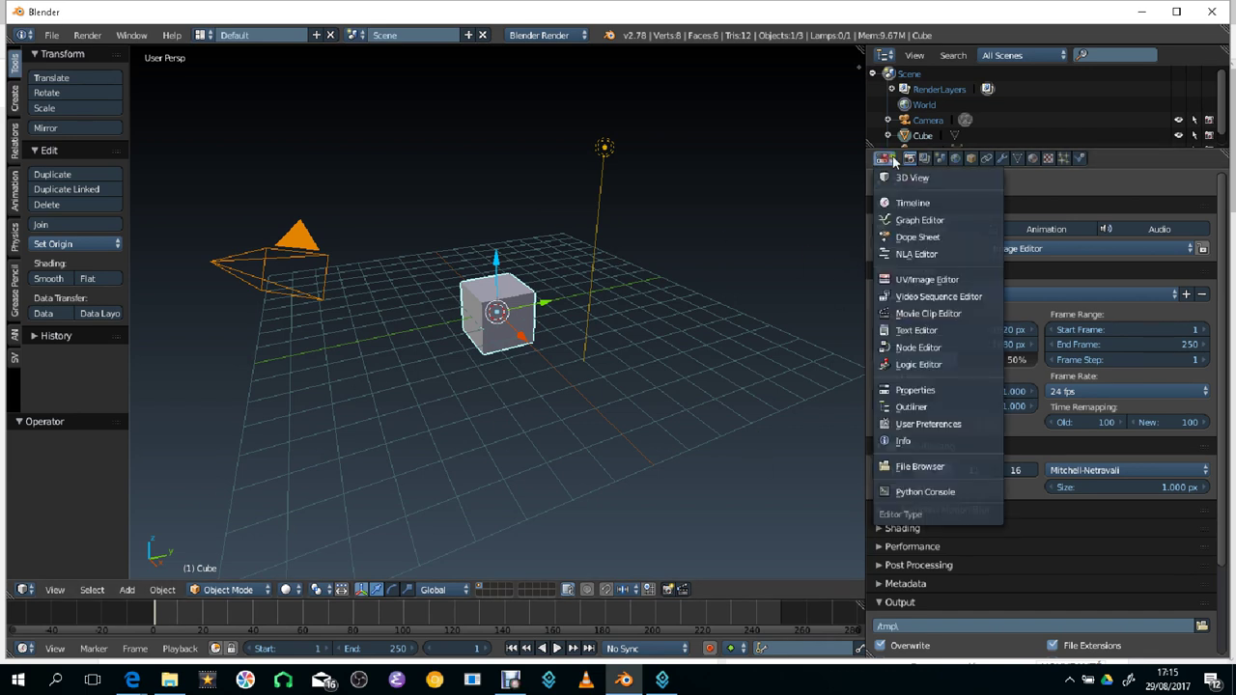
pyautogui.click(905, 174)
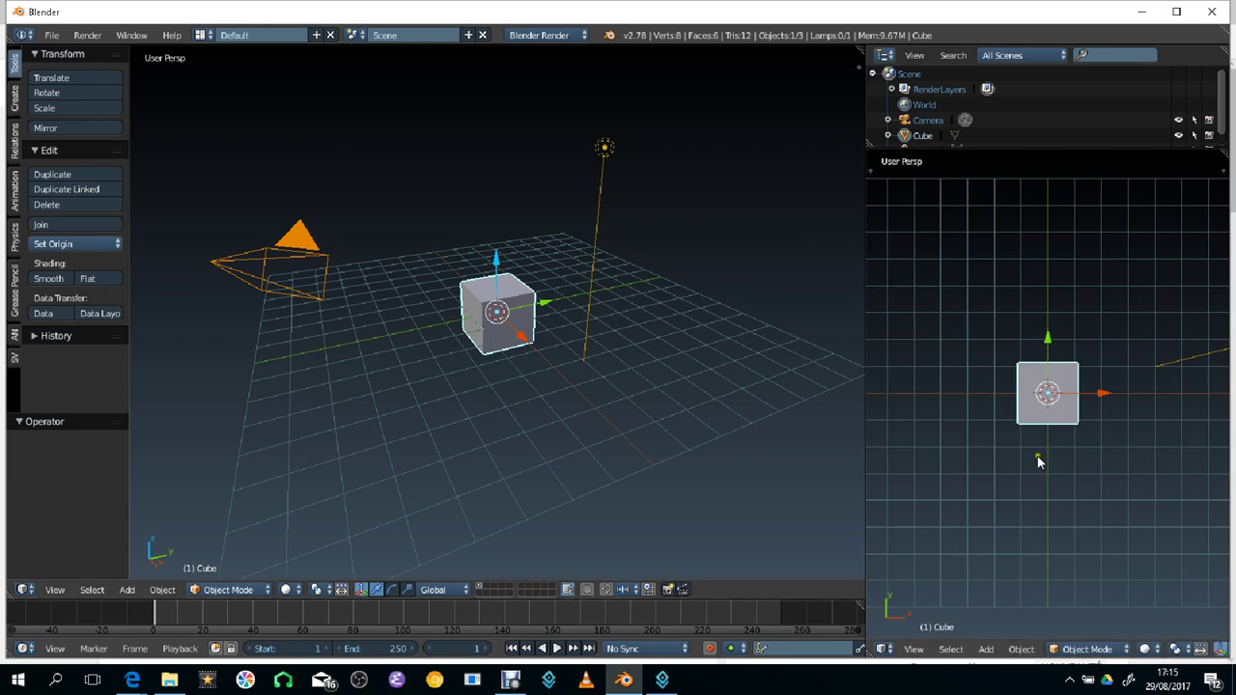
pyautogui.moveTo(1037, 455); pyautogui.dragTo(1053, 406, button='middle')
# Step: Make the main view Render properties and squeeze it into a narrow left strip
pyautogui.click(24, 589)
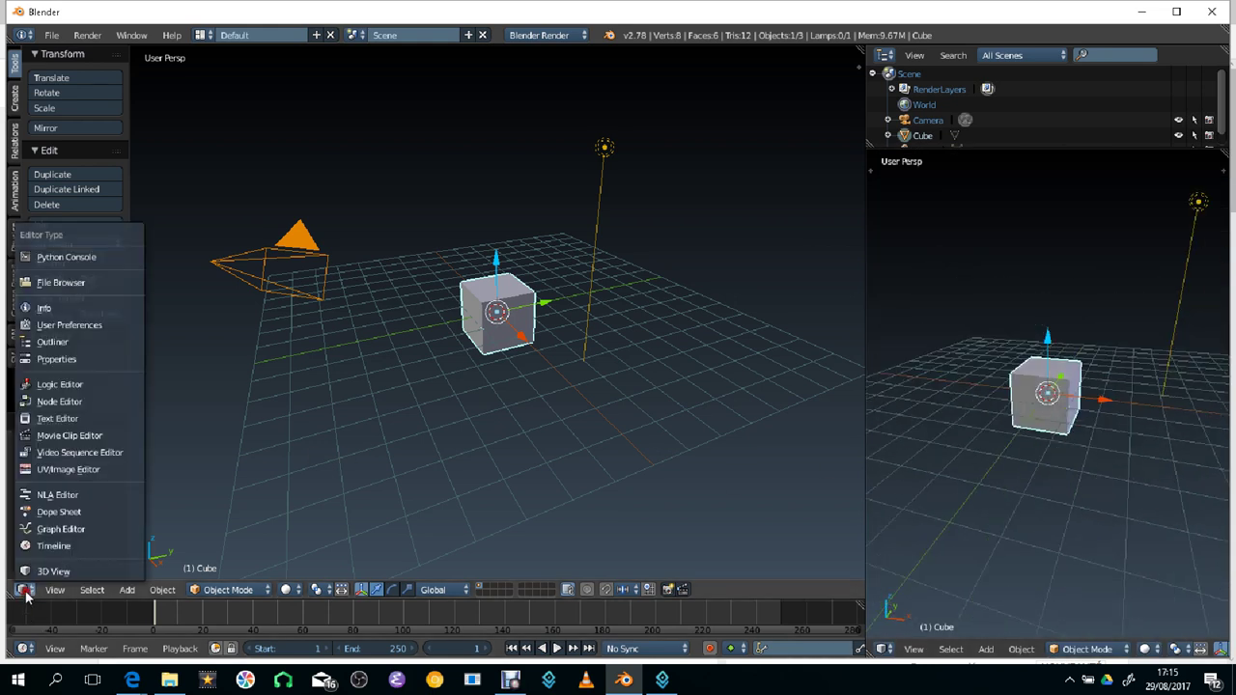
pyautogui.click(62, 363)
pyautogui.scroll(-3, 193, 432)
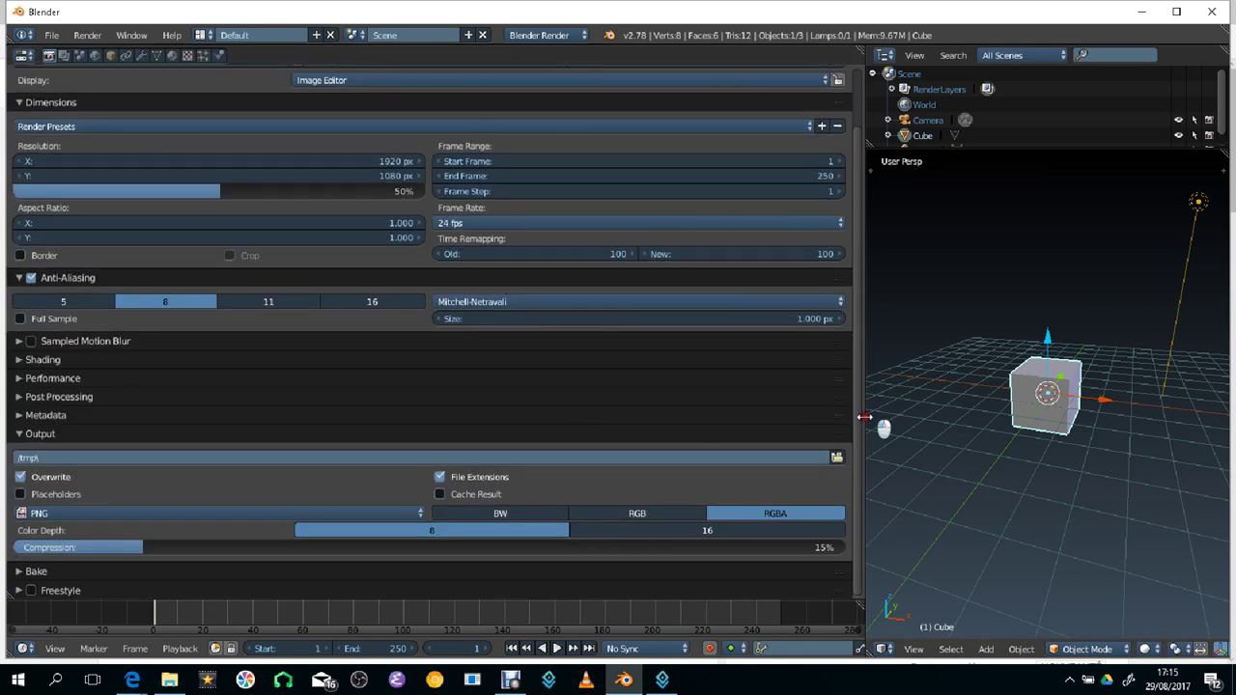
pyautogui.moveTo(863, 420); pyautogui.dragTo(913, 425)
pyautogui.scroll(2, 247, 221)
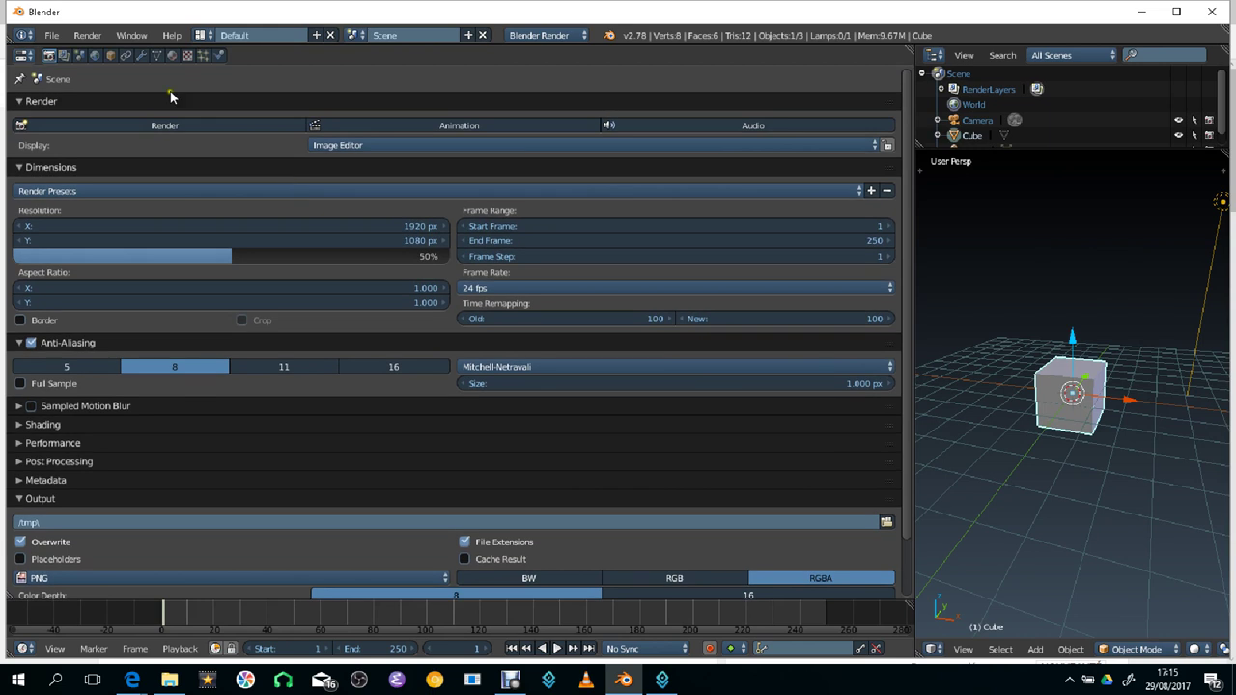
pyautogui.click(128, 58)
pyautogui.click(157, 56)
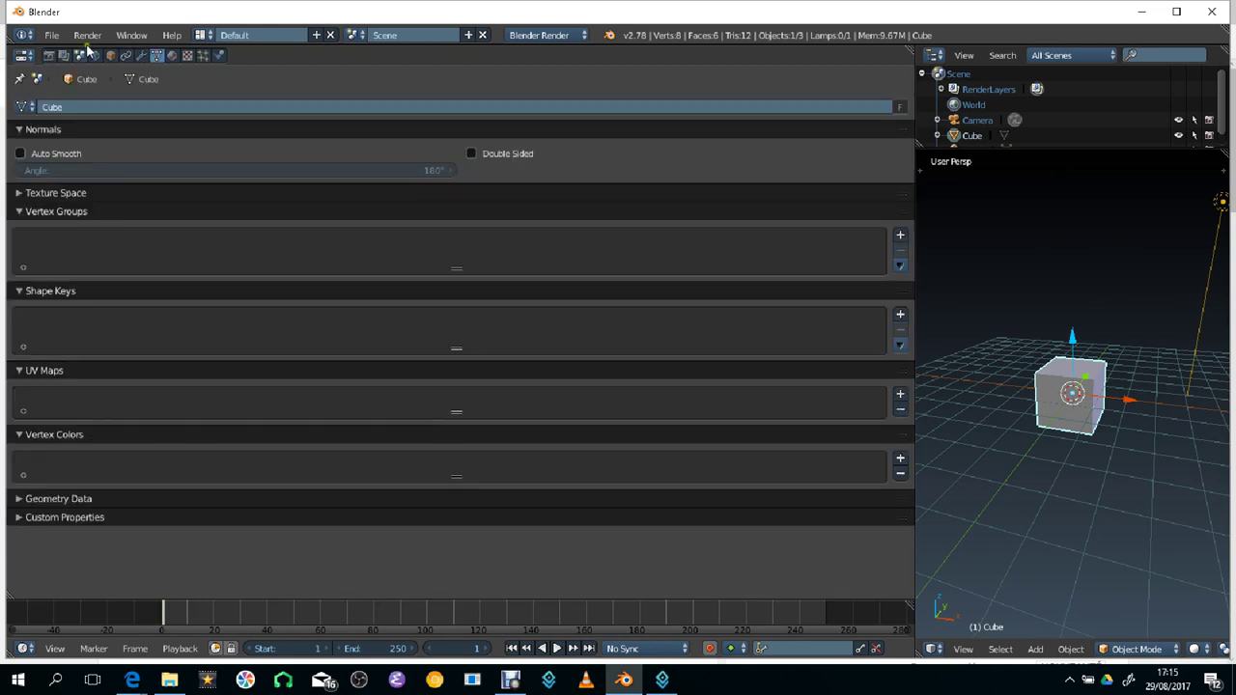
pyautogui.click(50, 58)
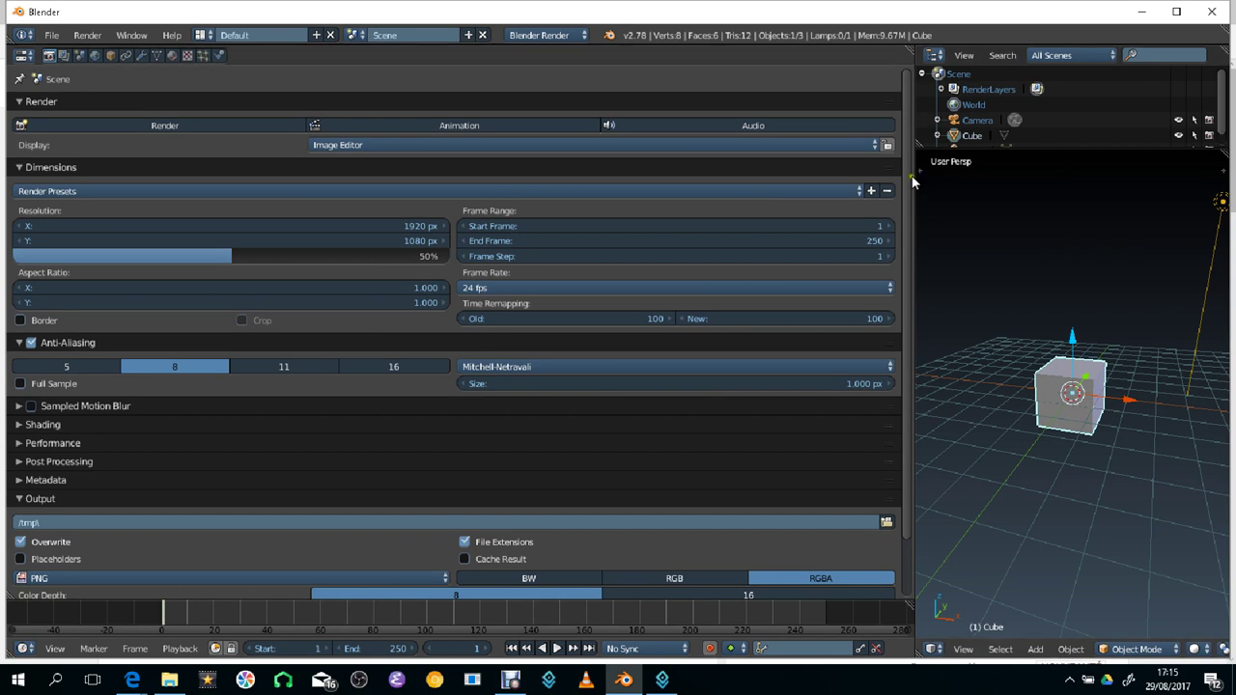
pyautogui.moveTo(913, 186); pyautogui.dragTo(176, 199)
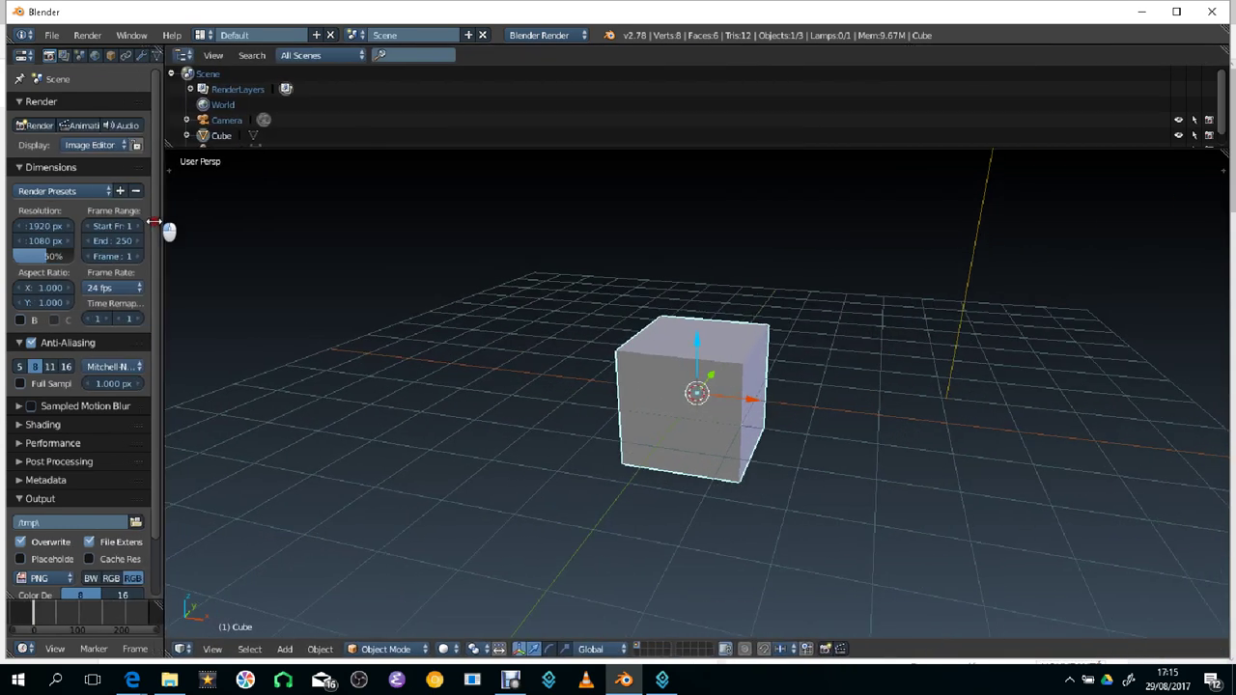
# Step: Enlarge the Outliner downward and expand the Lamp entry to show its lamp data
pyautogui.moveTo(289, 146); pyautogui.dragTo(298, 371)
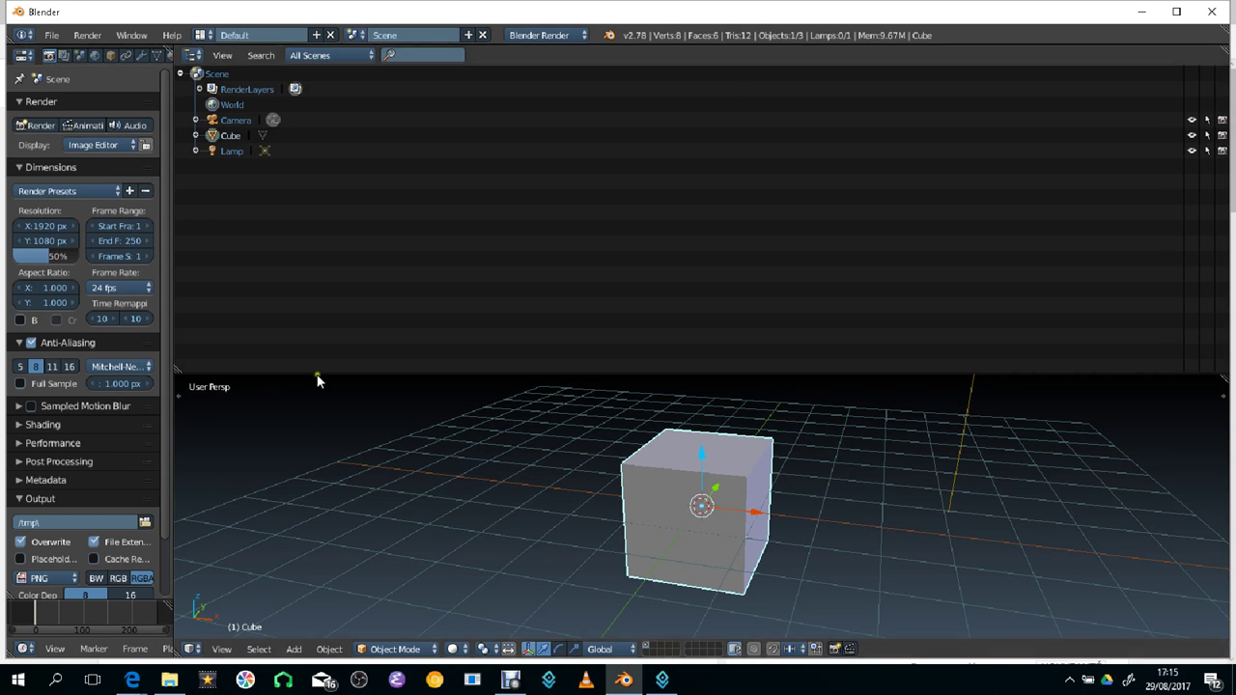
pyautogui.click(195, 150)
# Step: Rename the lamp data to 'Lumière de base' and the cube to 'boite'
pyautogui.click(196, 151)
pyautogui.click(196, 151)
pyautogui.click(237, 152)
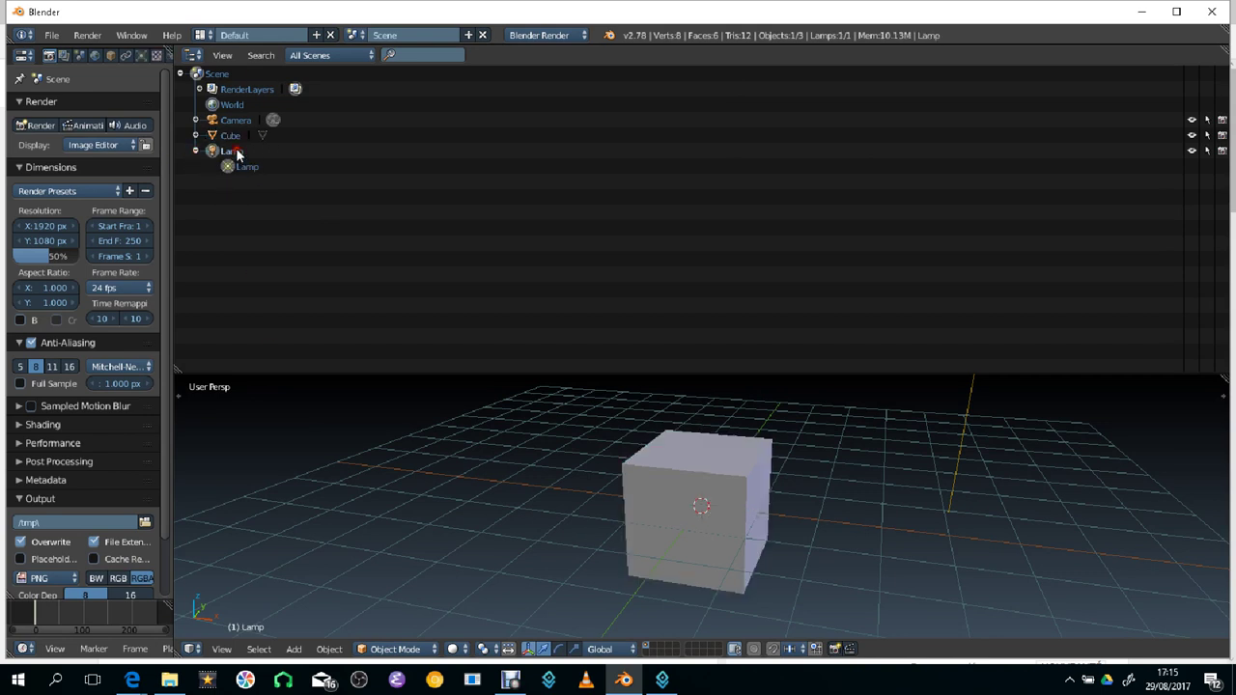
pyautogui.doubleClick(247, 166)
pyautogui.write('L')
pyautogui.press('Return')
pyautogui.doubleClick(234, 135)
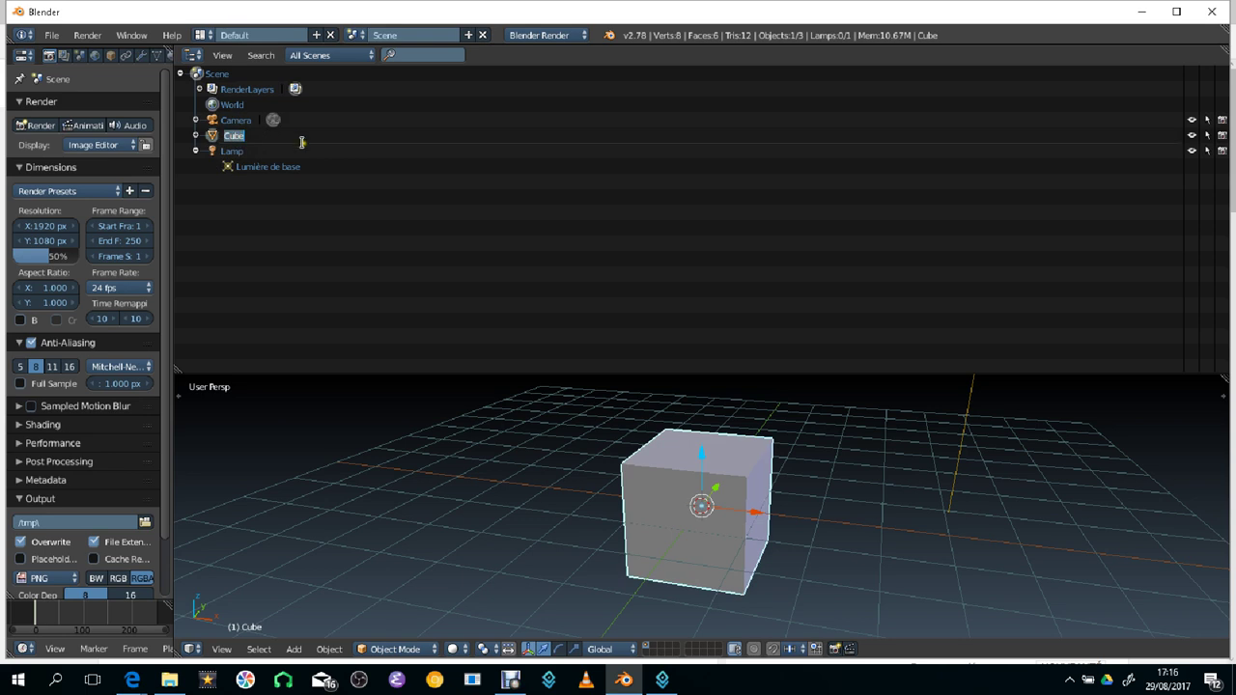
pyautogui.write('b')
pyautogui.press('Return')
# Step: Rename the camera to 'Camera contre plongée' and the world to 'Planète Terre'
pyautogui.doubleClick(239, 120)
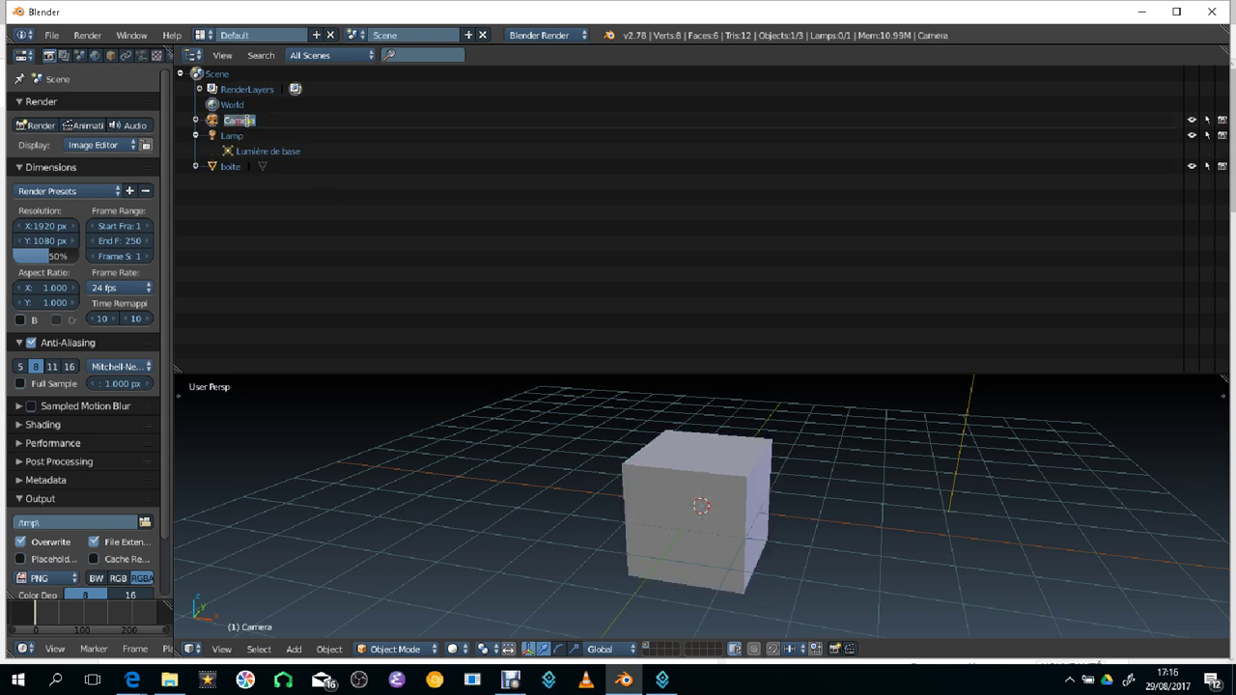
pyautogui.write('Cam')
pyautogui.press('Return')
pyautogui.doubleClick(237, 104)
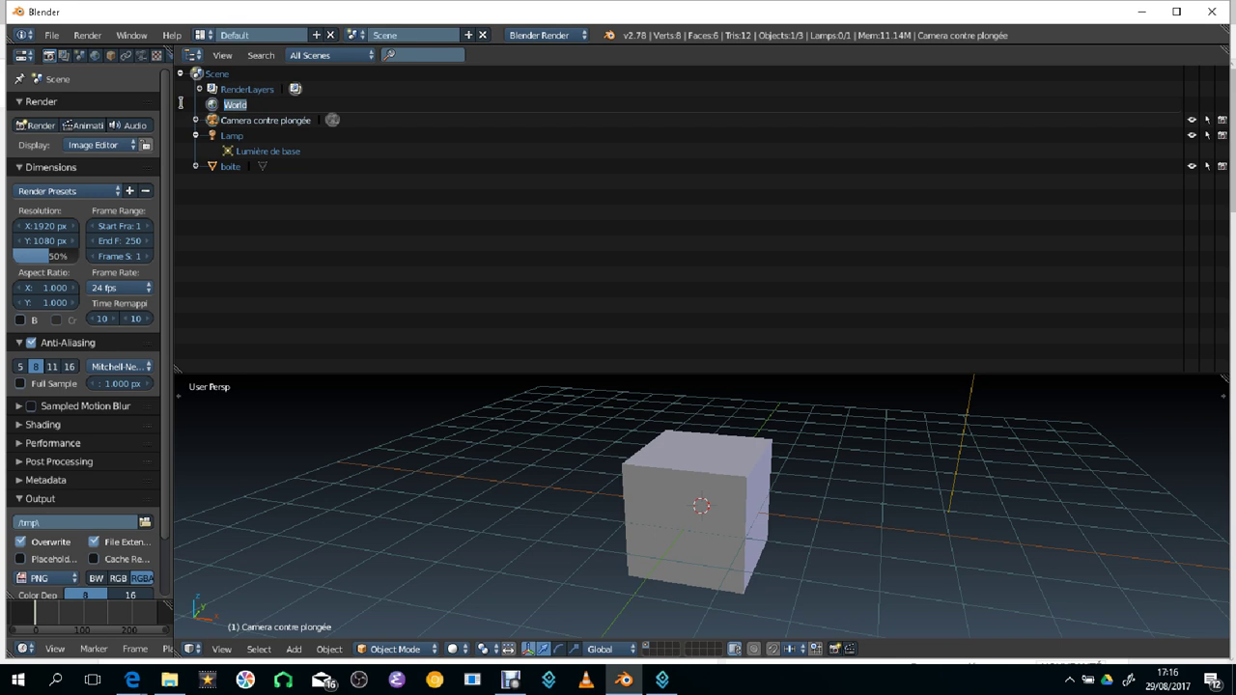
pyautogui.write('Planète Terre')
pyautogui.press('Return')
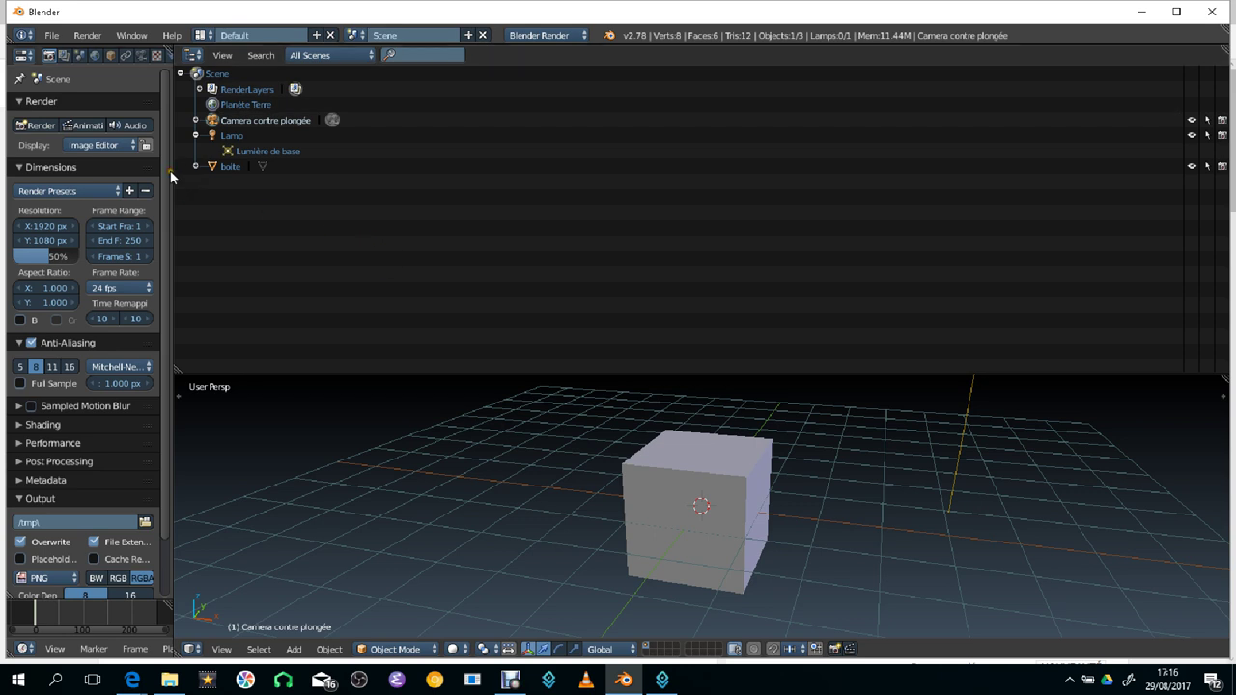
# Step: Create a new copy of the world and name it 'Planète Mars'
pyautogui.moveTo(172, 171); pyautogui.dragTo(394, 160)
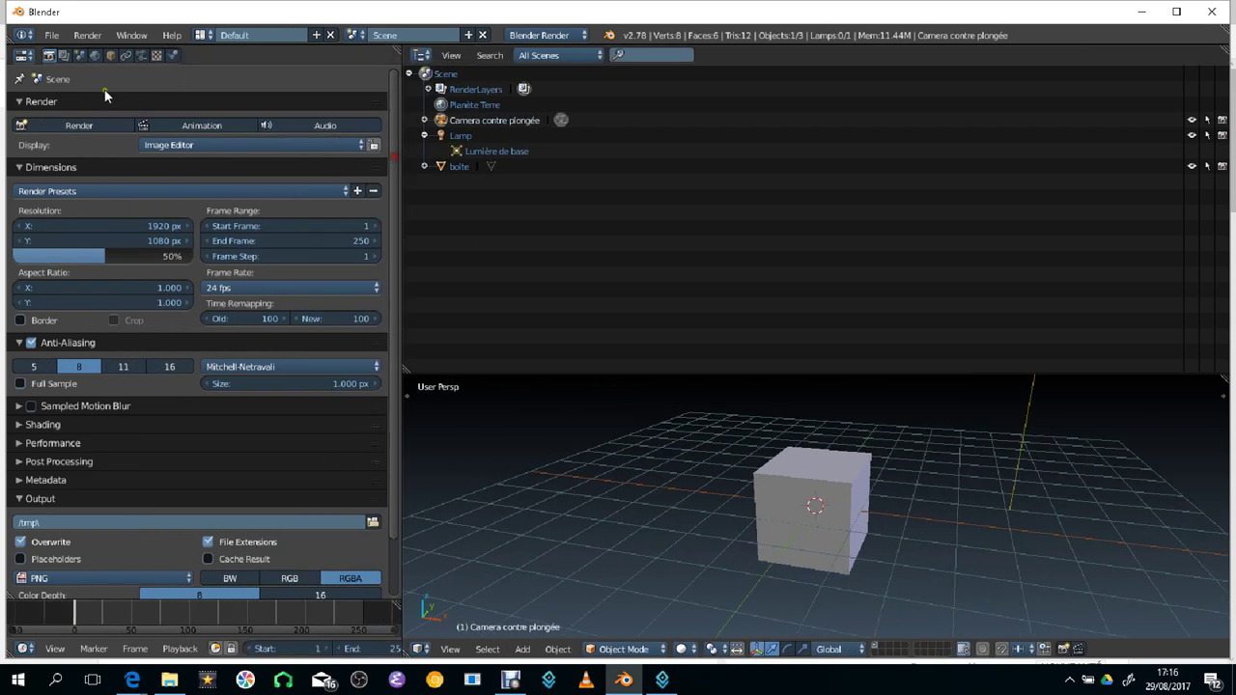
pyautogui.click(92, 55)
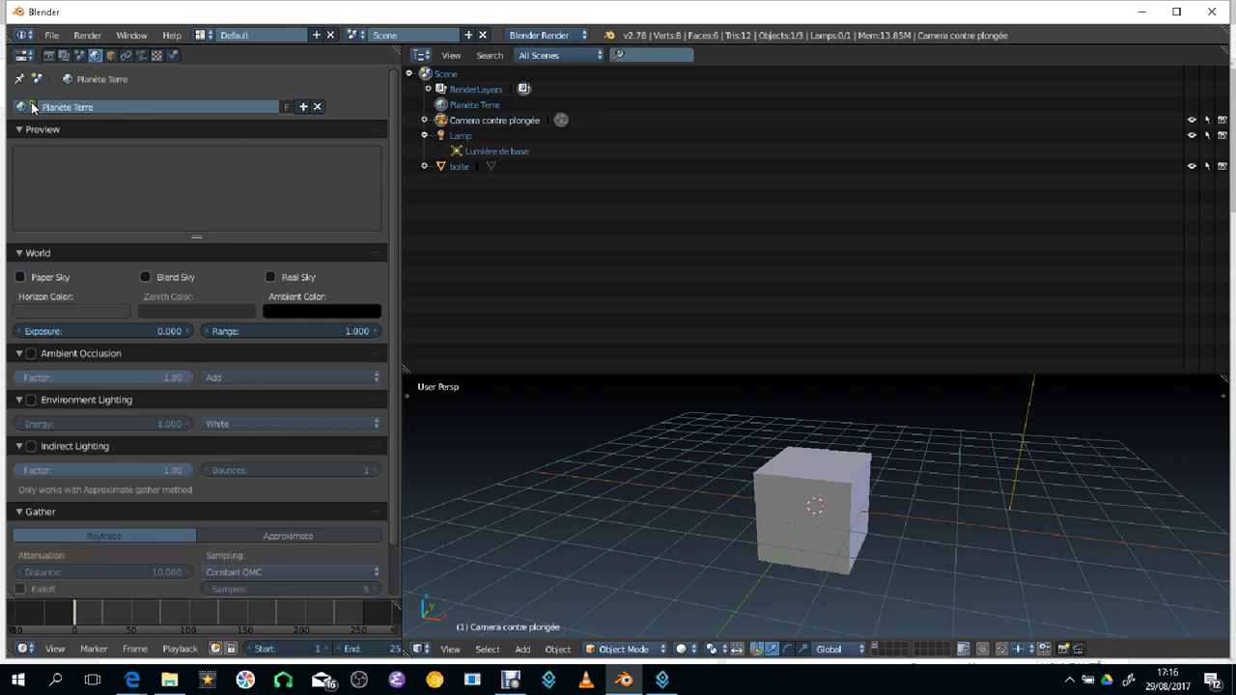
pyautogui.click(300, 106)
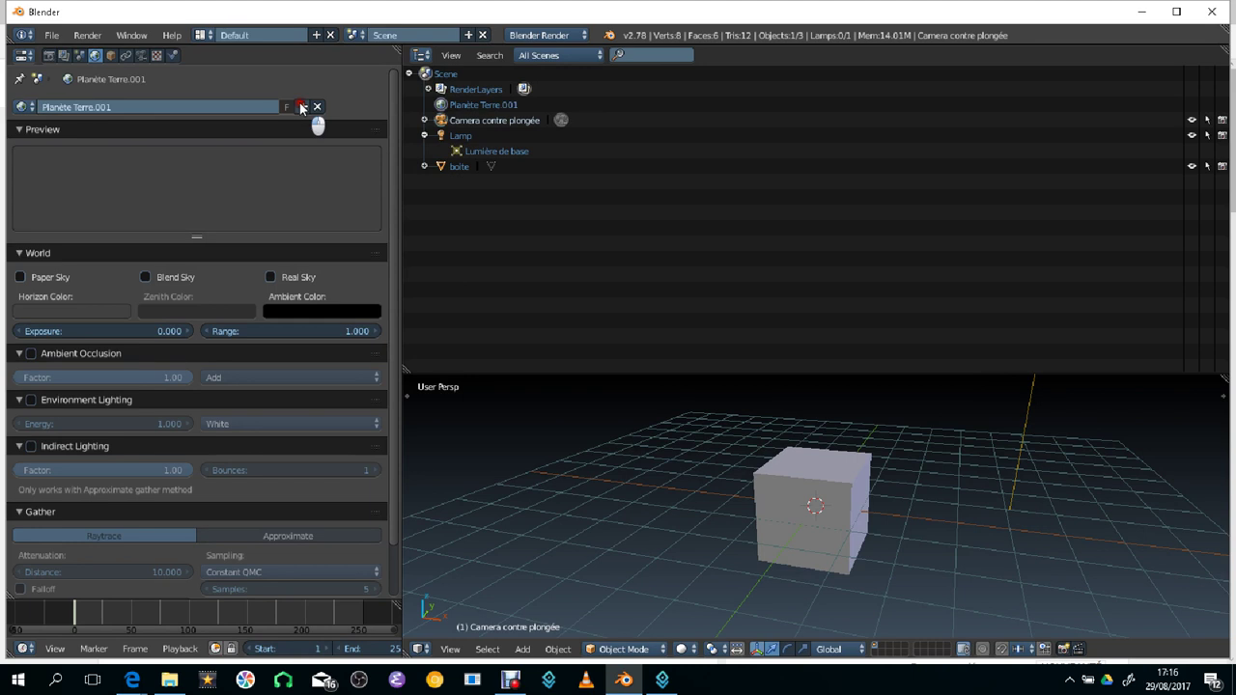
pyautogui.click(131, 108)
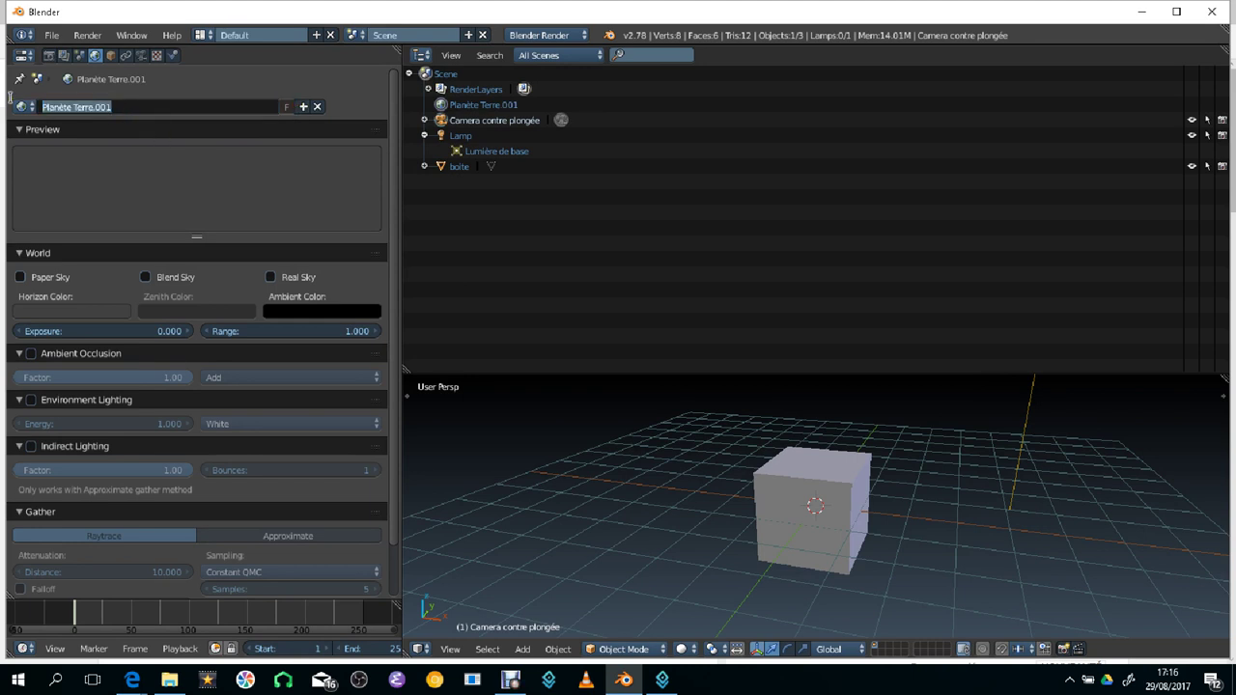
pyautogui.write('Plan')
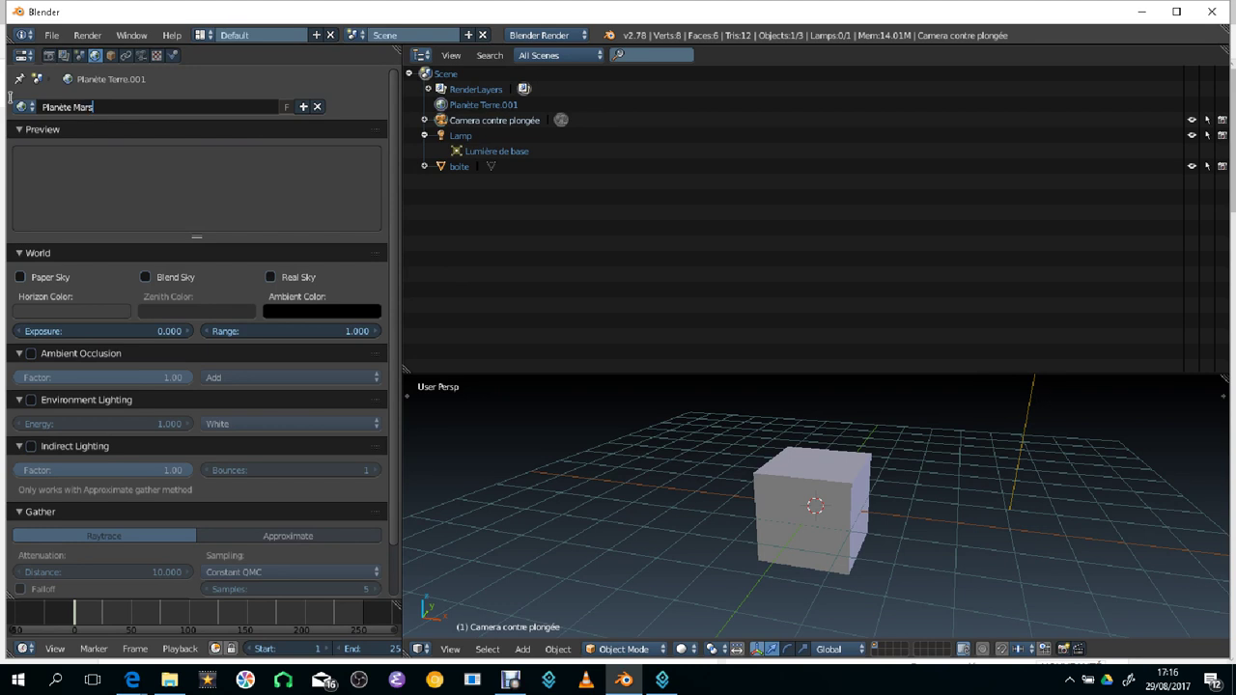
pyautogui.press('Return')
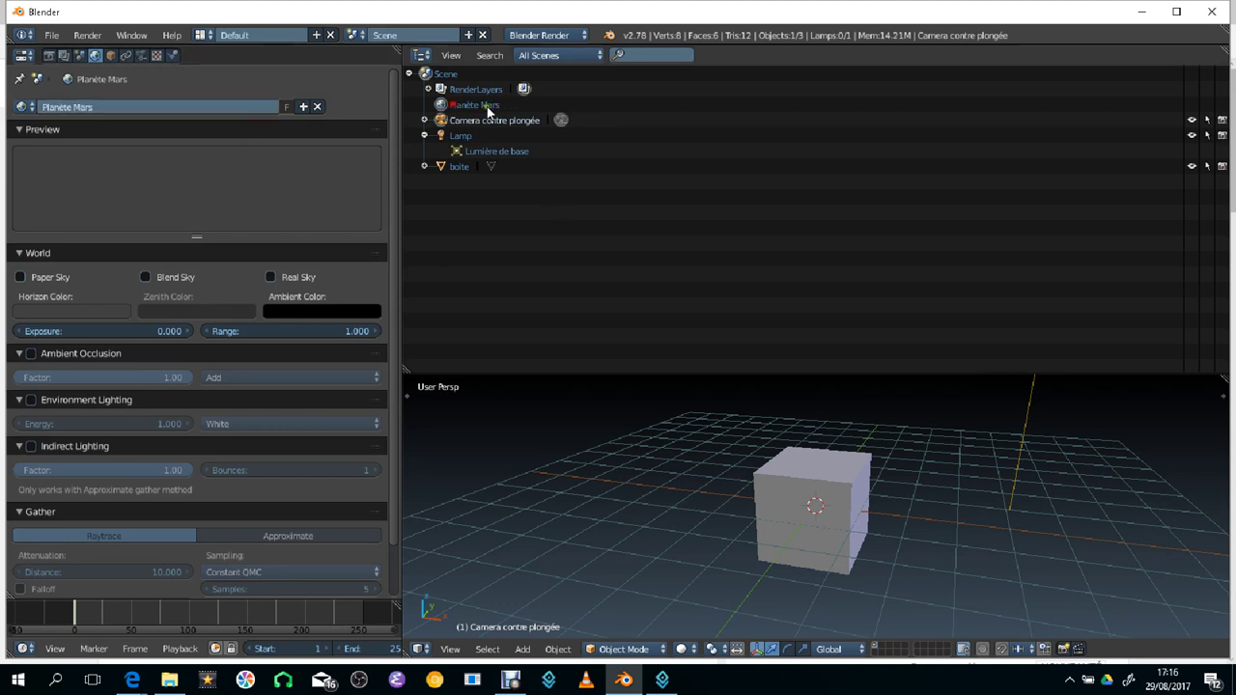
# Step: Set the scene's world back to Planète Terre and render with F12
pyautogui.click(35, 108)
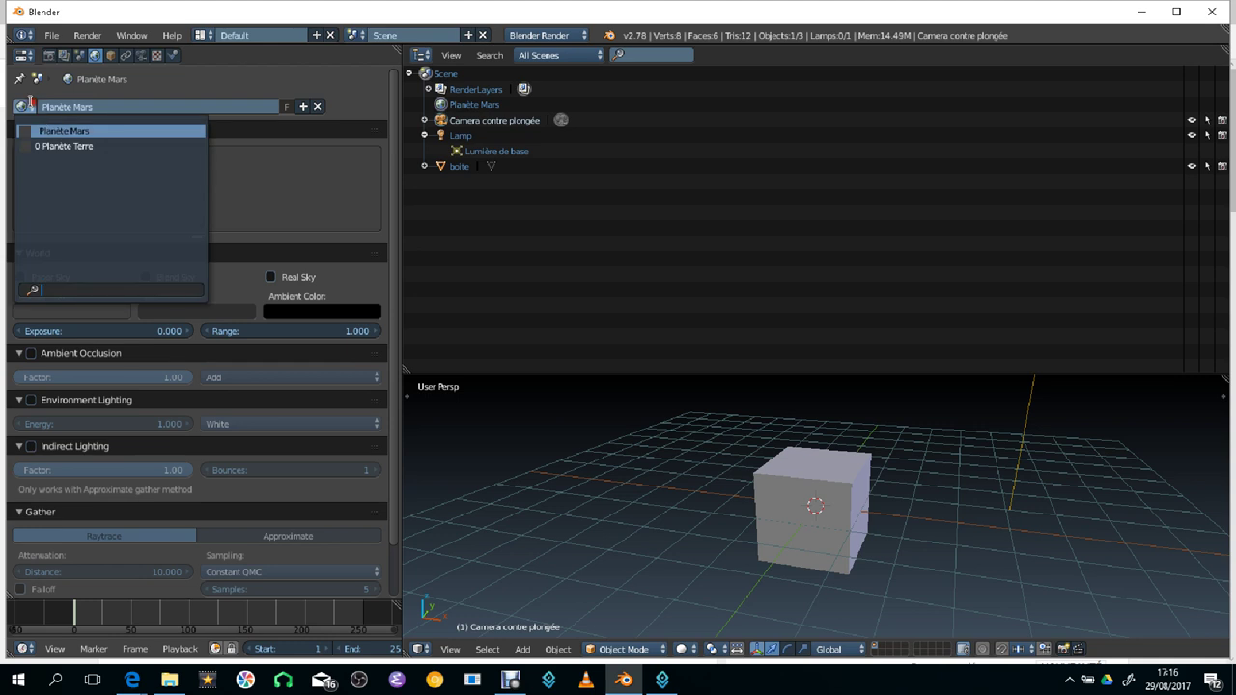
pyautogui.click(60, 142)
pyautogui.click(21, 108)
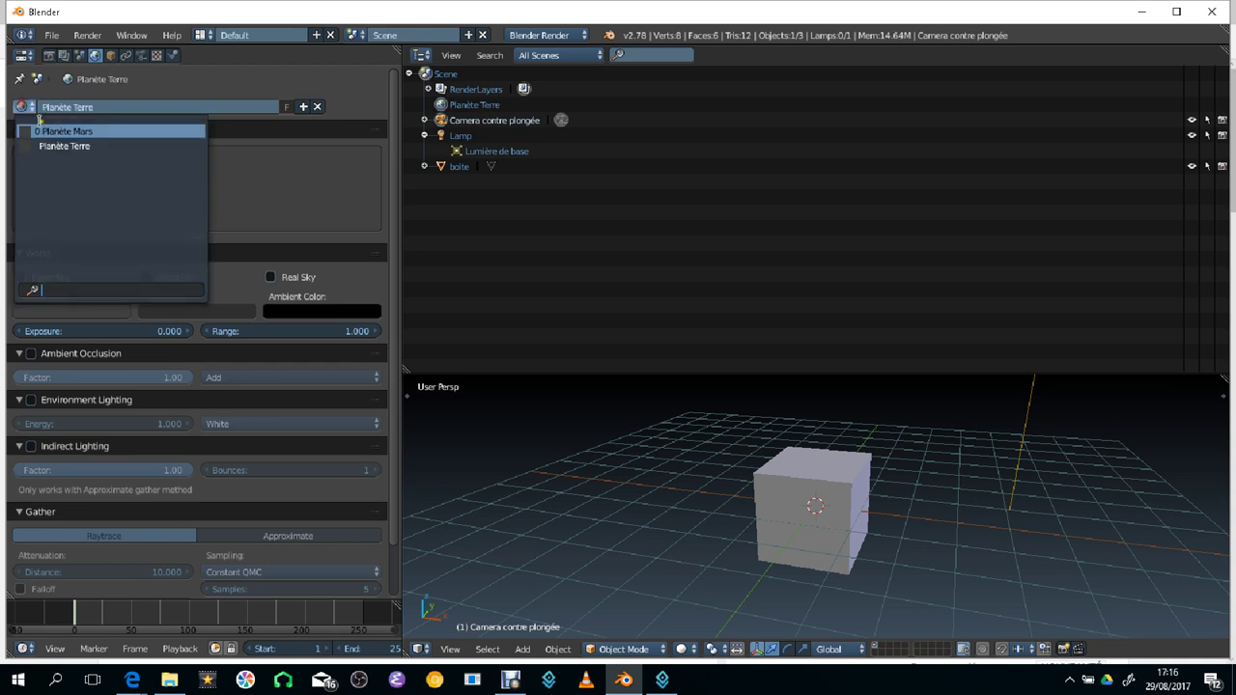
pyautogui.click(57, 128)
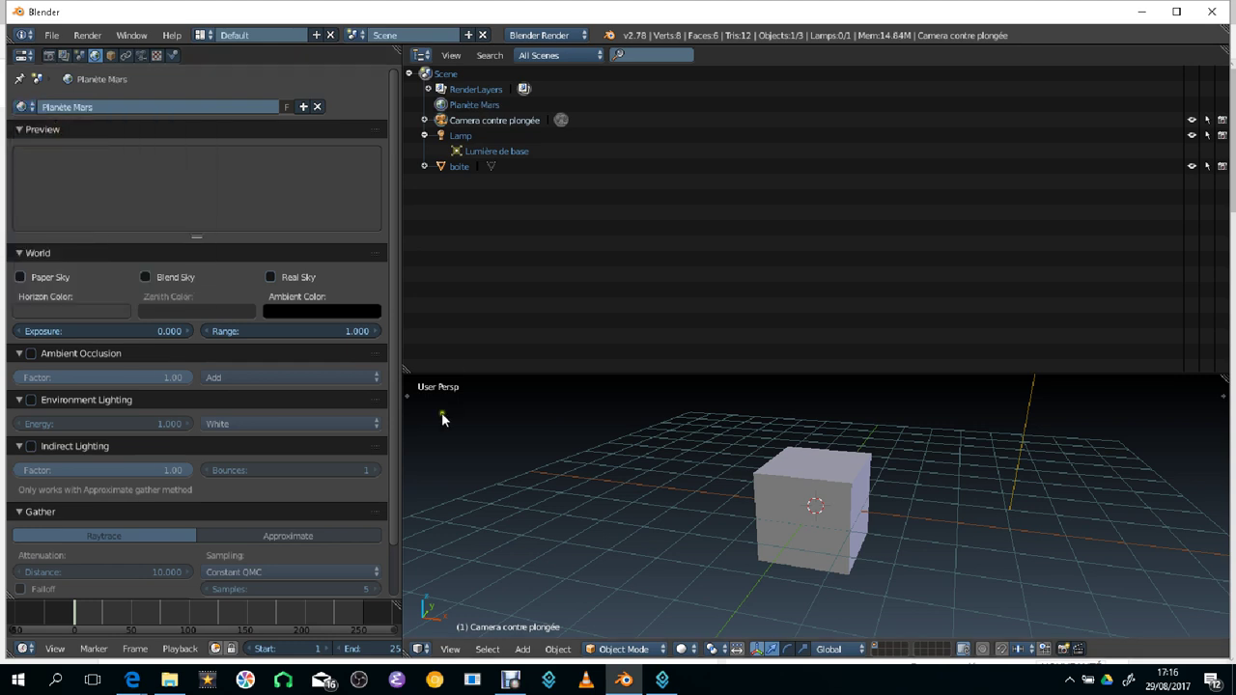
pyautogui.scroll(-3, 526, 454)
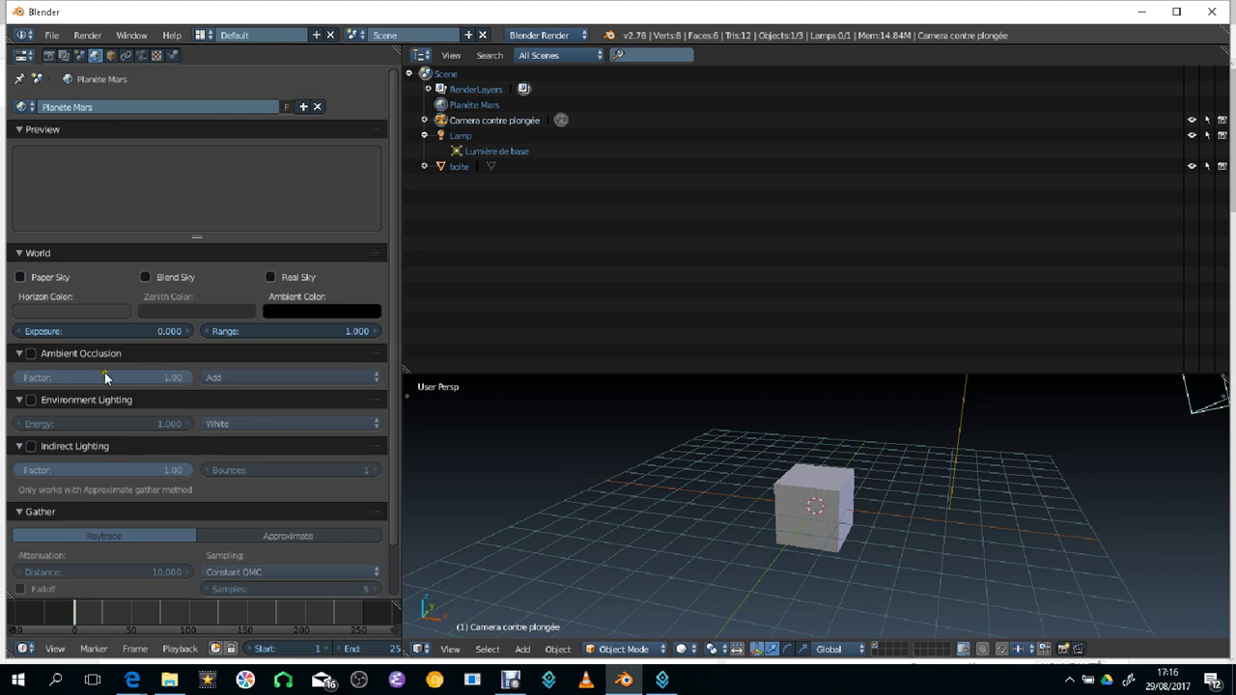
pyautogui.click(21, 108)
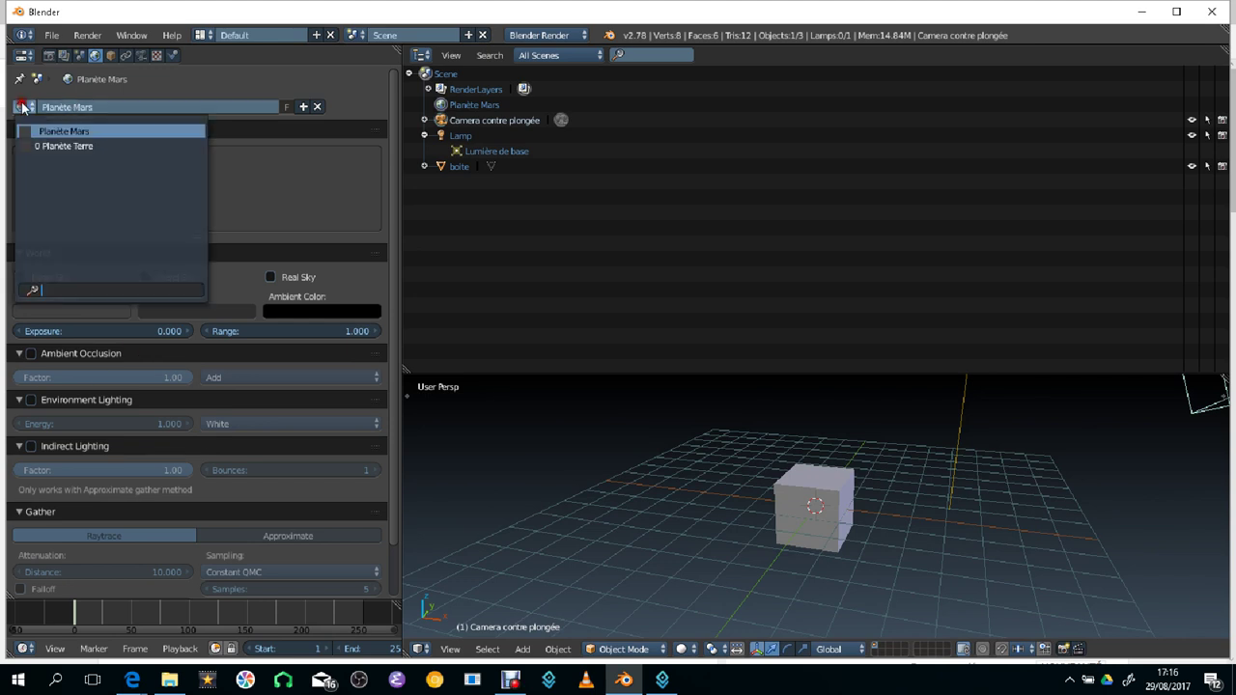
pyautogui.click(82, 146)
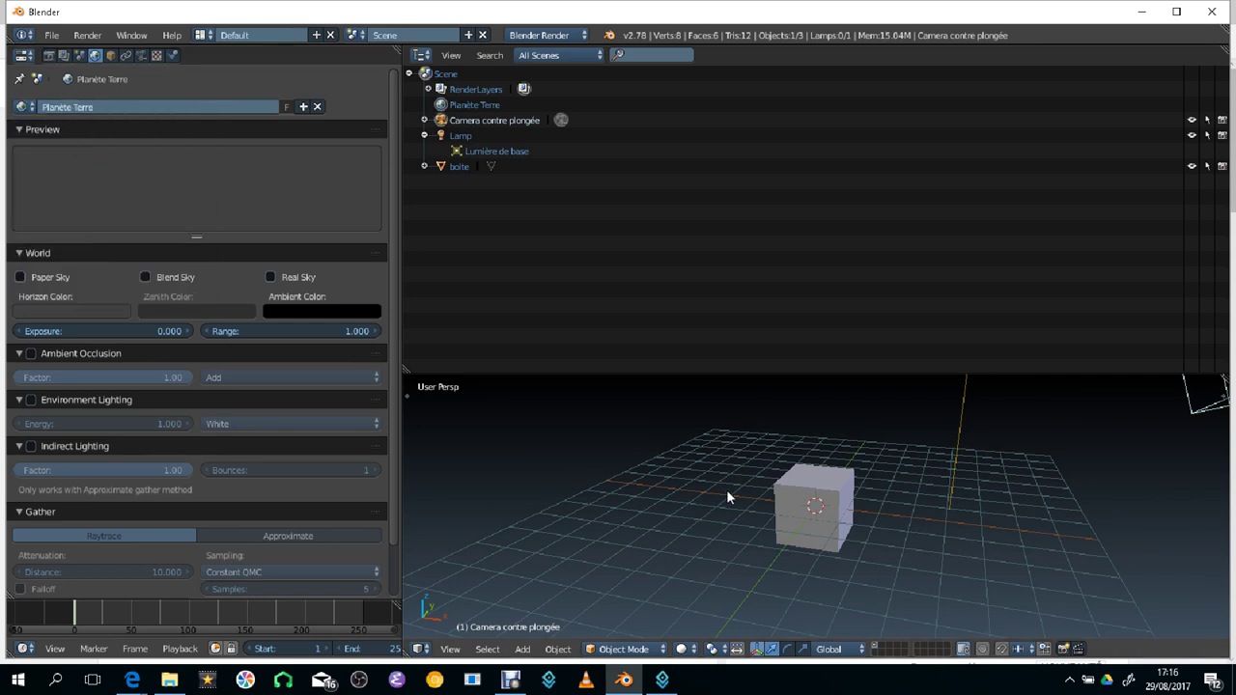
pyautogui.press('F12')
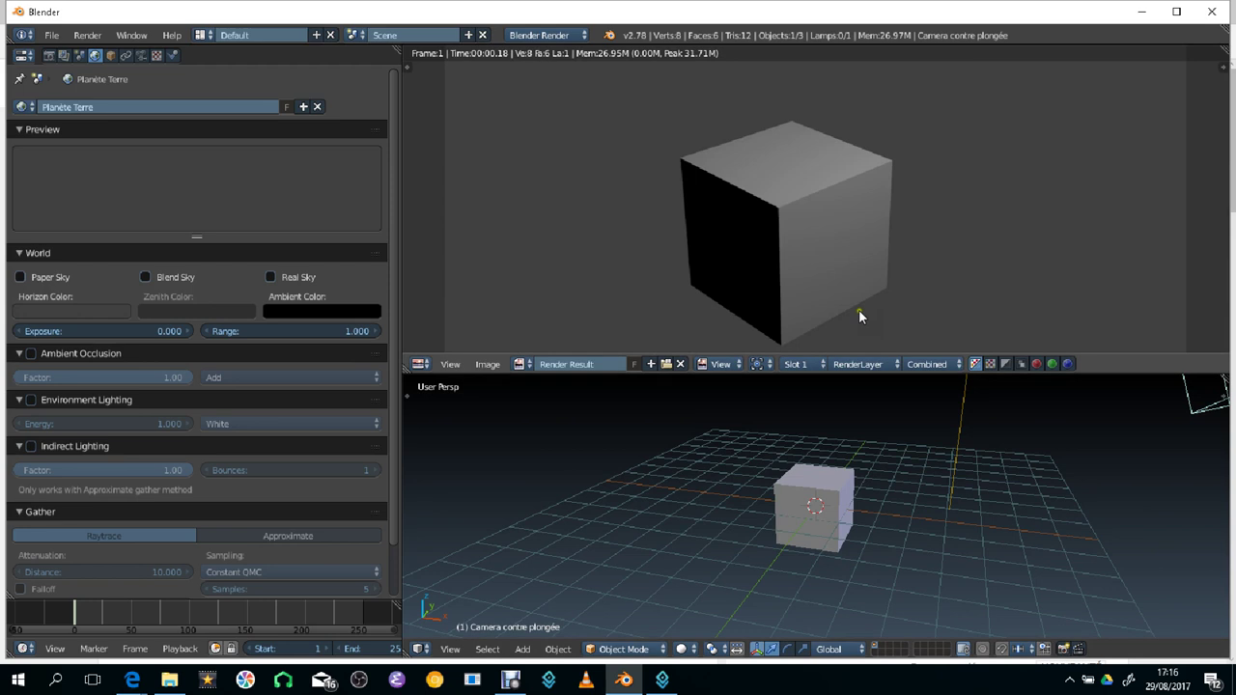
# Step: Enable Ambient Occlusion in the Planète Mars world and render the cube
pyautogui.scroll(-3, 859, 309)
pyautogui.scroll(-3, 952, 493)
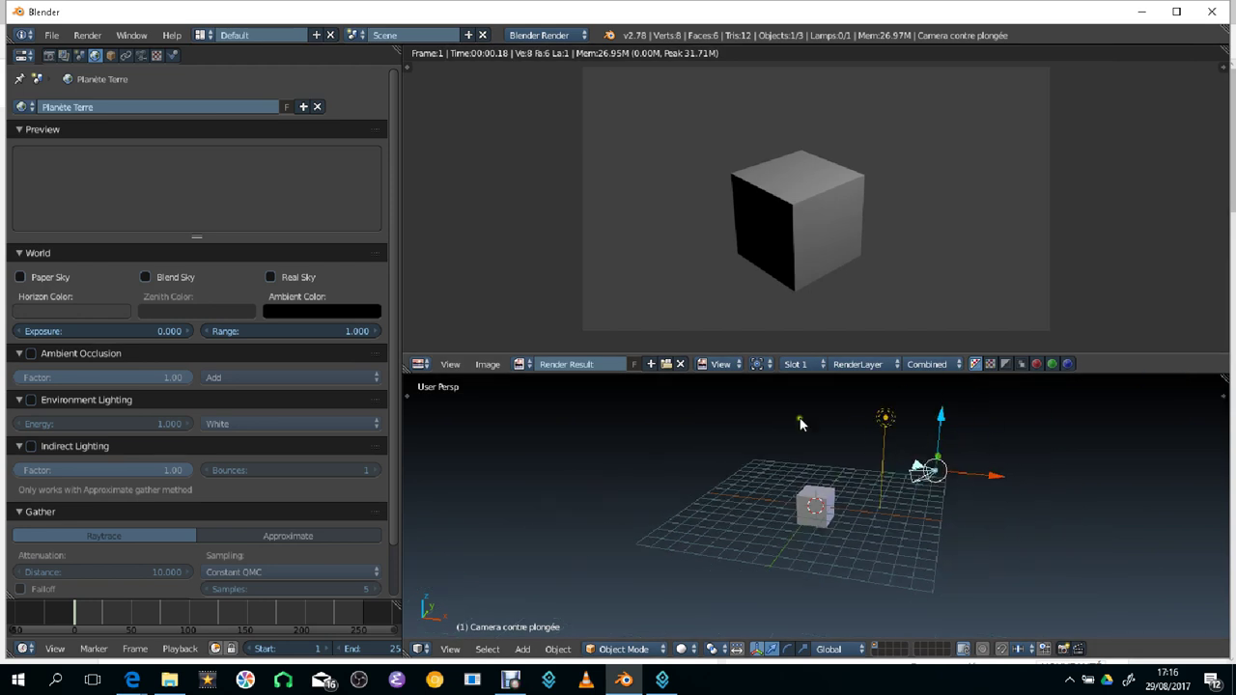
pyautogui.click(22, 107)
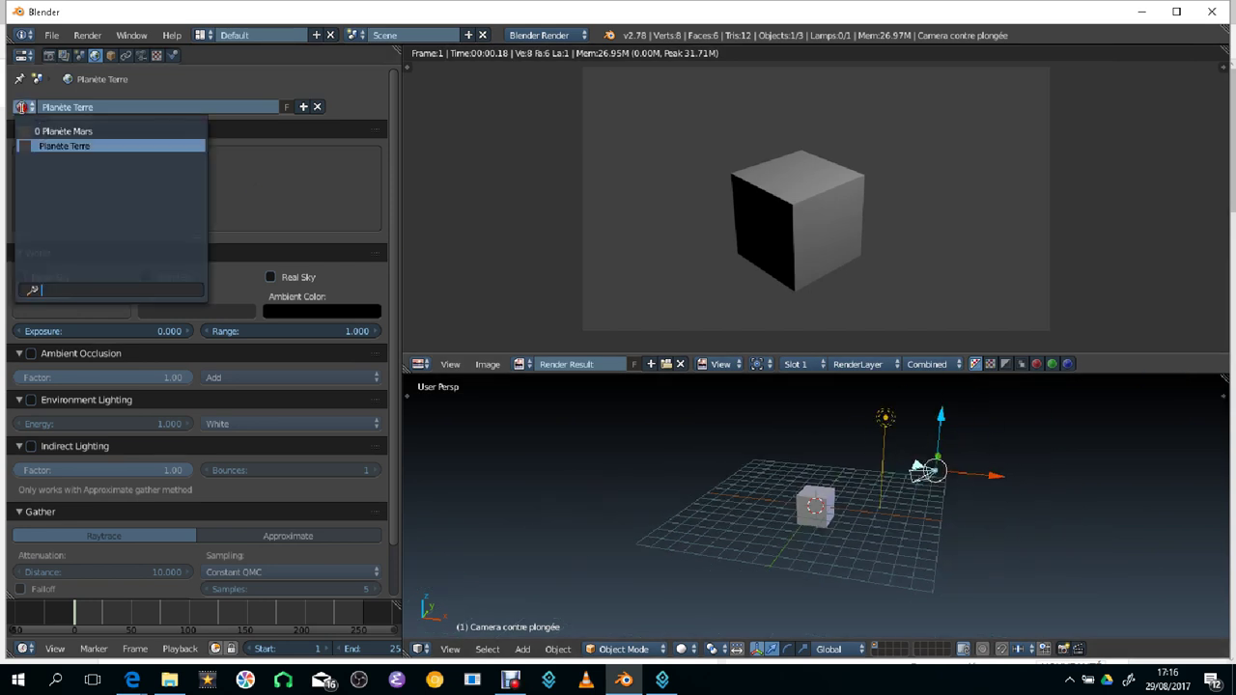
pyautogui.click(70, 131)
pyautogui.click(30, 355)
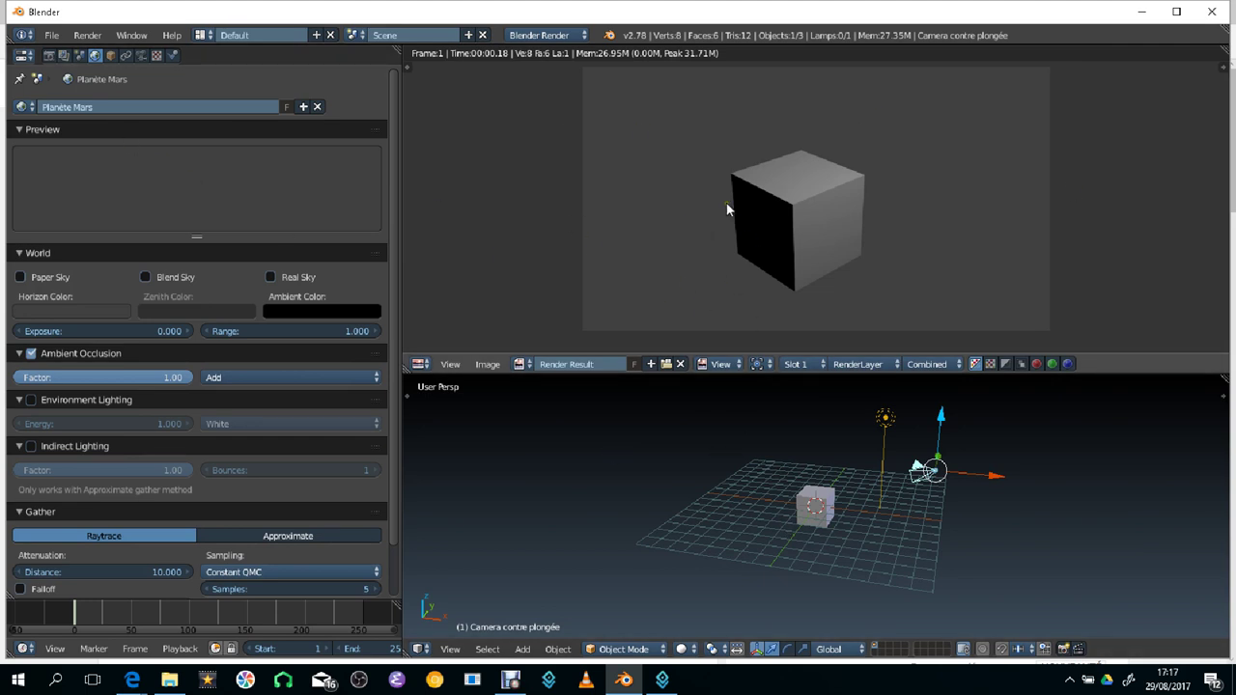
pyautogui.press('F12')
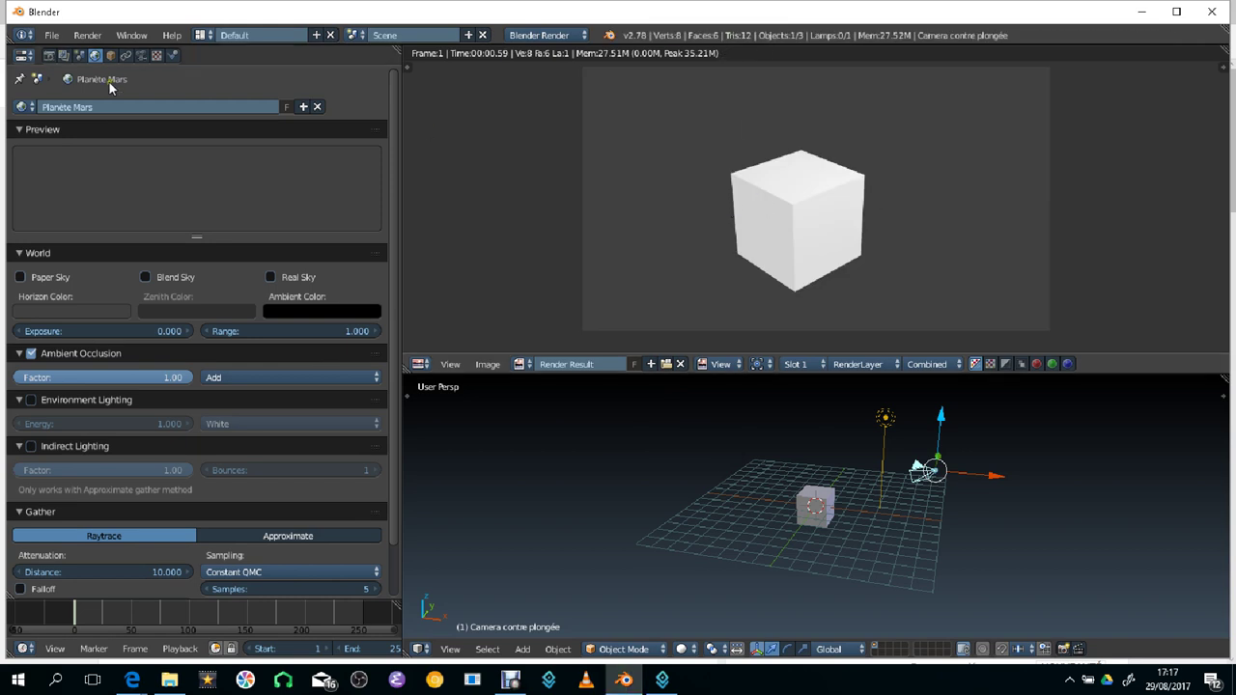
# Step: Switch back to the Planète Terre world and render again for comparison
pyautogui.click(23, 107)
pyautogui.click(65, 146)
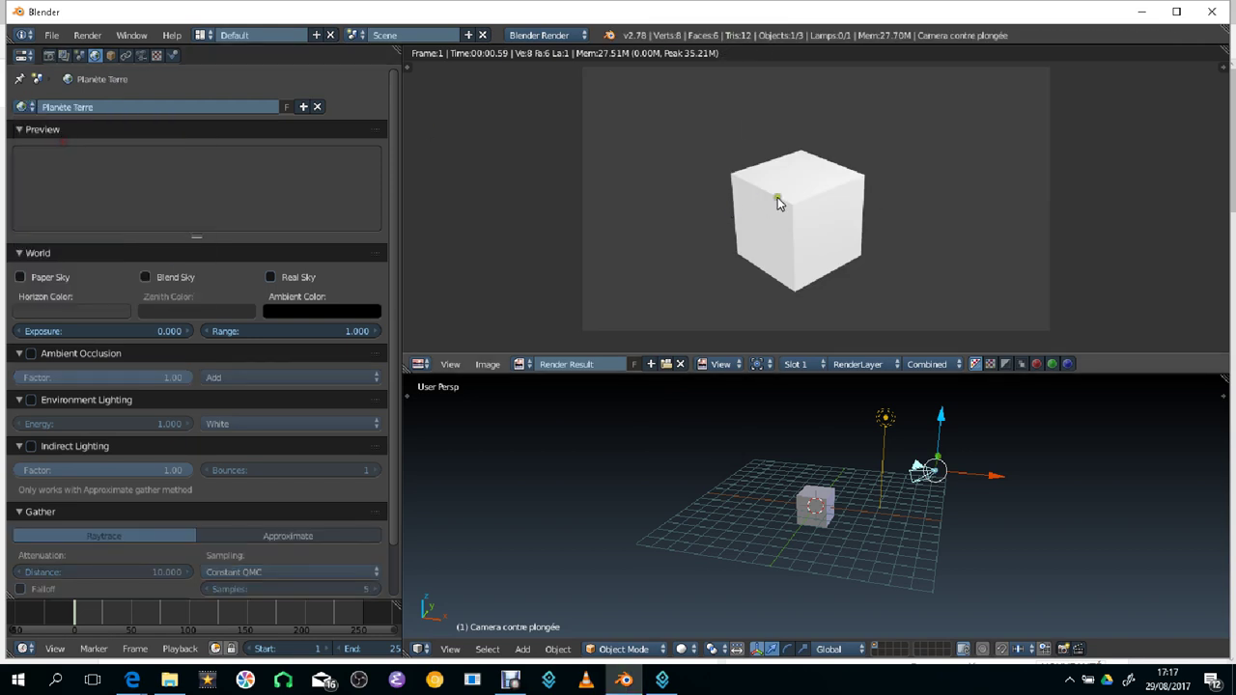
pyautogui.press('F12')
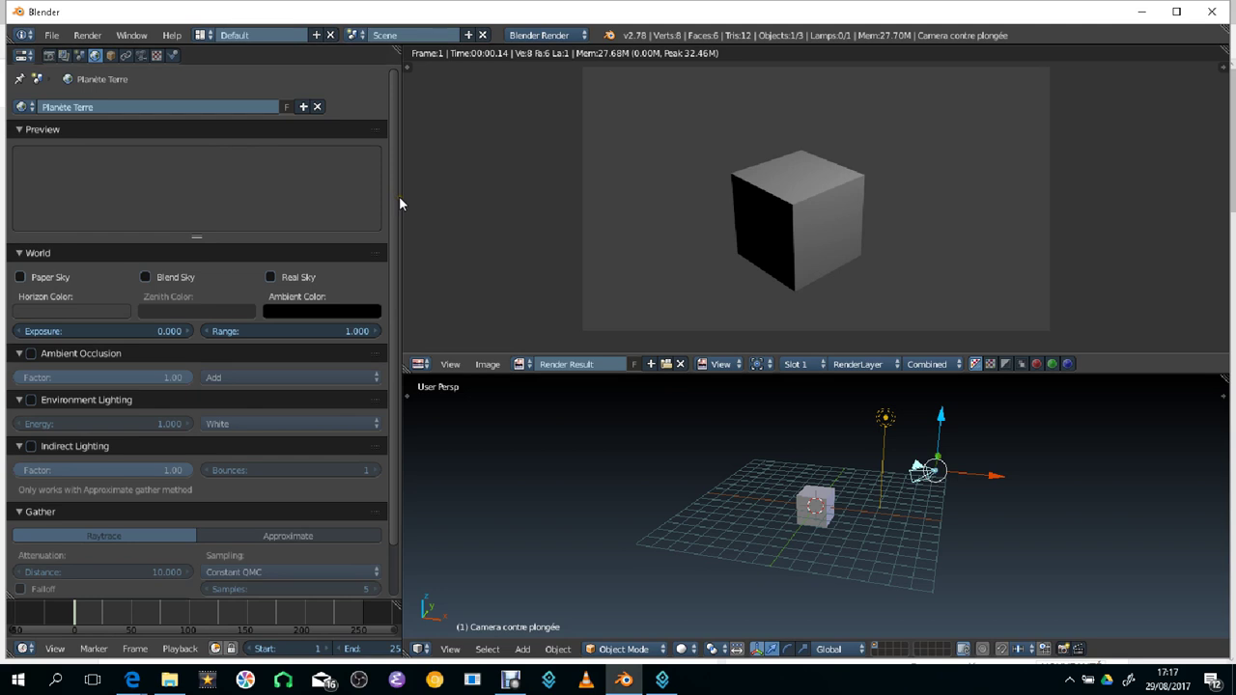
# Step: Turn on Real Sky and set the horizon colour to bright cyan
pyautogui.moveTo(399, 196)
pyautogui.mouseDown()
pyautogui.moveTo(357, 190)
pyautogui.moveTo(376, 205)
pyautogui.mouseUp()
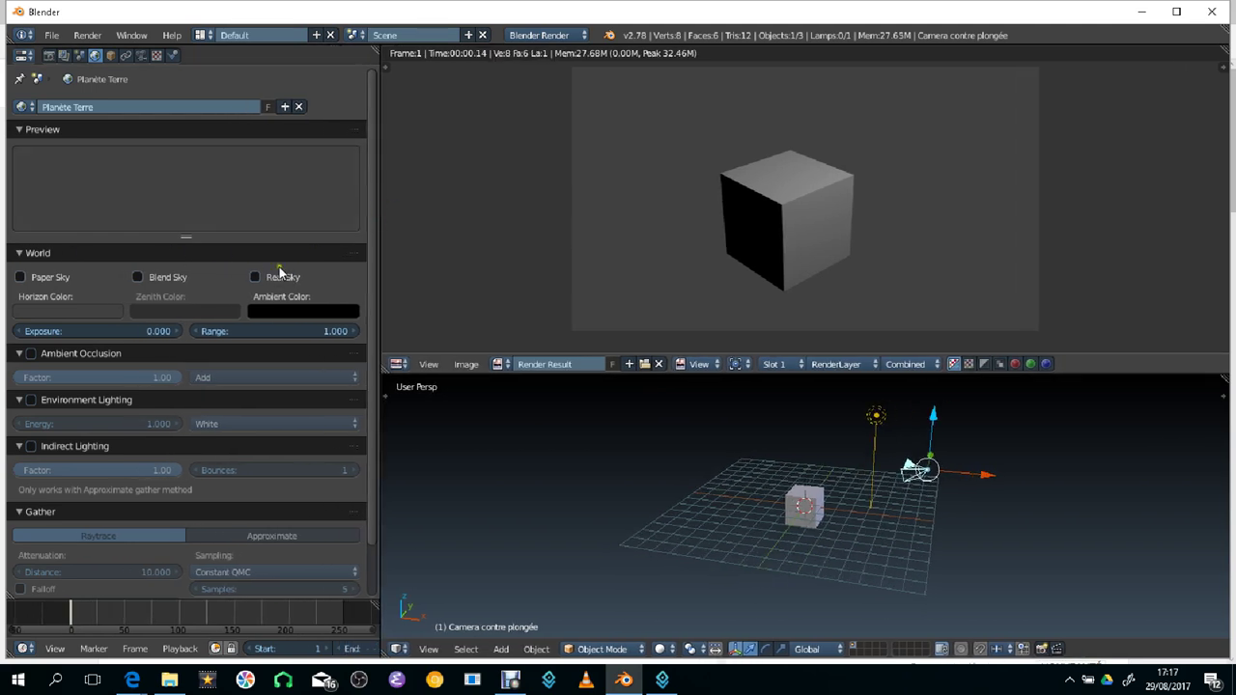
pyautogui.click(255, 278)
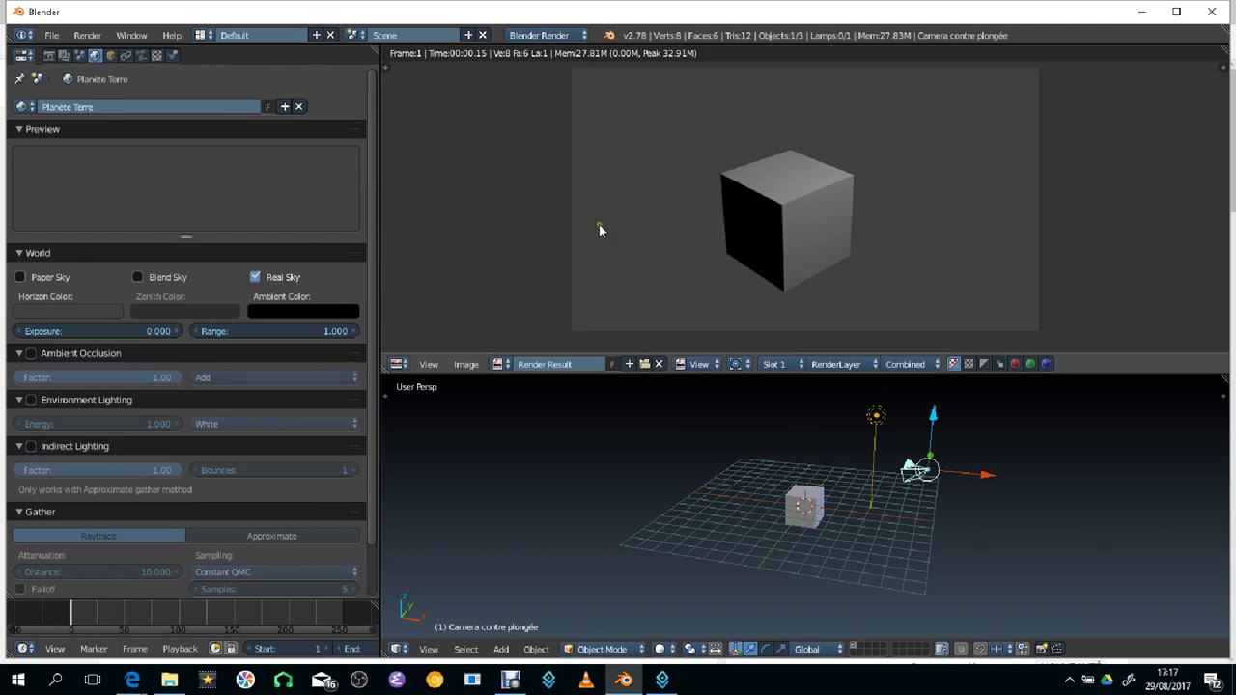
pyautogui.click(91, 309)
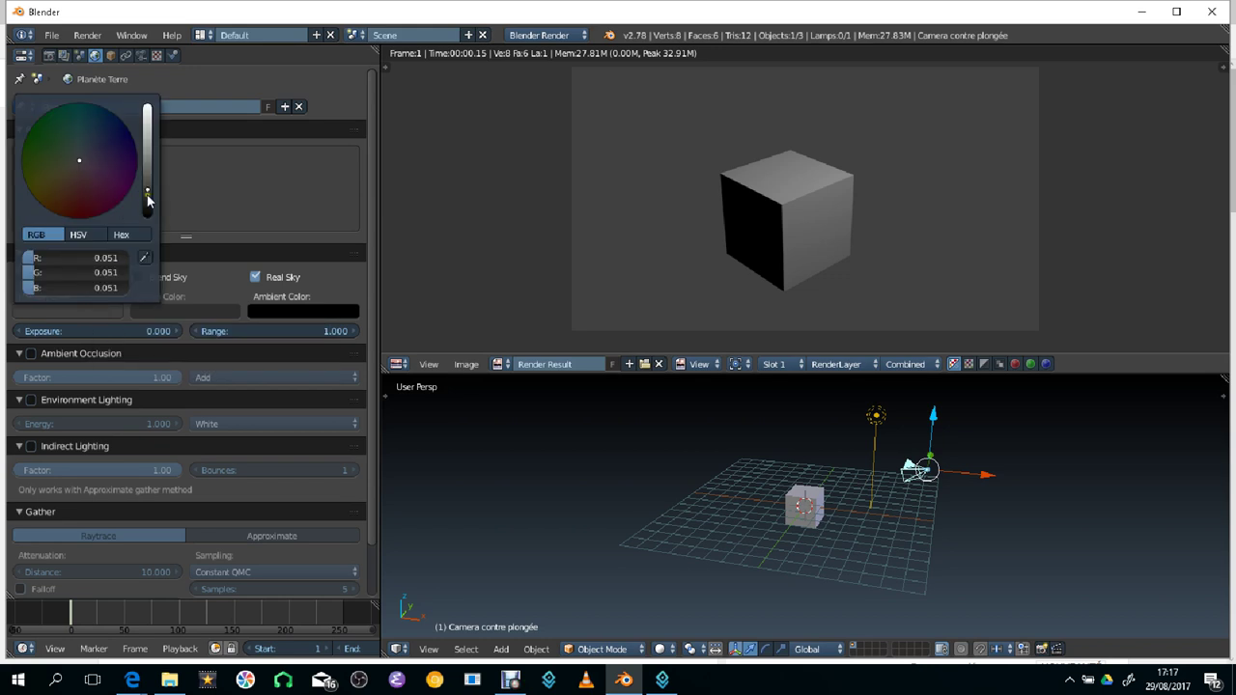
pyautogui.moveTo(147, 189); pyautogui.dragTo(147, 108)
pyautogui.moveTo(87, 135); pyautogui.dragTo(71, 109)
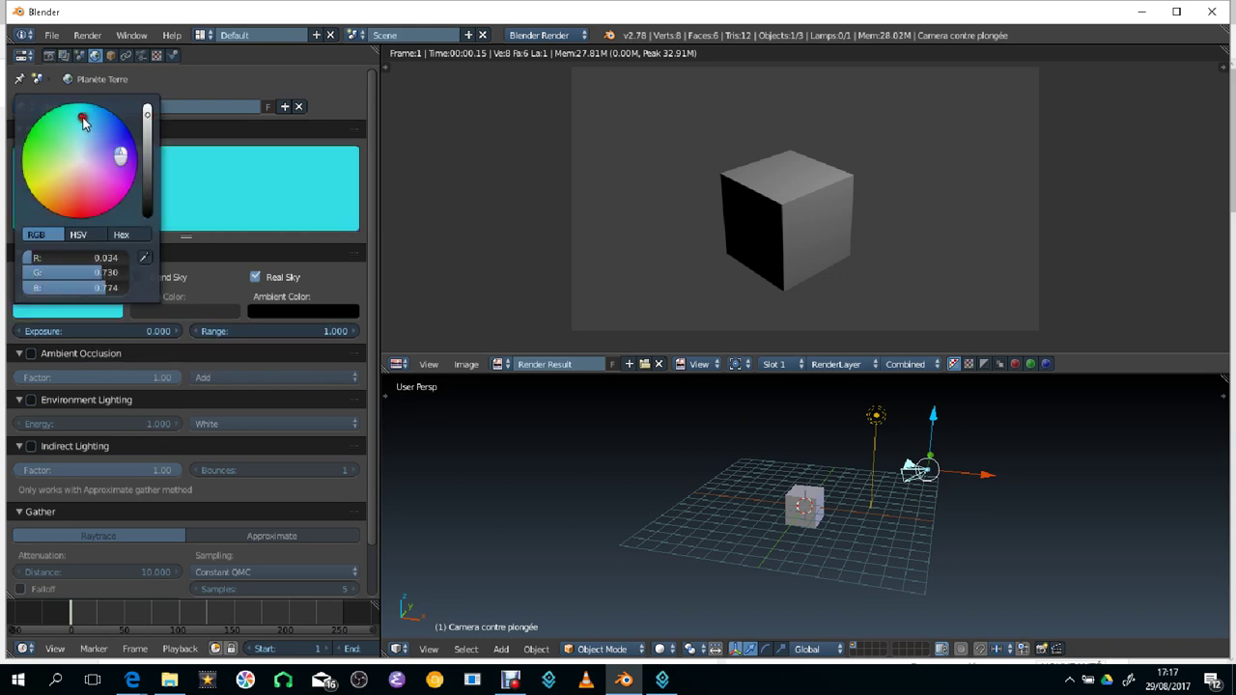
# Step: Set the zenith colour to dark blue, keeping Real Sky enabled
pyautogui.click(175, 312)
pyautogui.moveTo(254, 197); pyautogui.dragTo(259, 106)
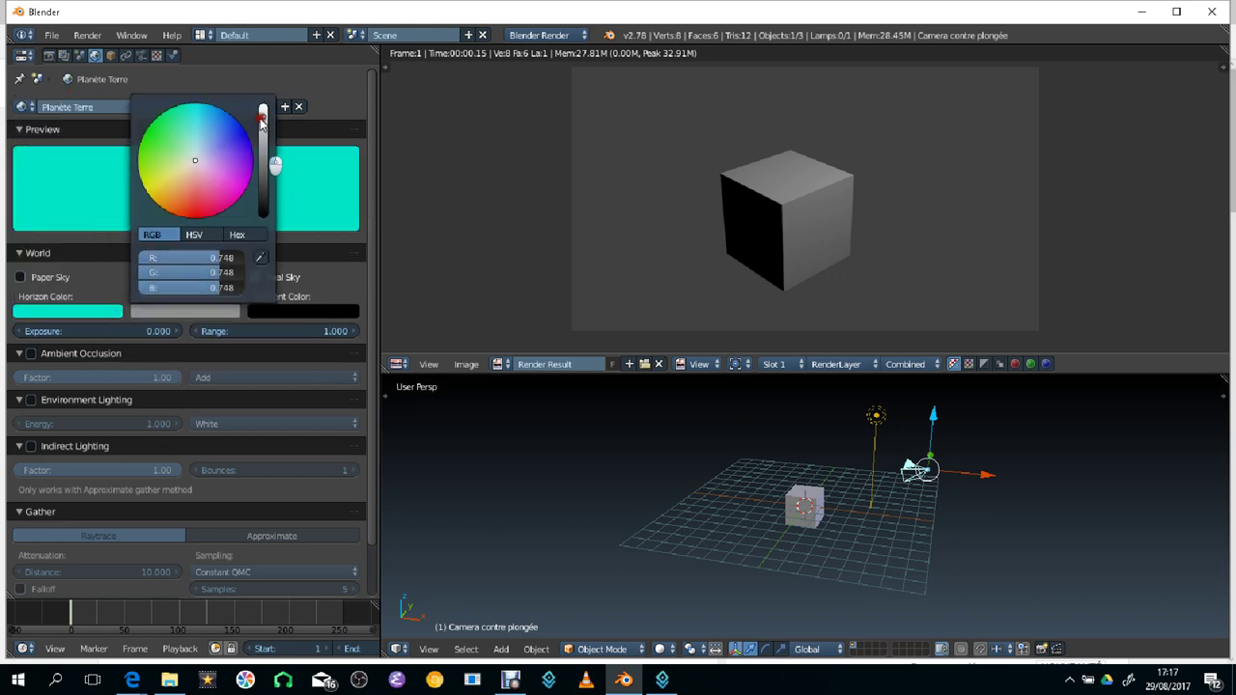
pyautogui.click(229, 140)
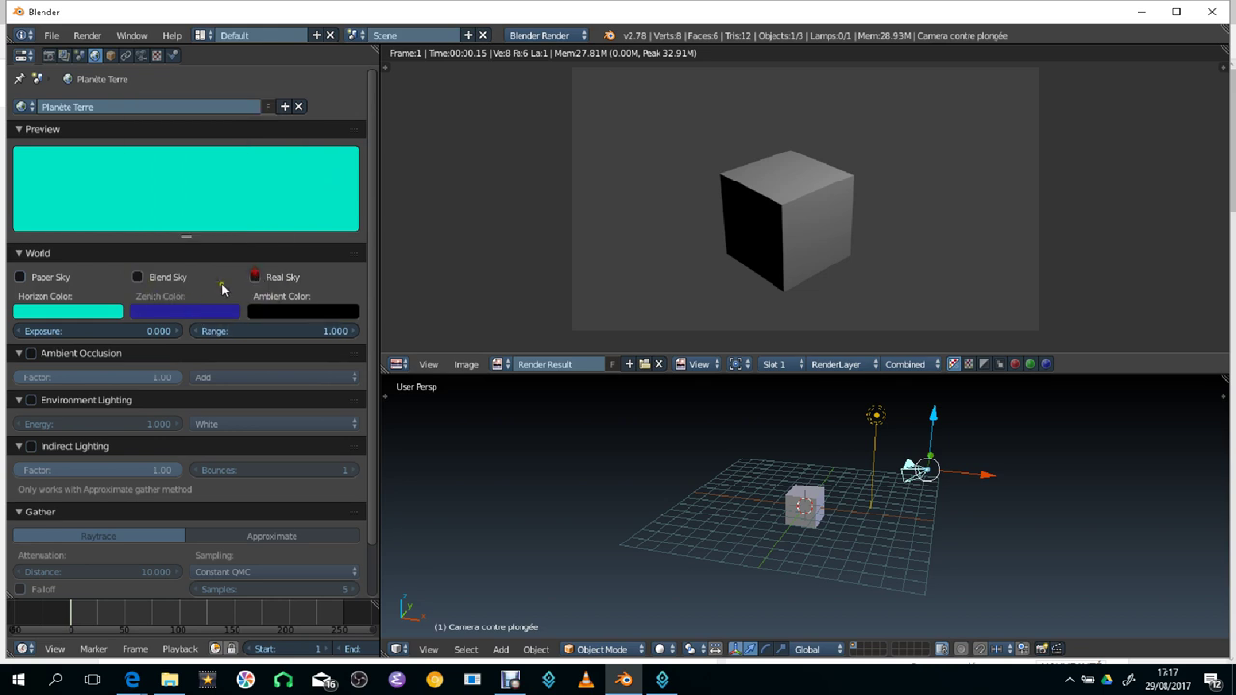
pyautogui.click(256, 277)
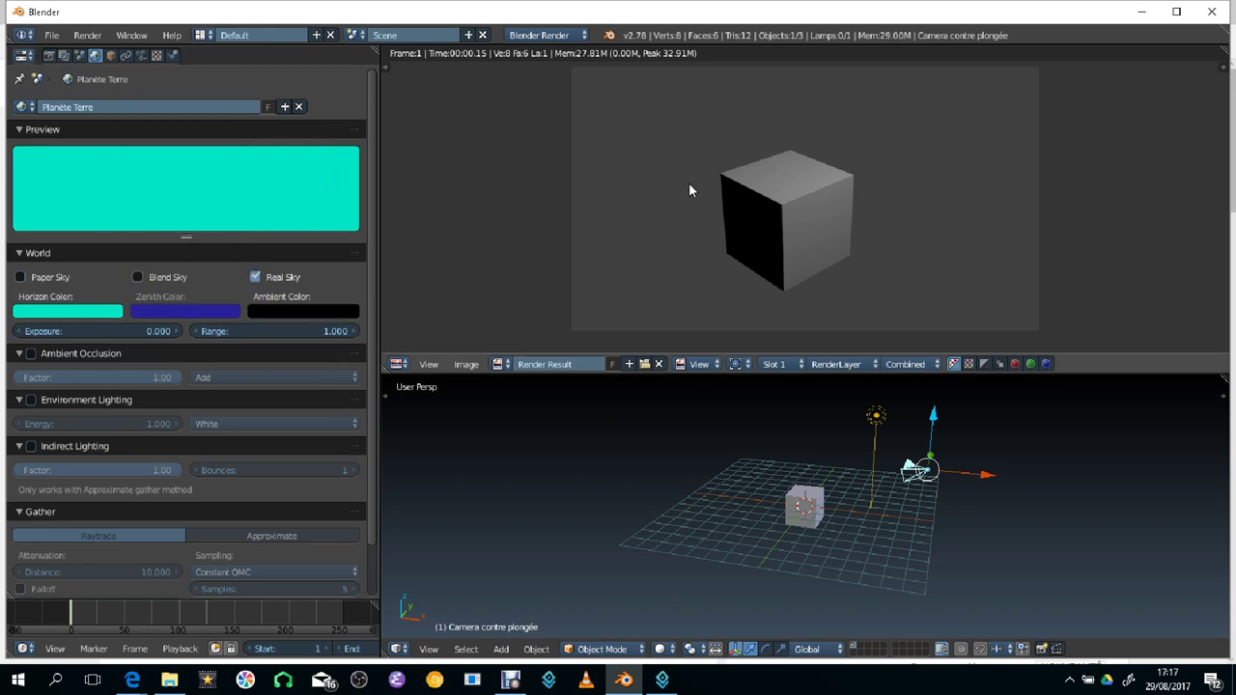
# Step: Enable Blend Sky with a brighter blue zenith and re-render the gradient sky
pyautogui.press('F12')
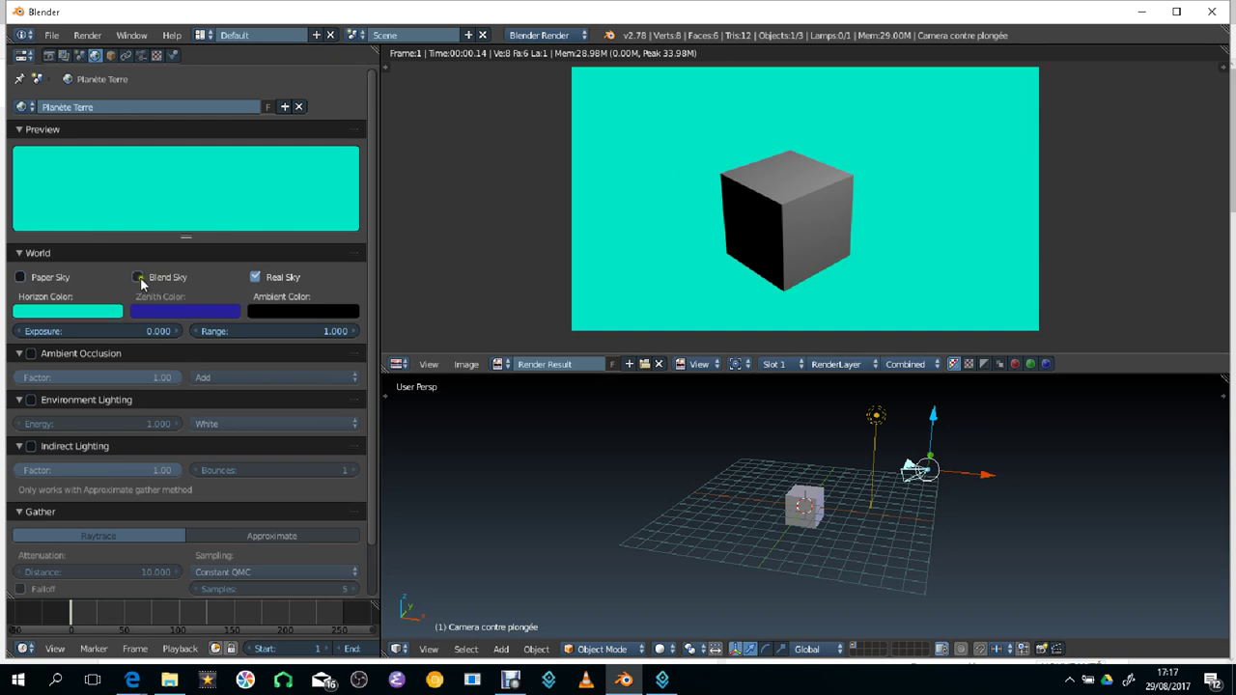
pyautogui.click(138, 278)
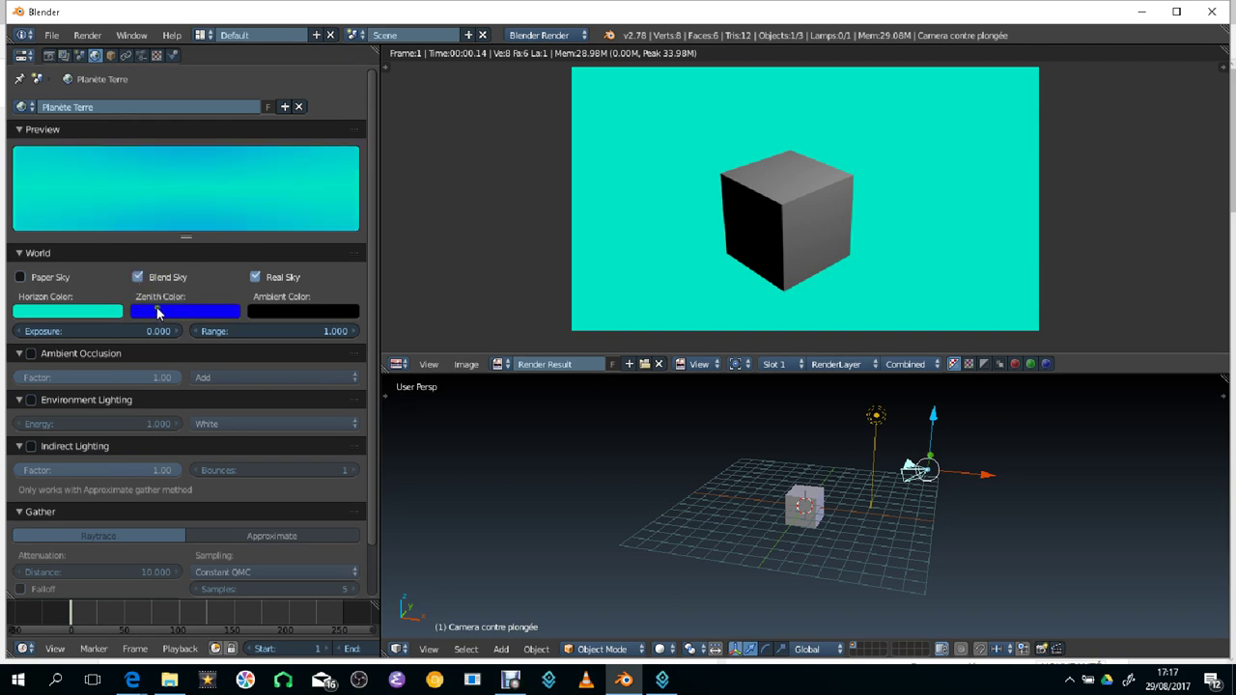
pyautogui.click(163, 307)
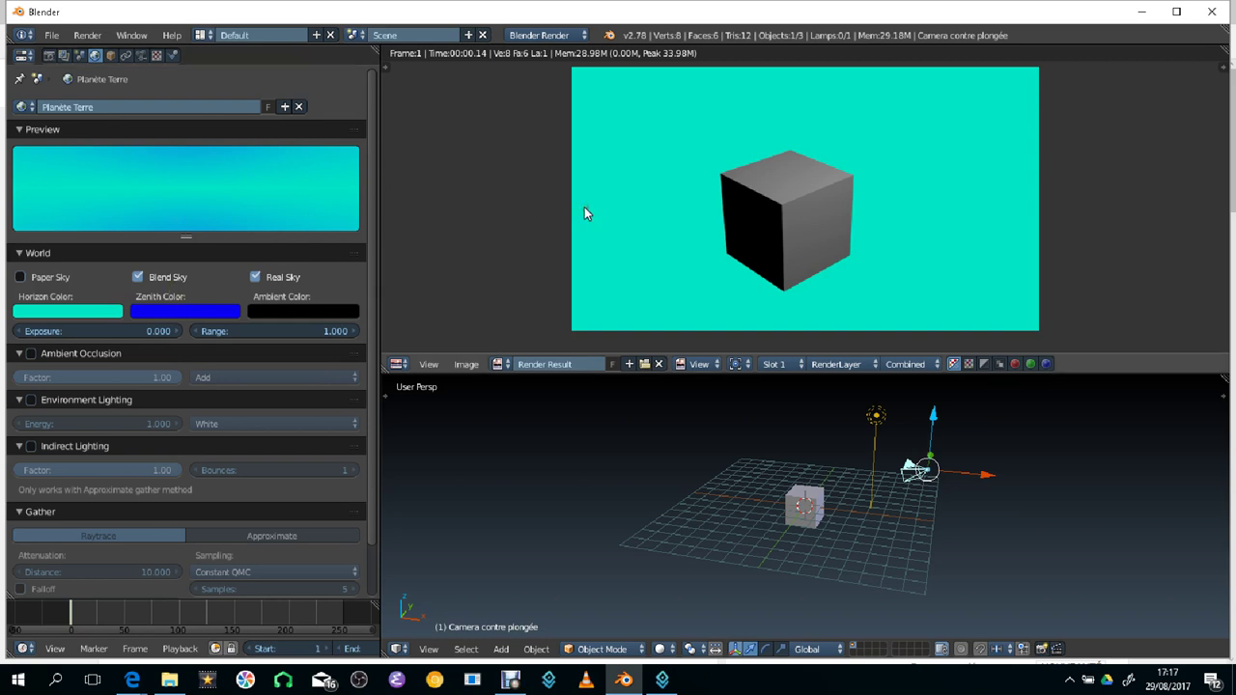
pyautogui.press('F12')
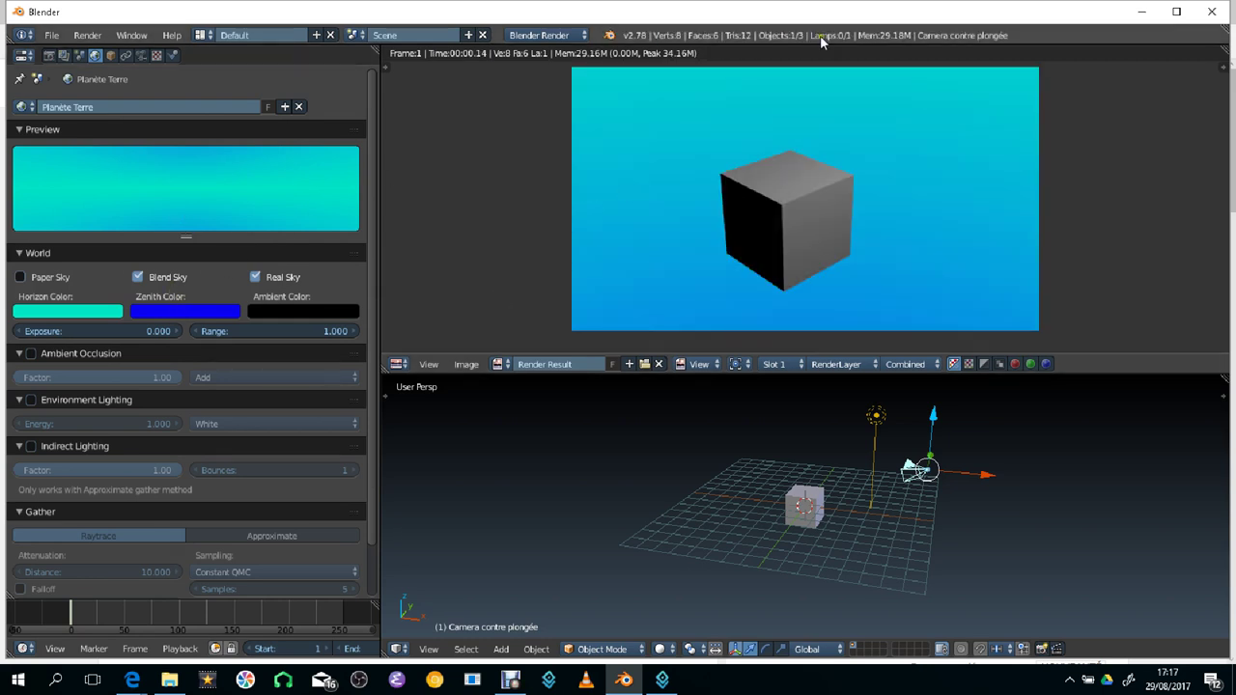
# Step: Set the ambient colour to blue and render the blue-lit cube
pyautogui.click(281, 315)
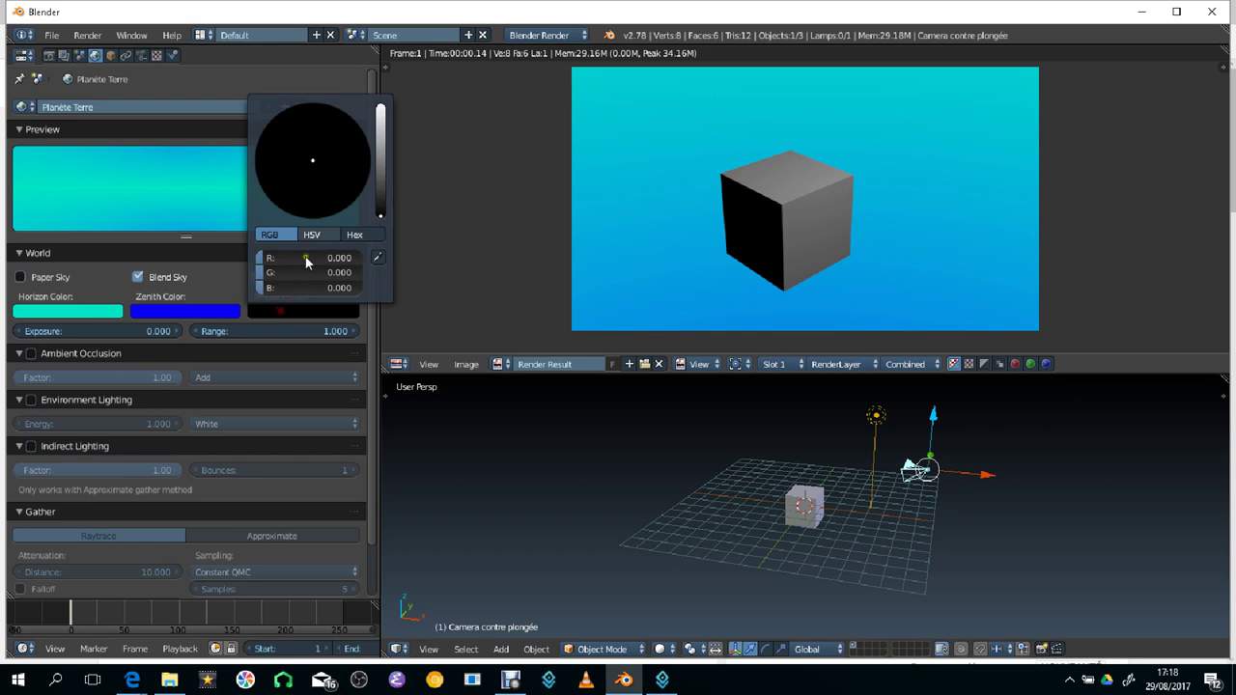
pyautogui.moveTo(380, 215); pyautogui.dragTo(380, 114)
pyautogui.moveTo(325, 152); pyautogui.dragTo(362, 132)
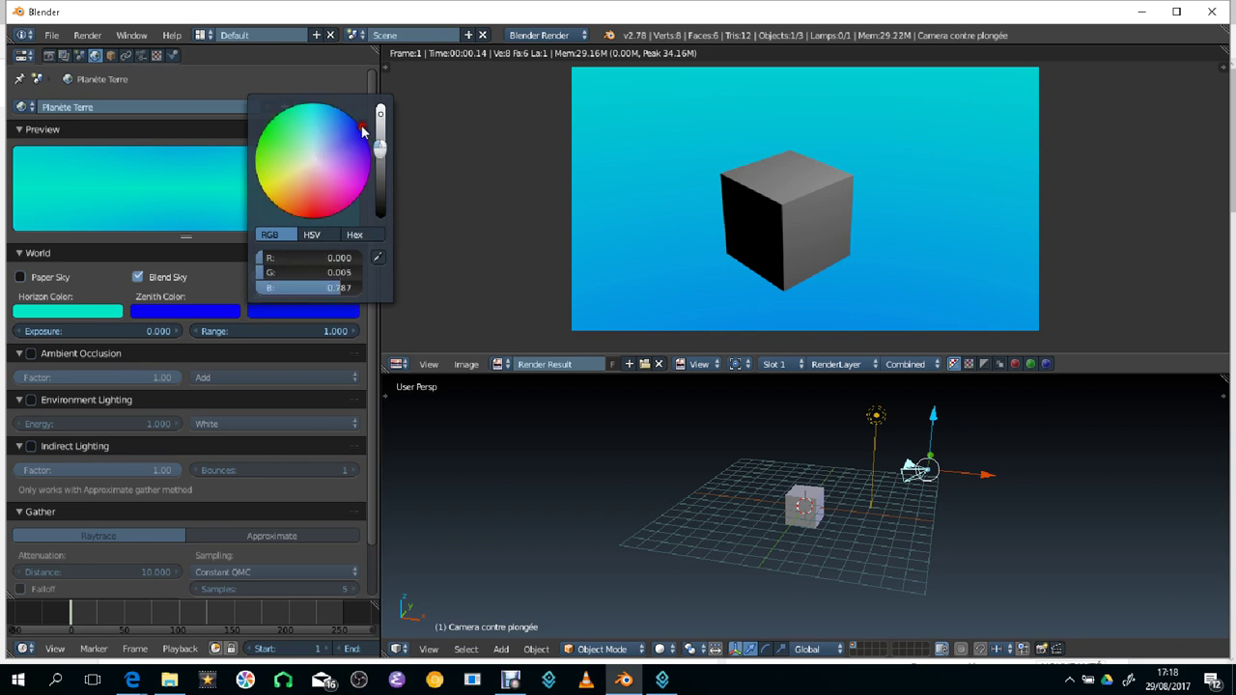
pyautogui.press('F12')
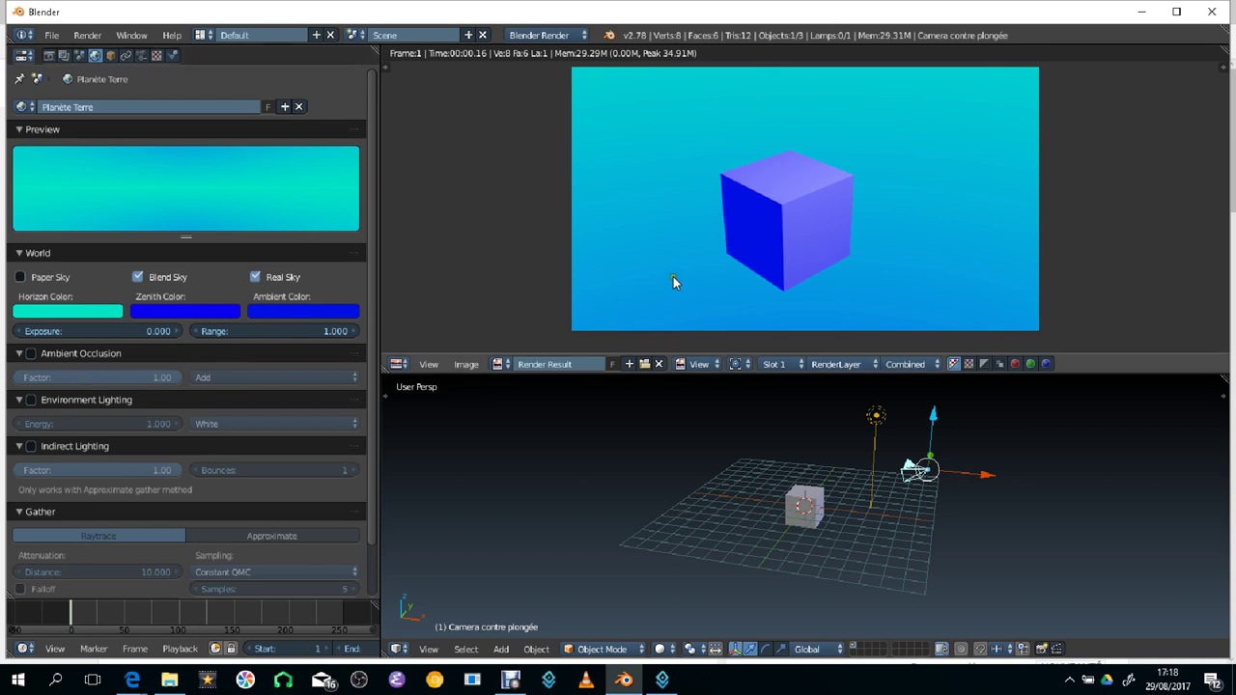
# Step: Enable Paper Sky on Planète Terre, re-render, and widen the settings area
pyautogui.click(21, 278)
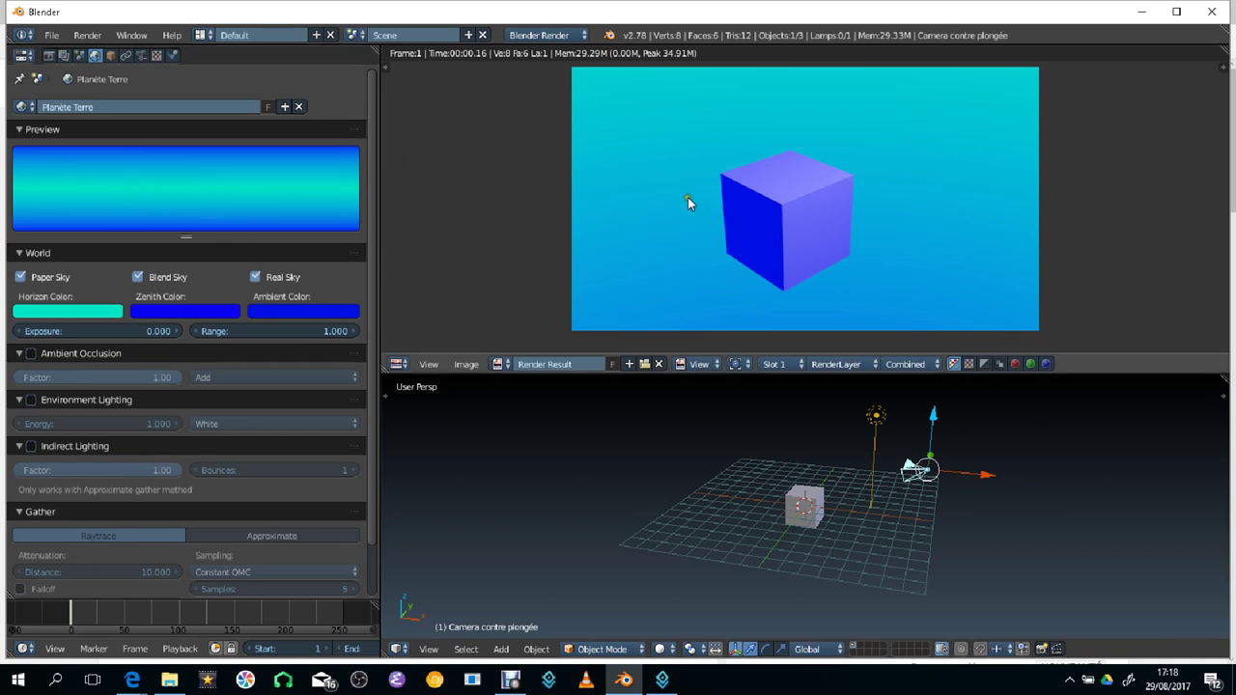
pyautogui.press('F12')
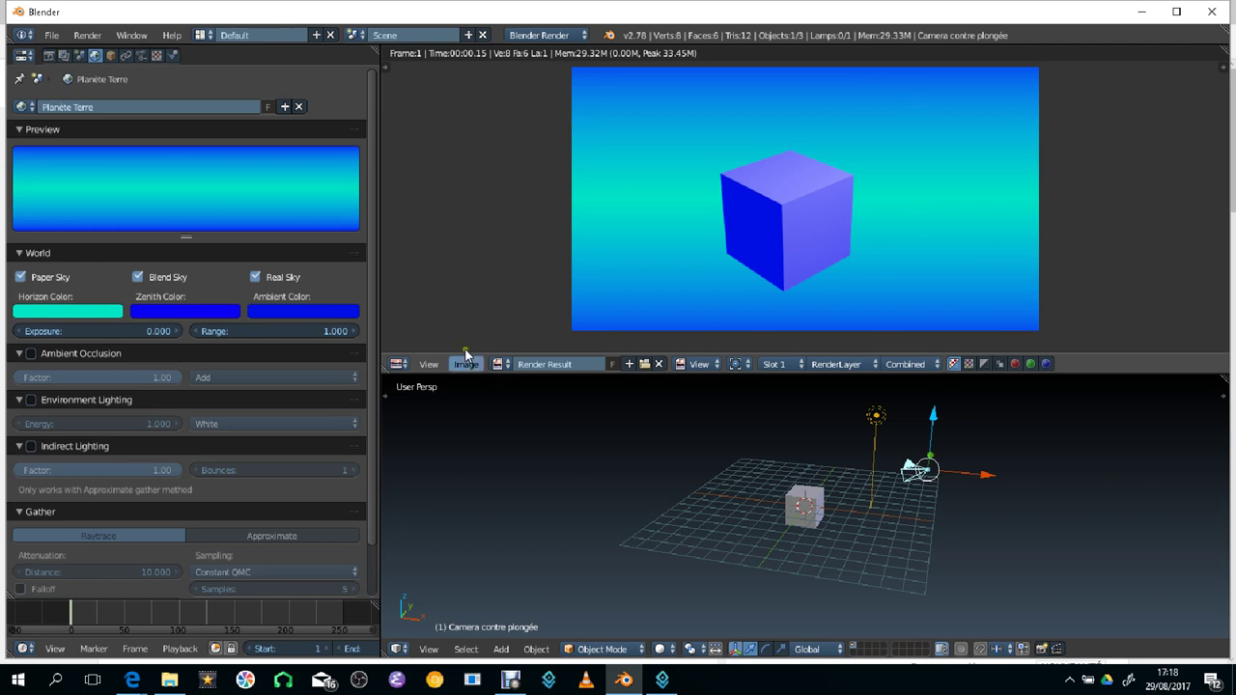
pyautogui.scroll(-3, 654, 219)
pyautogui.scroll(3, 654, 219)
pyautogui.scroll(1, 801, 185)
pyautogui.scroll(-1, 364, 229)
pyautogui.scroll(1, 121, 156)
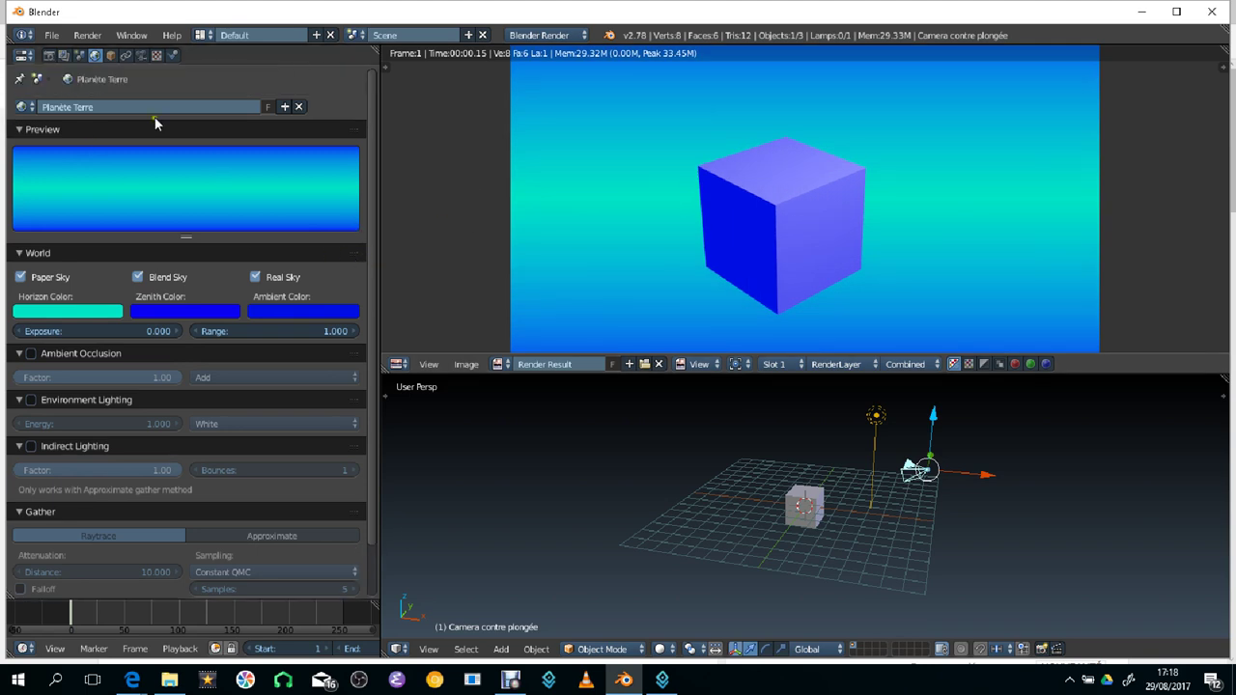
pyautogui.click(23, 107)
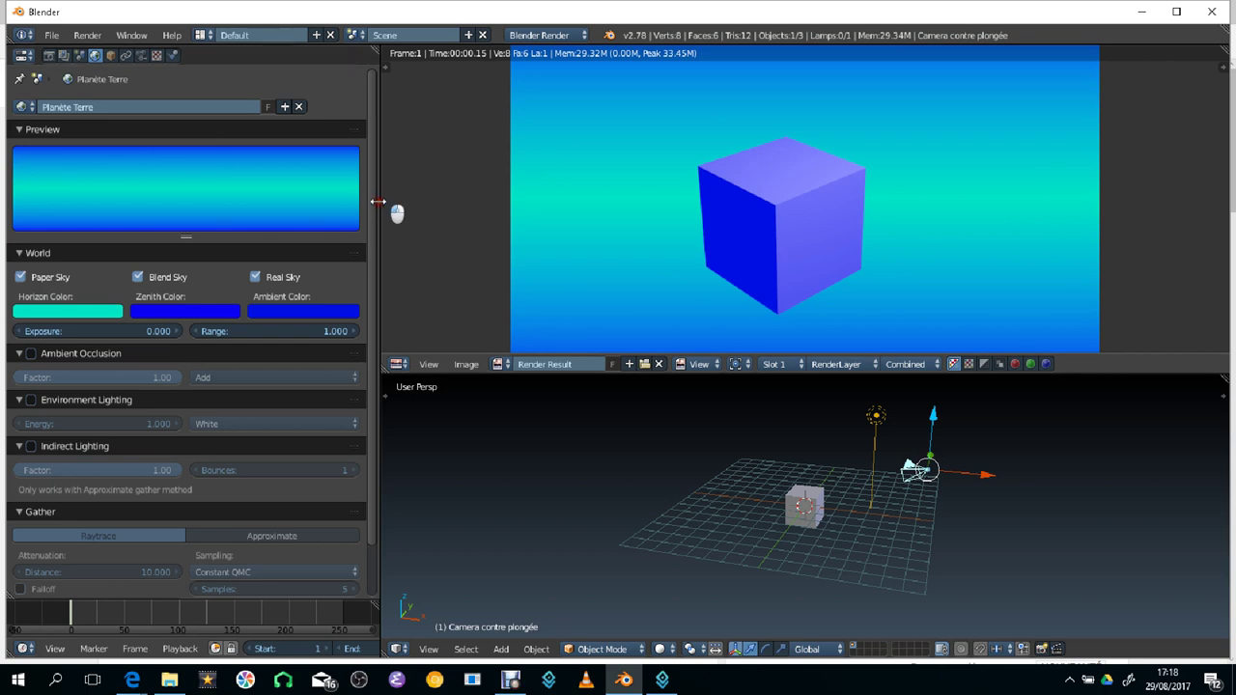
pyautogui.moveTo(379, 207); pyautogui.dragTo(426, 207)
# Step: Select Camera contre plongée in Object properties and move it to location 7.54113, -7.87764, -0.54633
pyautogui.click(110, 55)
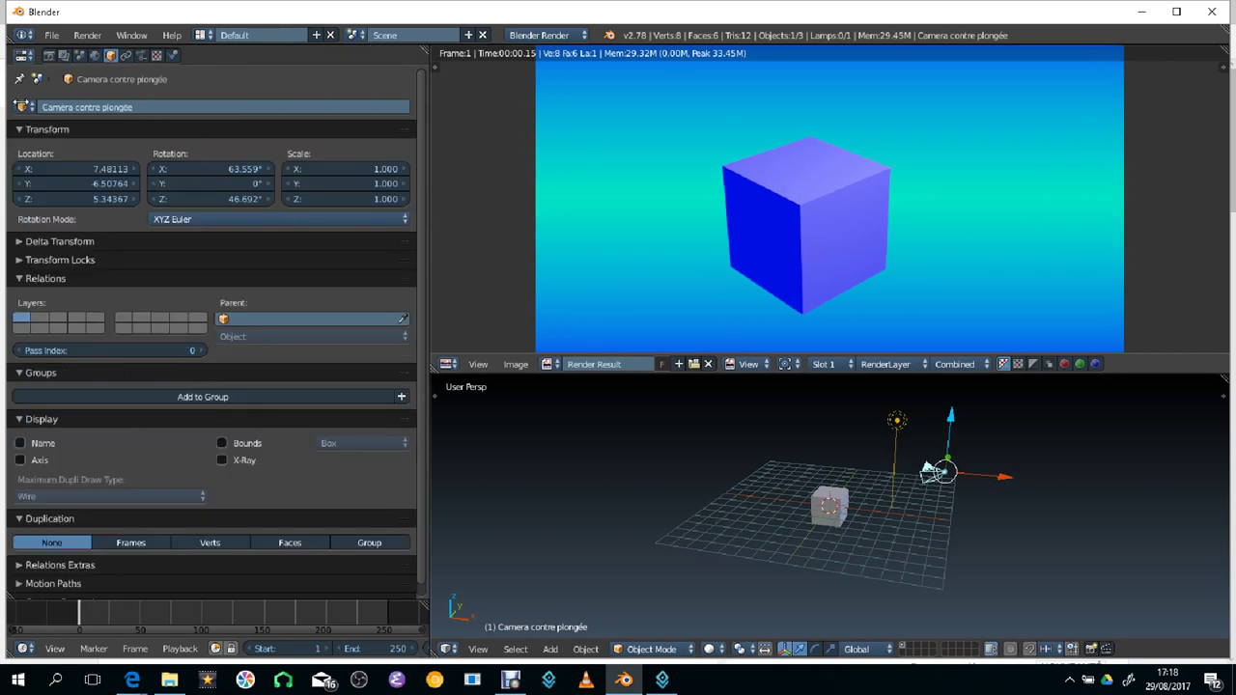
pyautogui.click(24, 107)
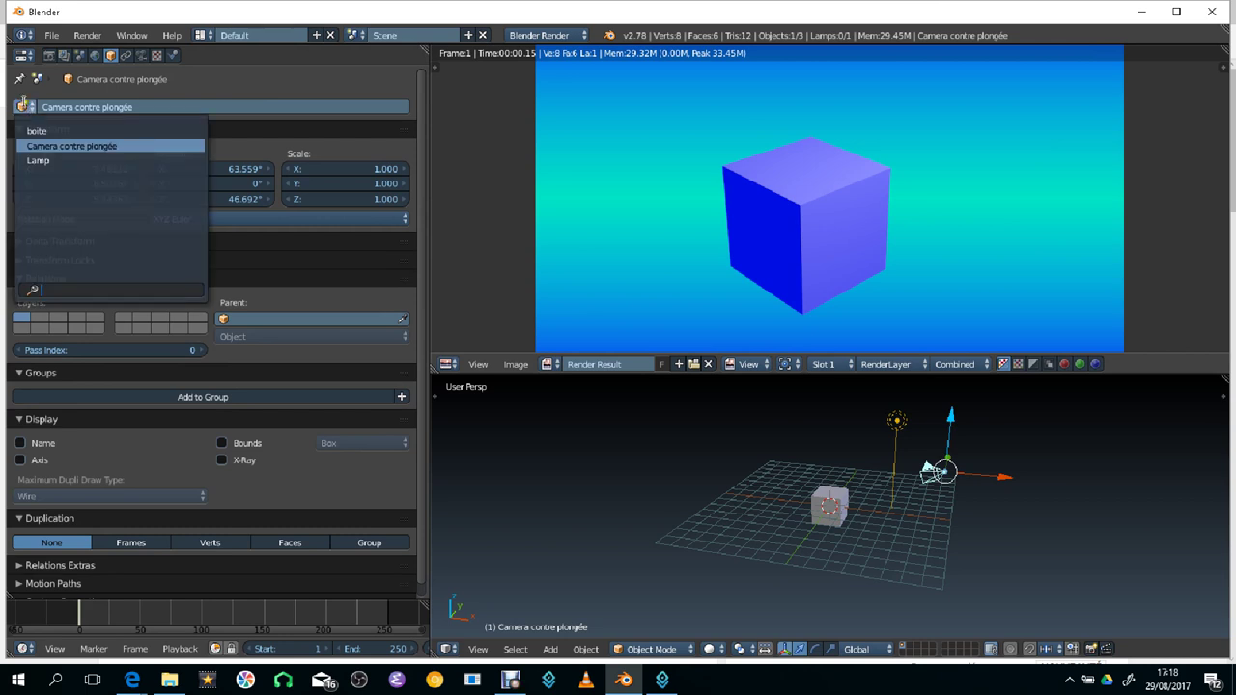
pyautogui.click(37, 131)
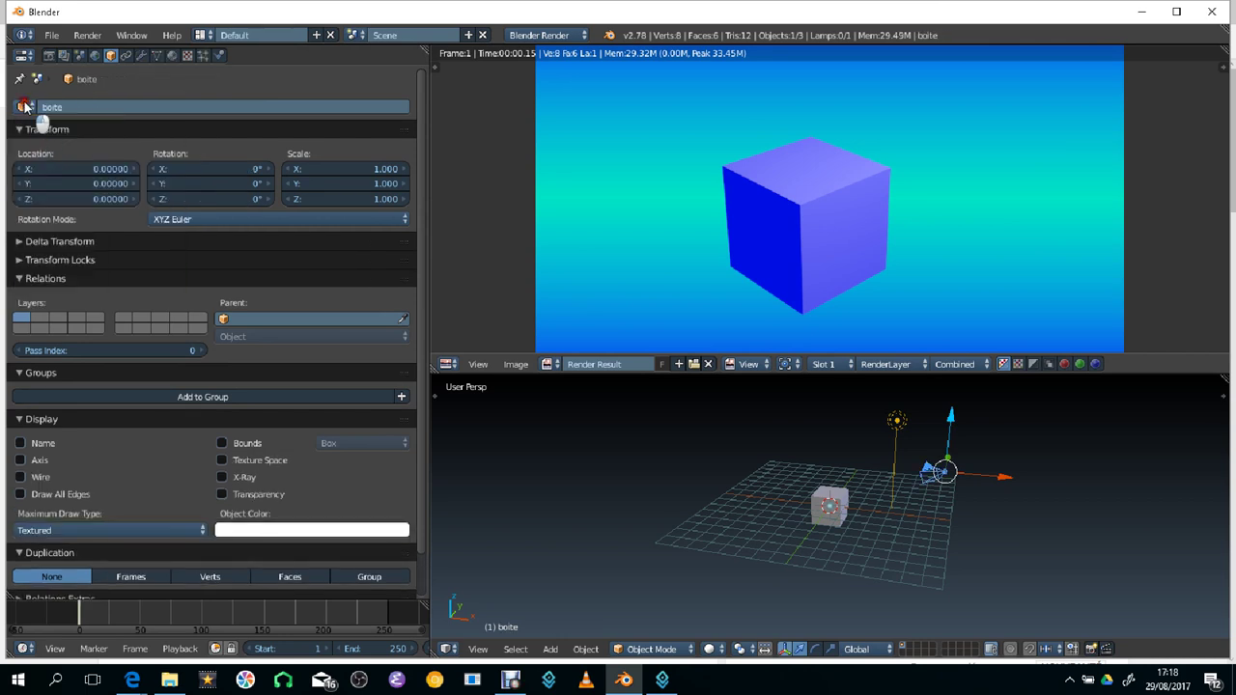
pyautogui.click(26, 107)
pyautogui.click(72, 146)
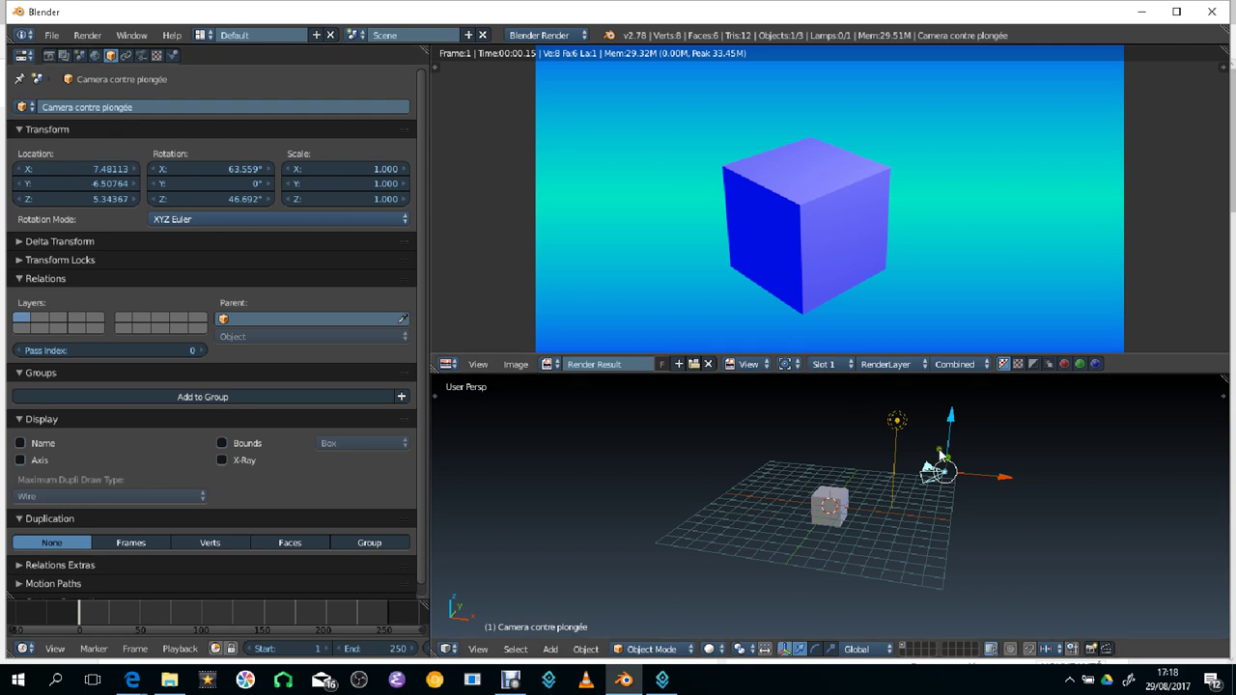
pyautogui.scroll(3, 941, 479)
pyautogui.scroll(-5, 941, 479)
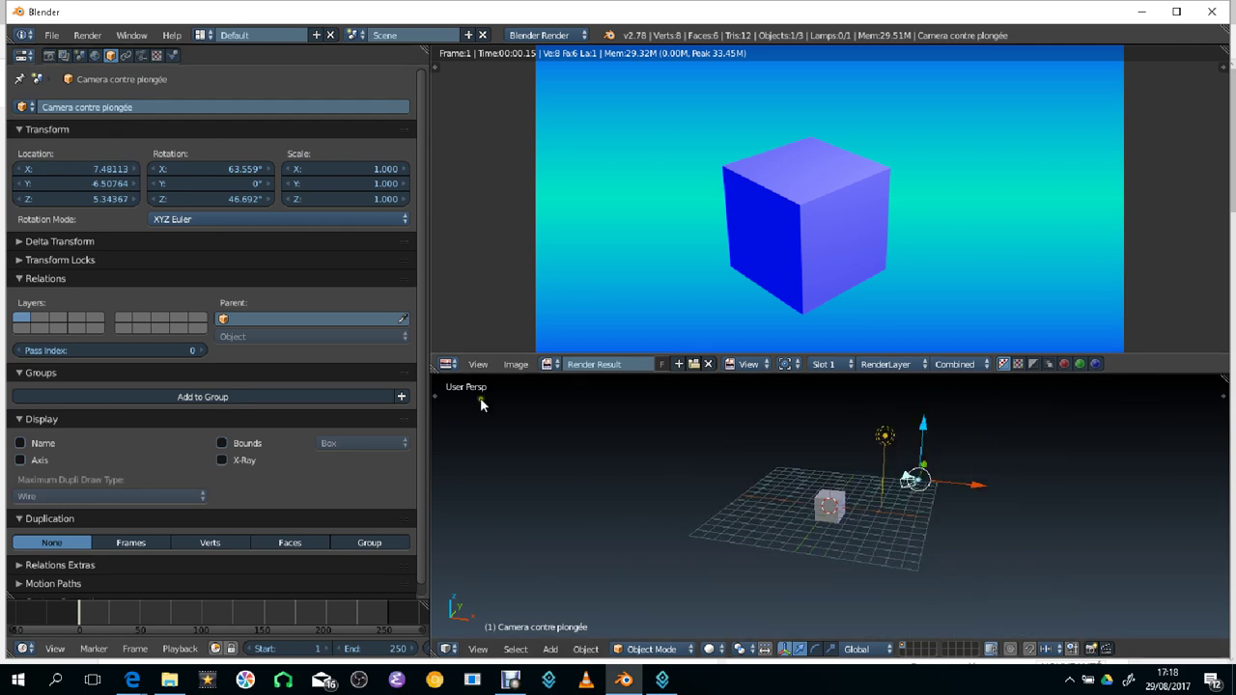
pyautogui.moveTo(36, 169)
pyautogui.mouseDown()
pyautogui.moveTo(78, 169)
pyautogui.moveTo(27, 204)
pyautogui.moveTo(155, 241)
pyautogui.moveTo(995, 198)
pyautogui.moveTo(859, 174)
pyautogui.moveTo(34, 206)
pyautogui.mouseUp()
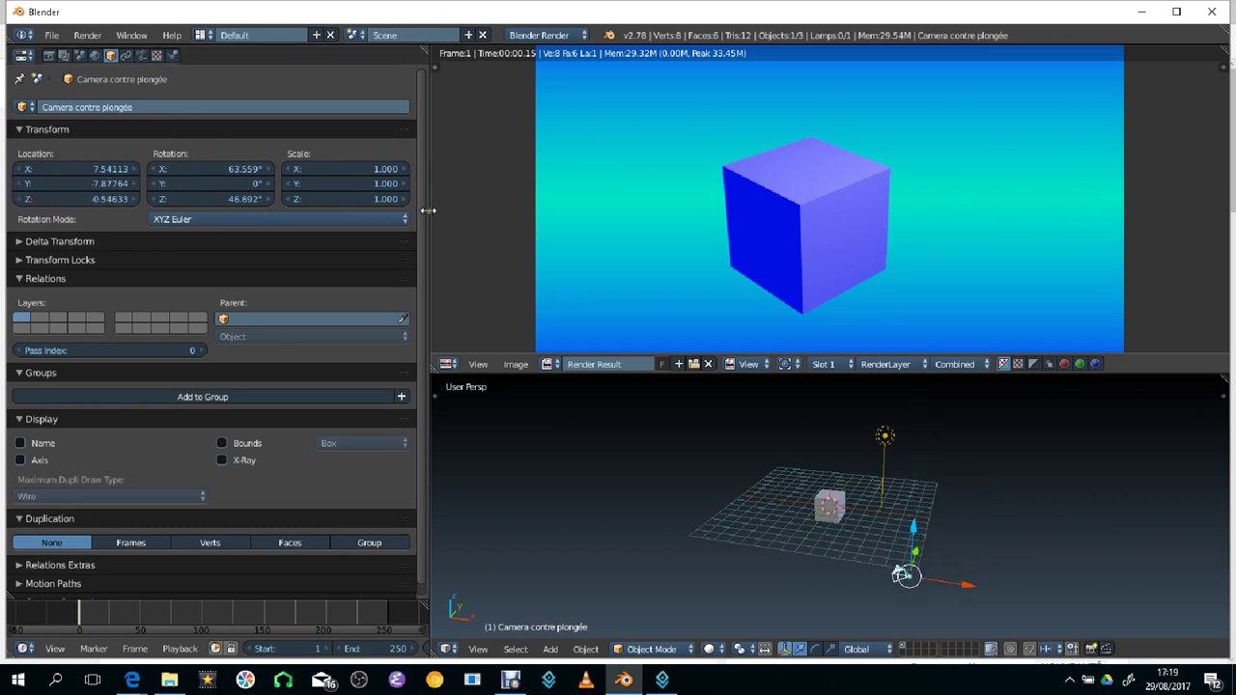
pyautogui.scroll(1, 492, 217)
# Step: Move the camera below the floor to location 5.66113, 0.20236, -6.07633
pyautogui.press('KP_1')
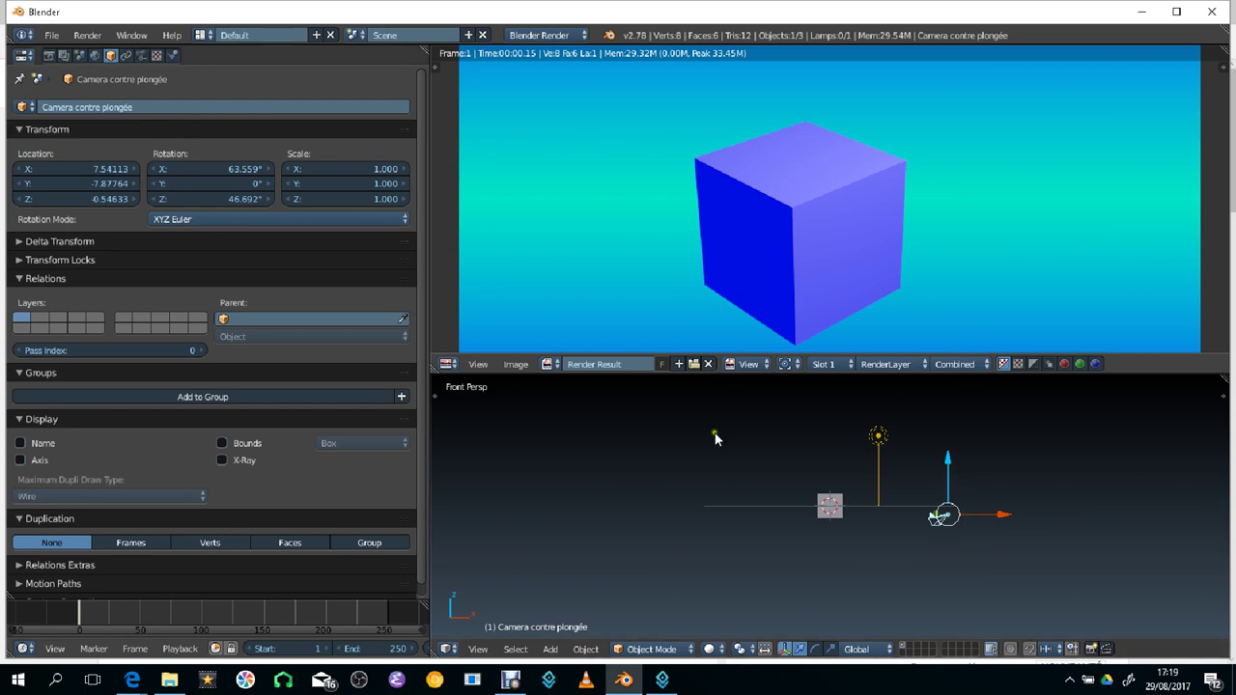
pyautogui.moveTo(29, 204); pyautogui.dragTo(205, 242)
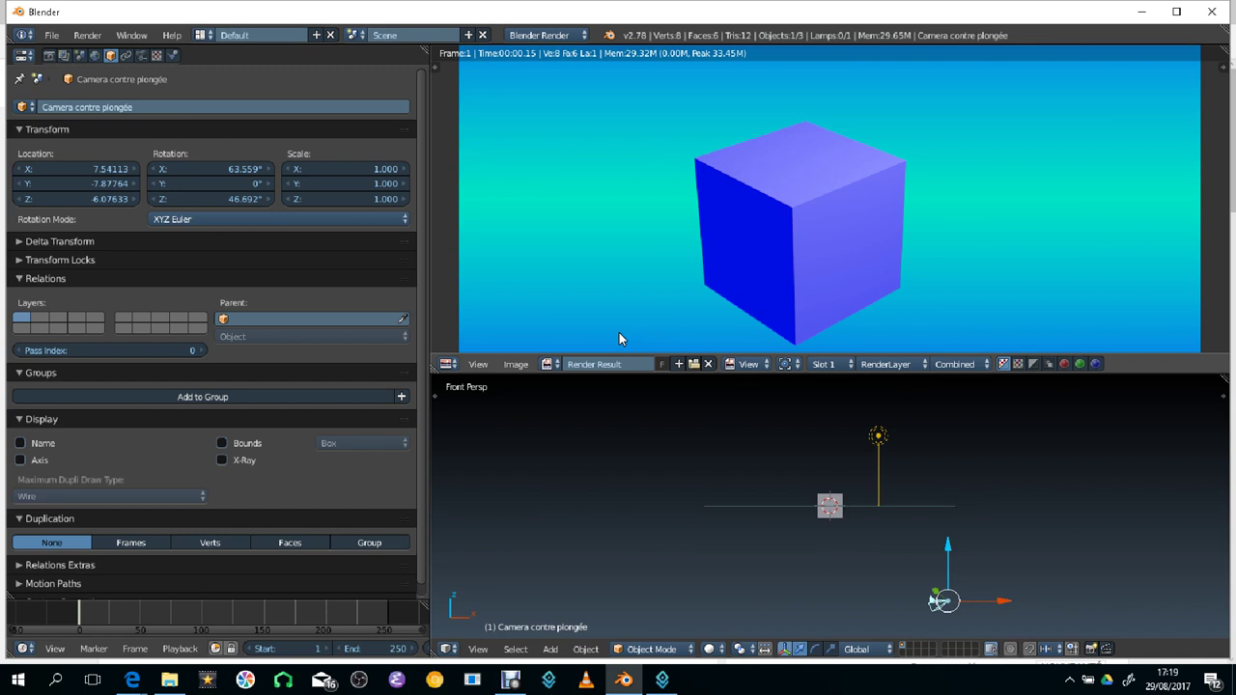
pyautogui.press('KP_3')
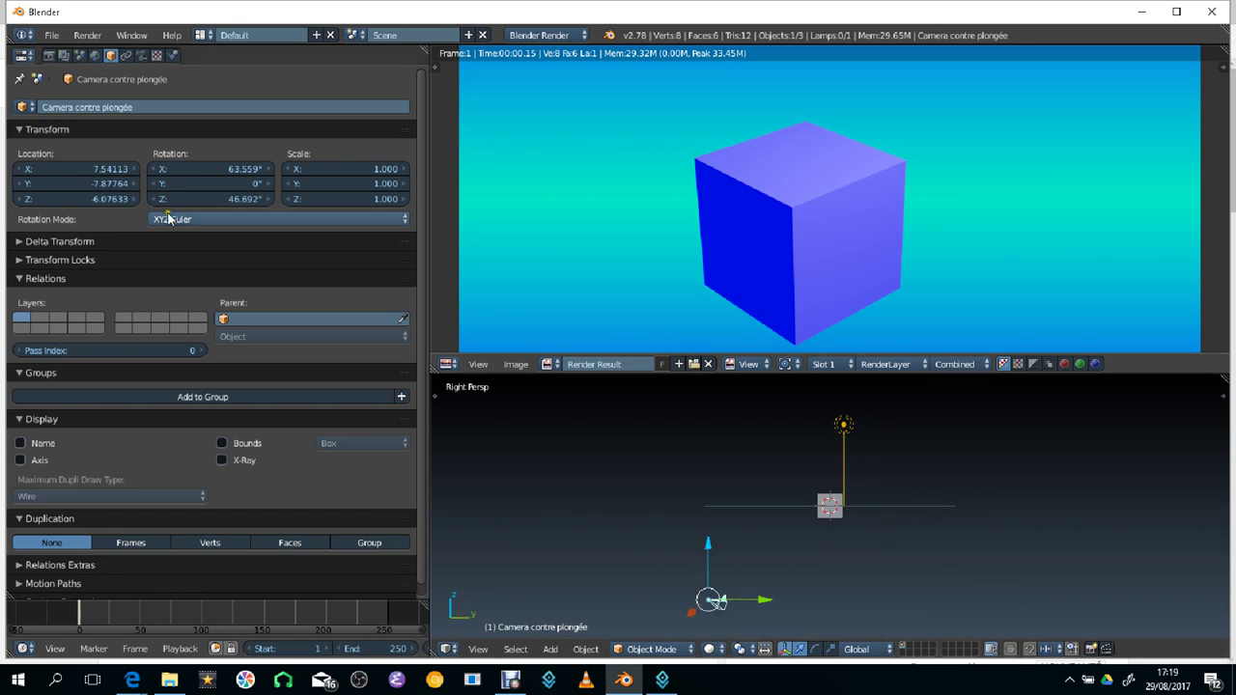
pyautogui.moveTo(56, 183); pyautogui.dragTo(687, 202)
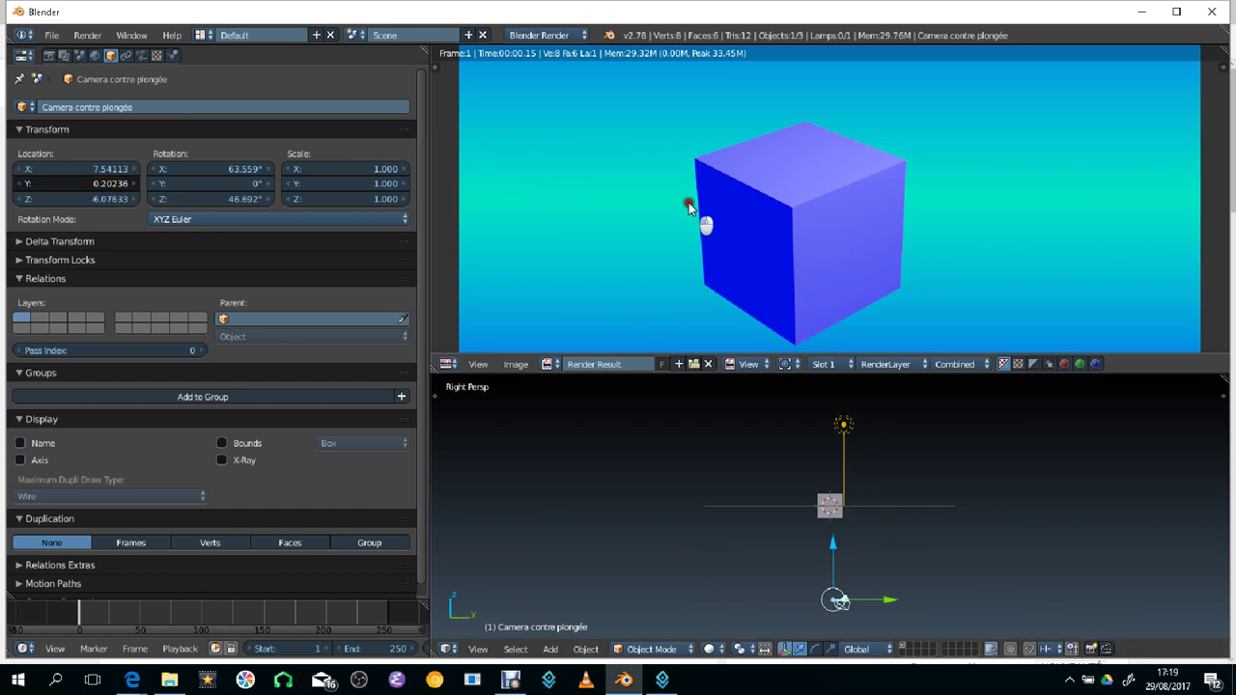
pyautogui.click(41, 170)
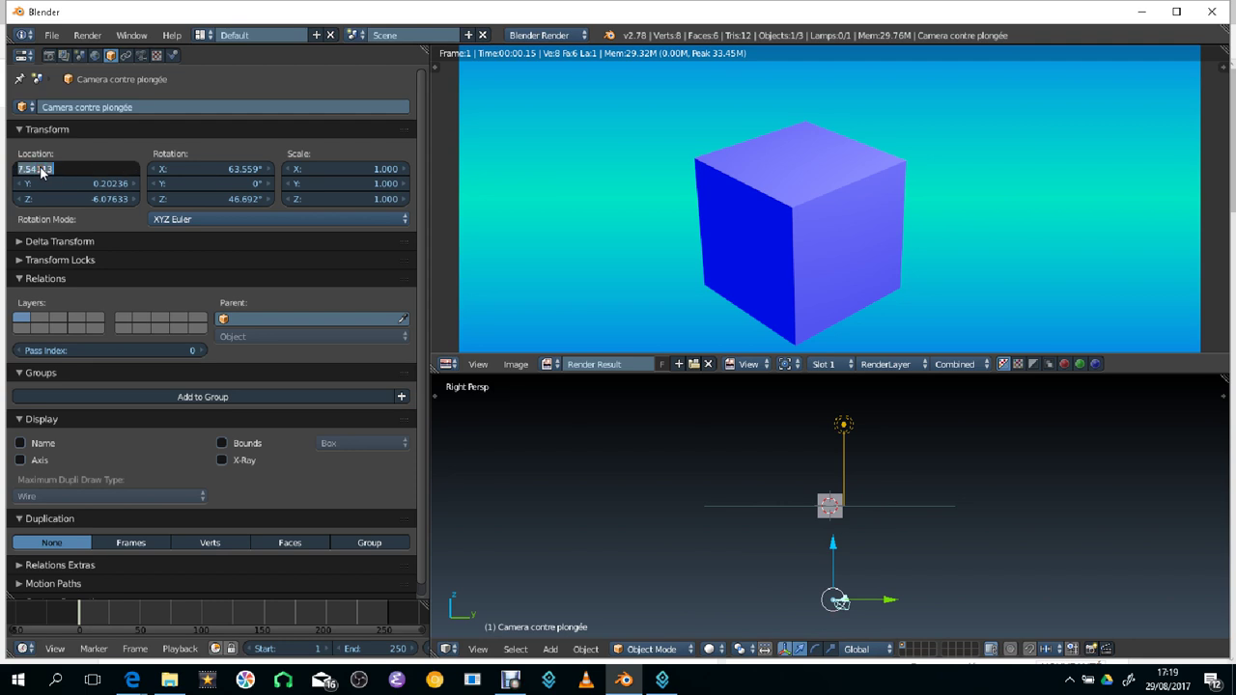
pyautogui.press('Return')
pyautogui.press('KP_7')
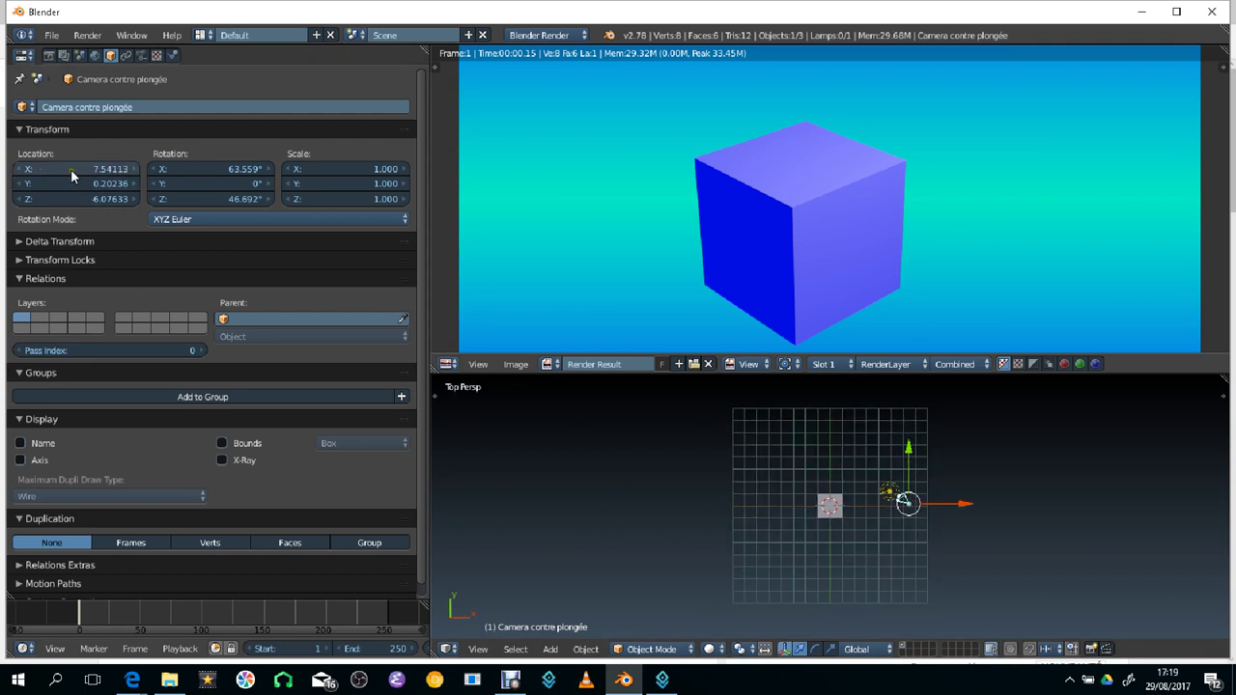
pyautogui.moveTo(68, 166); pyautogui.dragTo(1141, 189)
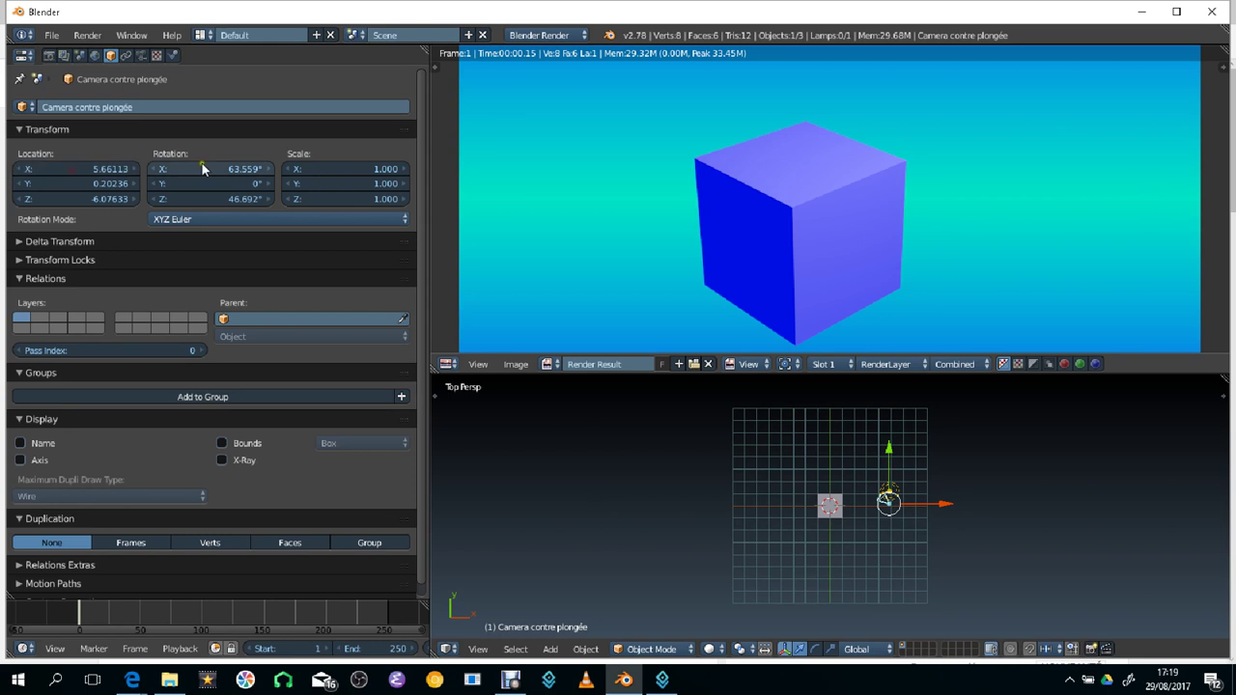
# Step: Tilt the camera to rotation 121.759°, 11.7°, 91.192°
pyautogui.moveTo(202, 162)
pyautogui.mouseDown()
pyautogui.moveTo(140, 164)
pyautogui.moveTo(514, 191)
pyautogui.mouseUp()
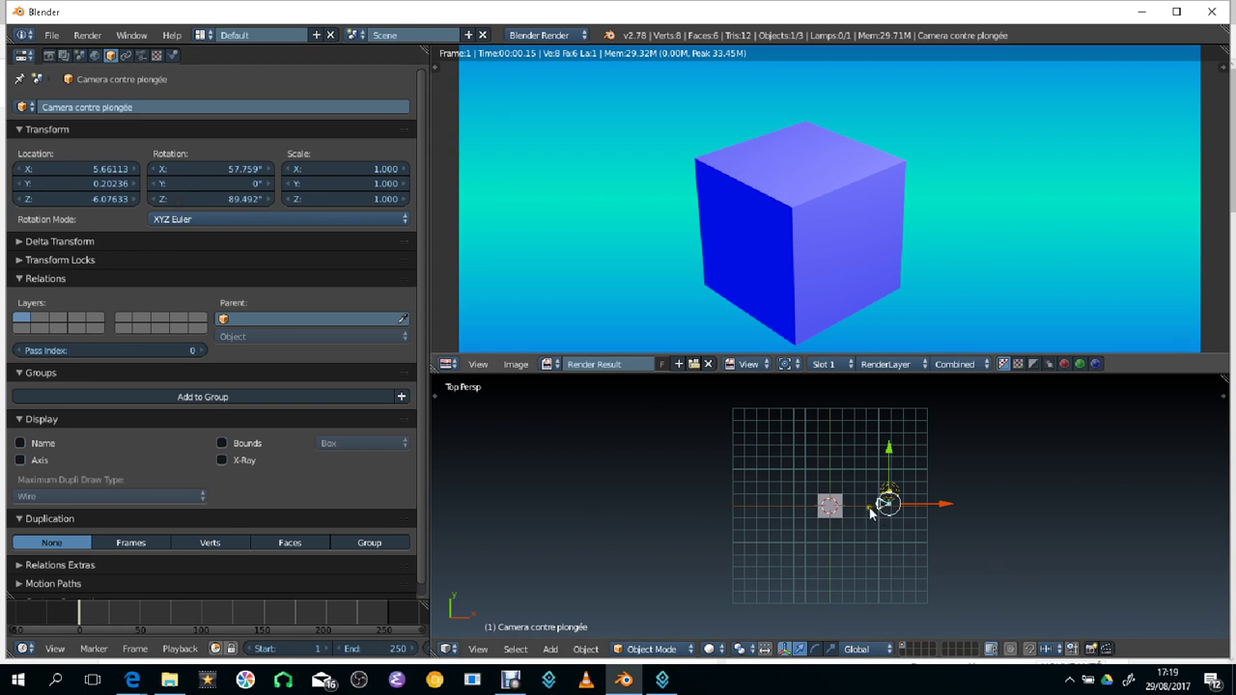
pyautogui.press('KP_1')
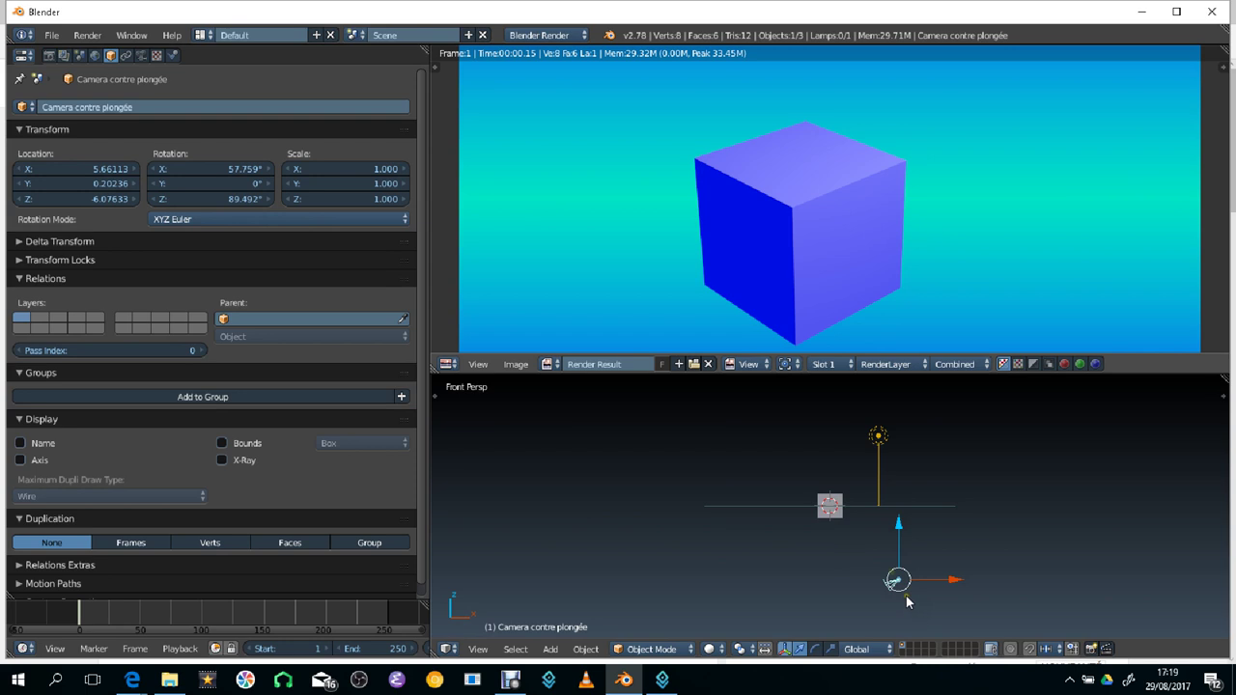
pyautogui.moveTo(194, 186); pyautogui.dragTo(282, 192)
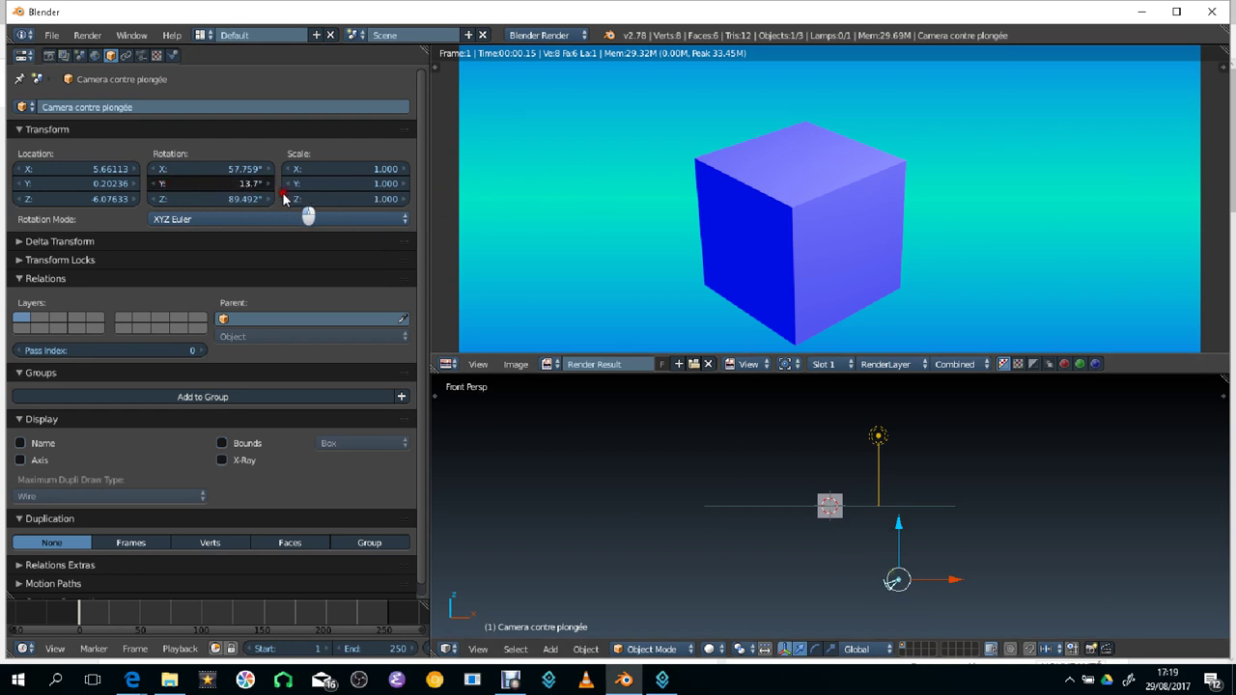
pyautogui.moveTo(283, 193)
pyautogui.mouseDown()
pyautogui.moveTo(437, 230)
pyautogui.moveTo(163, 197)
pyautogui.moveTo(633, 231)
pyautogui.mouseUp()
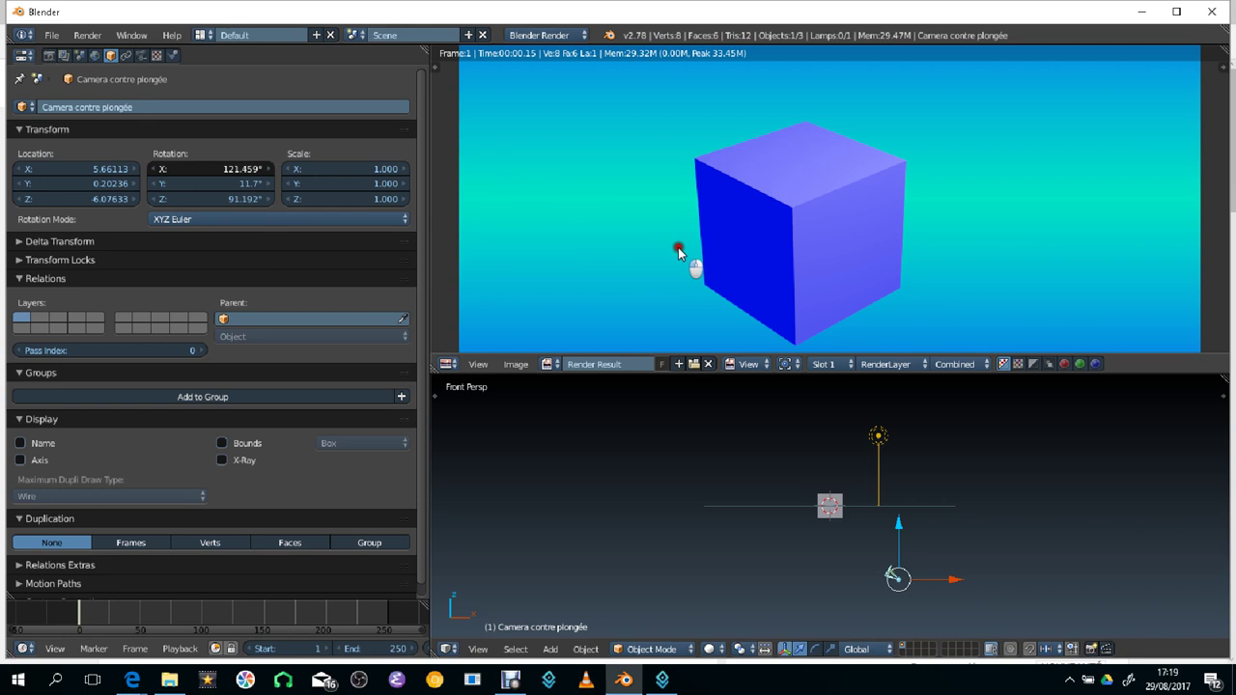
pyautogui.moveTo(678, 249); pyautogui.dragTo(681, 249)
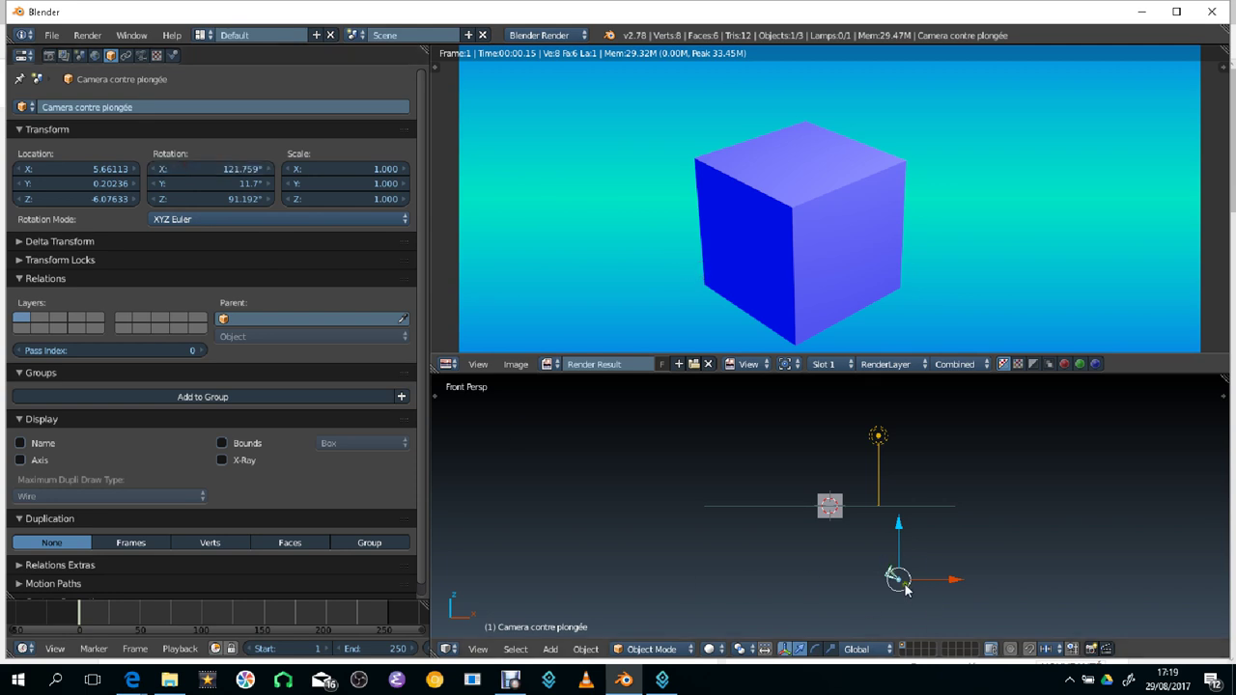
pyautogui.moveTo(888, 570); pyautogui.dragTo(881, 525, button='middle')
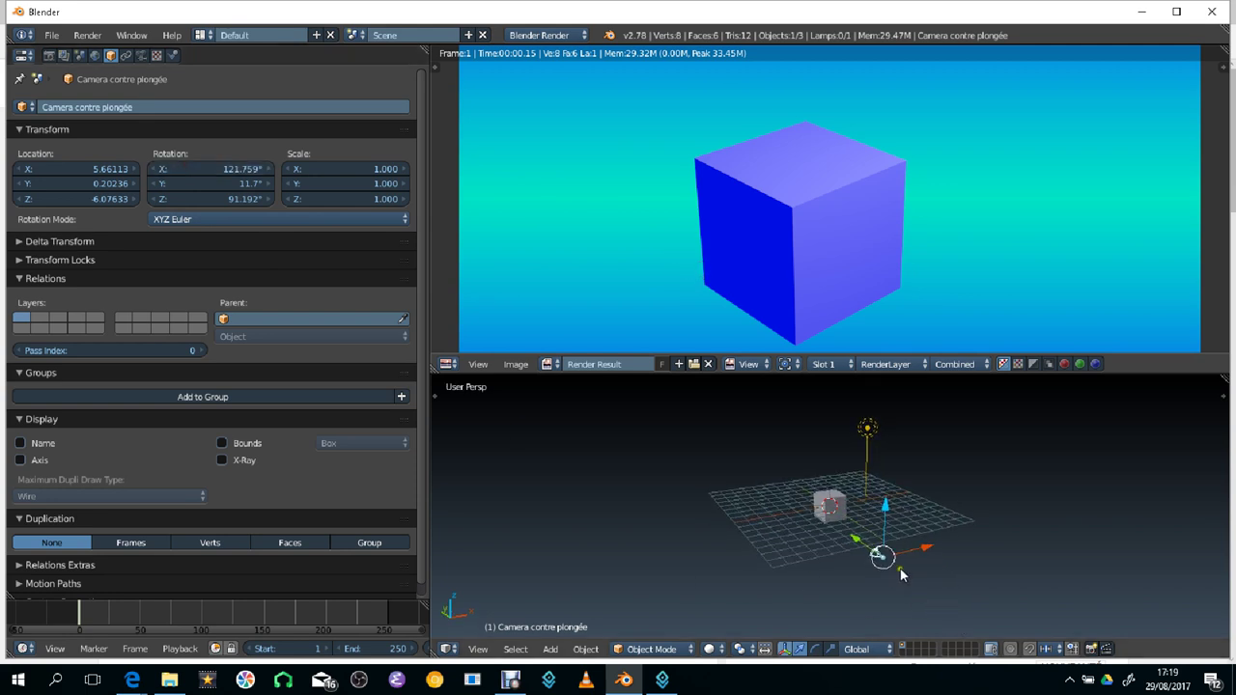
# Step: In camera view, set rotation to 135.559°, 2.4°, 89.592° and re-render with F12
pyautogui.moveTo(900, 569)
pyautogui.mouseDown(button='middle')
pyautogui.moveTo(765, 533)
pyautogui.moveTo(757, 544)
pyautogui.moveTo(695, 533)
pyautogui.mouseUp(button='middle')
pyautogui.press('KP_0')
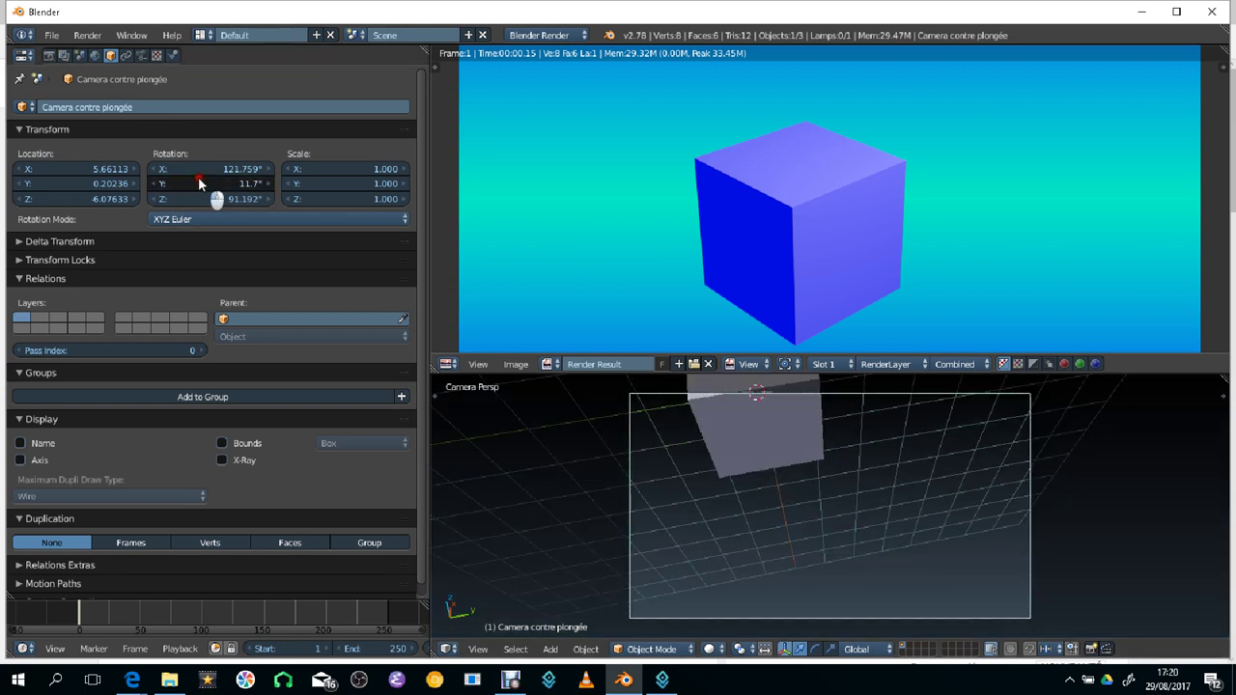
pyautogui.moveTo(198, 179)
pyautogui.mouseDown()
pyautogui.moveTo(218, 183)
pyautogui.moveTo(132, 176)
pyautogui.moveTo(179, 199)
pyautogui.moveTo(203, 170)
pyautogui.moveTo(266, 170)
pyautogui.mouseUp()
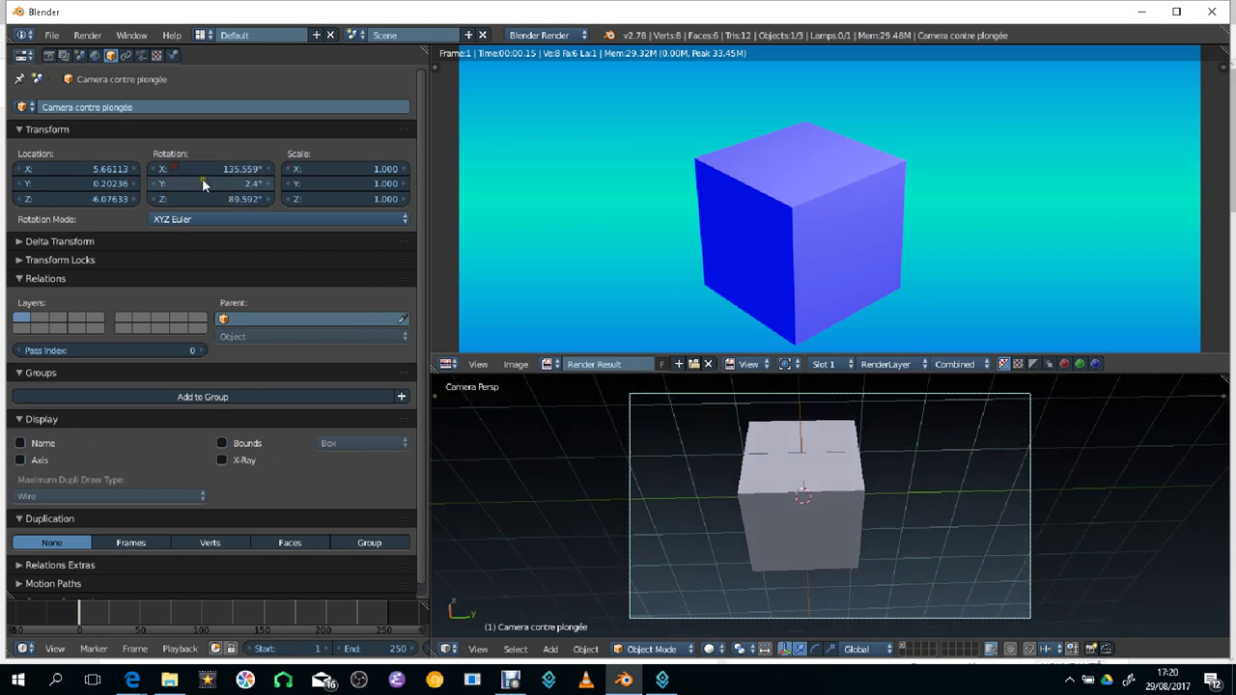
pyautogui.press('F12')
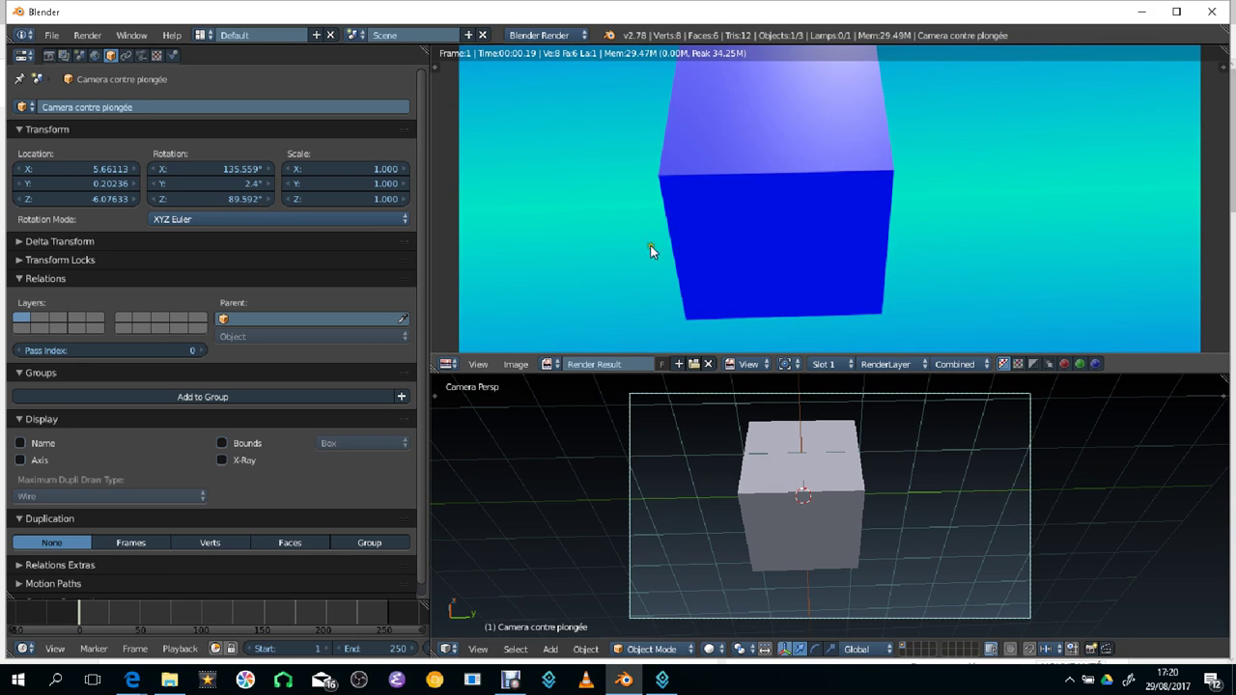
pyautogui.scroll(-1, 700, 453)
pyautogui.scroll(-1, 701, 453)
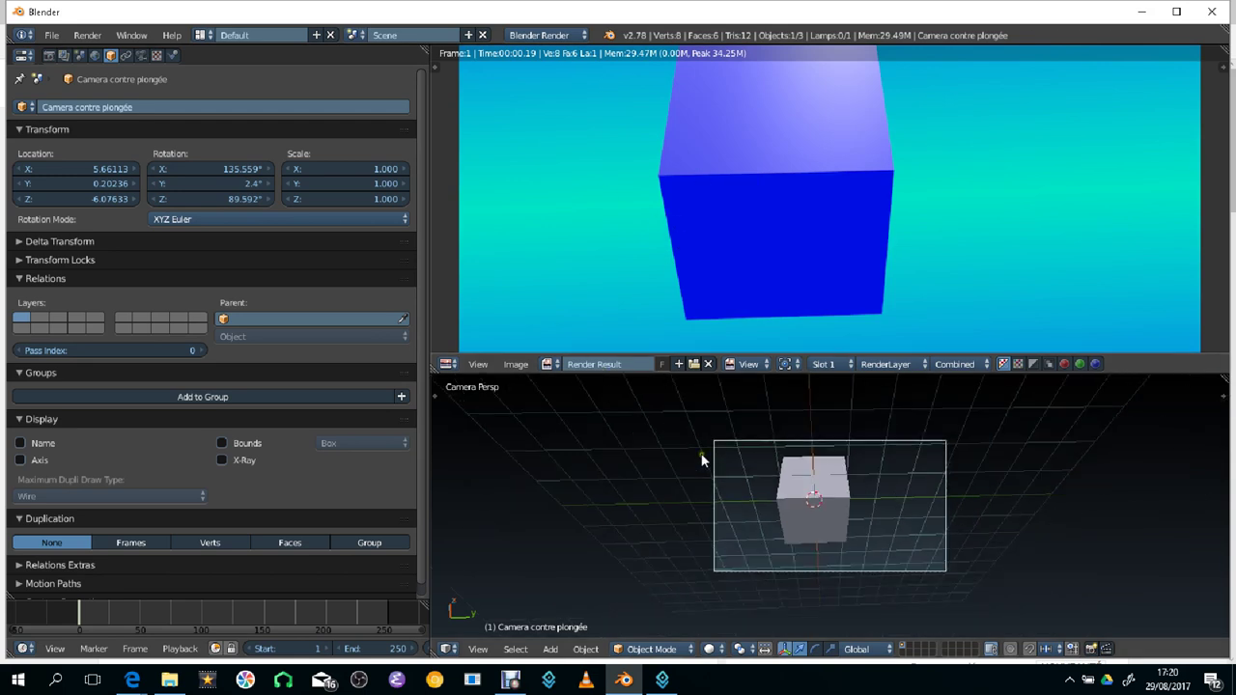
pyautogui.scroll(2, 702, 460)
pyautogui.scroll(-1, 703, 460)
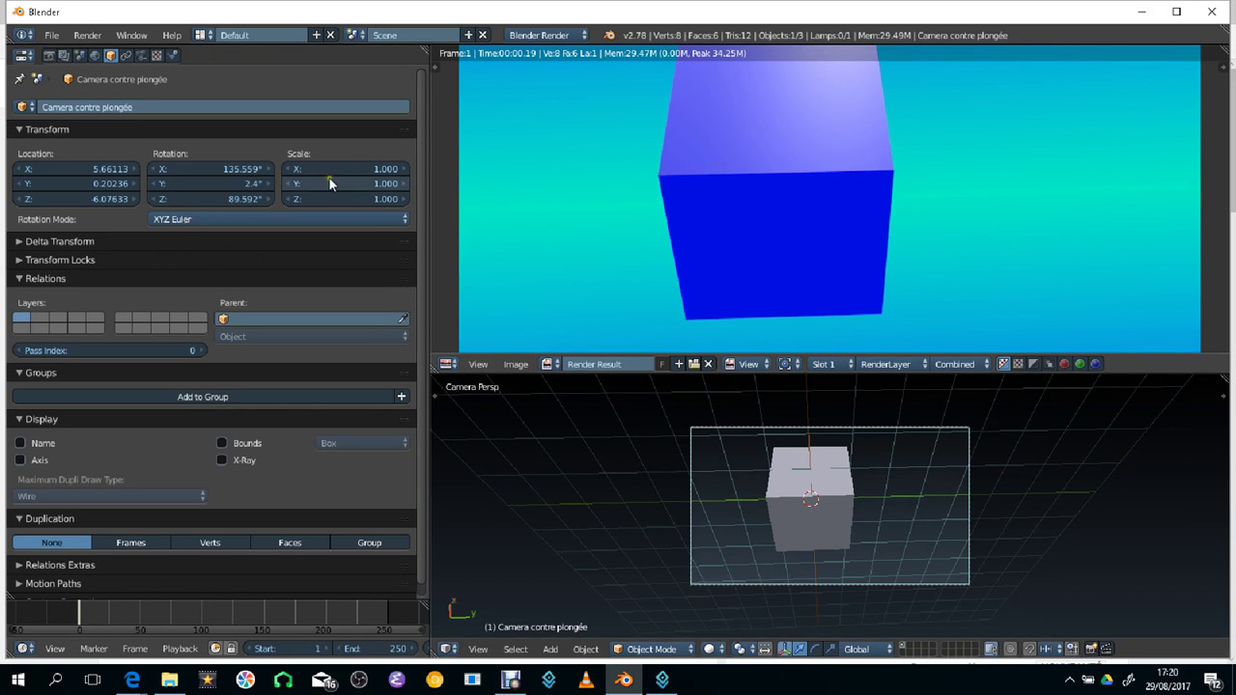
# Step: Drag the camera's X and Y scale values and re-render the scene
pyautogui.moveTo(341, 175)
pyautogui.mouseDown()
pyautogui.moveTo(435, 193)
pyautogui.moveTo(425, 184)
pyautogui.mouseUp()
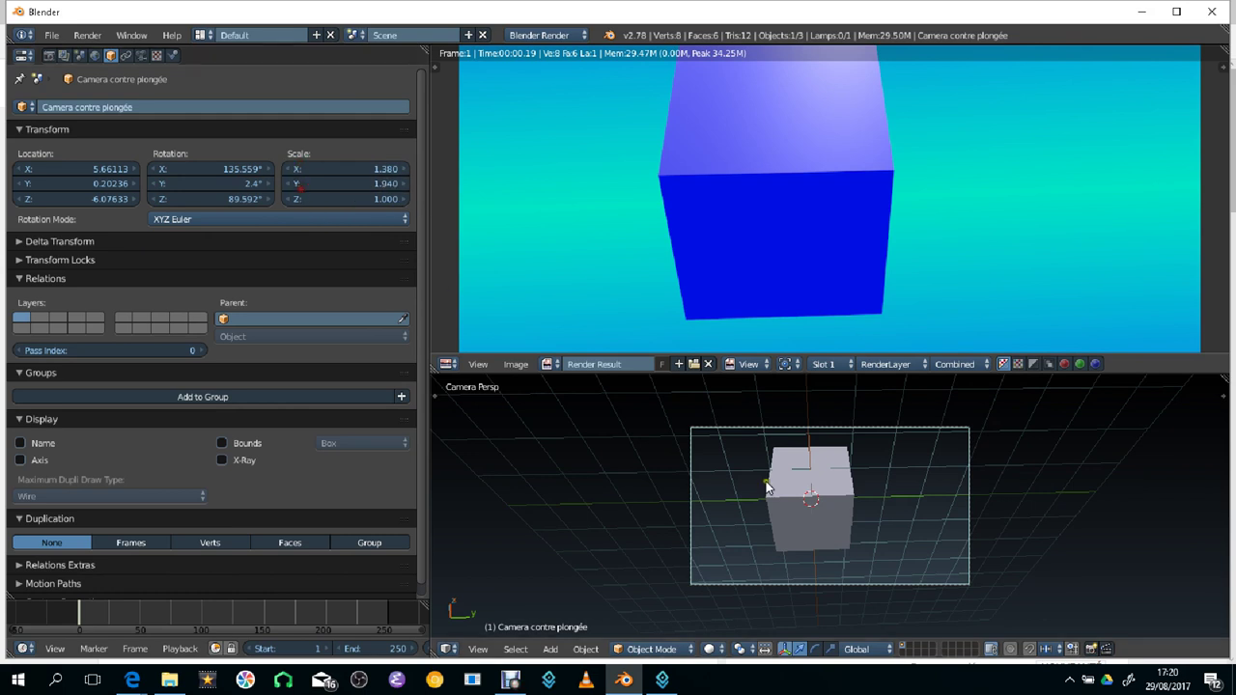
pyautogui.moveTo(811, 502)
pyautogui.mouseDown(button='middle')
pyautogui.moveTo(857, 521)
pyautogui.moveTo(894, 589)
pyautogui.mouseUp(button='middle')
pyautogui.moveTo(831, 545); pyautogui.dragTo(869, 541, button='middle')
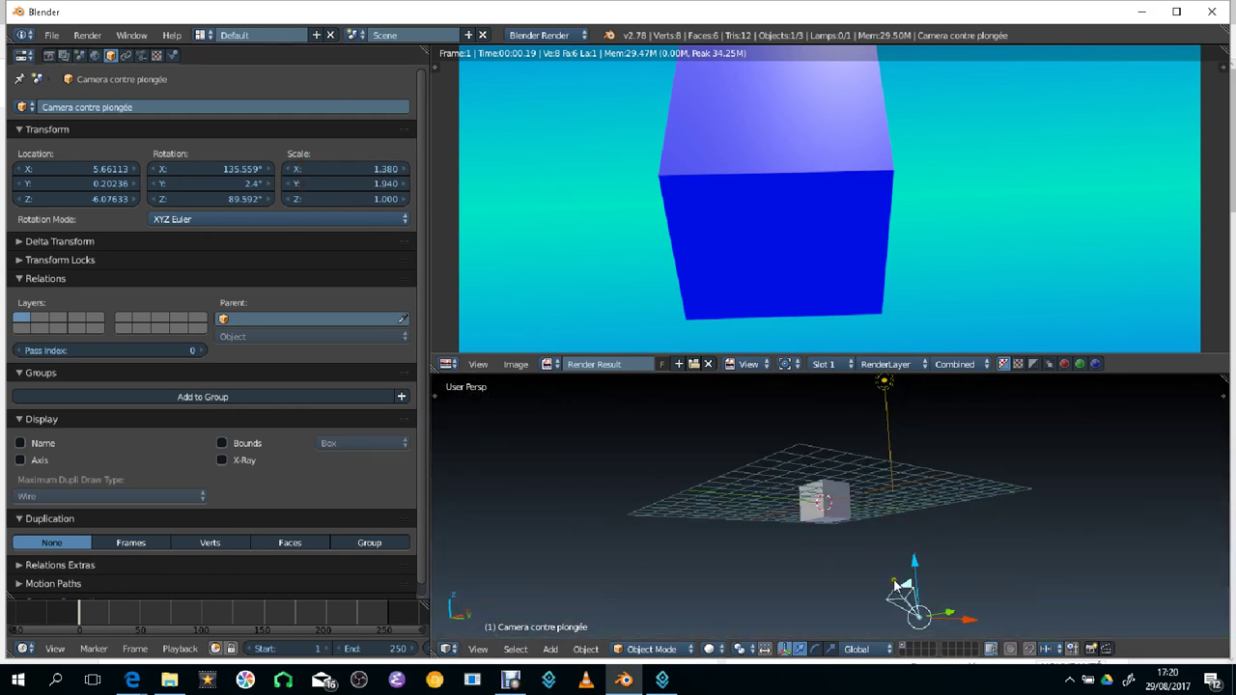
pyautogui.moveTo(349, 171); pyautogui.dragTo(201, 167)
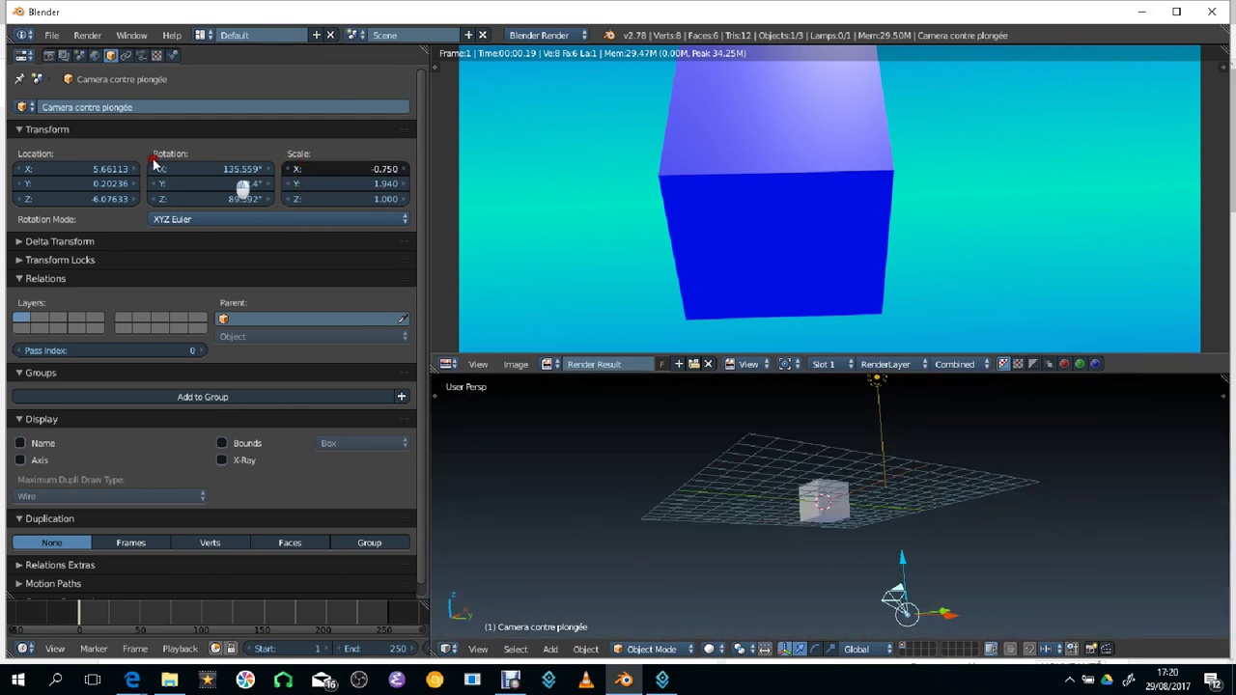
pyautogui.press('F12')
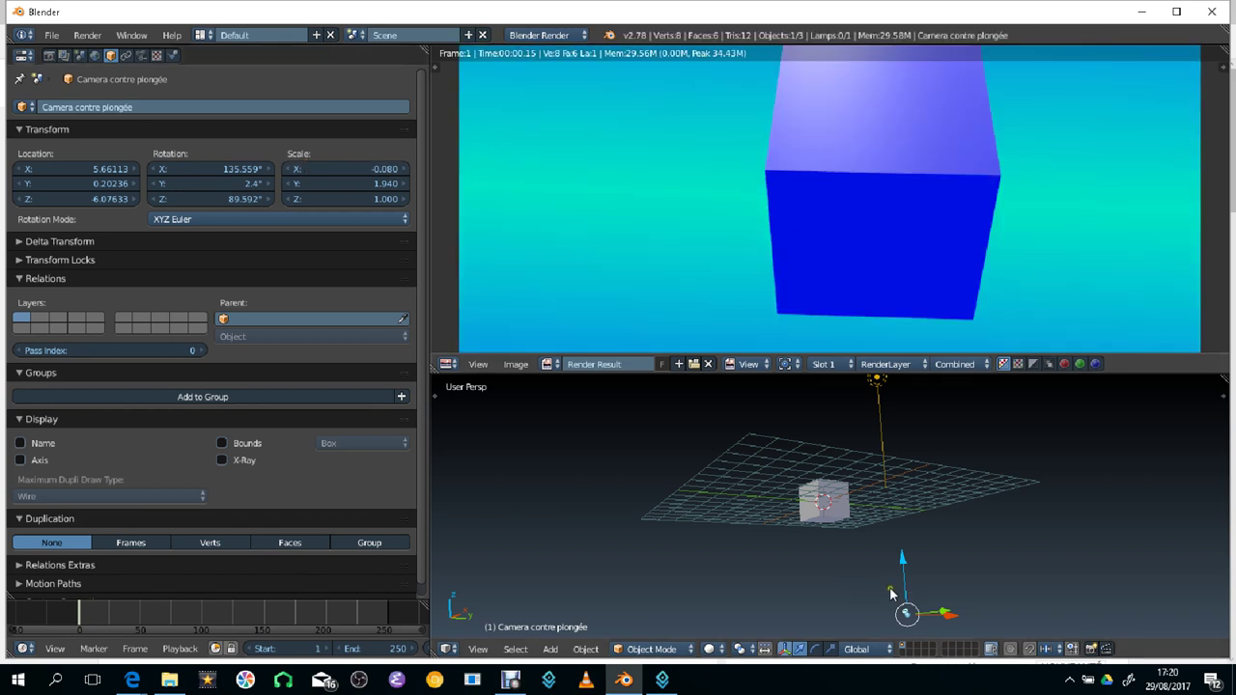
# Step: Leave camera view, scale the camera uniformly, and zoom out to see cube, camera and lamp
pyautogui.press('KP_0')
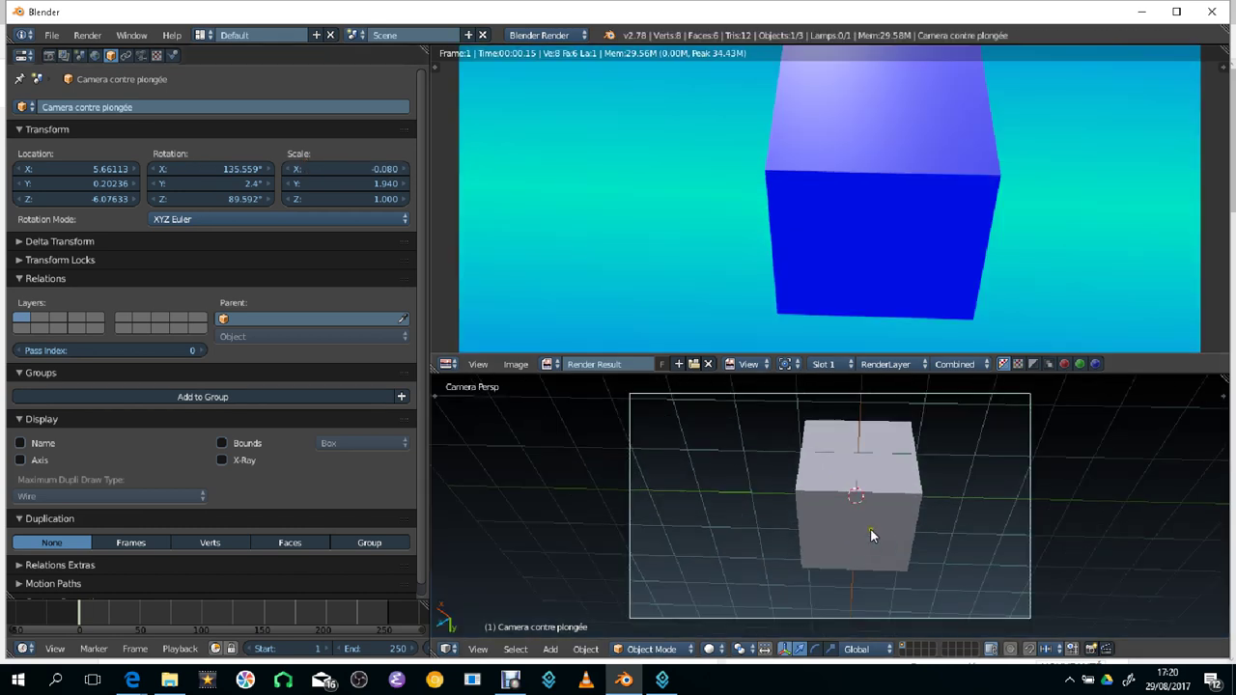
pyautogui.press('KP_0')
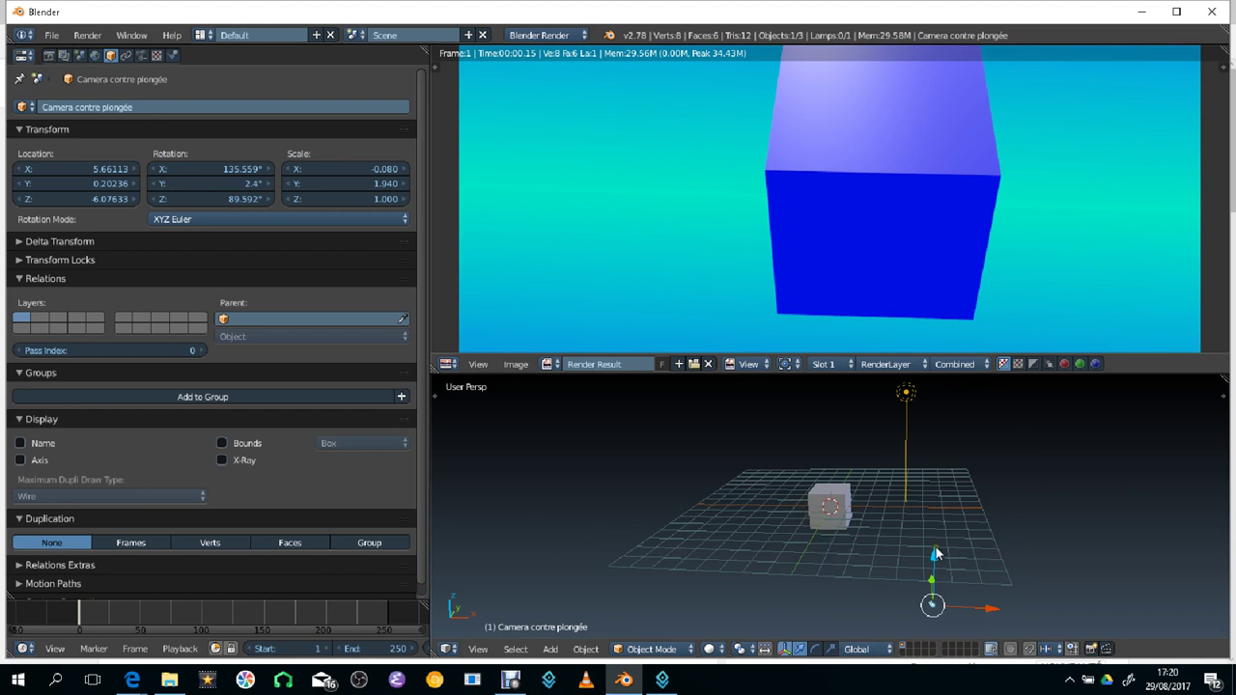
pyautogui.press('s')
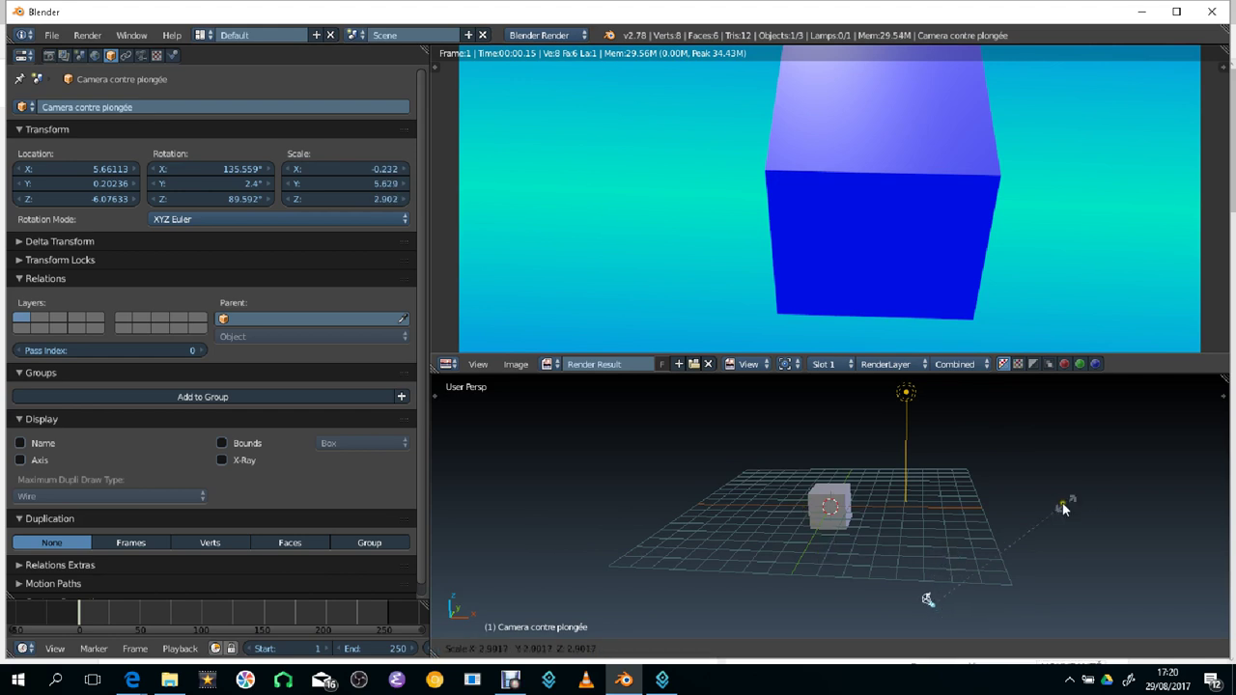
pyautogui.click(1110, 497)
pyautogui.moveTo(670, 406); pyautogui.dragTo(758, 431, button='middle')
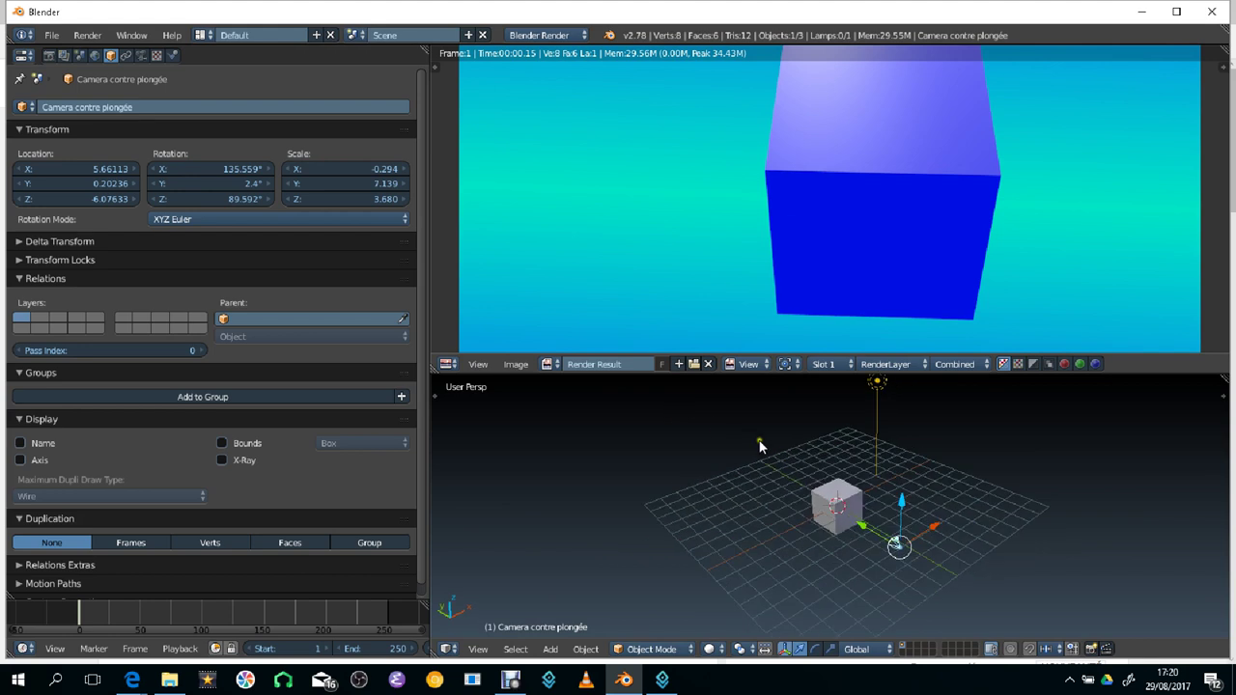
pyautogui.scroll(-3, 646, 523)
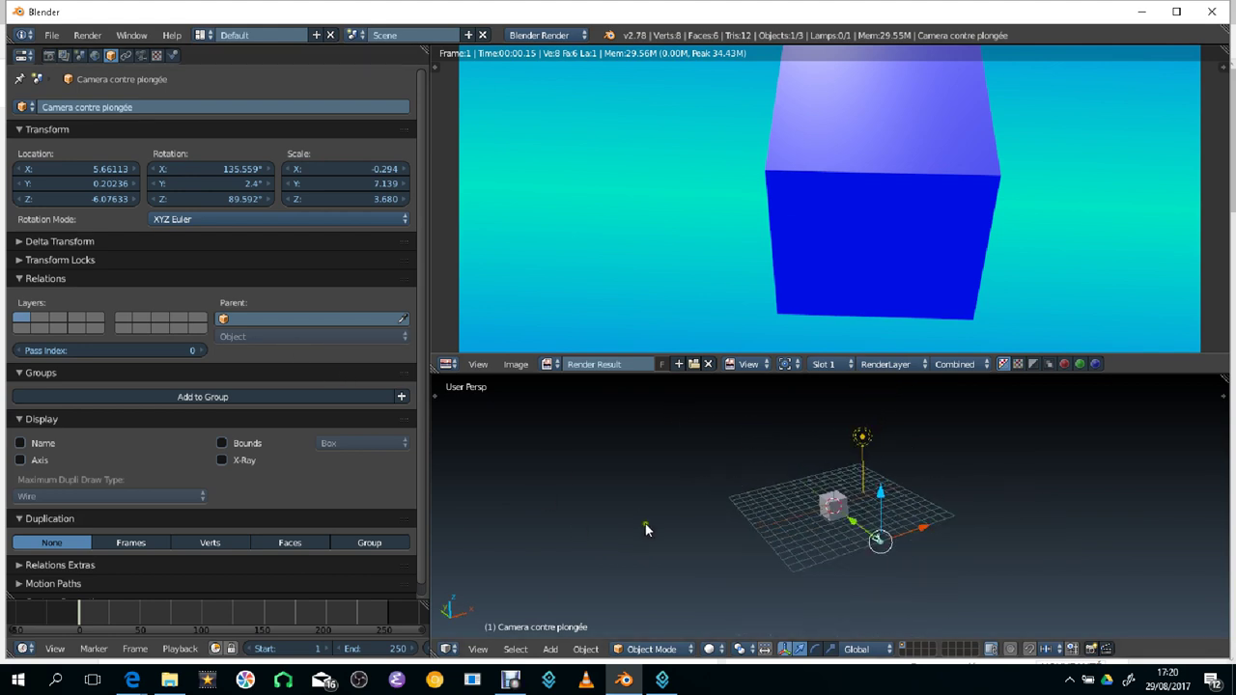
# Step: In User Preferences > Input, check Select With, leaving it on Left
pyautogui.rightClick(843, 502)
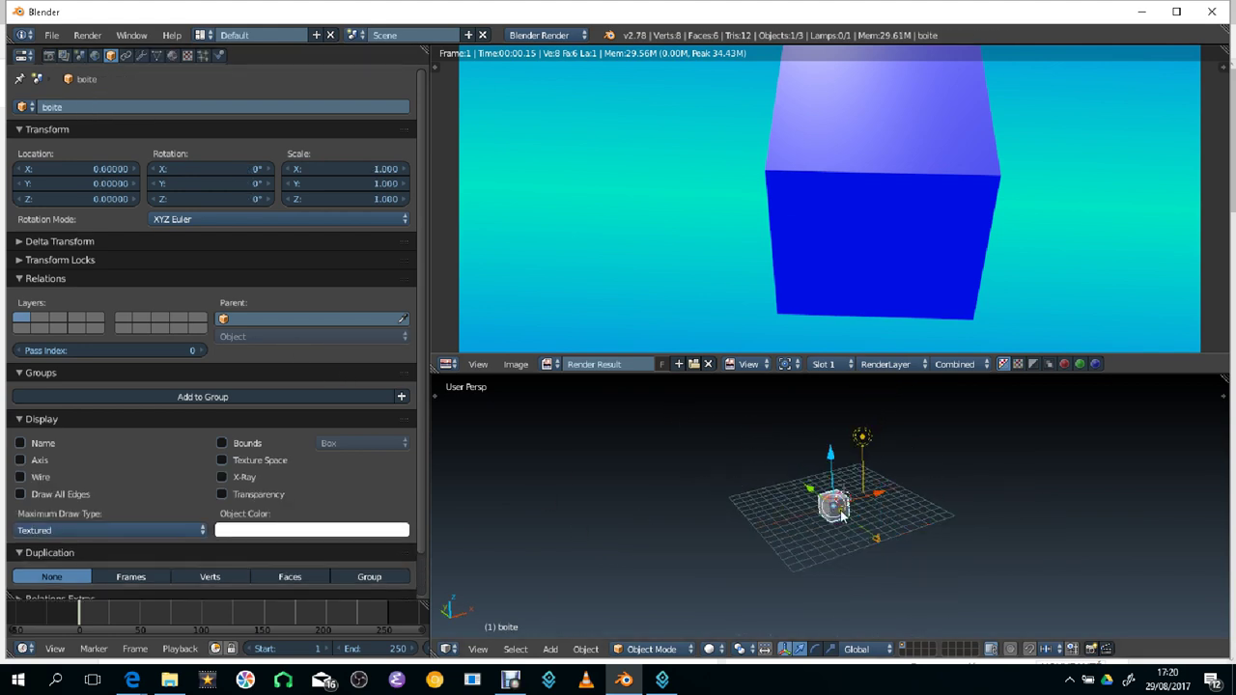
pyautogui.scroll(8, 841, 512)
pyautogui.click(51, 35)
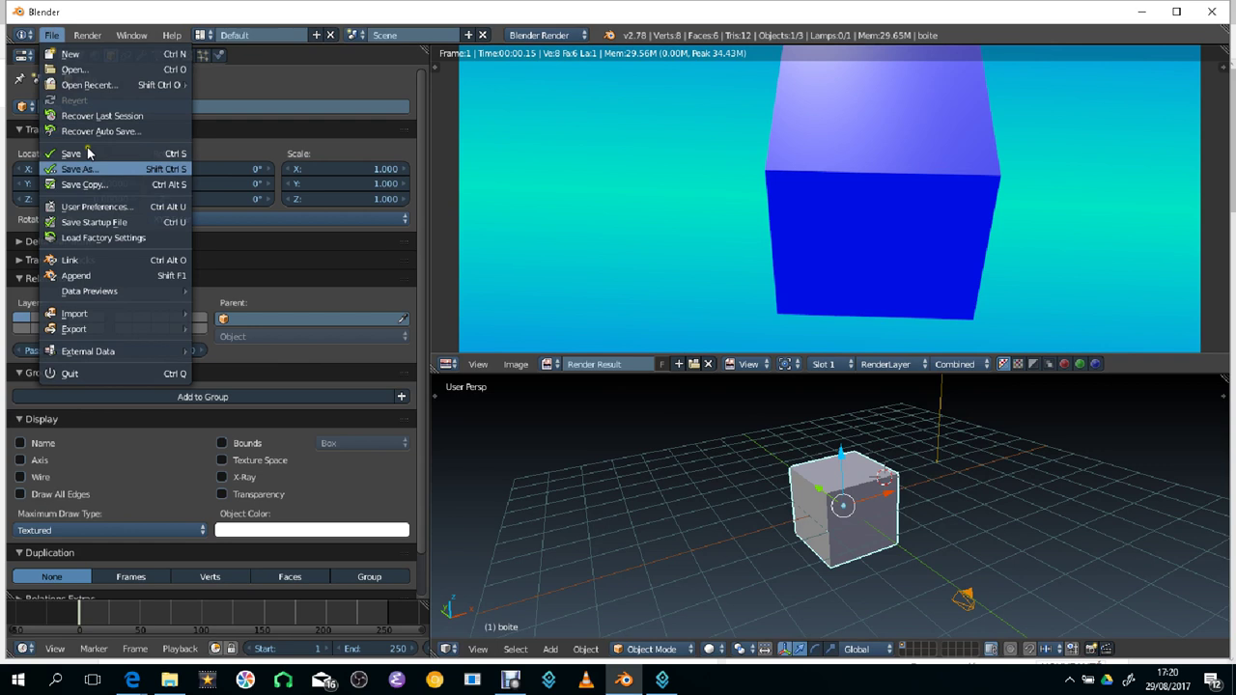
pyautogui.click(103, 208)
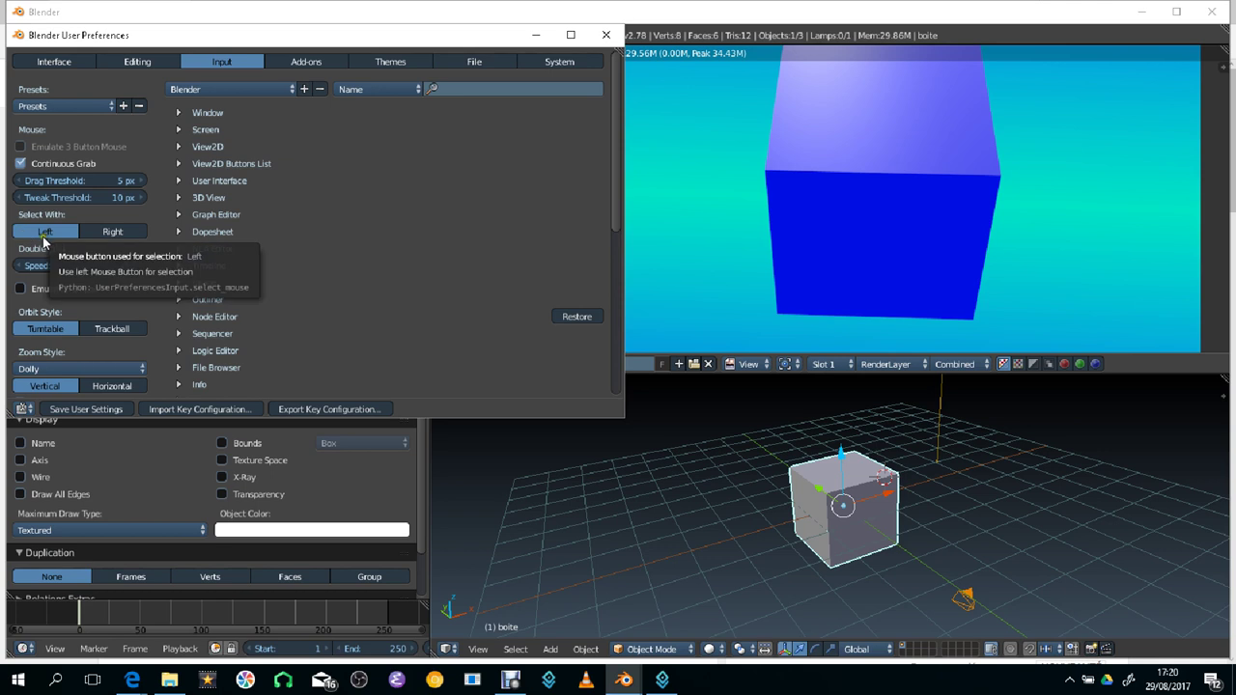
pyautogui.click(962, 602)
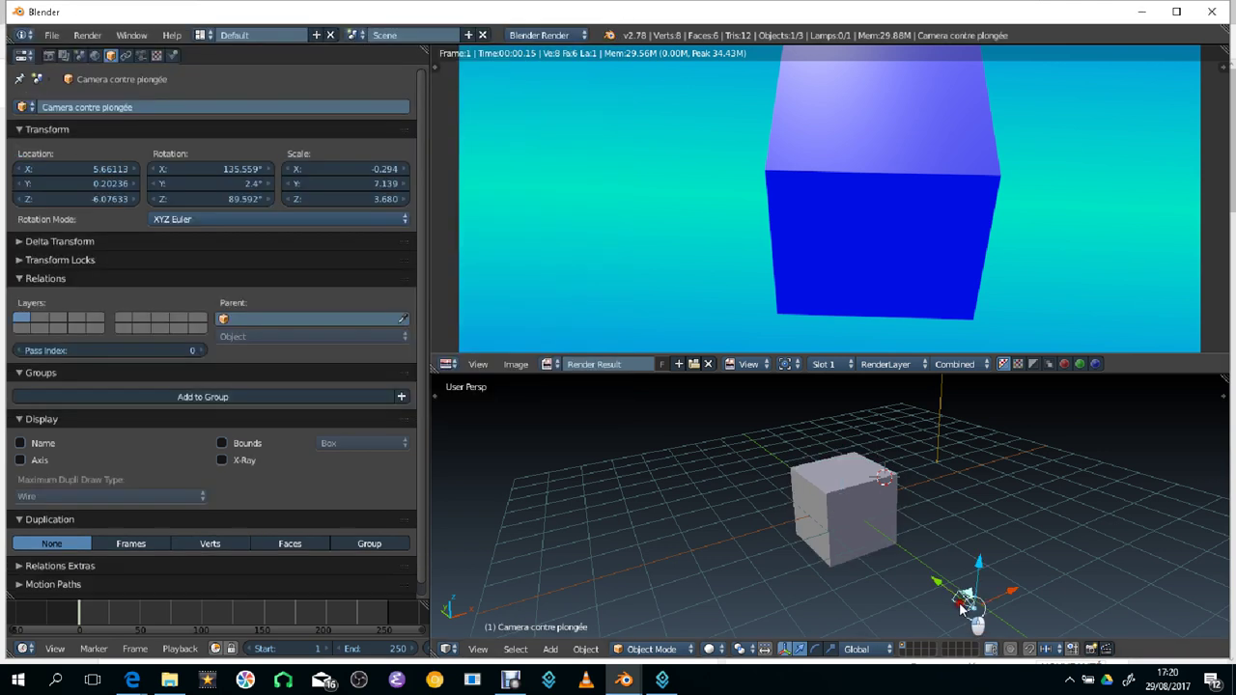
pyautogui.click(846, 508)
pyautogui.click(963, 599)
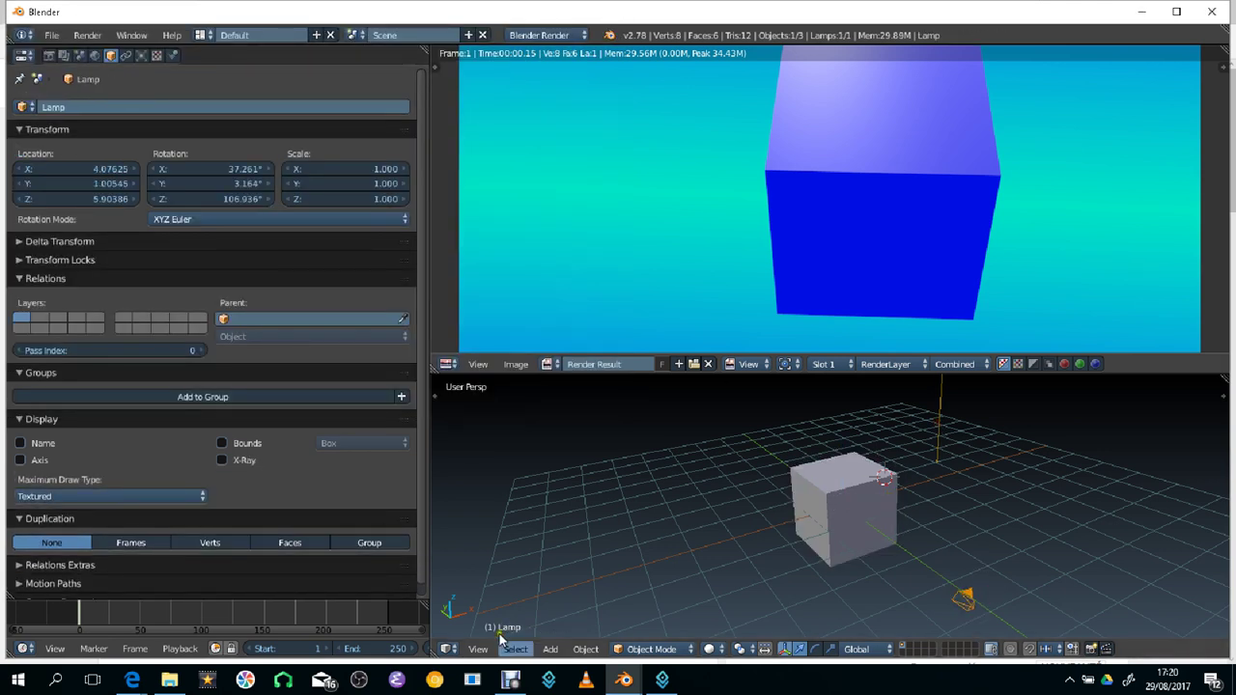
pyautogui.moveTo(624, 680)
pyautogui.click(715, 599)
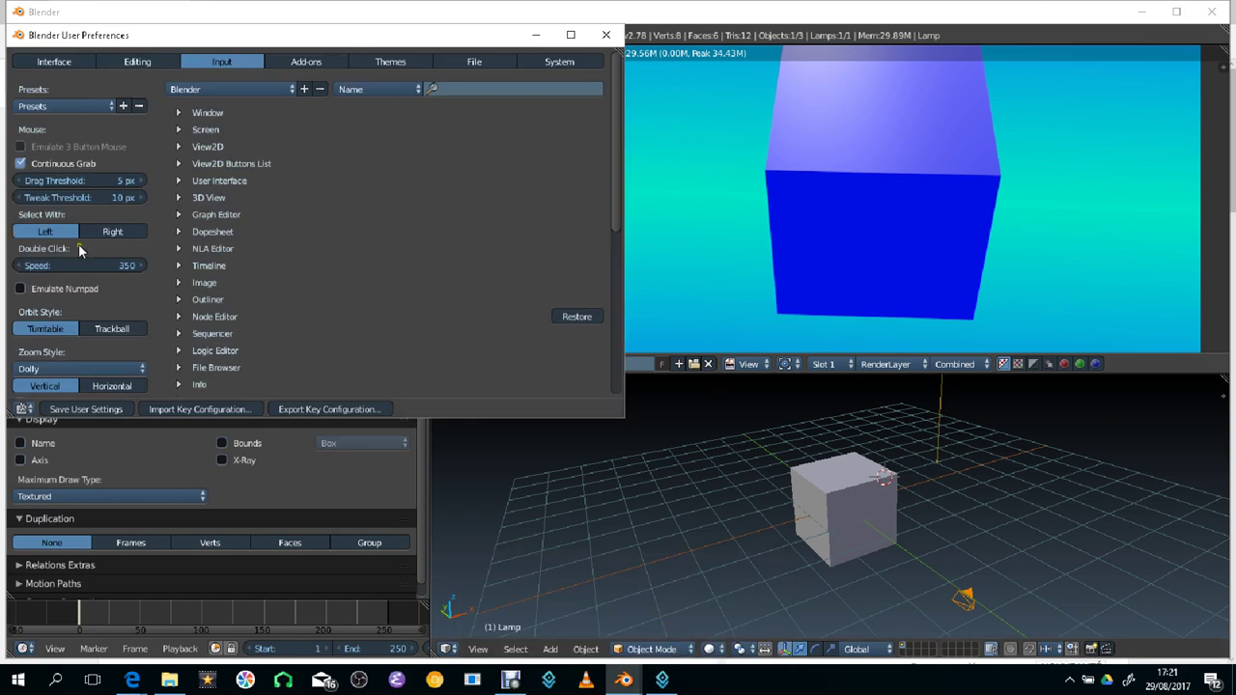
pyautogui.click(109, 234)
pyautogui.click(53, 232)
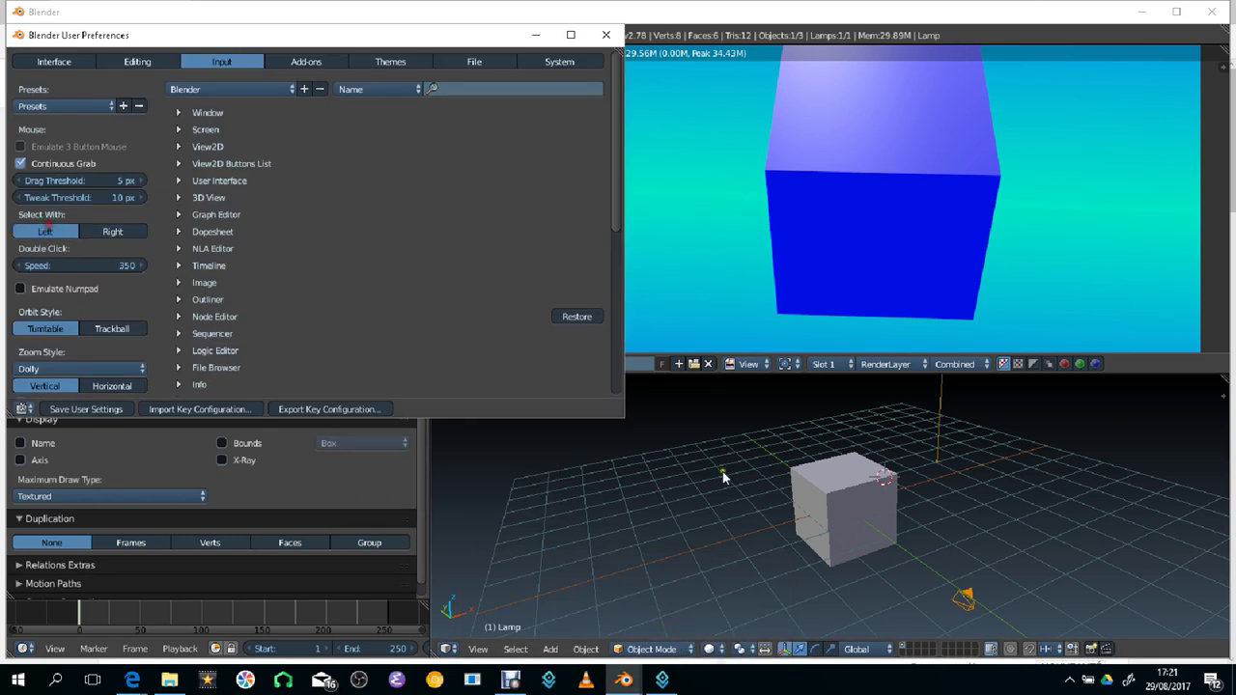
# Step: Select the boite cube and bring up the Shift+A add menu
pyautogui.moveTo(858, 537); pyautogui.dragTo(824, 552, button='middle')
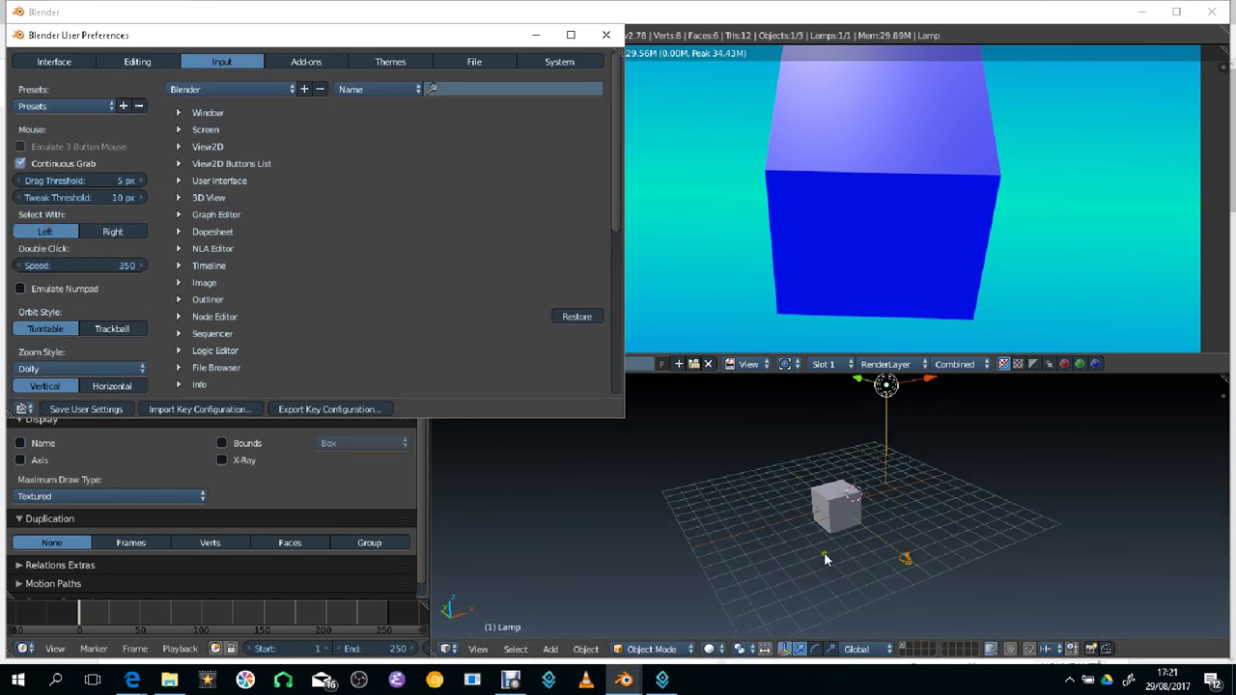
pyautogui.click(847, 498)
pyautogui.click(843, 496)
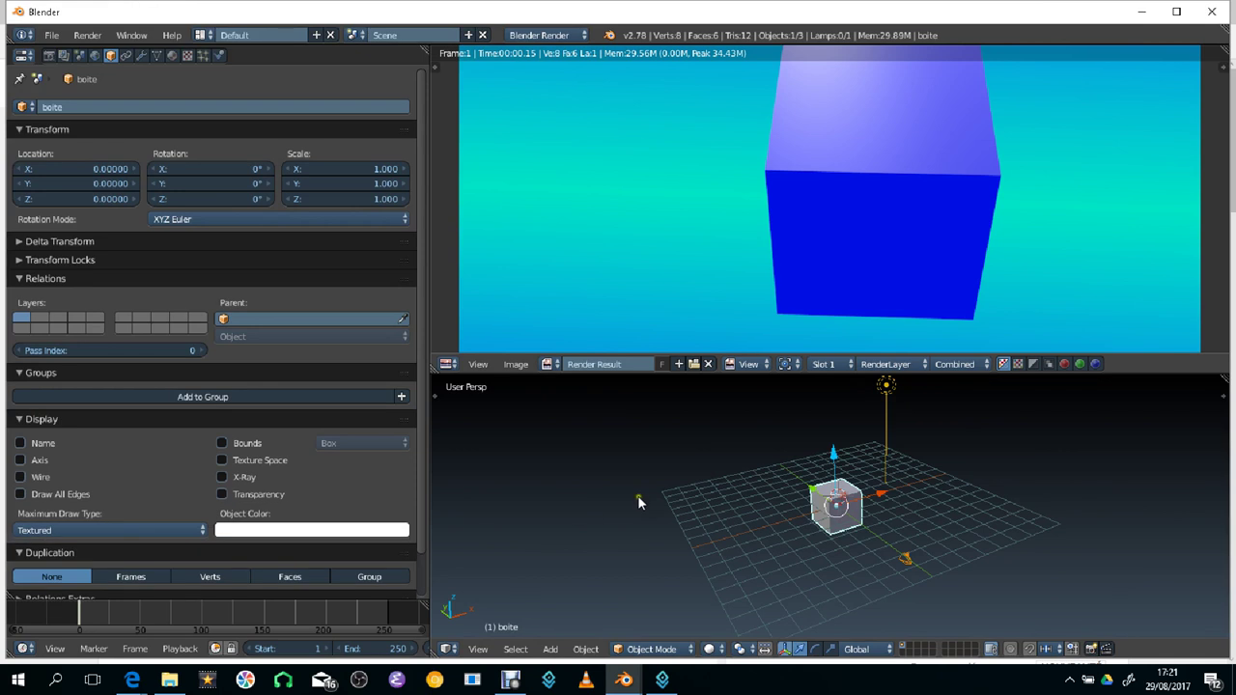
pyautogui.hotkey('shift', 'a')
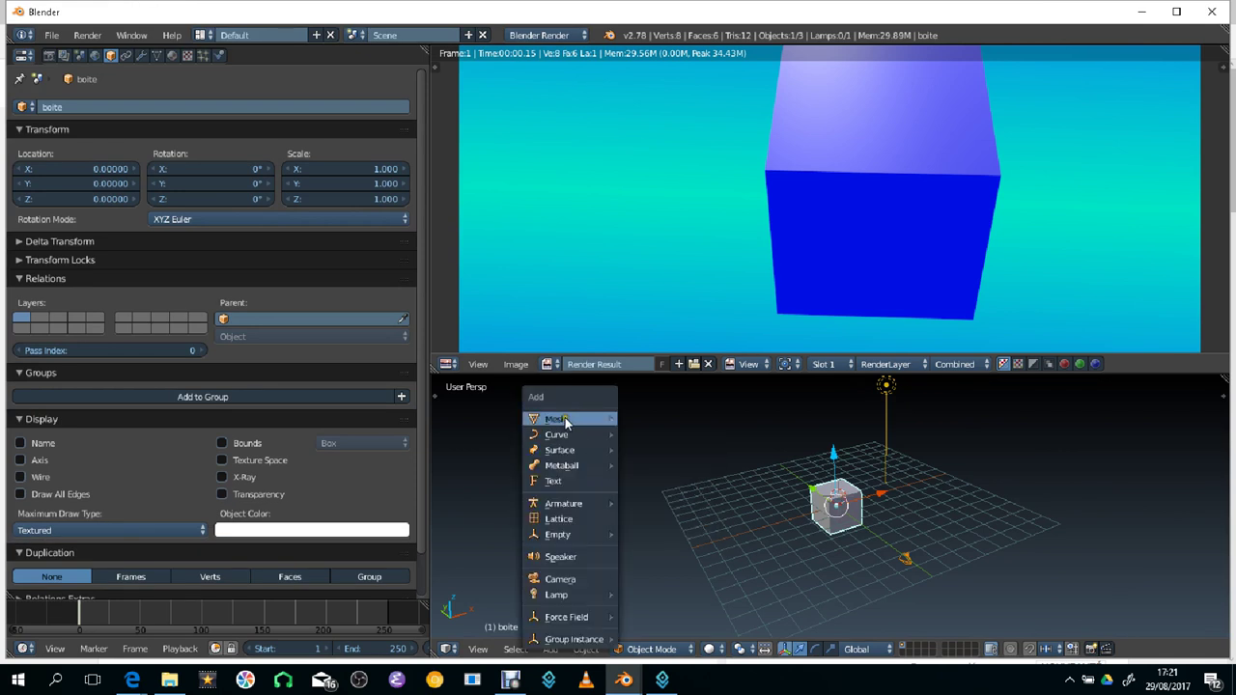
pyautogui.moveTo(555, 419)
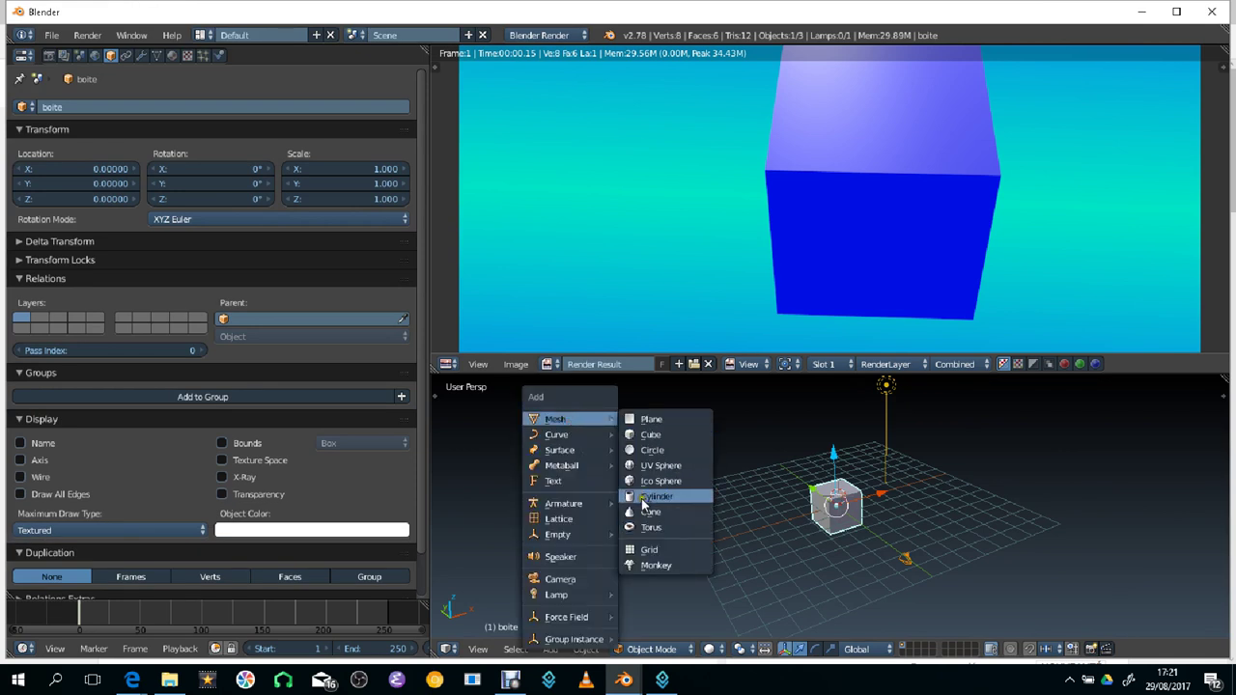
# Step: Add a UV sphere and move it along X to the left of the cube
pyautogui.click(651, 467)
pyautogui.press('g')
pyautogui.press('x')
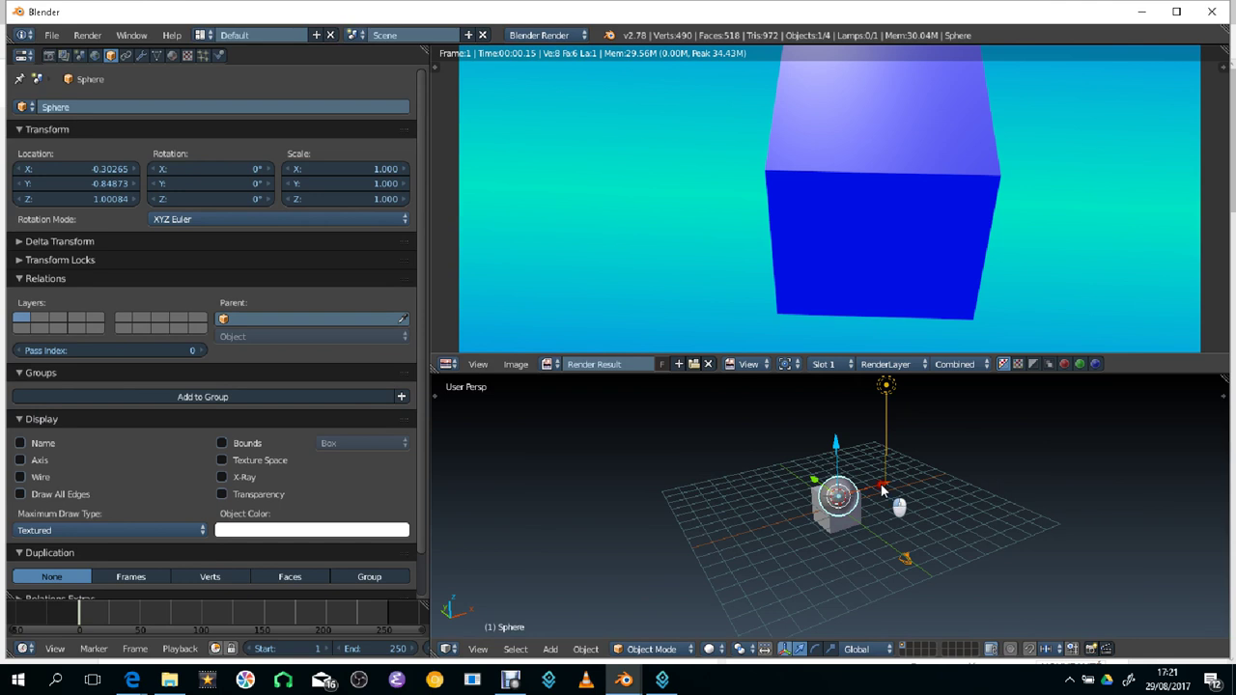
pyautogui.click(734, 541)
pyautogui.press('KP_Decimal')
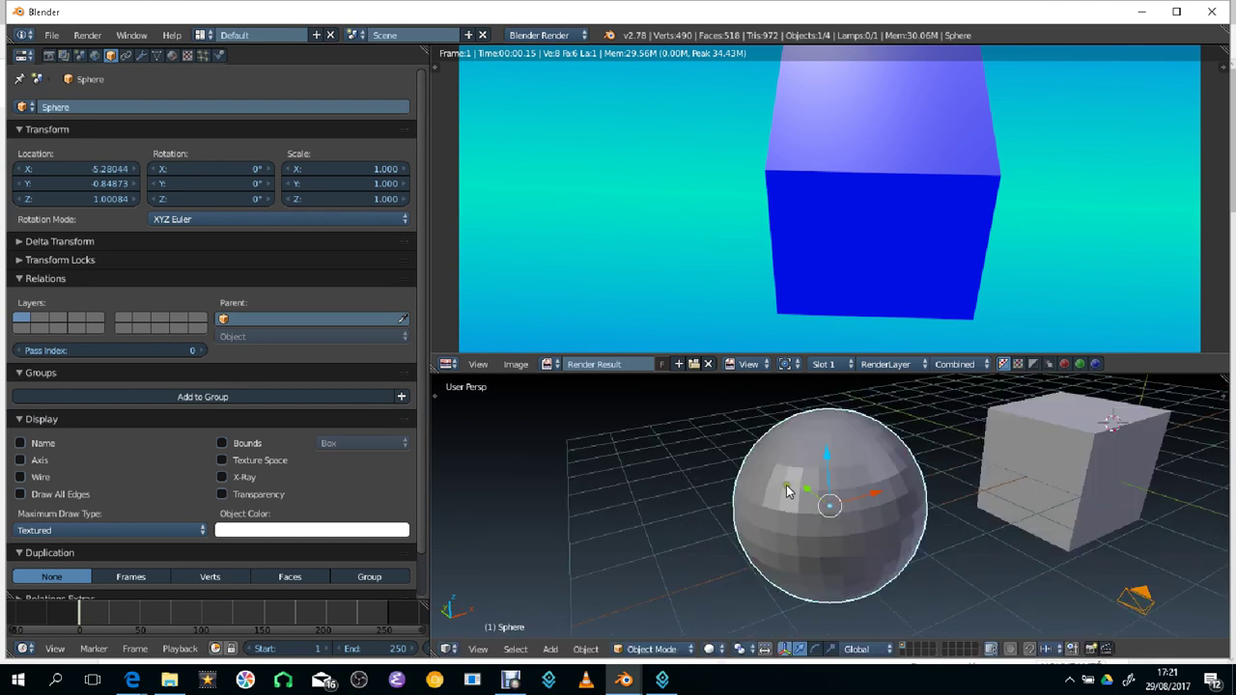
# Step: Enter Edit Mode on the sphere and select individual vertices
pyautogui.press('Tab')
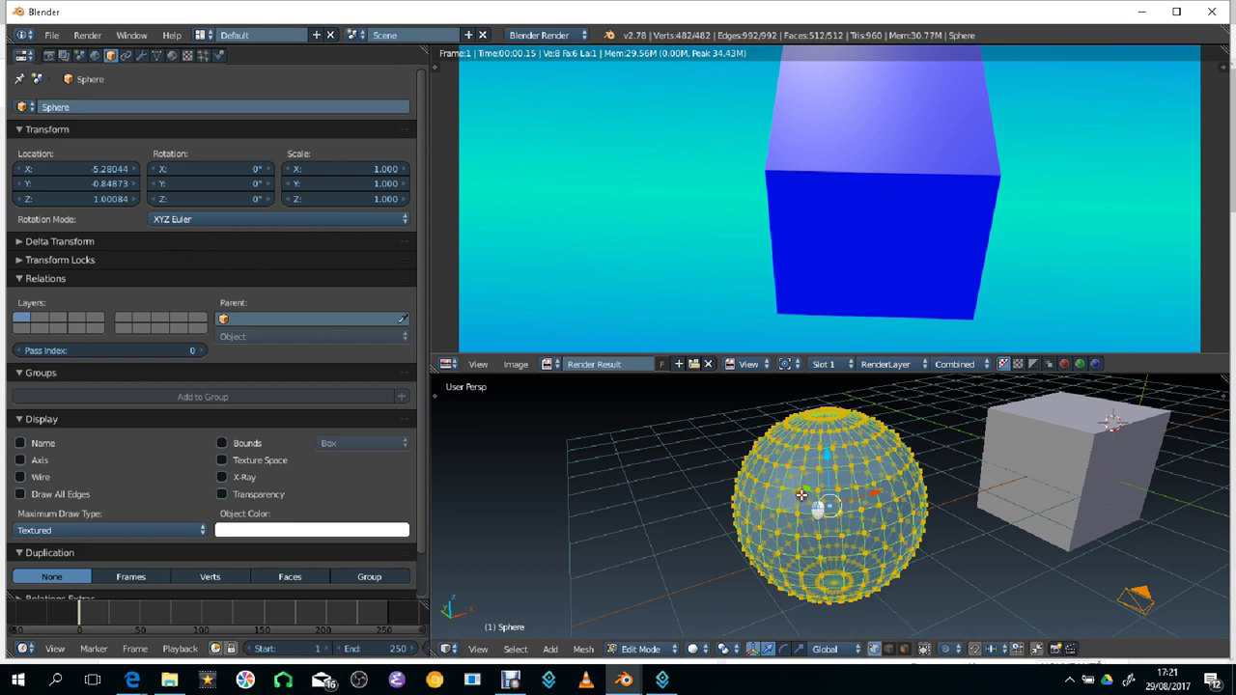
pyautogui.rightClick(802, 529)
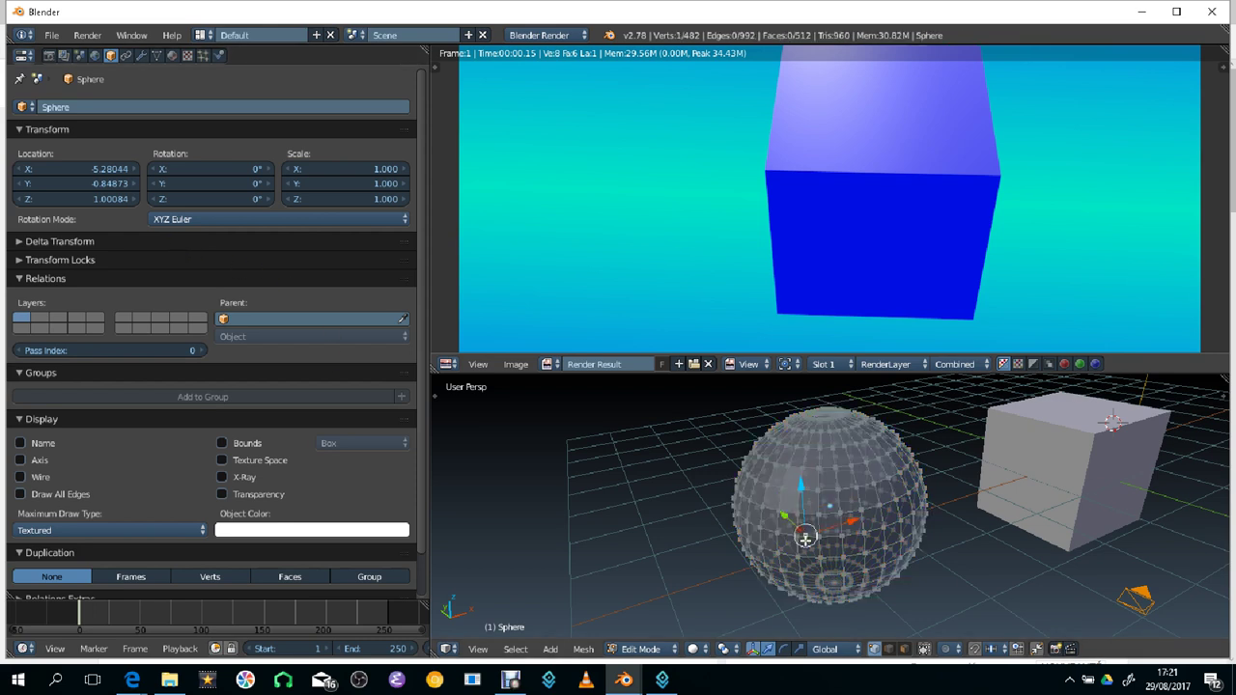
pyautogui.rightClick(831, 542)
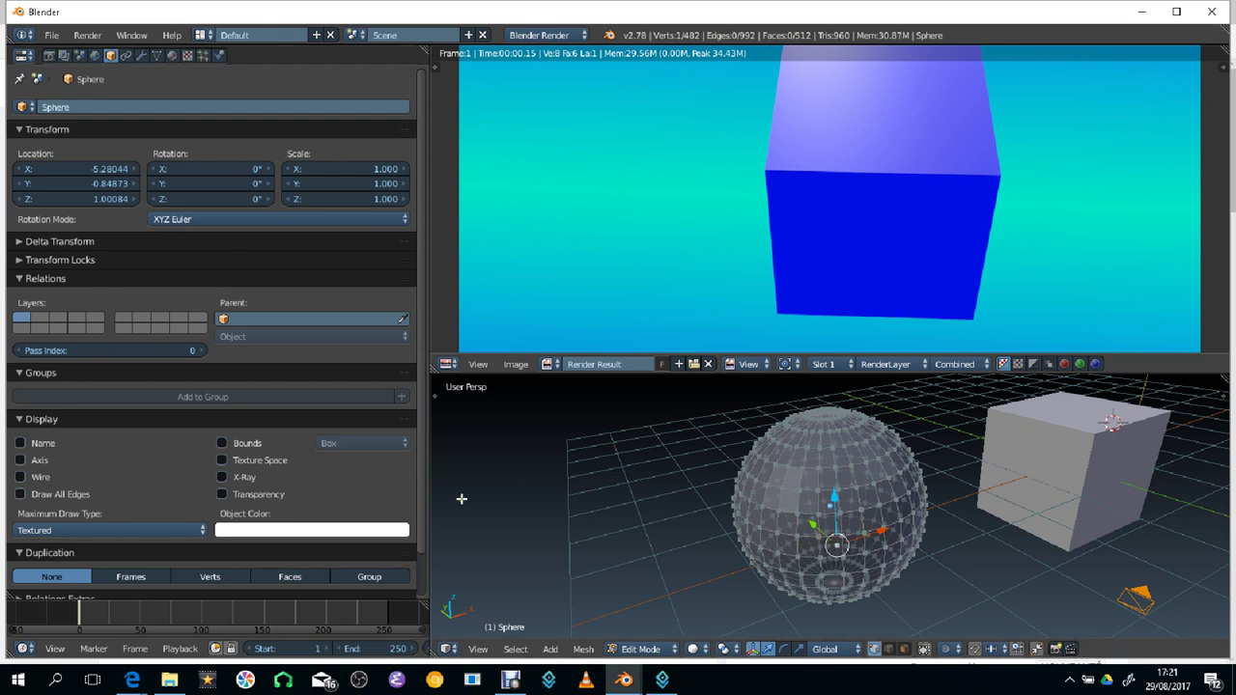
# Step: Set Select With to Right in User Preferences > Input
pyautogui.click(678, 628)
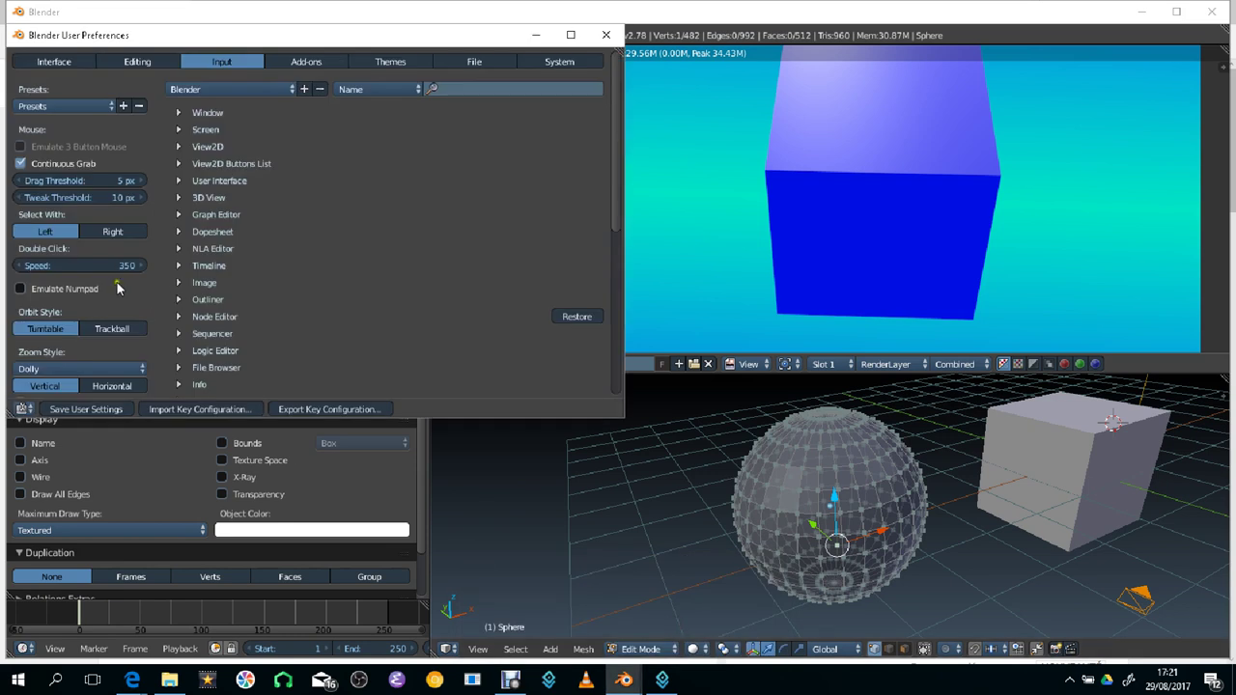
pyautogui.click(110, 233)
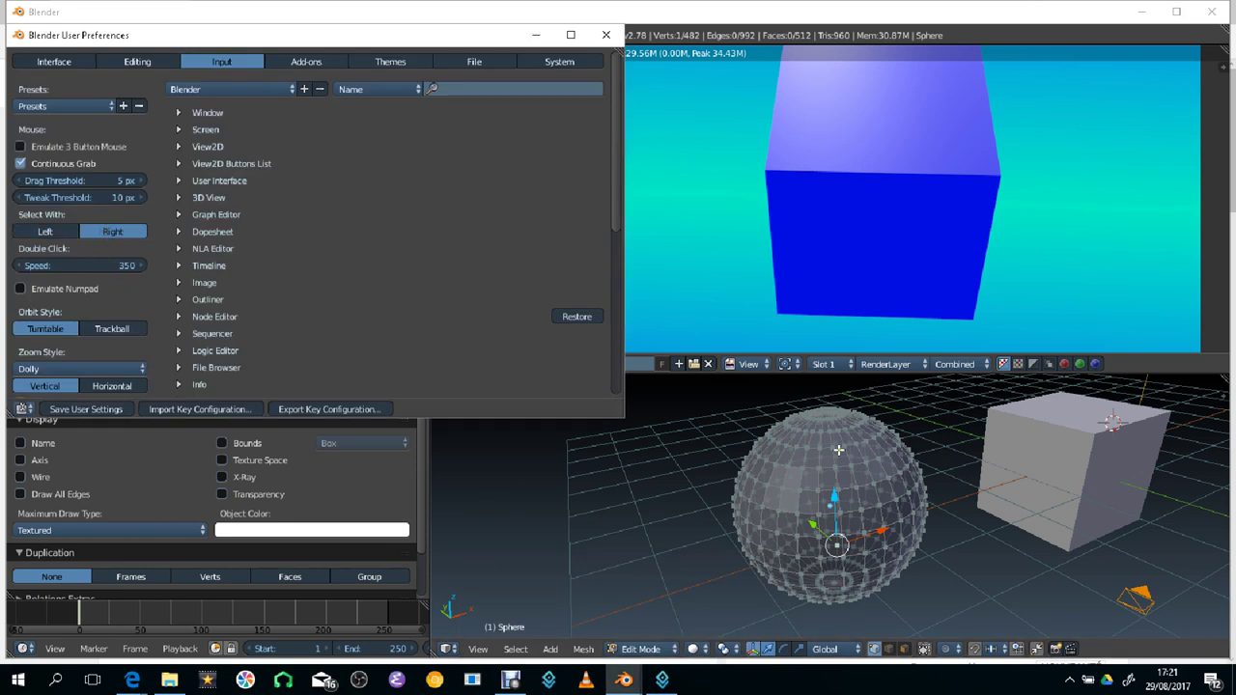
pyautogui.click(861, 529)
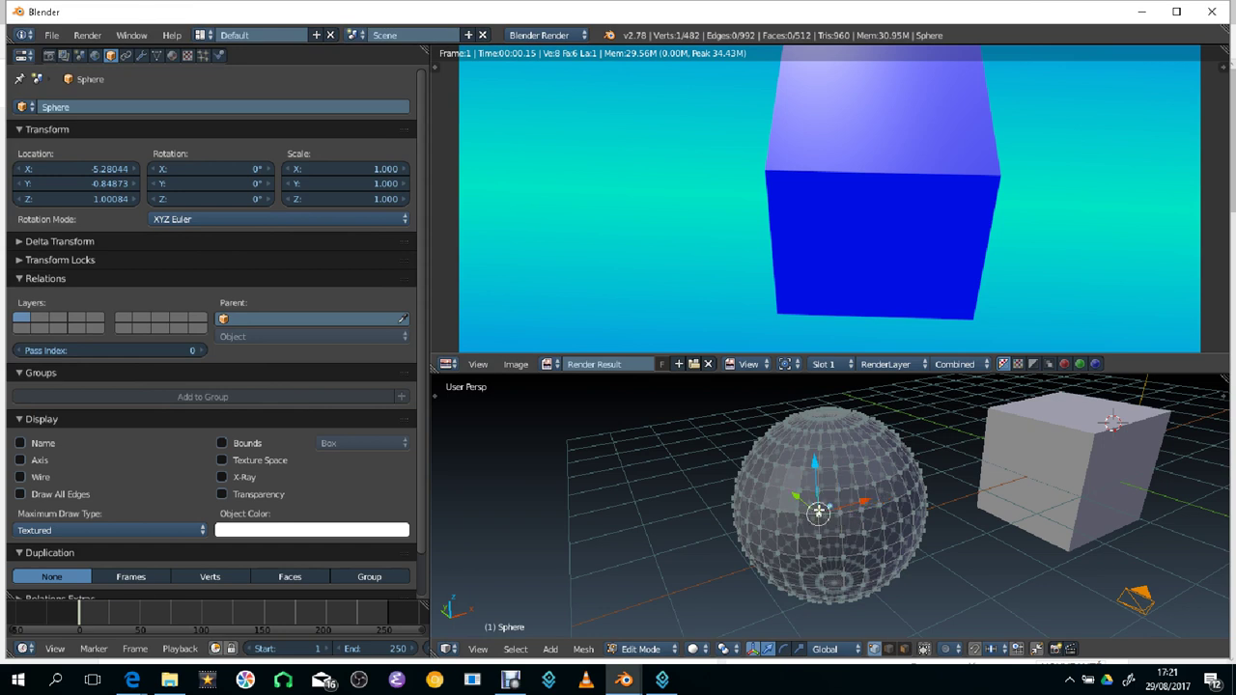
# Step: Place the 3D cursor on the sphere and return to Object Mode
pyautogui.click(795, 513)
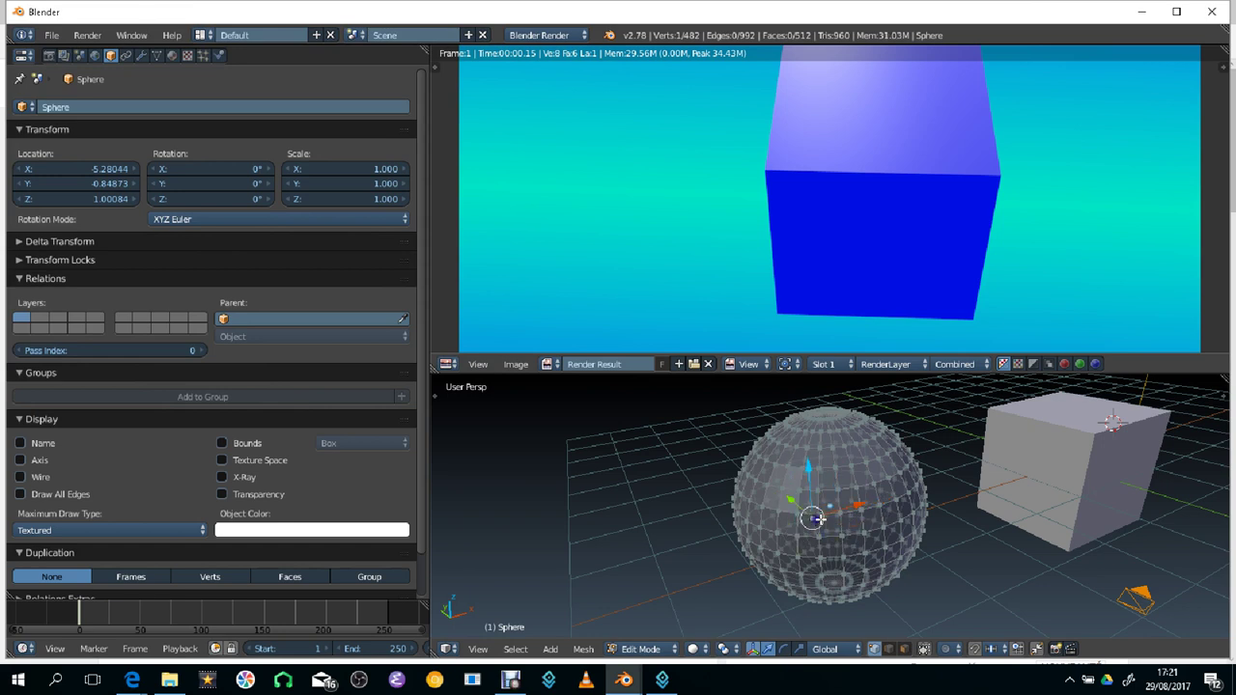
pyautogui.click(809, 502)
pyautogui.click(830, 504)
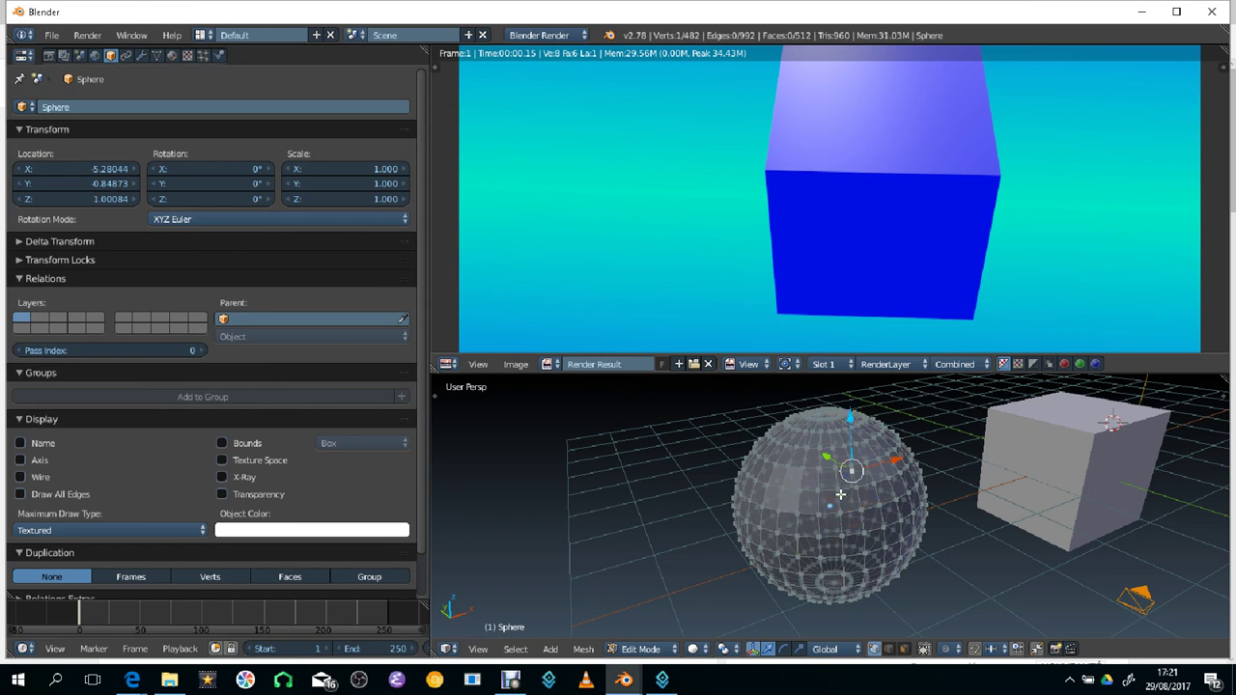
pyautogui.press('Tab')
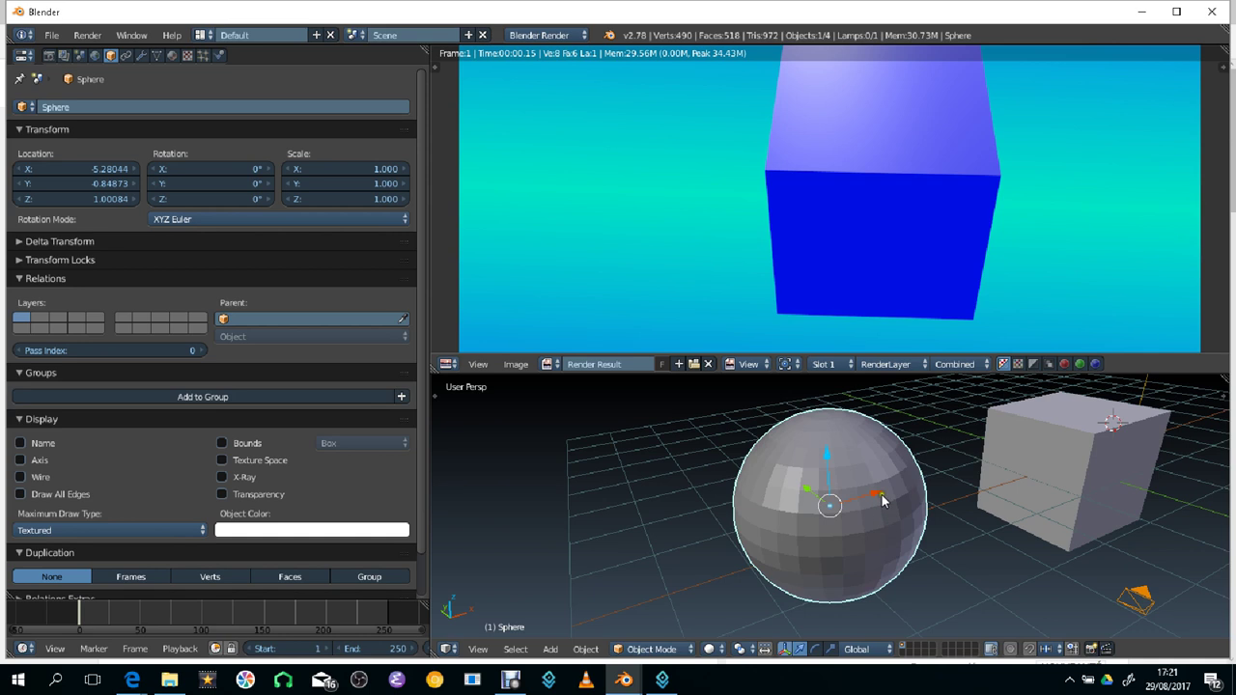
# Step: Nudge the sphere along X, then move the boite cube along X to -2.49954
pyautogui.press('g')
pyautogui.press('x')
pyautogui.click(792, 520)
pyautogui.rightClick(1012, 464)
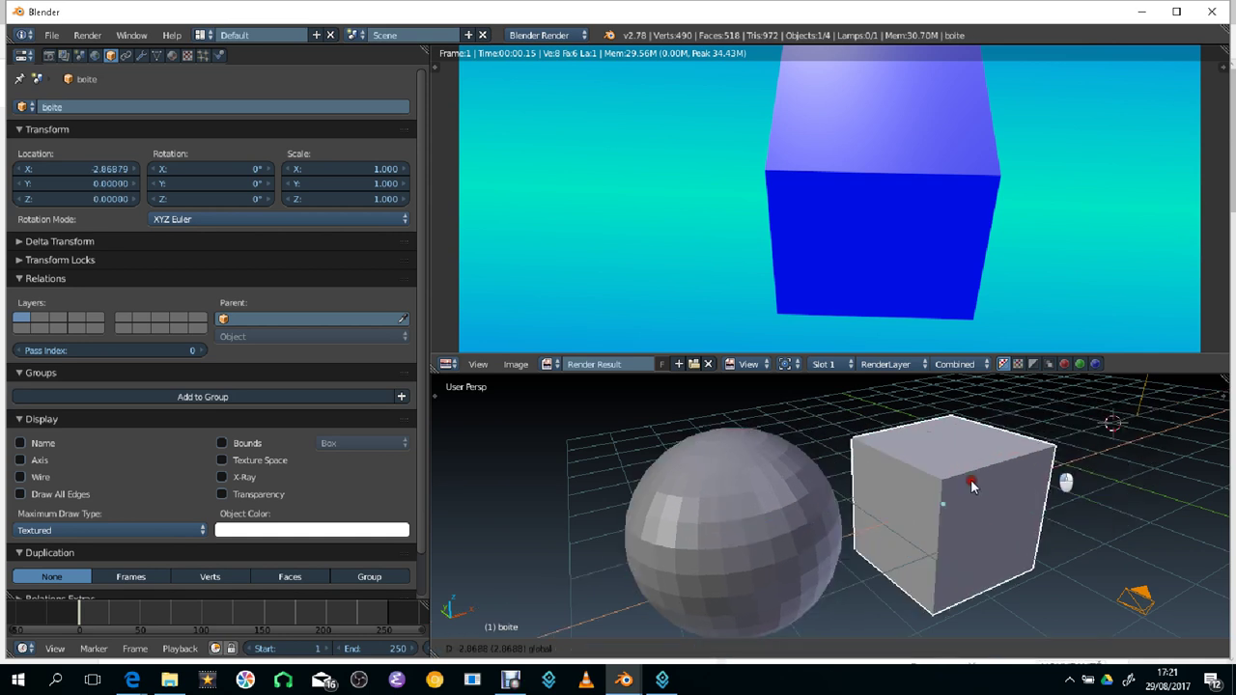
pyautogui.moveTo(1090, 461)
pyautogui.mouseDown()
pyautogui.moveTo(935, 511)
pyautogui.moveTo(989, 483)
pyautogui.moveTo(983, 409)
pyautogui.moveTo(973, 445)
pyautogui.mouseUp()
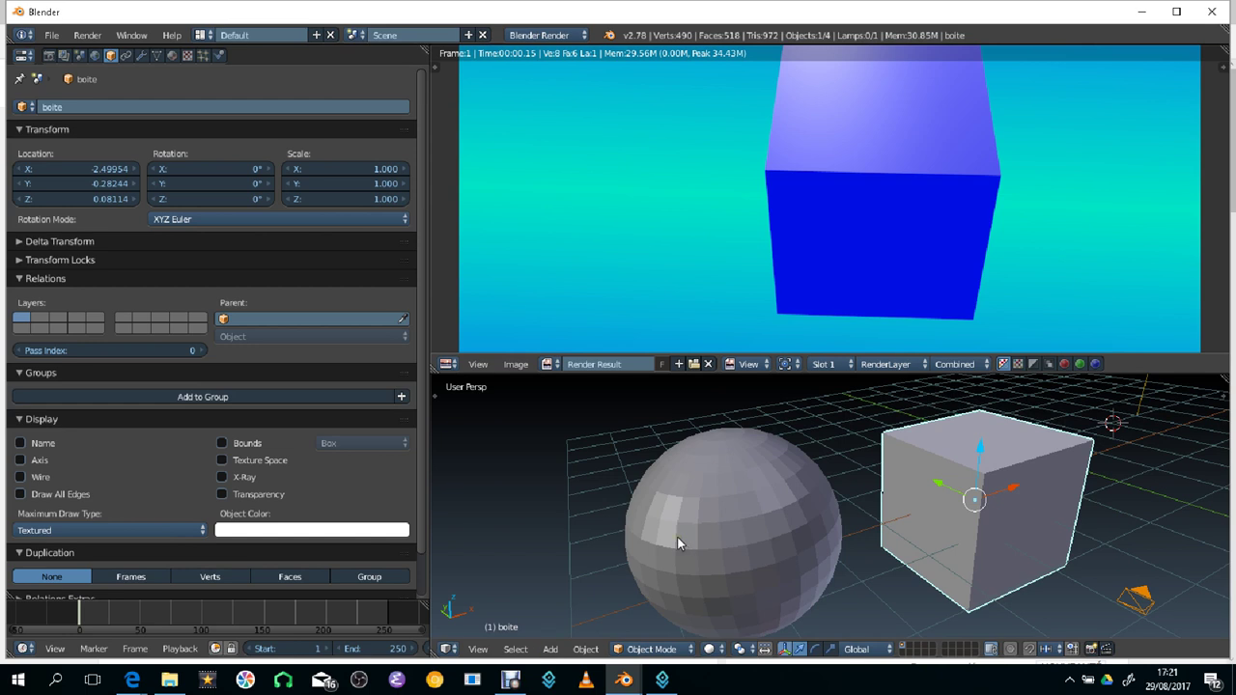
# Step: Toggle full-screen on the 3D view, render result and properties areas, then restore them
pyautogui.hotkey('shift', 'space')
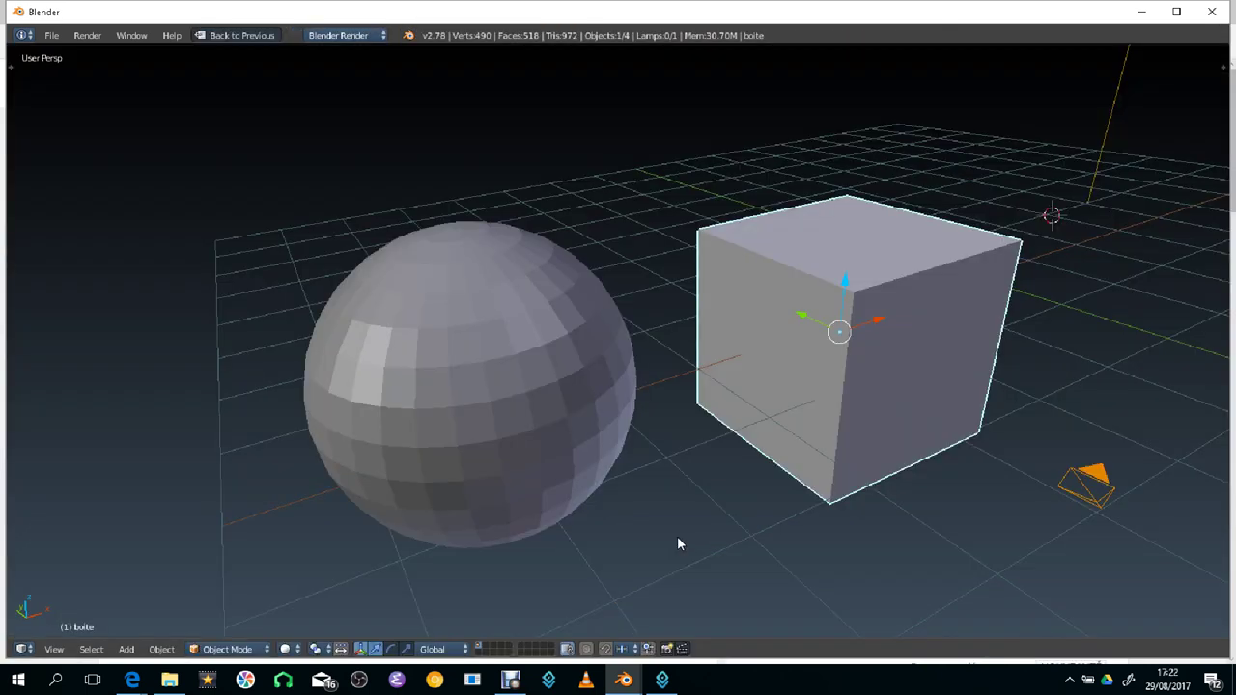
pyautogui.hotkey('shift', 'space')
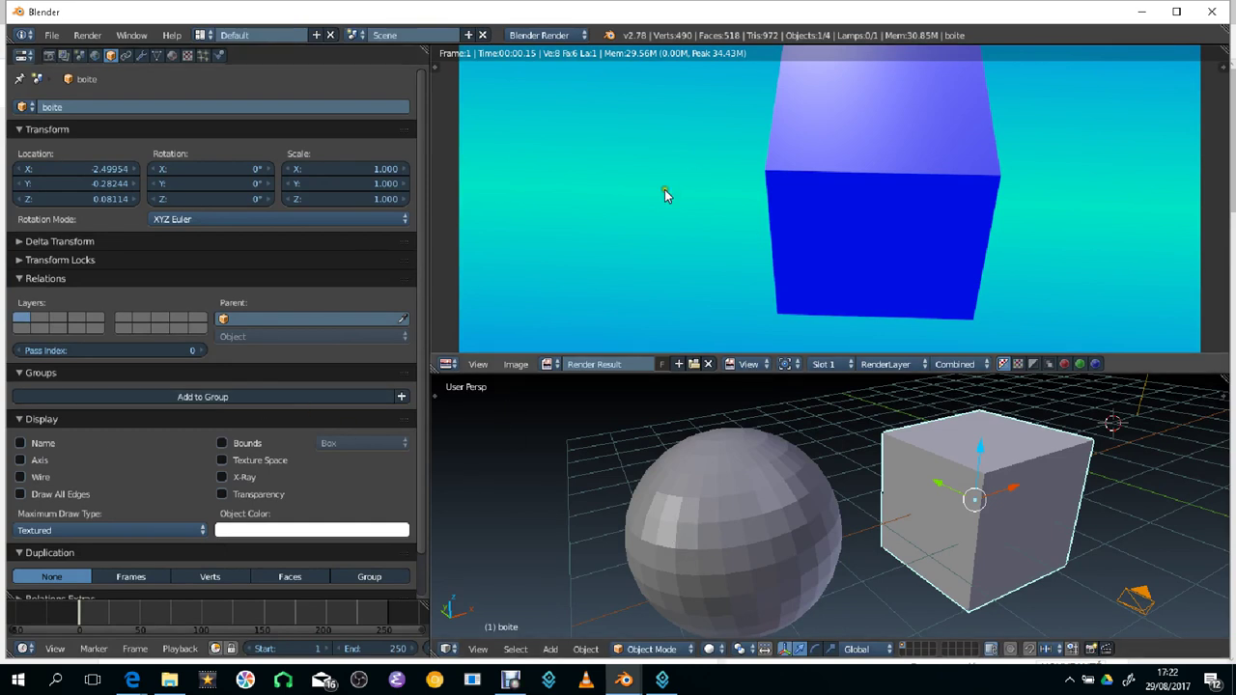
pyautogui.hotkey('shift', 'space')
pyautogui.hotkey('shift', 'space')
pyautogui.hotkey('shift', 'space')
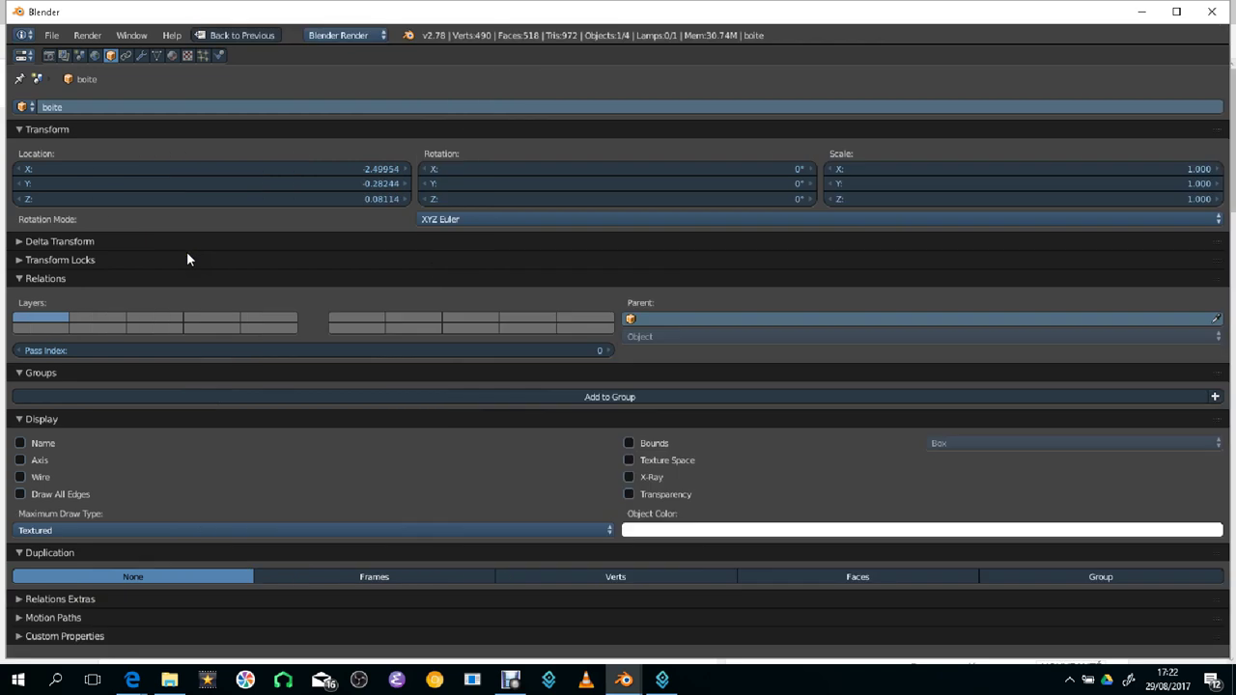
pyautogui.hotkey('shift', 'space')
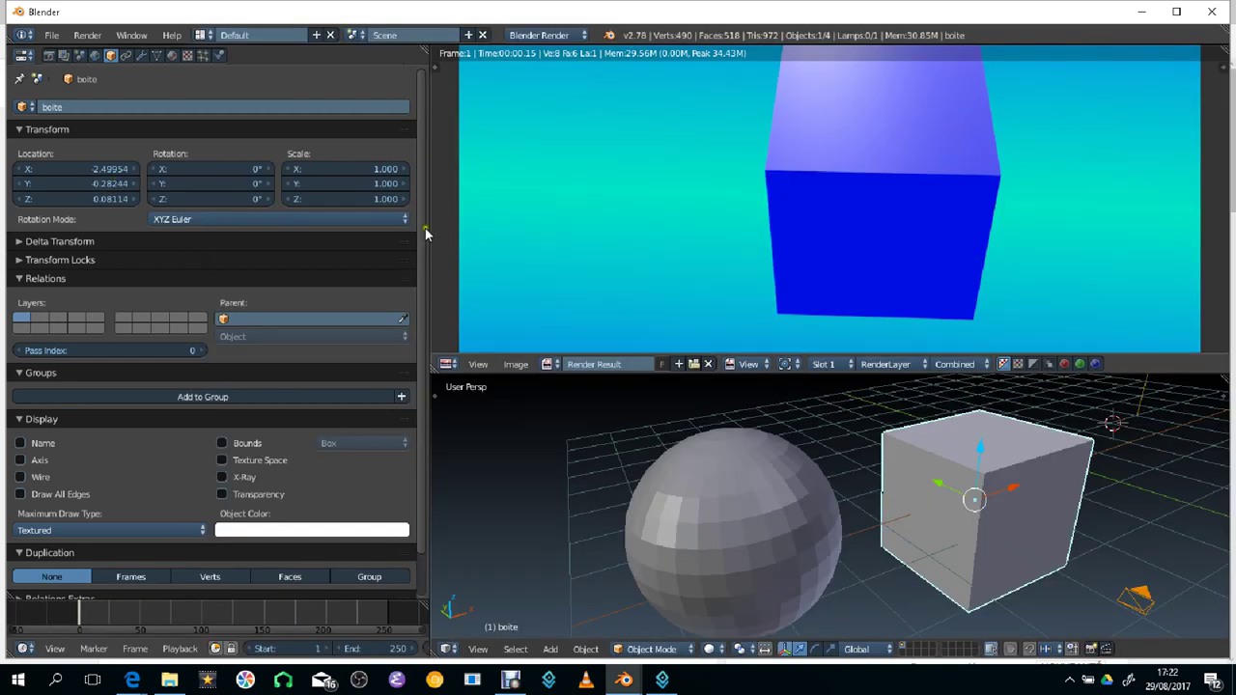
# Step: Show the cube's Modifiers tab, merge the render pane into the 3D view, and browse Add Modifier
pyautogui.moveTo(428, 232)
pyautogui.mouseDown()
pyautogui.moveTo(560, 236)
pyautogui.moveTo(618, 261)
pyautogui.mouseUp()
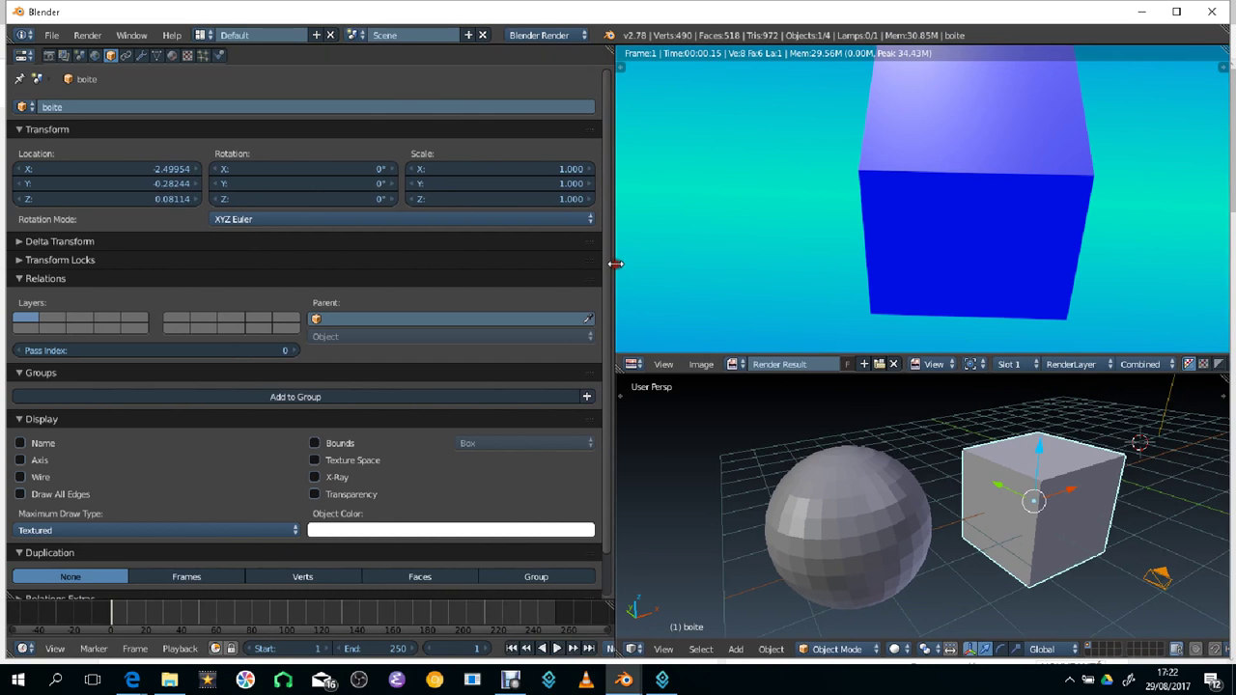
pyautogui.click(143, 56)
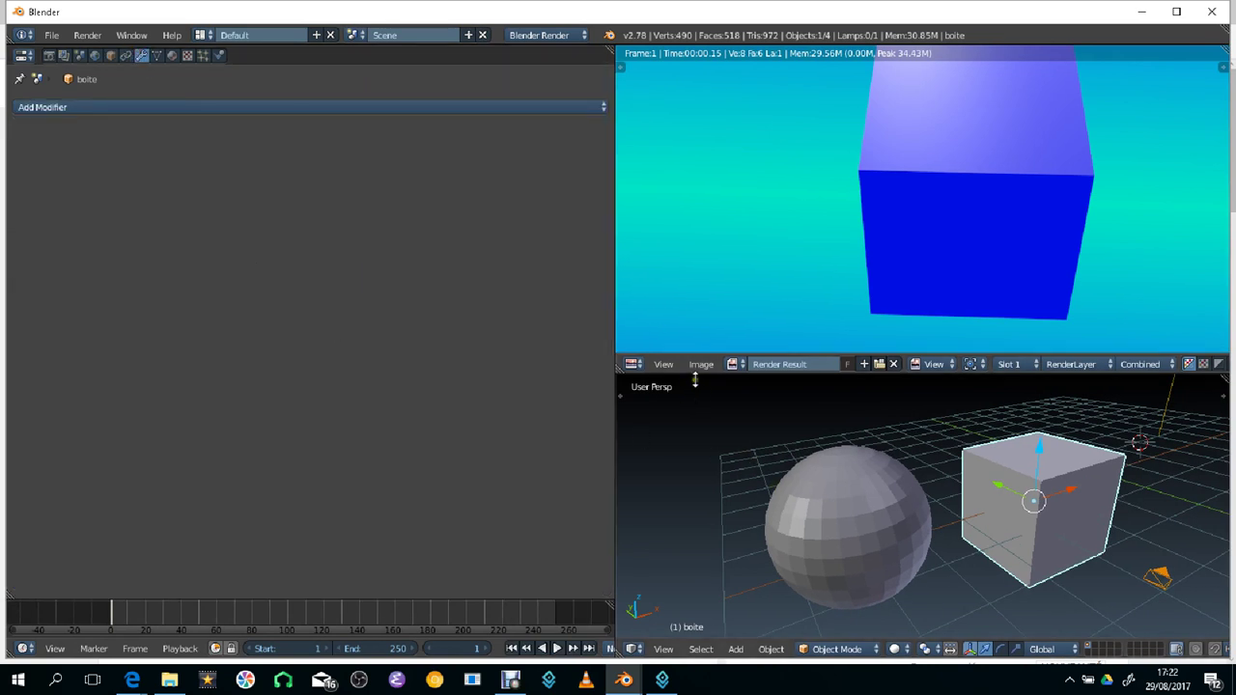
pyautogui.moveTo(1223, 382); pyautogui.dragTo(1224, 284)
pyautogui.scroll(-2, 993, 357)
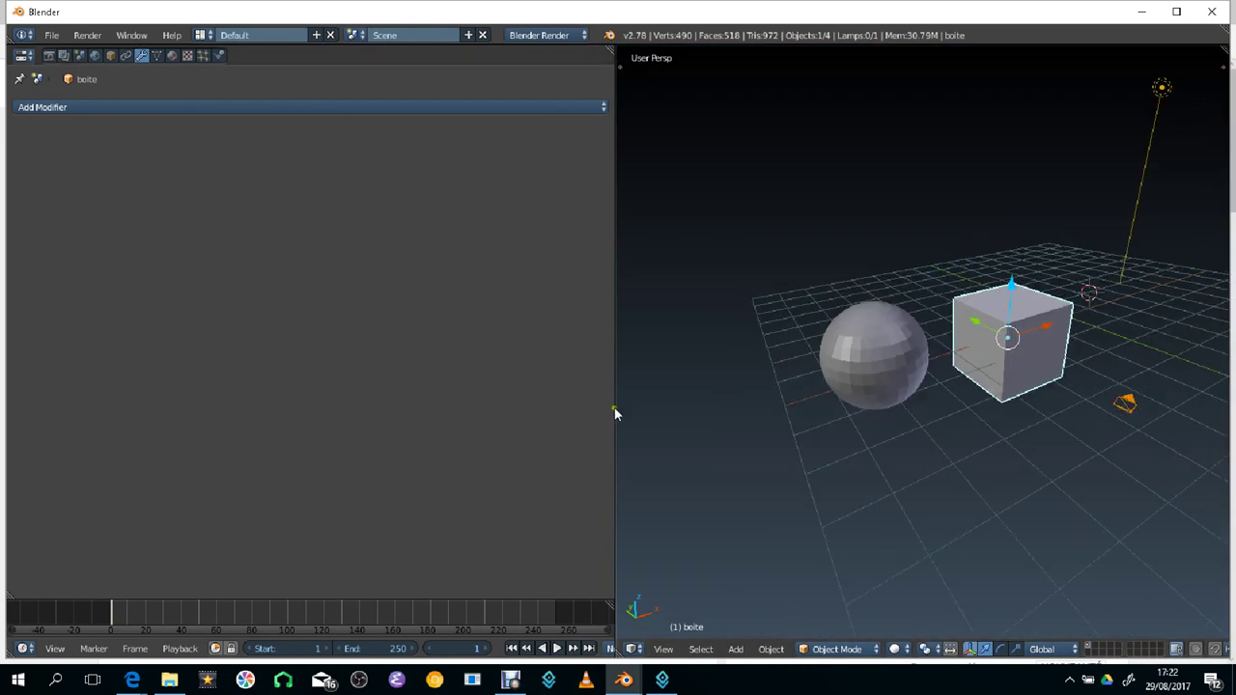
pyautogui.moveTo(616, 411); pyautogui.dragTo(372, 401)
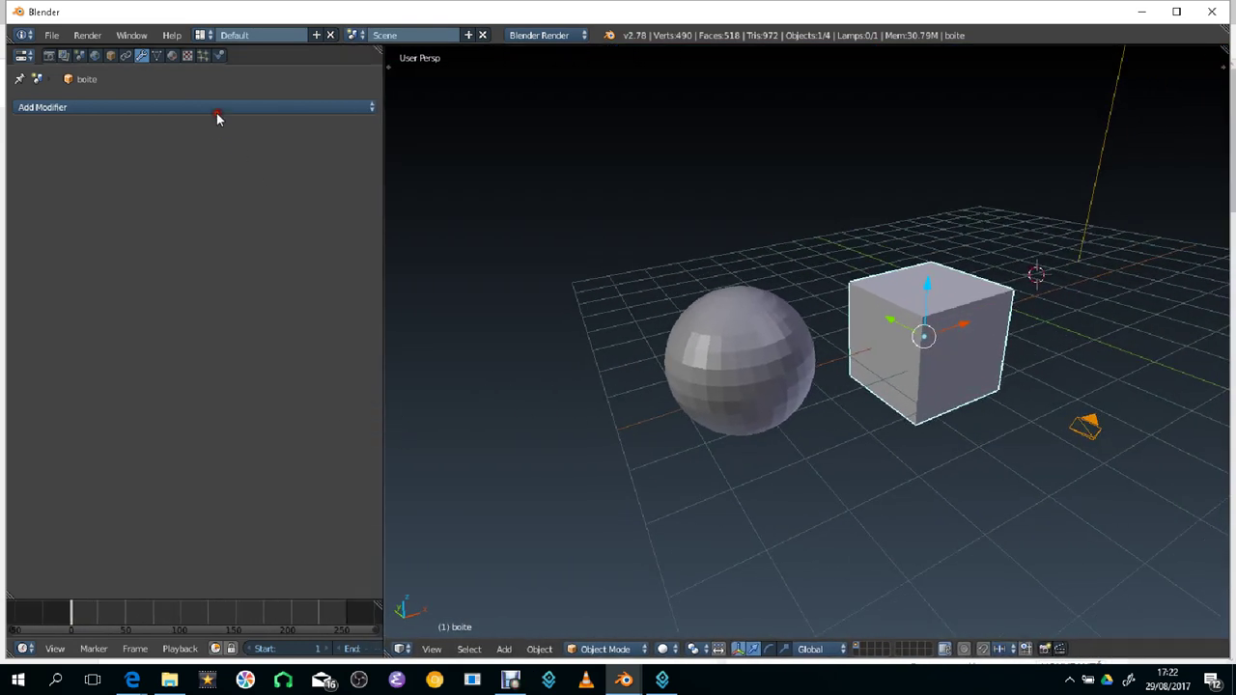
pyautogui.click(216, 109)
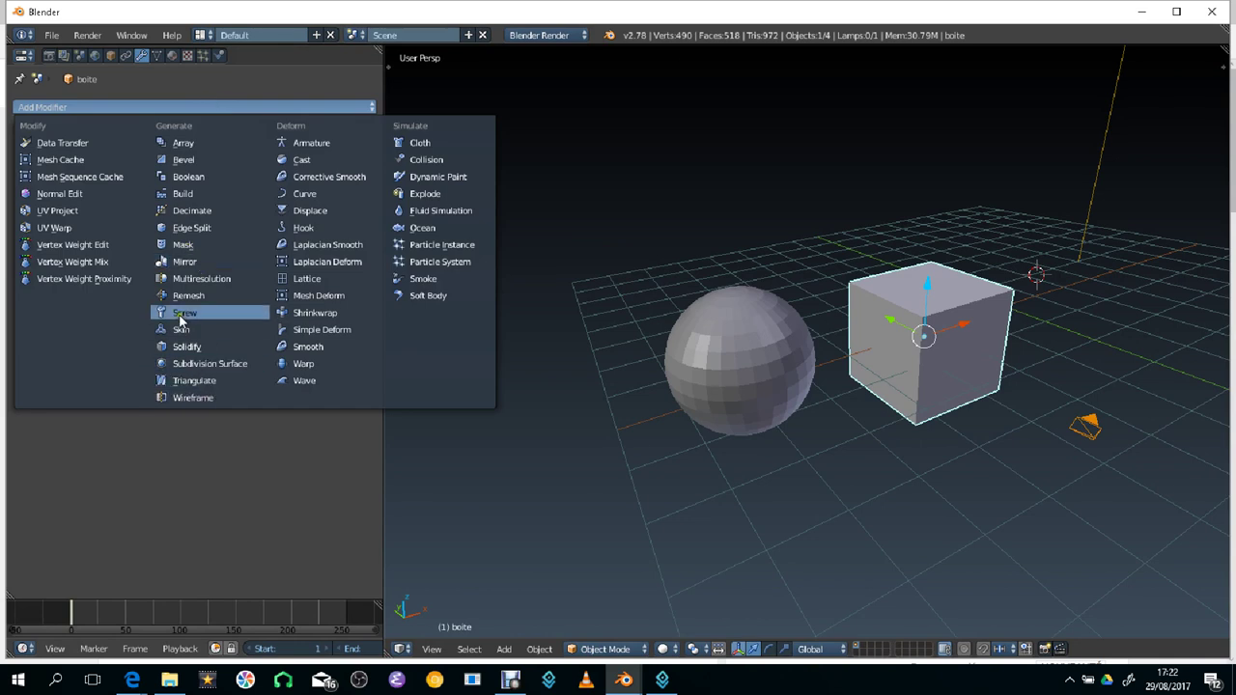
# Step: Delete the cube's four top vertices, leaving only the flat bottom square
pyautogui.press('Tab')
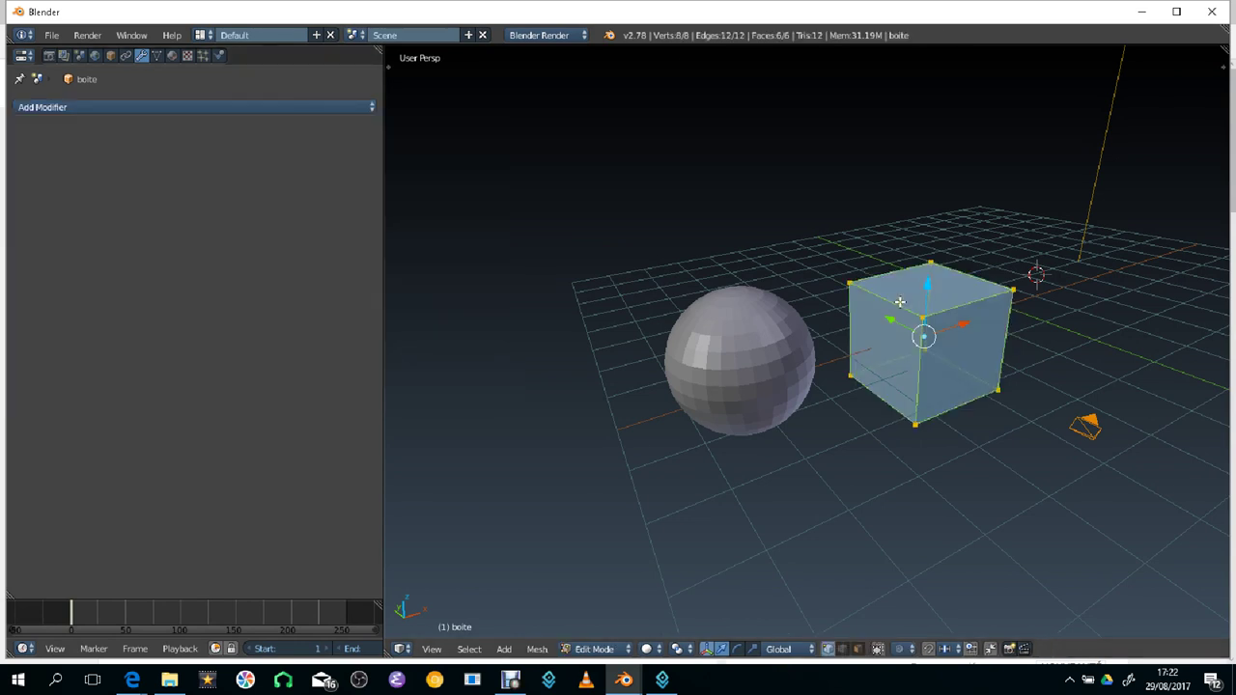
pyautogui.rightClick(853, 285)
pyautogui.keyDown('shift'); pyautogui.rightClick(924, 319); pyautogui.keyUp('shift')
pyautogui.keyDown('shift'); pyautogui.rightClick(1010, 290); pyautogui.keyUp('shift')
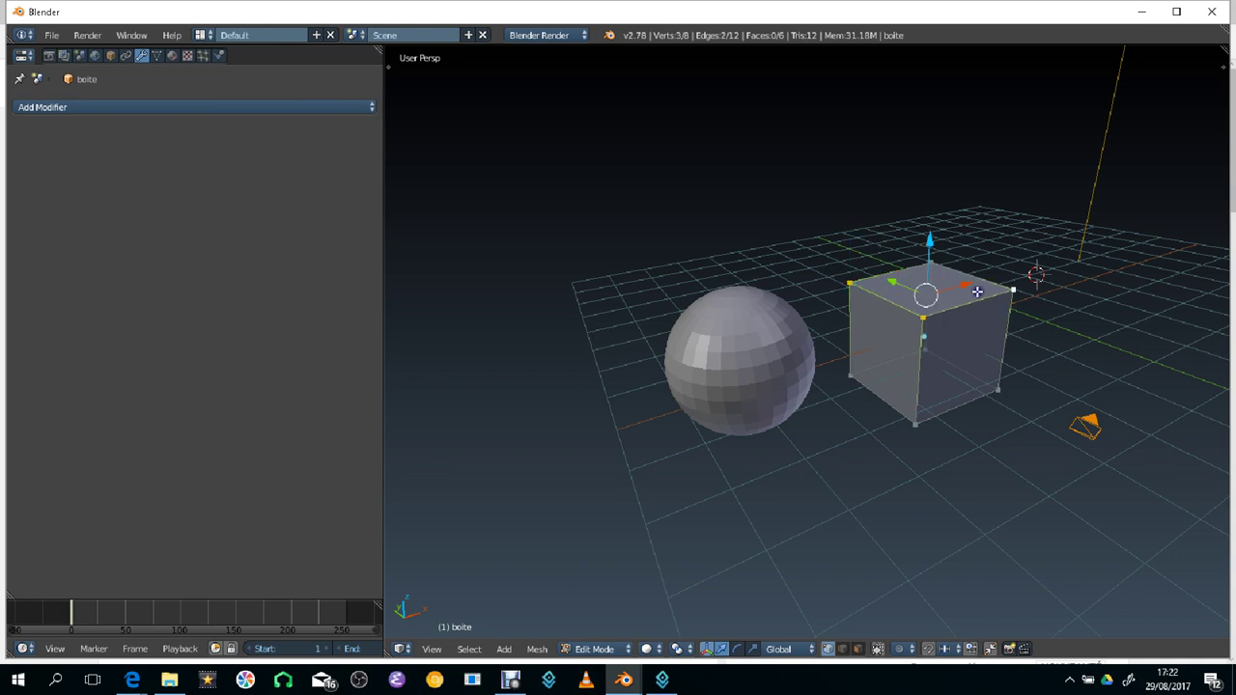
pyautogui.keyDown('shift'); pyautogui.rightClick(930, 264); pyautogui.keyUp('shift')
pyautogui.press('x')
pyautogui.click(964, 282)
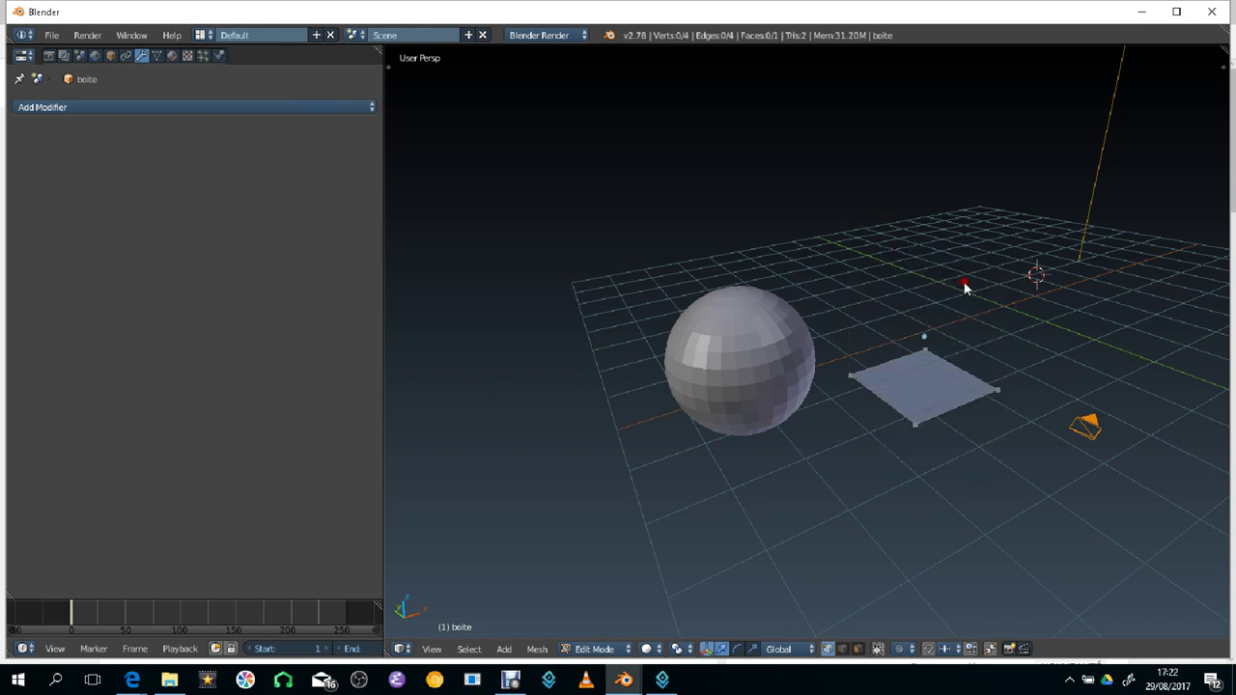
pyautogui.press('Tab')
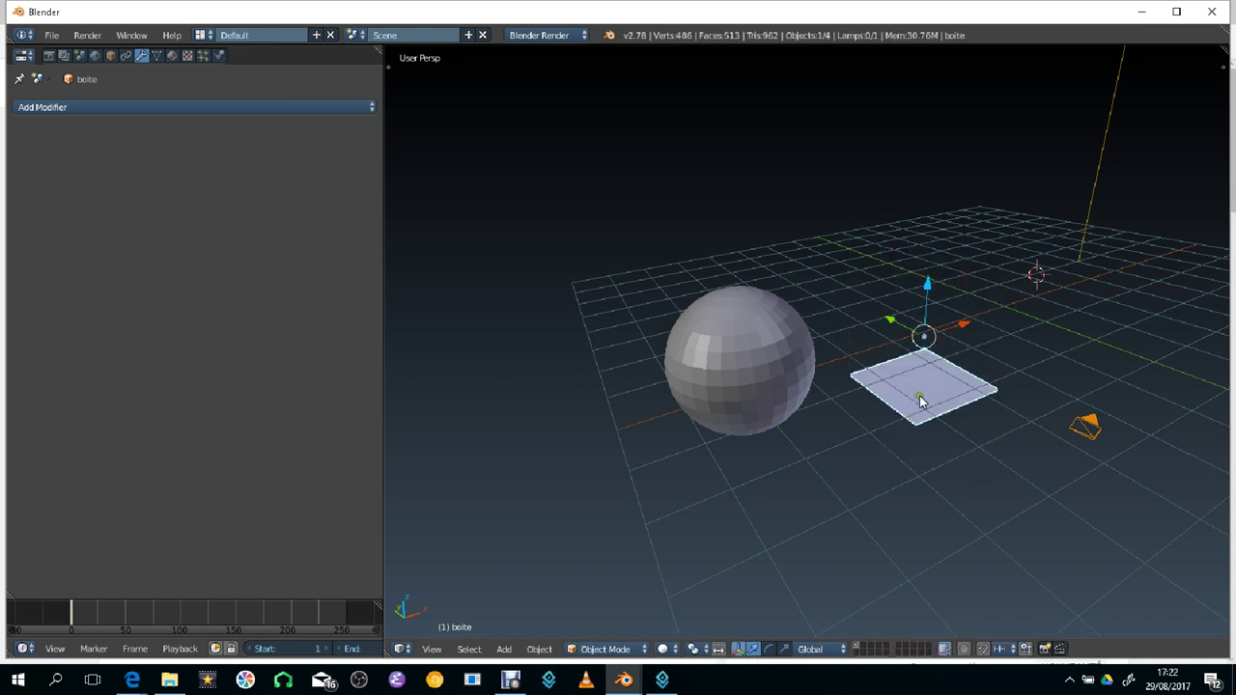
# Step: Select all and subdivide the plane twice into a 16-face, 25-vertex grid
pyautogui.press('x')
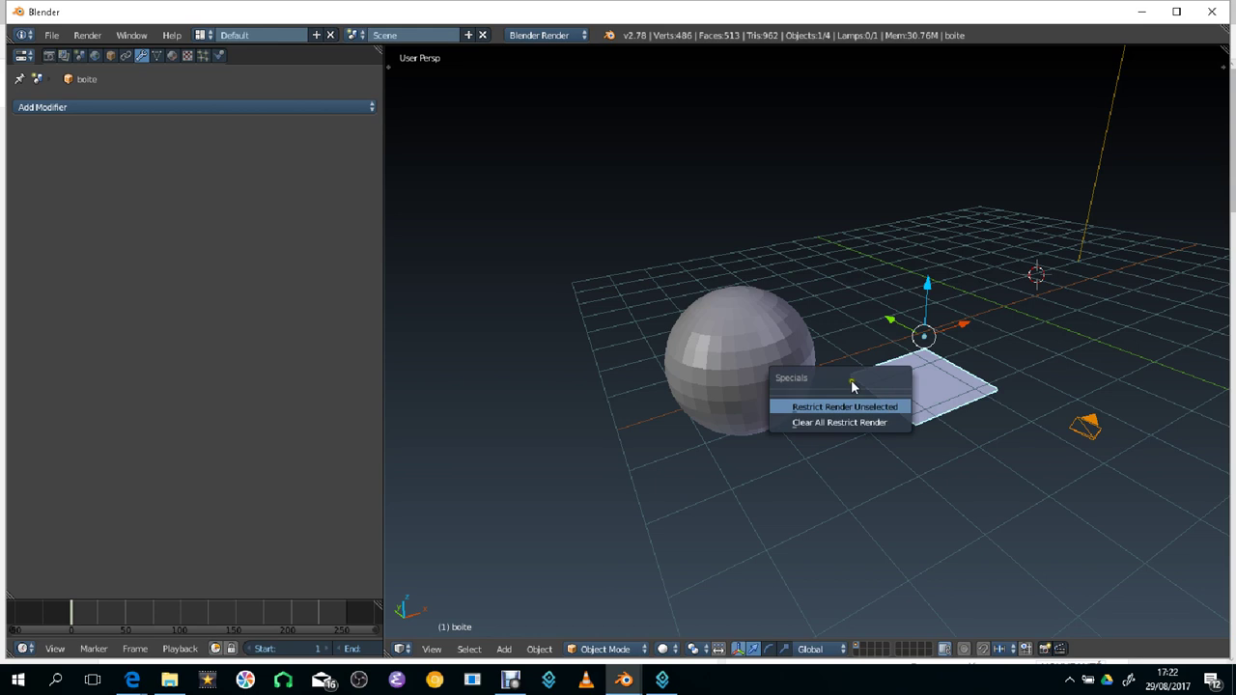
pyautogui.press('Tab')
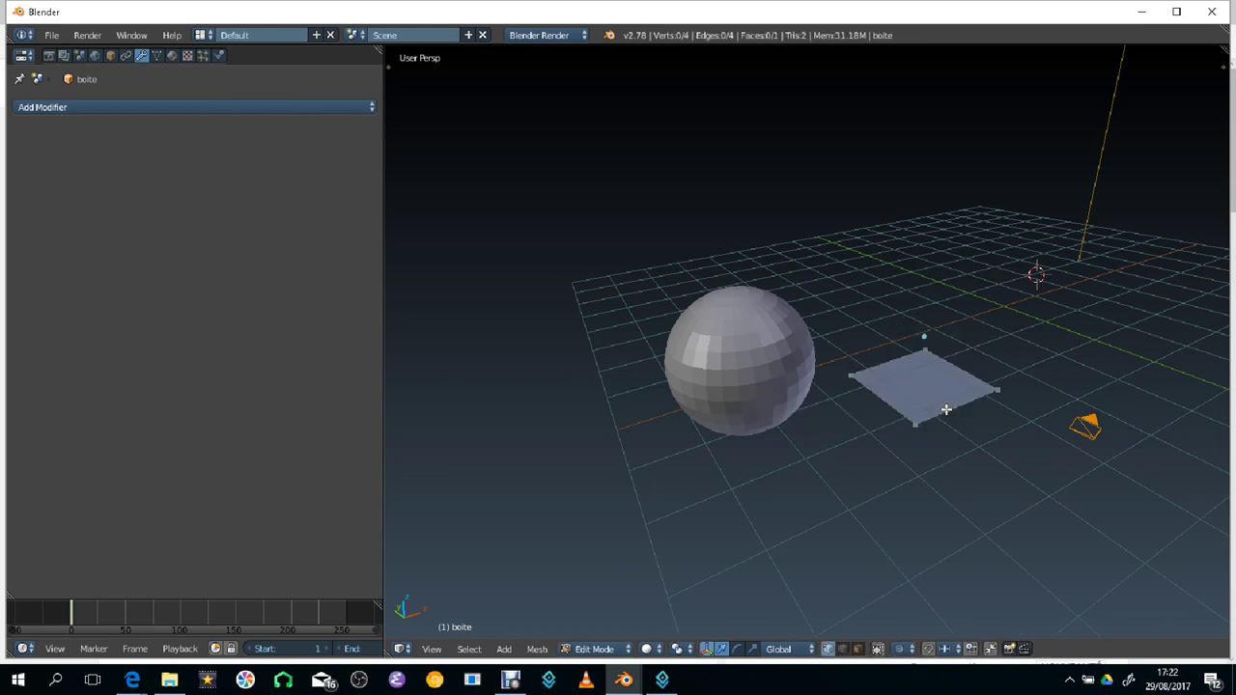
pyautogui.press('a')
pyautogui.press('w')
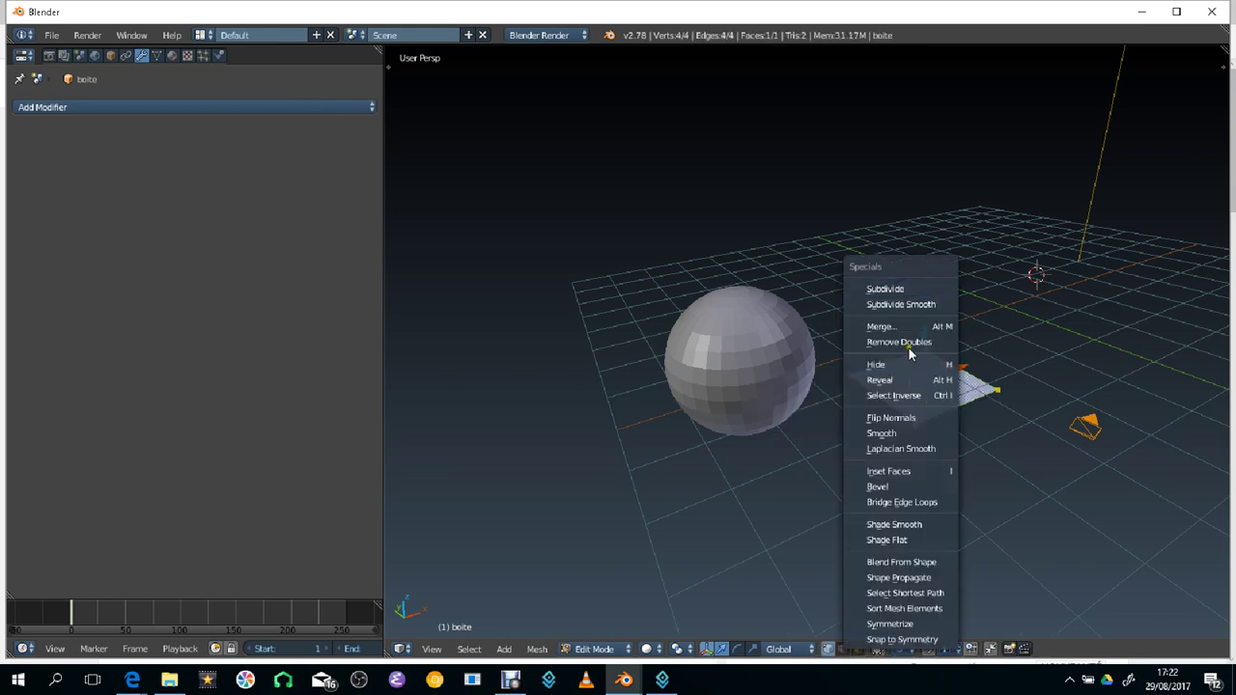
pyautogui.click(896, 305)
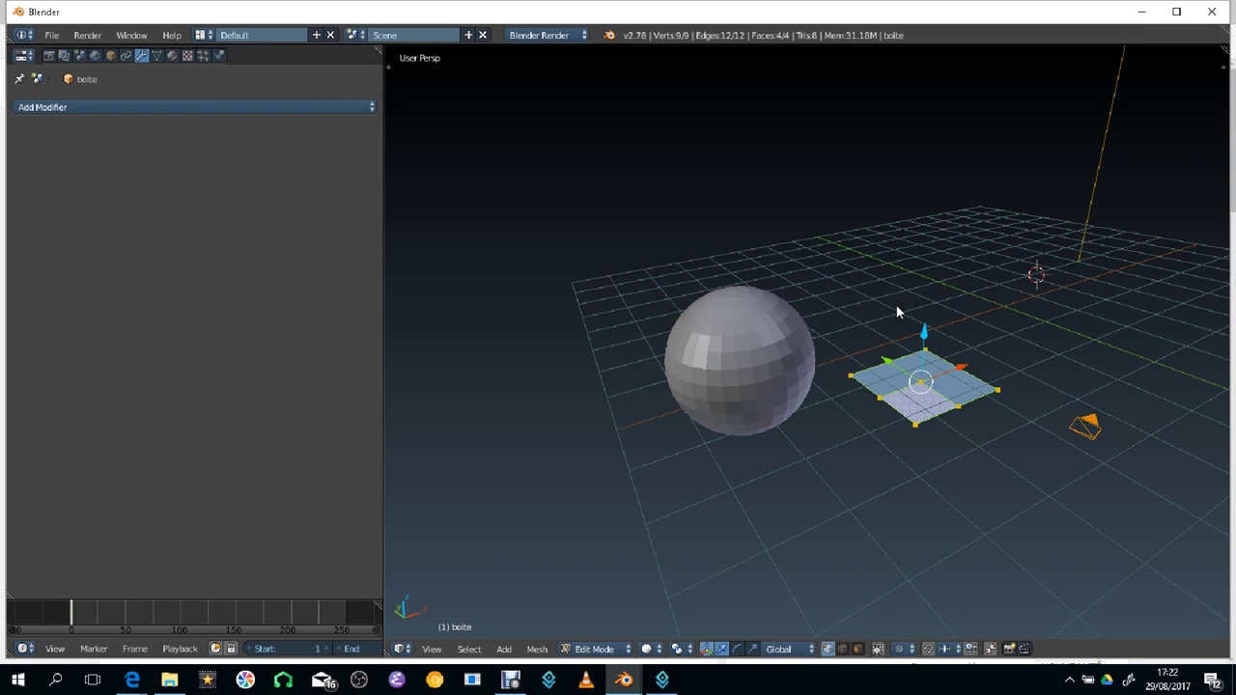
pyautogui.press('w')
pyautogui.click(896, 306)
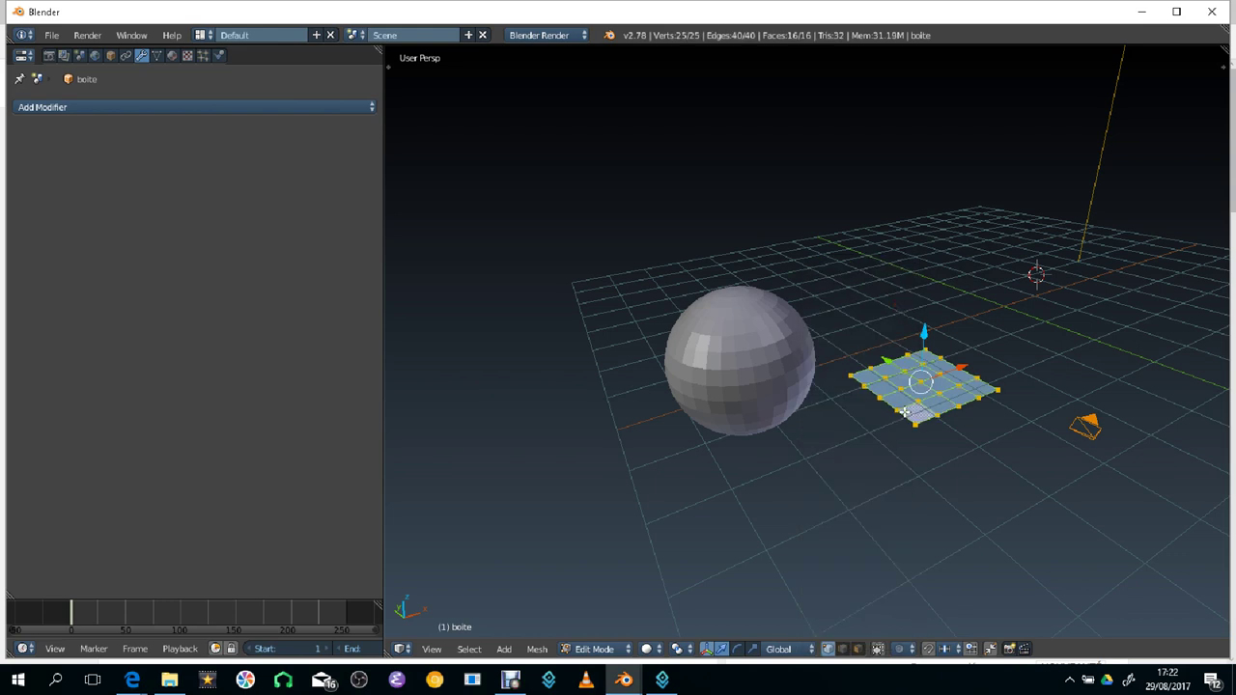
pyautogui.press('Tab')
pyautogui.press('Tab')
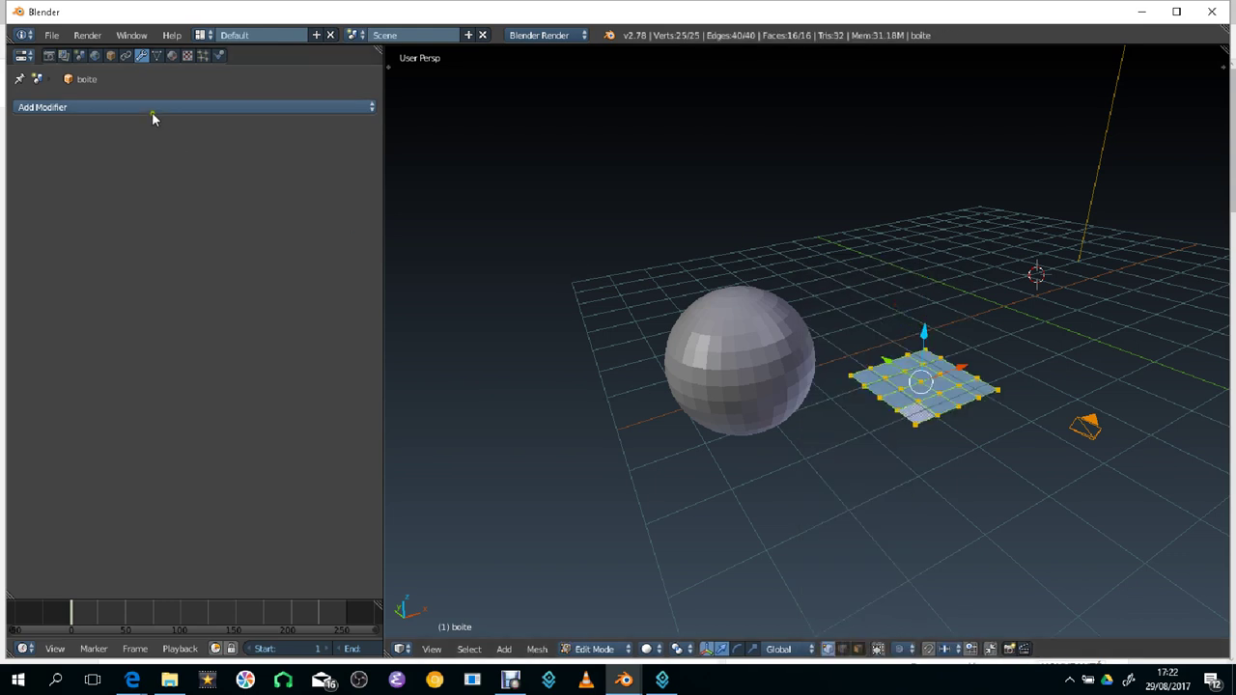
# Step: Add a Screw modifier spinning the grid 360° around Z in 16 steps
pyautogui.click(151, 109)
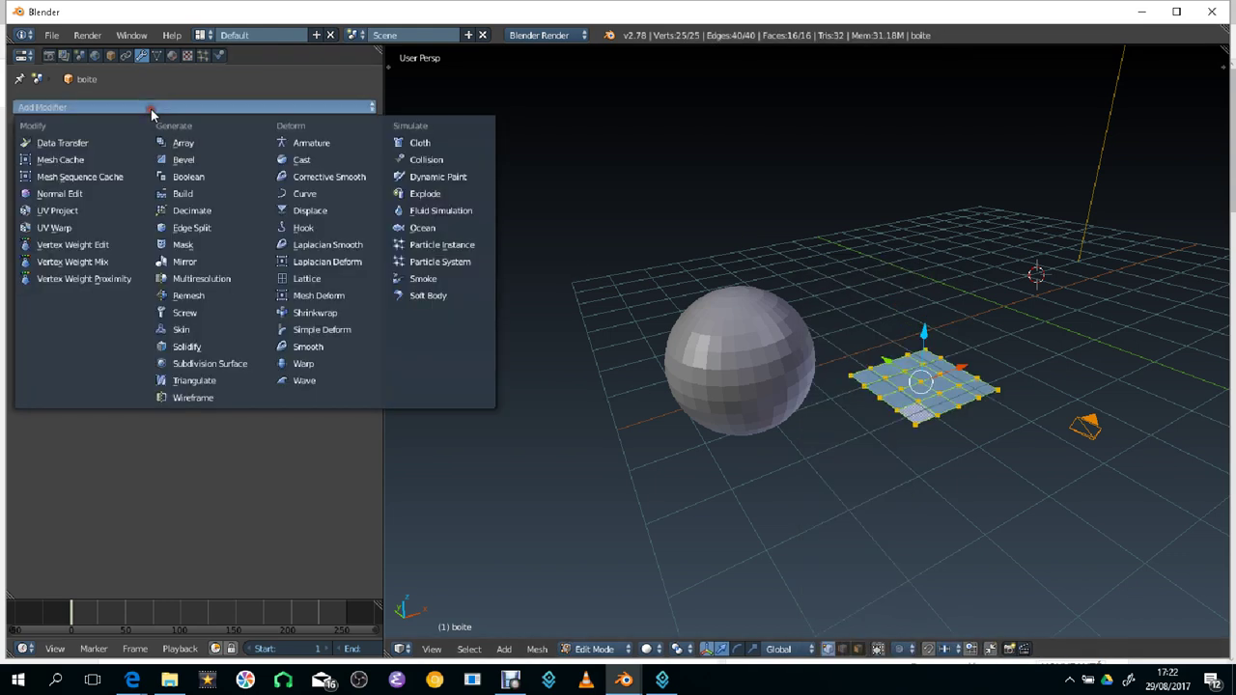
pyautogui.click(185, 312)
pyautogui.click(107, 179)
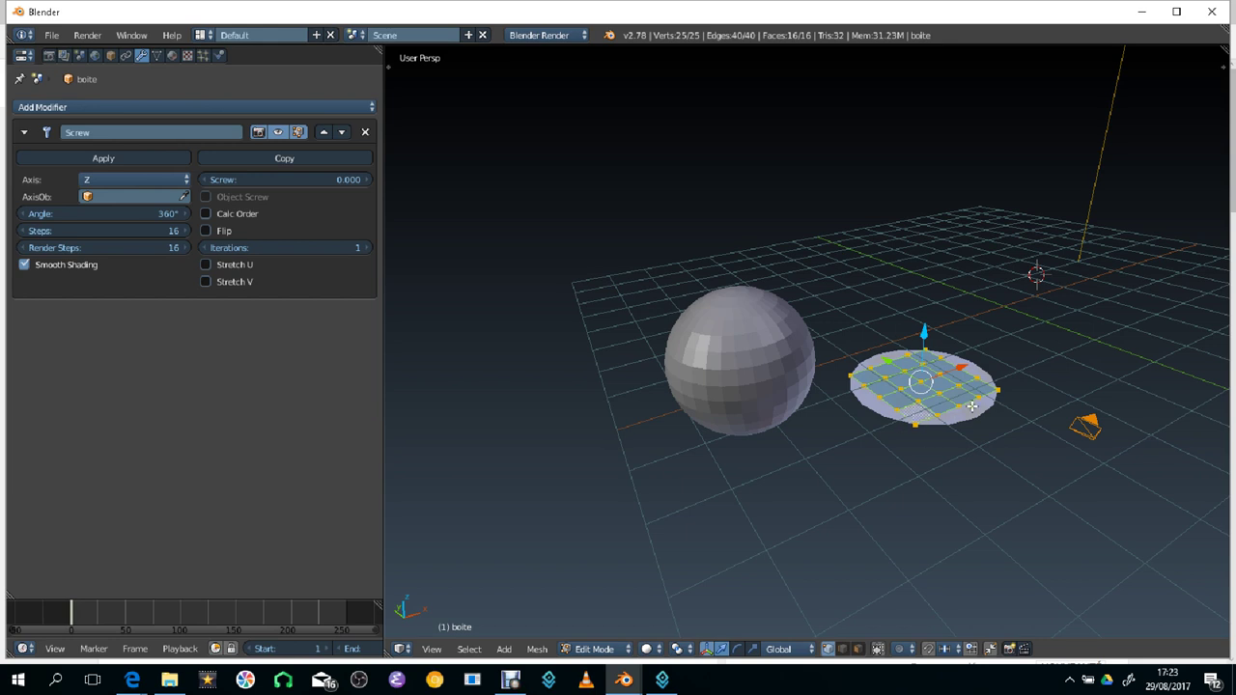
pyautogui.scroll(4, 970, 409)
pyautogui.scroll(-3, 954, 436)
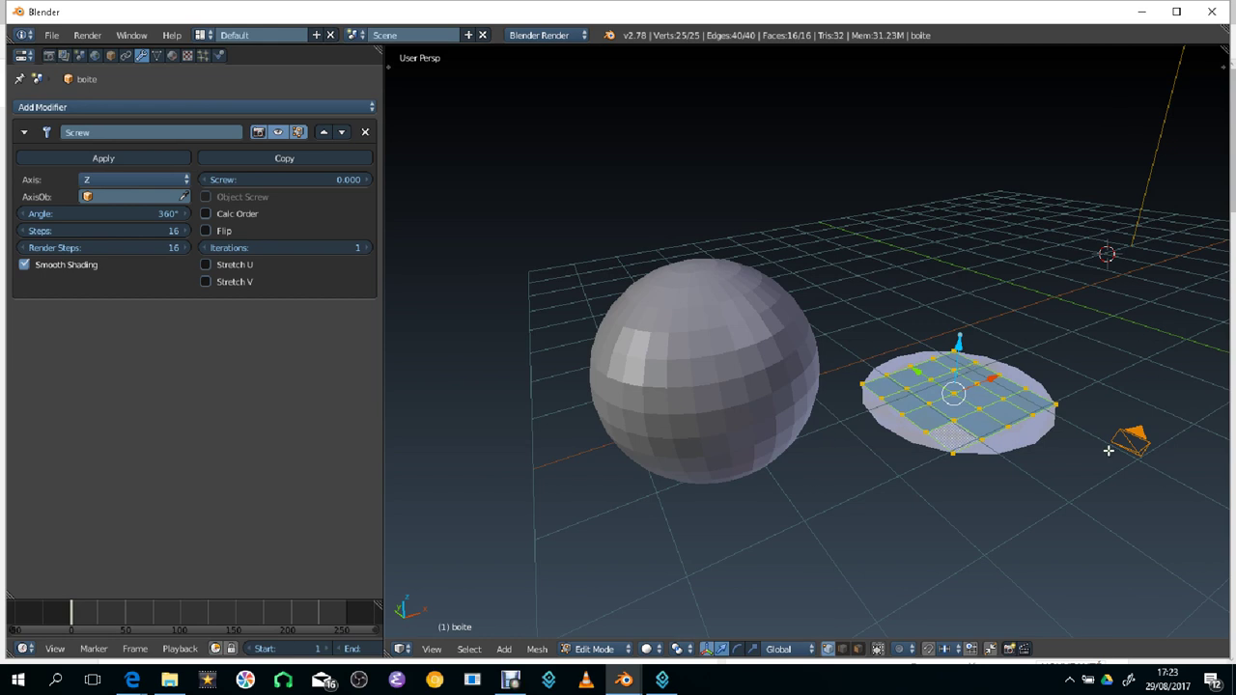
# Step: Switch the Screw modifier axis to Y so the plane sweeps into a cylinder
pyautogui.click(119, 174)
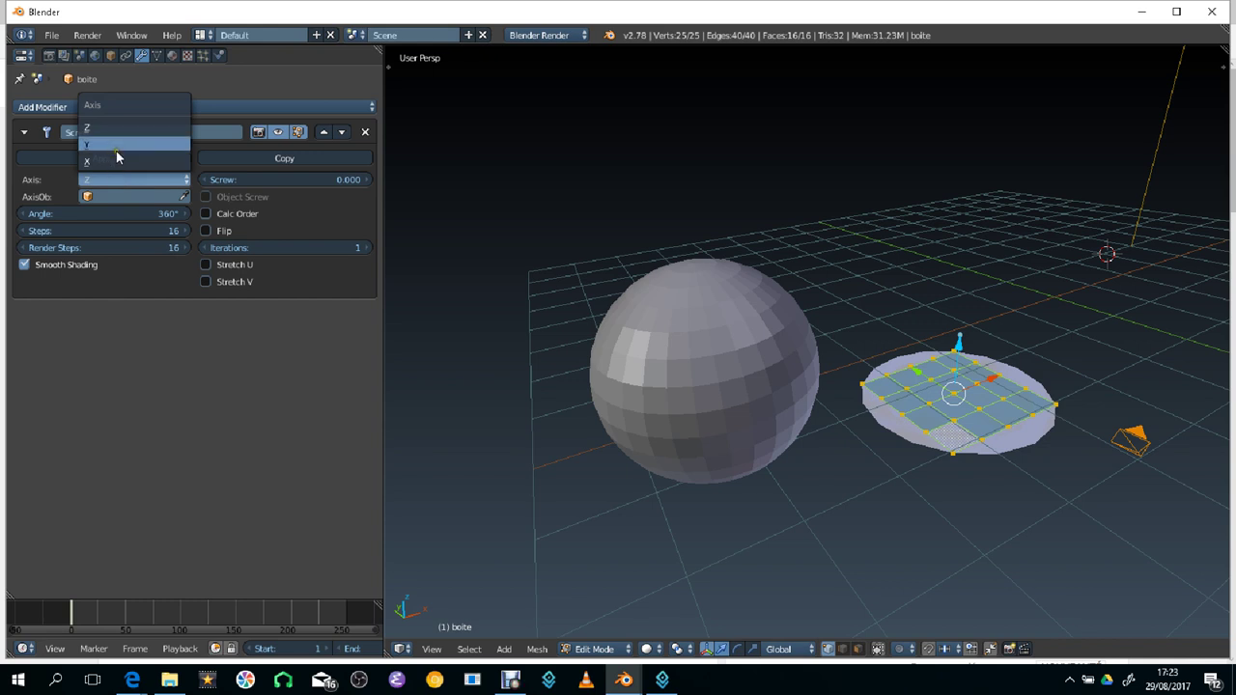
pyautogui.click(116, 151)
pyautogui.moveTo(587, 277); pyautogui.dragTo(672, 400, button='middle')
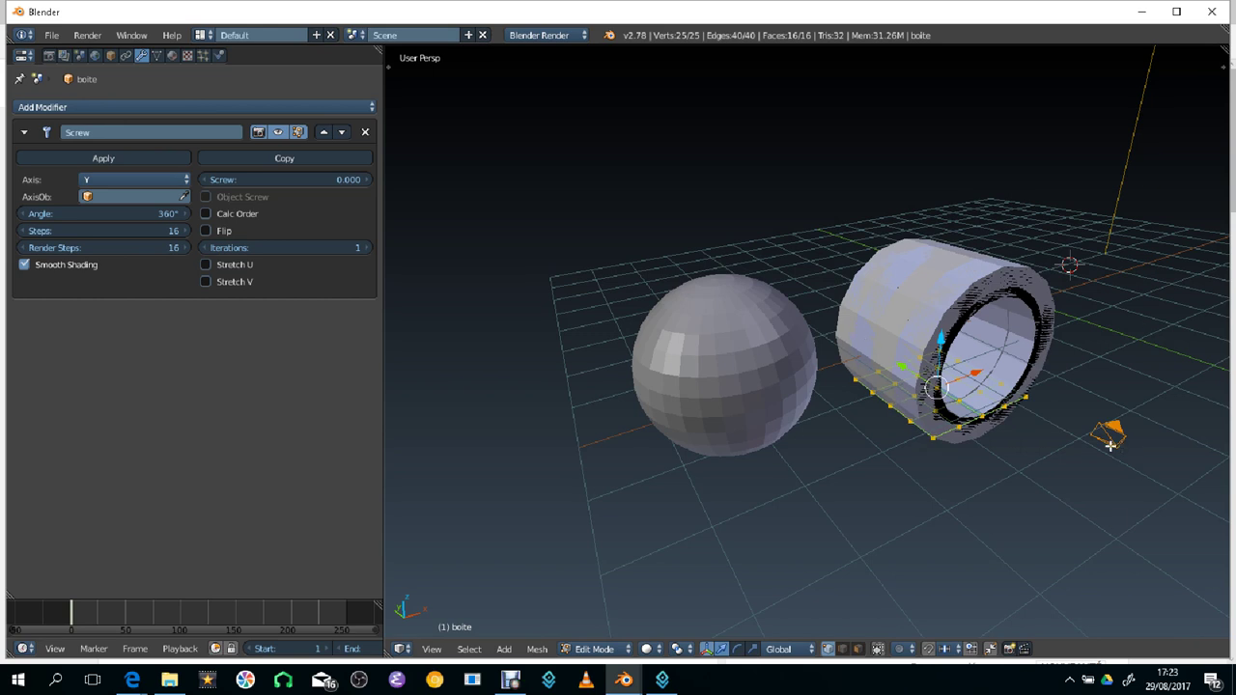
pyautogui.moveTo(1111, 446); pyautogui.dragTo(1095, 535, button='middle')
pyautogui.scroll(-1, 1079, 607)
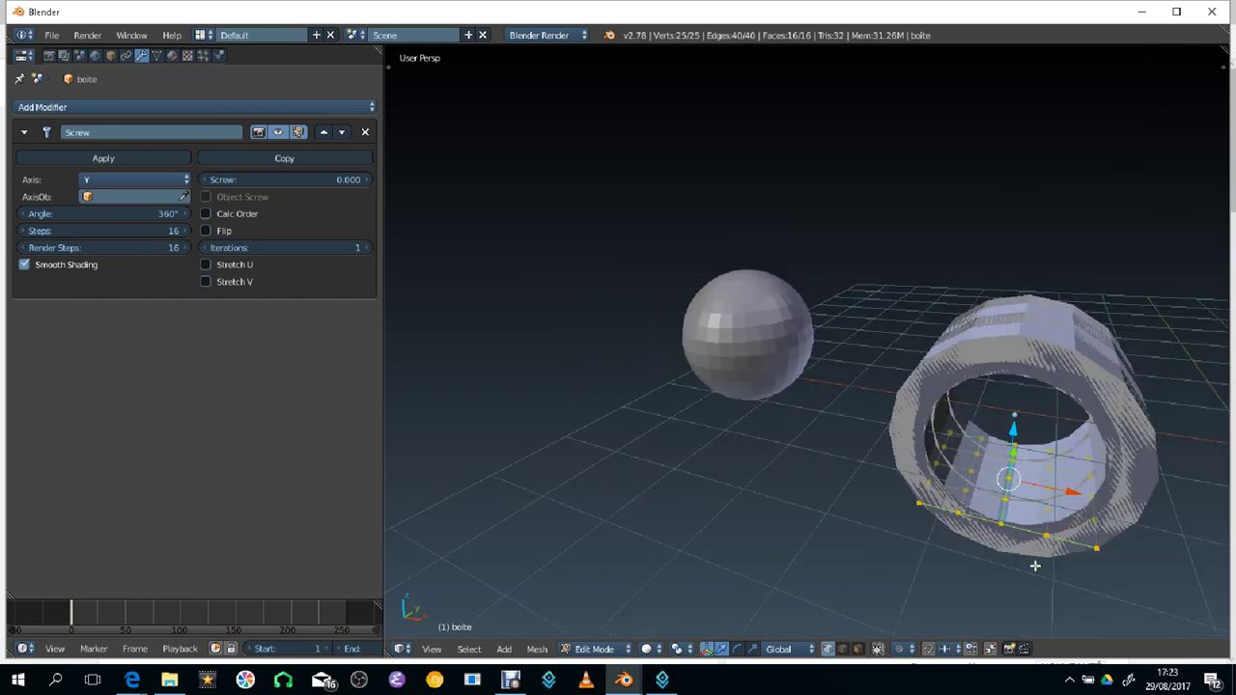
# Step: Orbit and zoom around the cylinder and sphere to inspect them from the side
pyautogui.moveTo(1141, 386); pyautogui.dragTo(968, 319, button='middle')
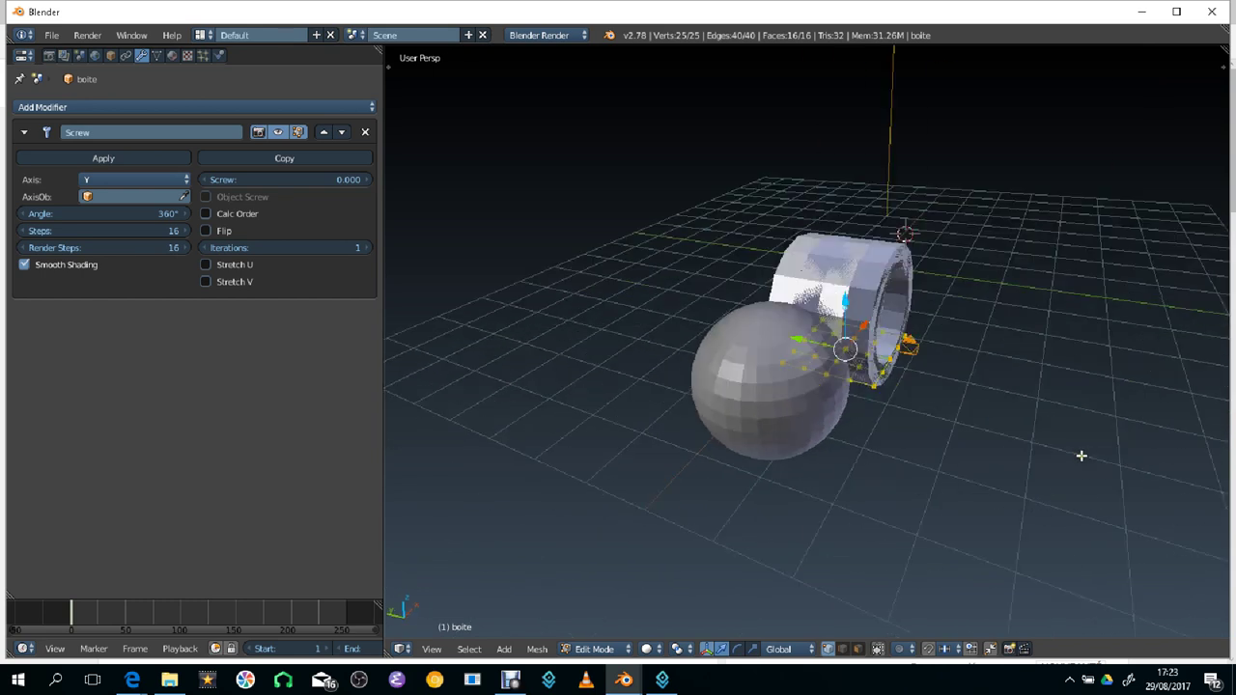
pyautogui.scroll(2, 1005, 367)
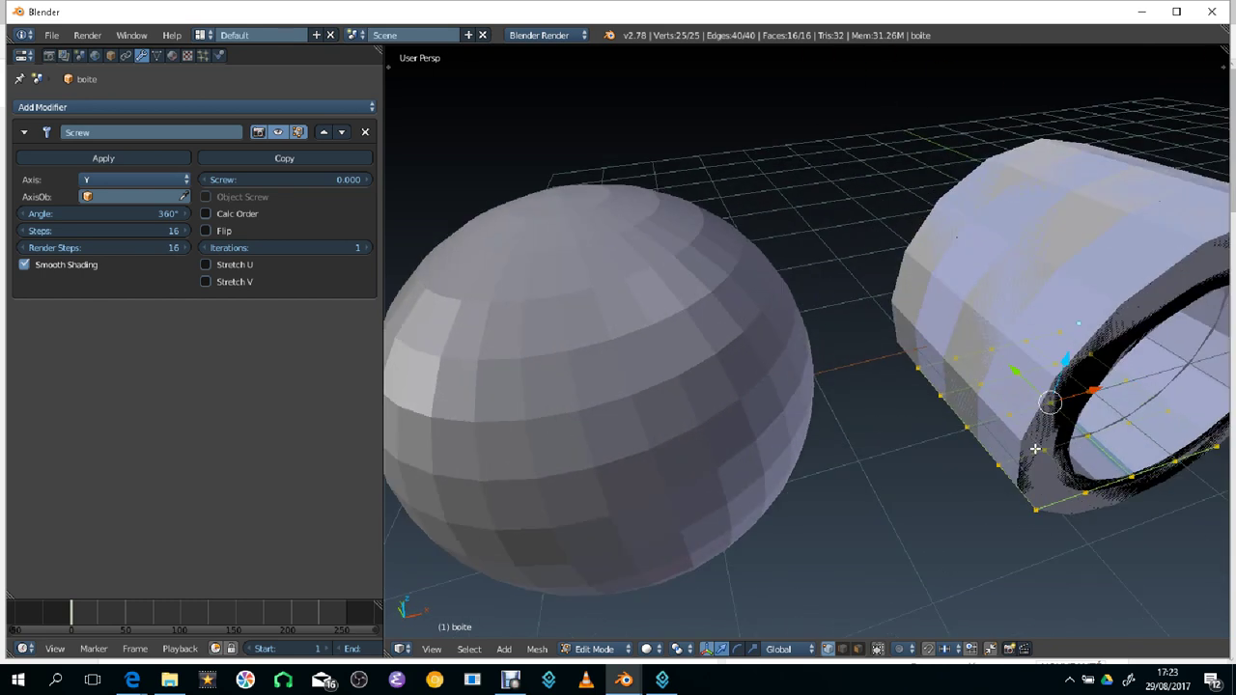
pyautogui.scroll(1, 1053, 425)
pyautogui.scroll(1, 1038, 405)
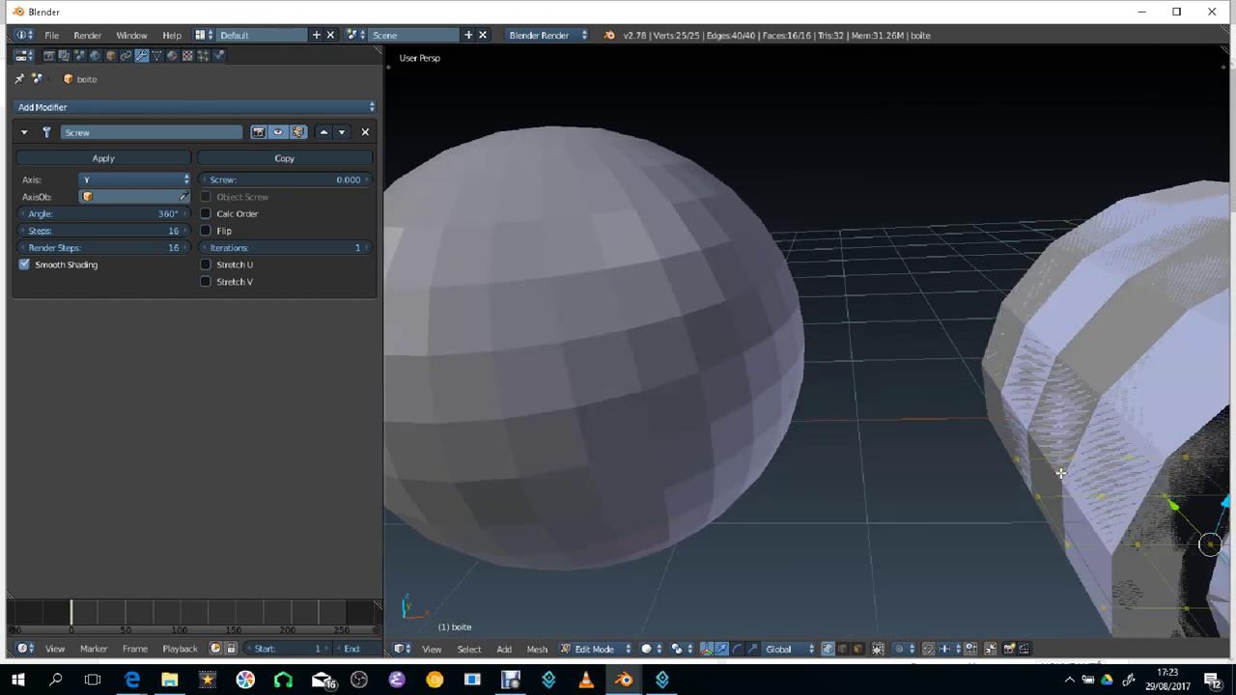
pyautogui.moveTo(1060, 473); pyautogui.dragTo(1111, 479, button='middle')
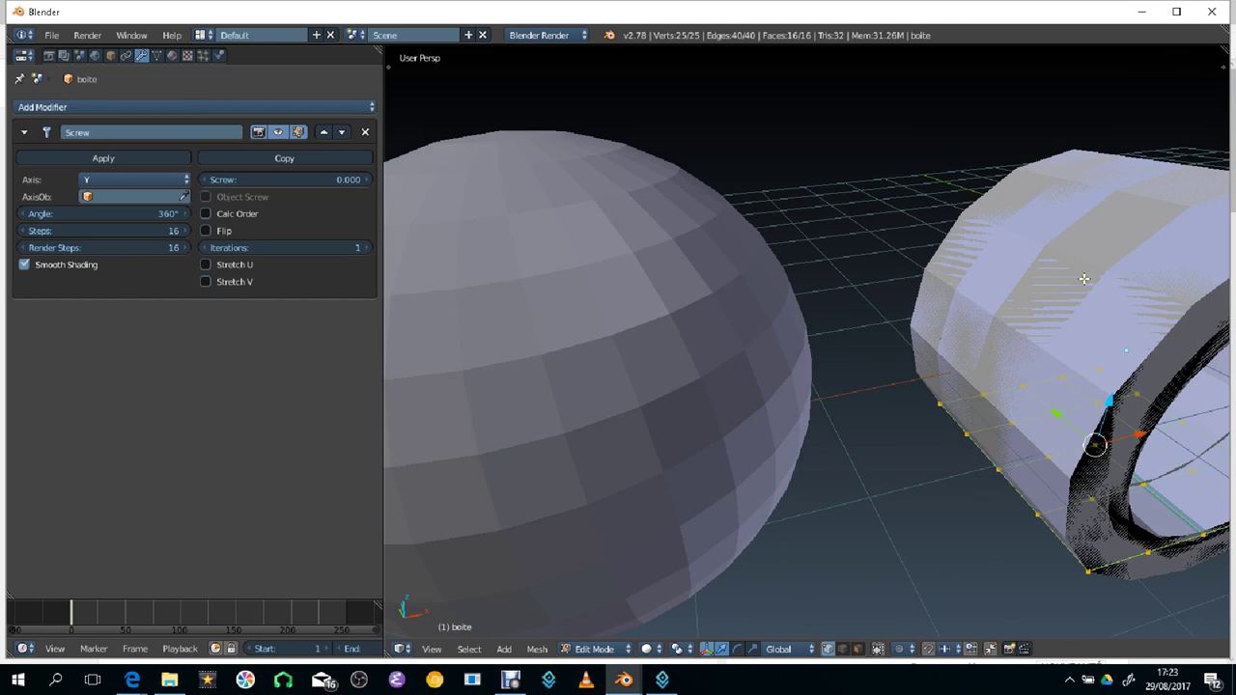
pyautogui.scroll(-3, 1060, 312)
pyautogui.moveTo(1059, 312); pyautogui.dragTo(1005, 326, button='middle')
pyautogui.scroll(2, 1005, 327)
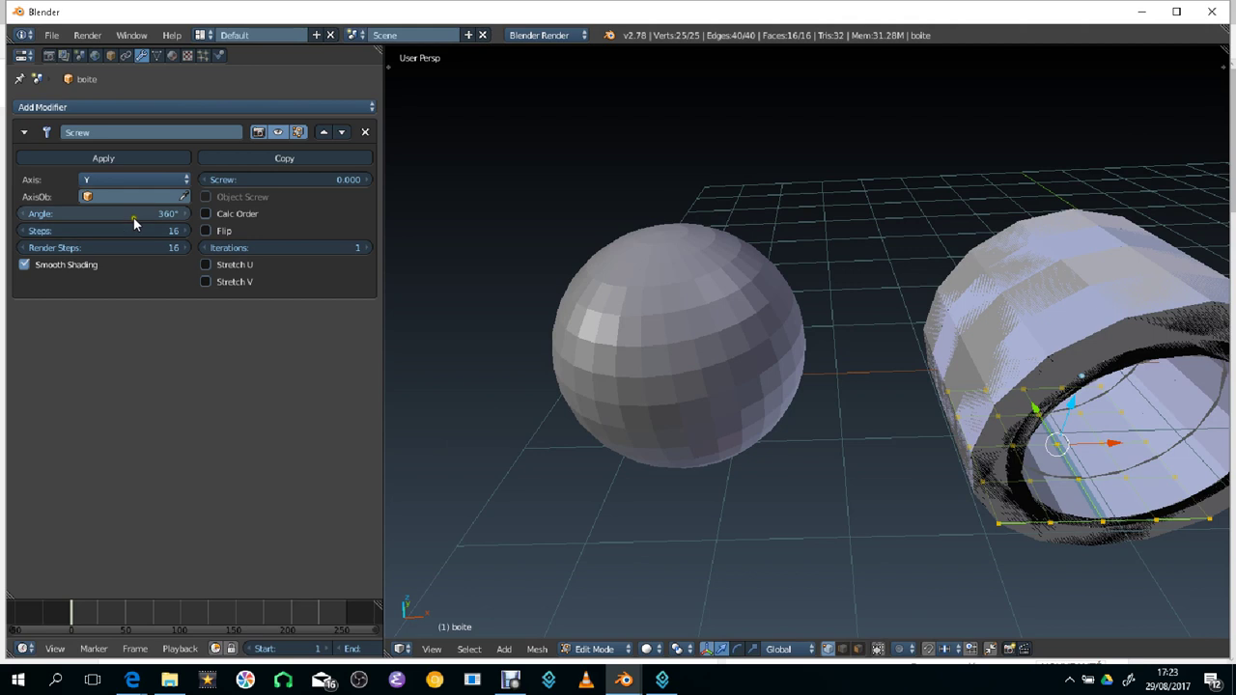
# Step: Reduce the Screw angle to 48.5° so the grid bends into a curved sheet, then leave Edit Mode
pyautogui.moveTo(134, 217); pyautogui.dragTo(80, 216)
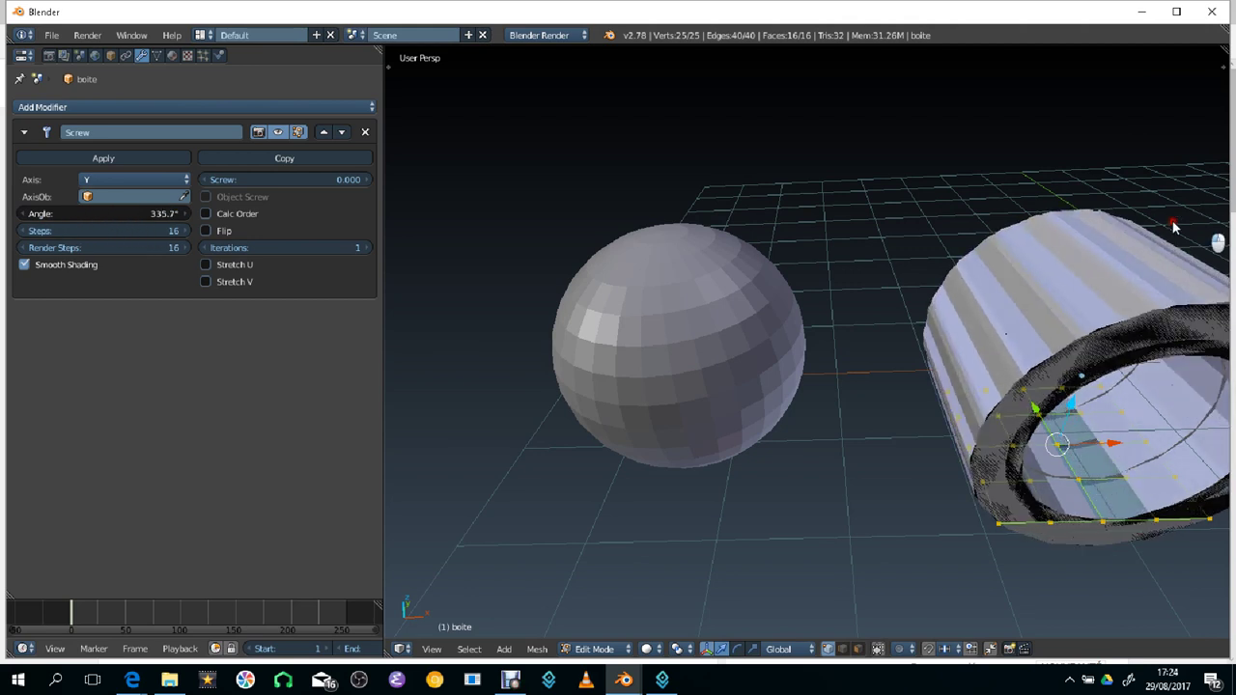
pyautogui.moveTo(80, 217)
pyautogui.mouseDown()
pyautogui.moveTo(440, 319)
pyautogui.moveTo(529, 499)
pyautogui.moveTo(97, 616)
pyautogui.moveTo(170, 612)
pyautogui.mouseUp()
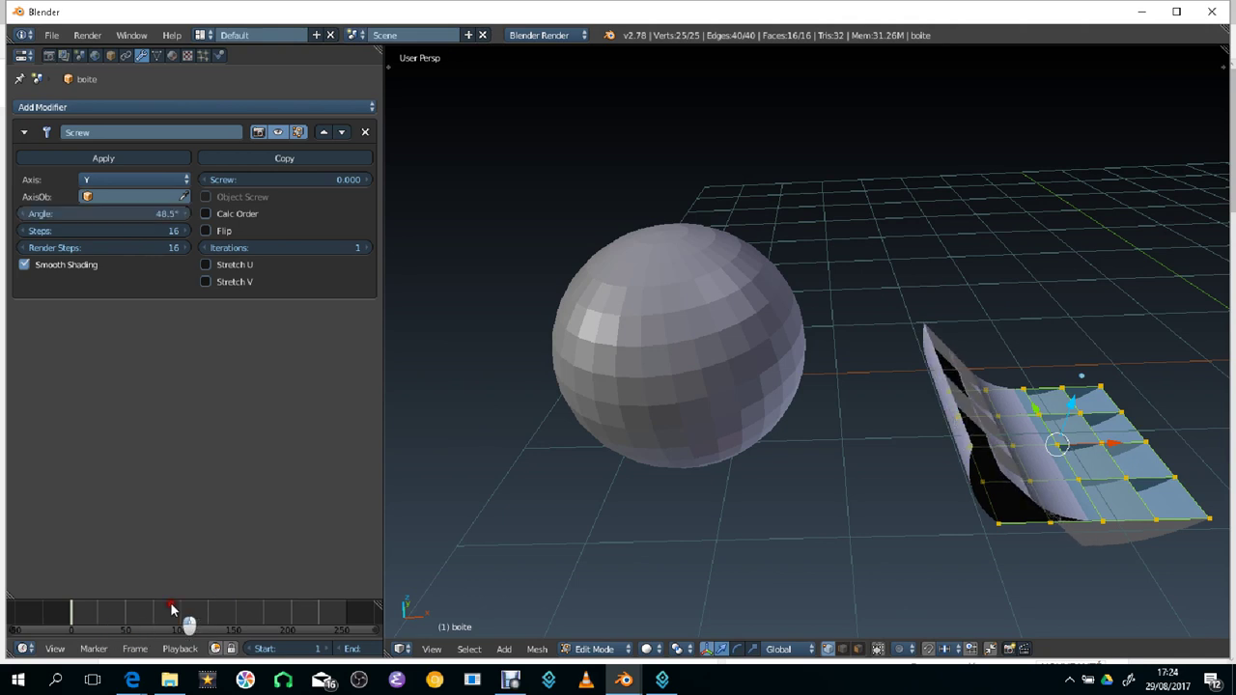
pyautogui.moveTo(911, 422)
pyautogui.mouseDown(button='middle')
pyautogui.moveTo(918, 447)
pyautogui.moveTo(858, 370)
pyautogui.moveTo(853, 345)
pyautogui.moveTo(893, 426)
pyautogui.mouseUp(button='middle')
pyautogui.moveTo(958, 528); pyautogui.dragTo(964, 521, button='middle')
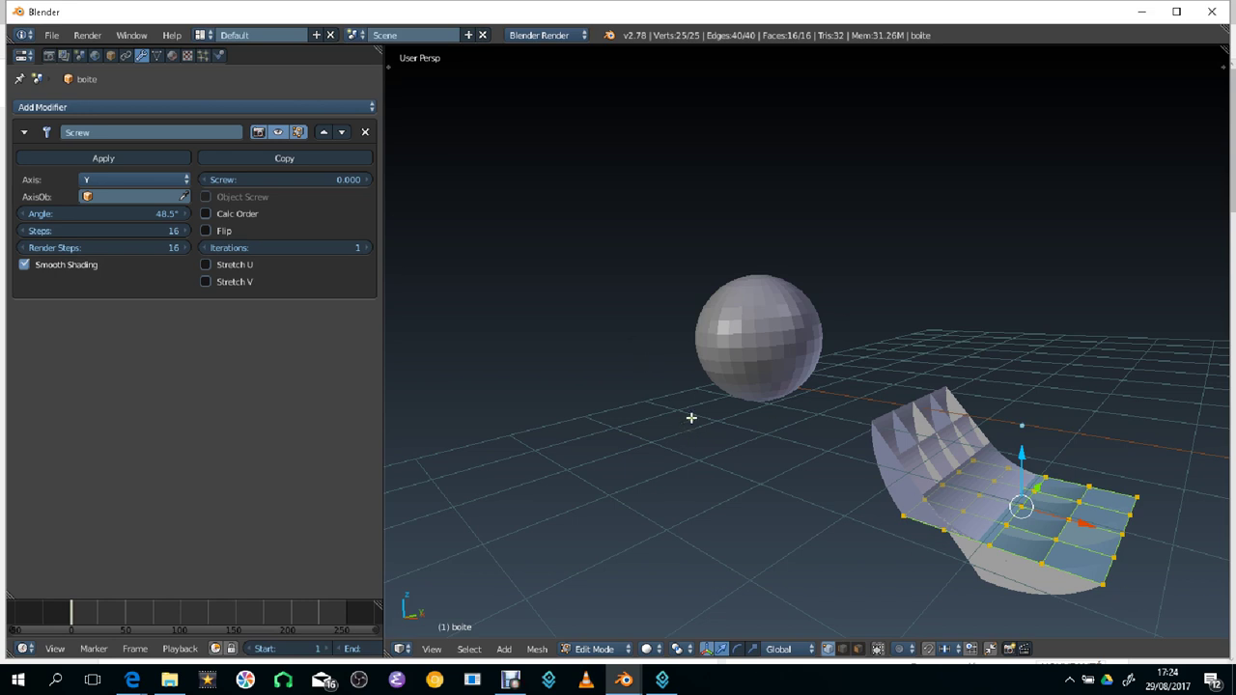
pyautogui.press('Tab')
pyautogui.hotkey('shift', 'a')
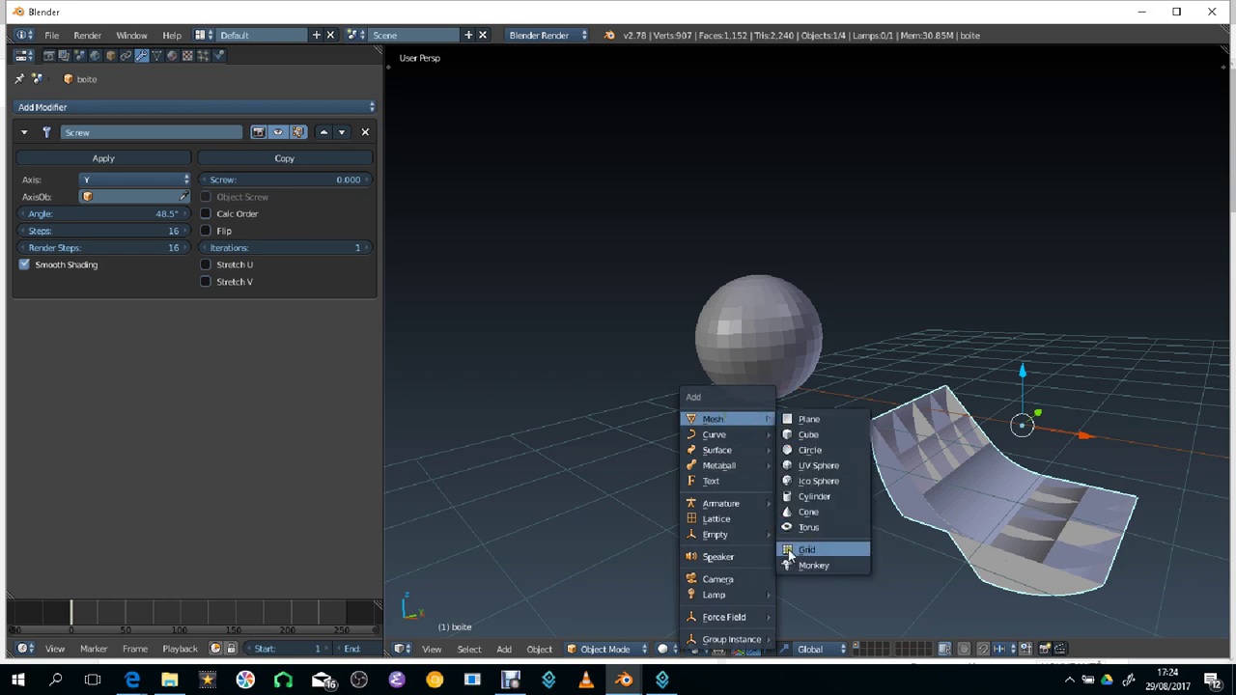
# Step: Add a new 10×10 Grid mesh and move it off to one side of the curved sheet
pyautogui.click(807, 549)
pyautogui.scroll(-4, 730, 505)
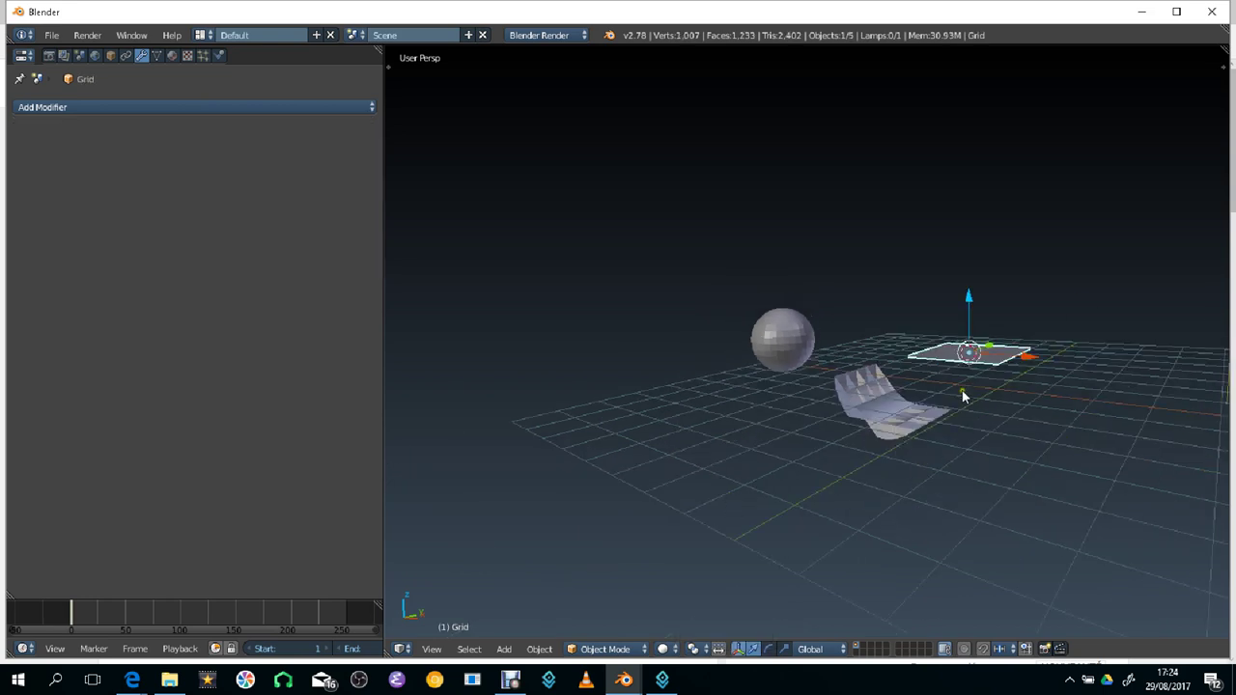
pyautogui.press('KP_Decimal')
pyautogui.moveTo(955, 398)
pyautogui.mouseDown(button='middle')
pyautogui.moveTo(803, 406)
pyautogui.moveTo(908, 452)
pyautogui.mouseUp(button='middle')
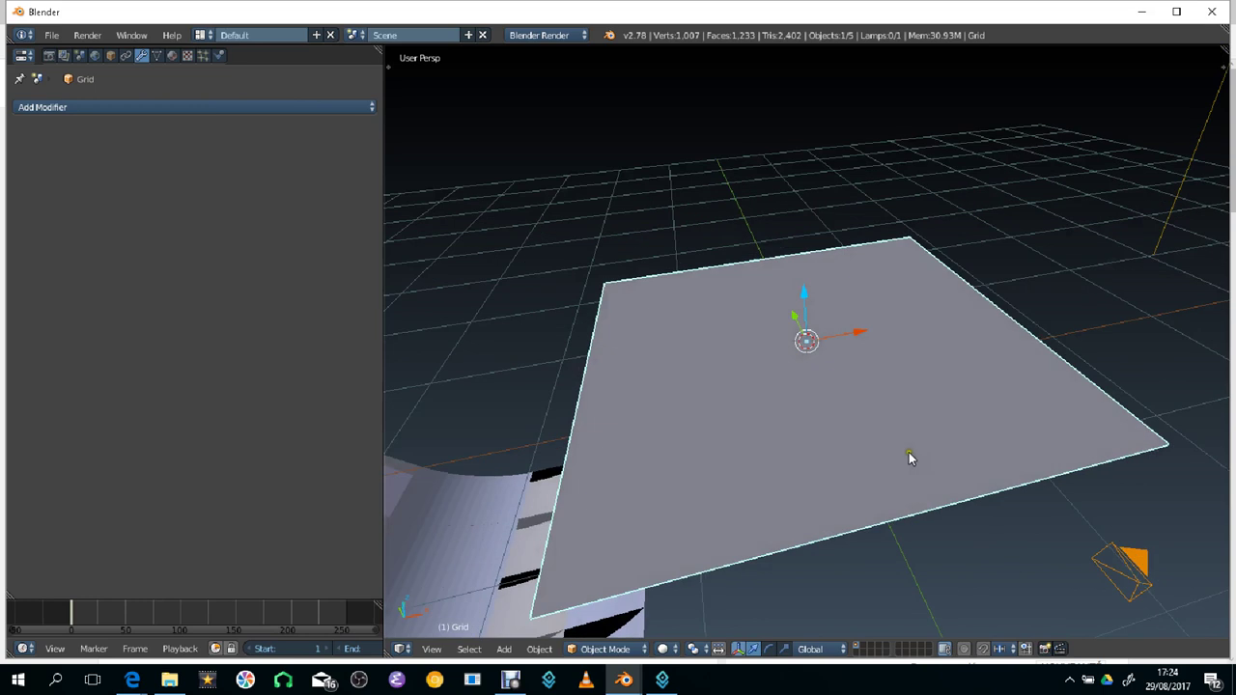
pyautogui.press('Tab')
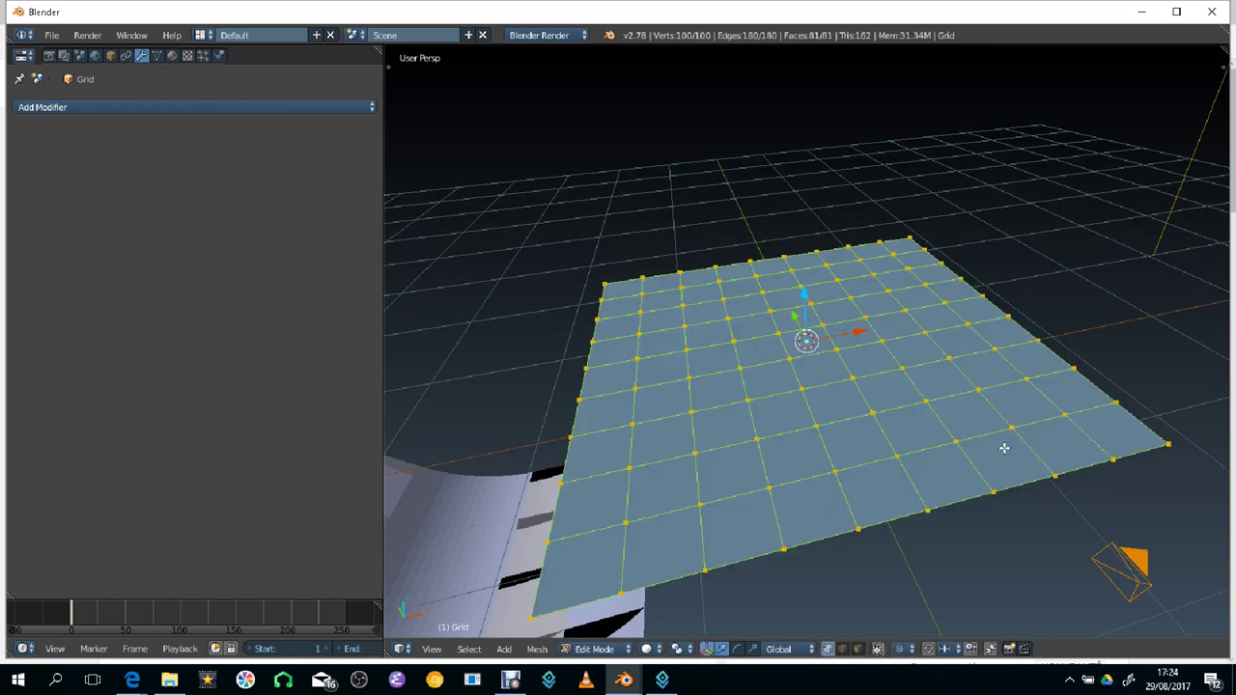
pyautogui.scroll(-1, 796, 388)
pyautogui.press('Tab')
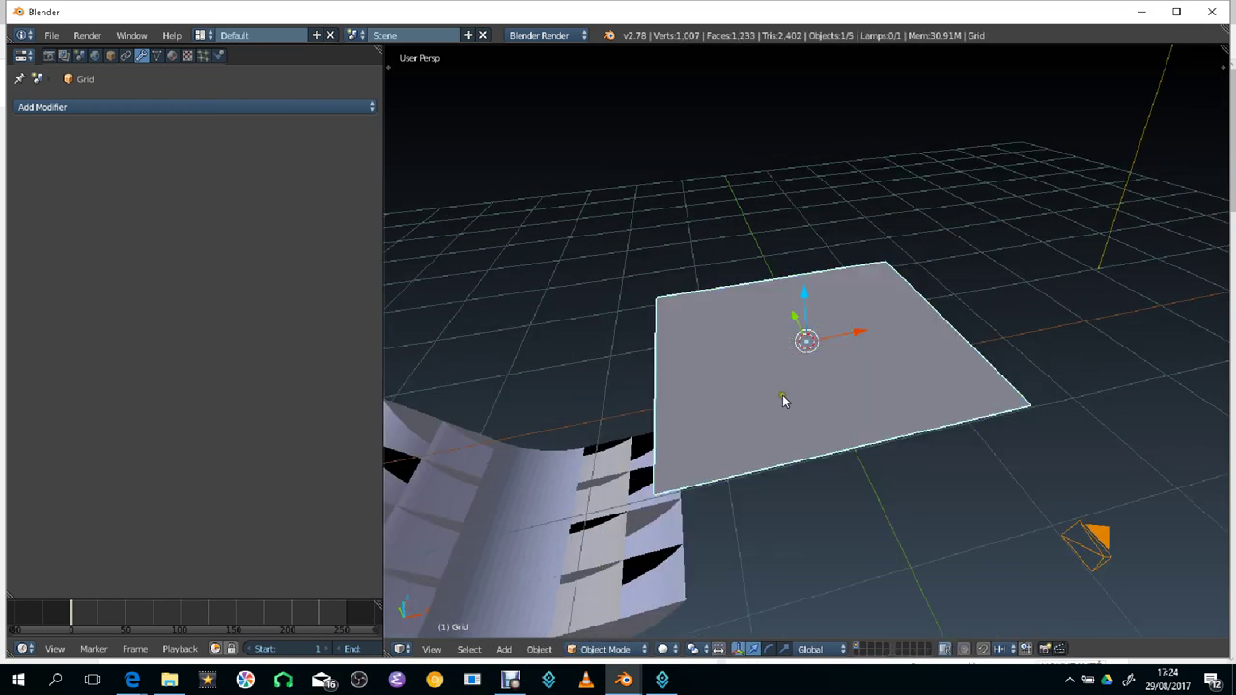
pyautogui.moveTo(831, 340)
pyautogui.mouseDown(button='right')
pyautogui.moveTo(1012, 299)
pyautogui.moveTo(839, 181)
pyautogui.mouseUp(button='right')
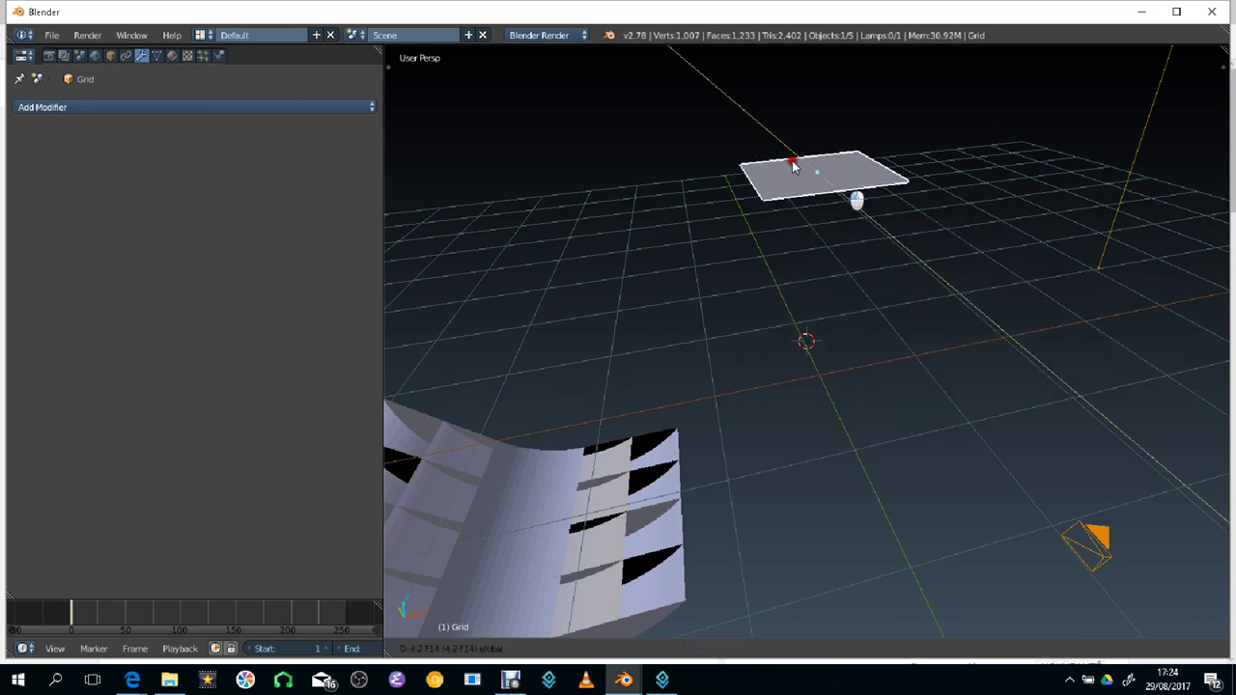
pyautogui.moveTo(684, 302)
pyautogui.mouseDown(button='middle')
pyautogui.moveTo(692, 396)
pyautogui.moveTo(629, 359)
pyautogui.mouseUp(button='middle')
# Step: Select the boite sheet, set its Screw axis to Z and shrink the angle to a few degrees
pyautogui.rightClick(692, 409)
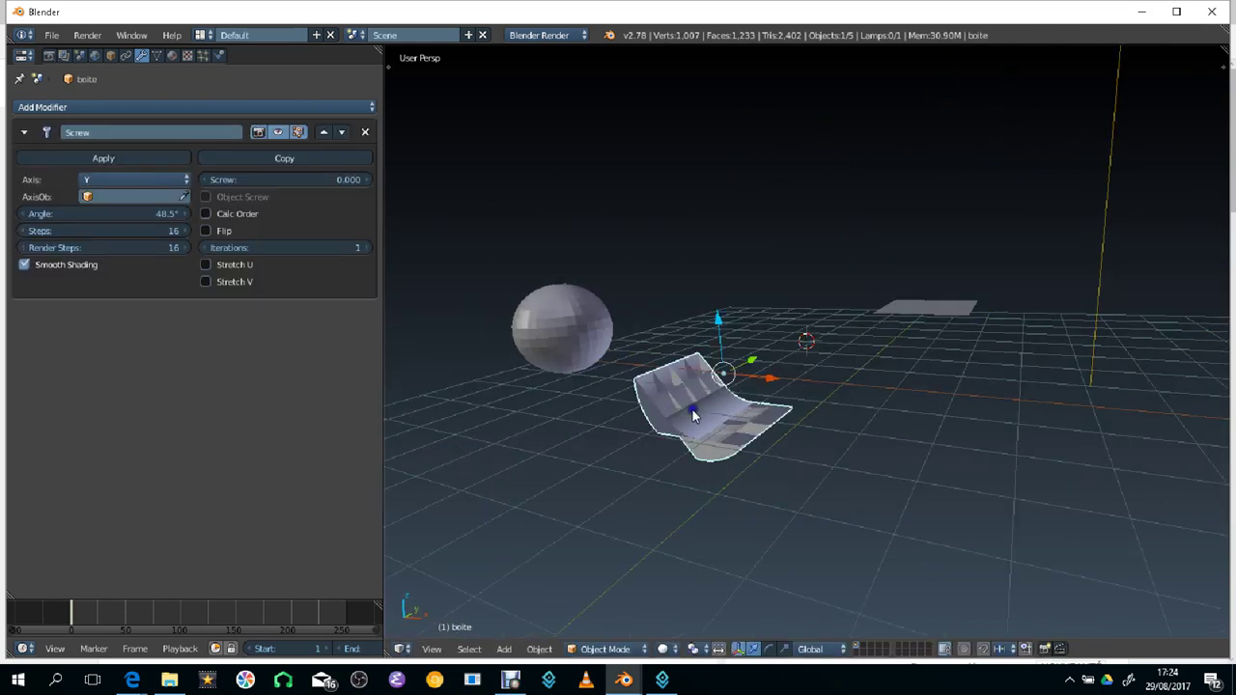
pyautogui.moveTo(741, 407); pyautogui.dragTo(790, 416, button='middle')
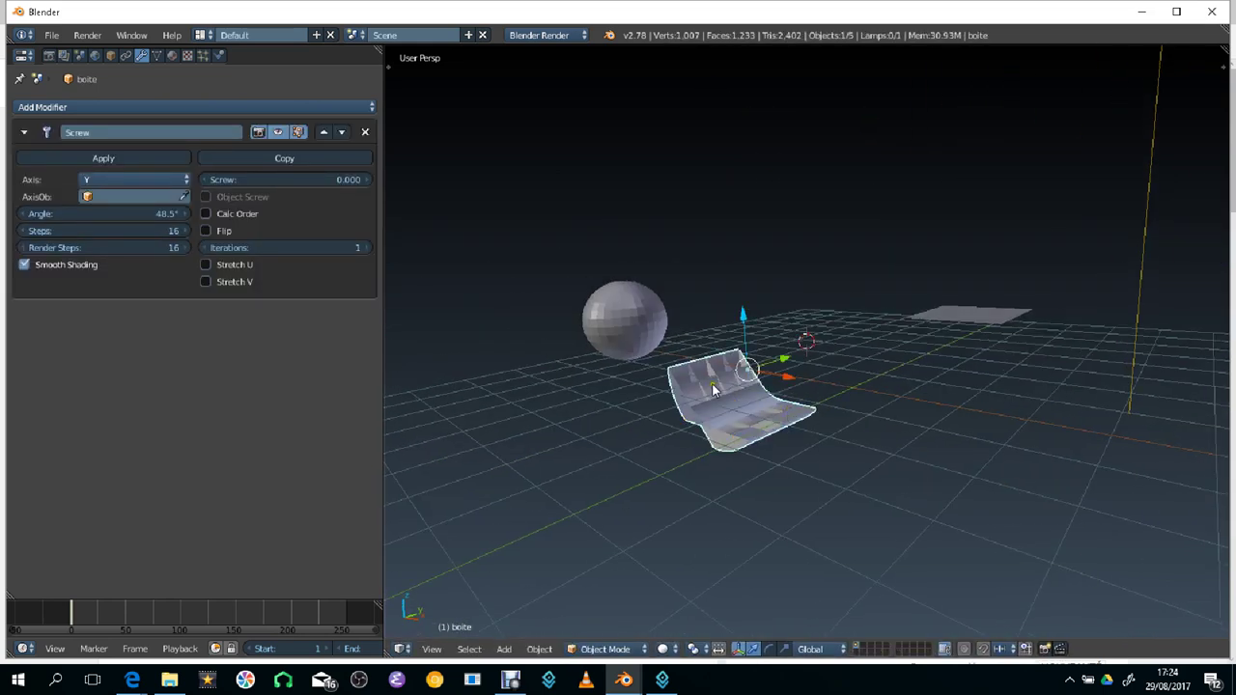
pyautogui.moveTo(711, 384); pyautogui.dragTo(684, 376, button='middle')
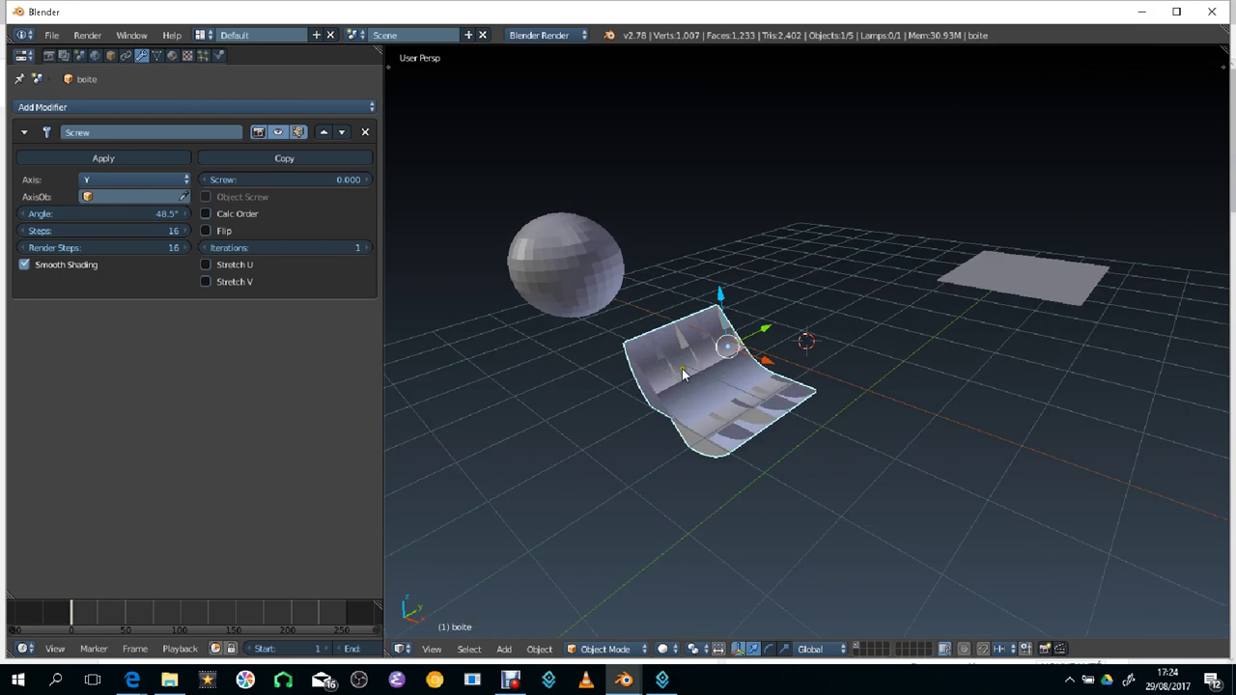
pyautogui.click(116, 186)
pyautogui.click(101, 132)
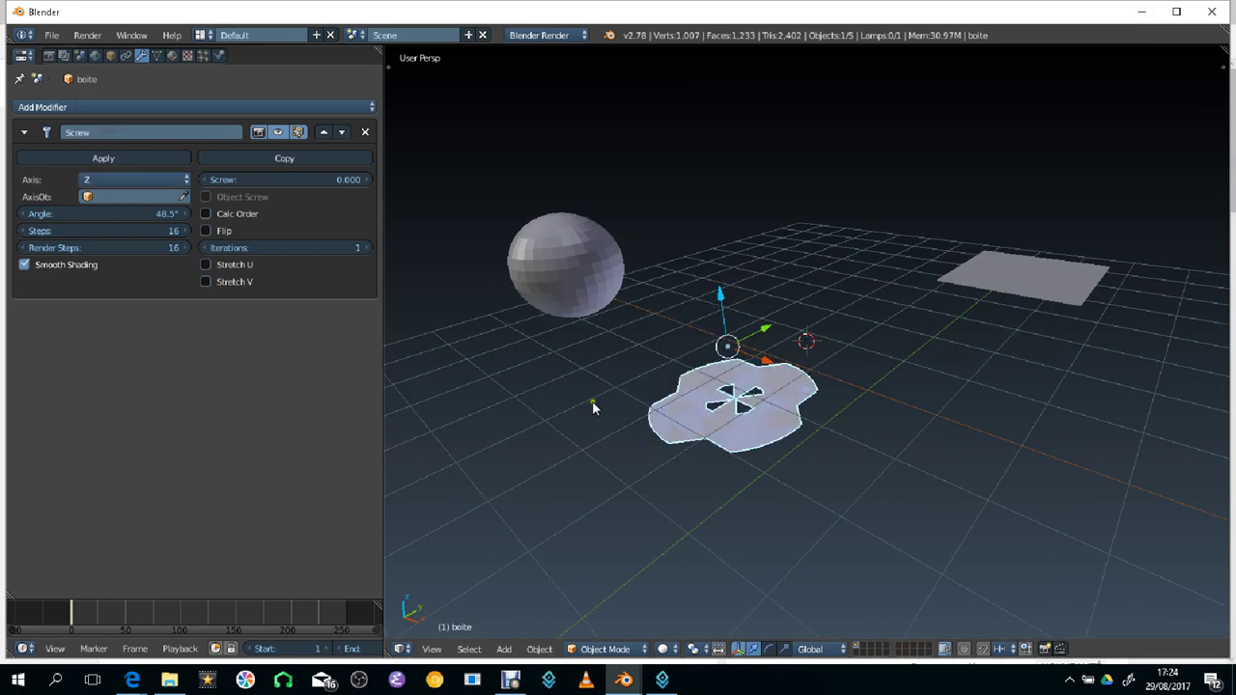
pyautogui.moveTo(592, 406)
pyautogui.mouseDown(button='middle')
pyautogui.moveTo(774, 433)
pyautogui.moveTo(534, 366)
pyautogui.moveTo(731, 510)
pyautogui.moveTo(628, 463)
pyautogui.mouseUp(button='middle')
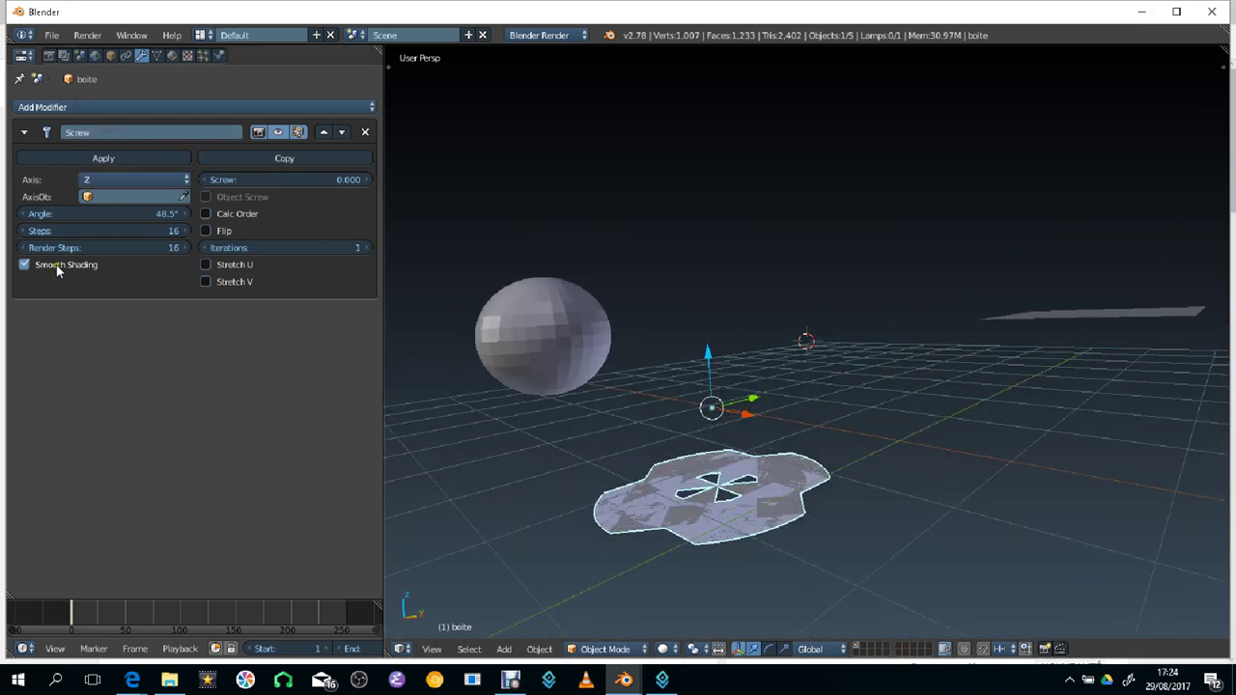
pyautogui.moveTo(151, 213)
pyautogui.mouseDown()
pyautogui.moveTo(1063, 203)
pyautogui.moveTo(1043, 205)
pyautogui.mouseUp()
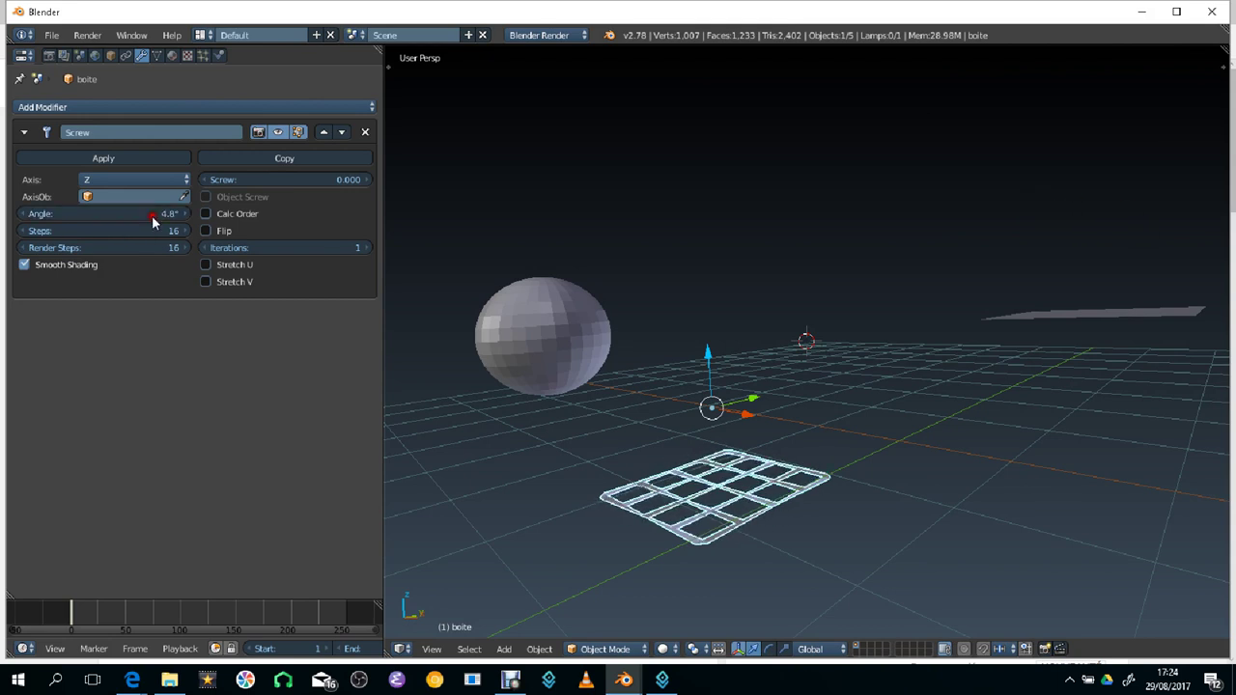
pyautogui.scroll(1, 685, 551)
pyautogui.scroll(1, 685, 552)
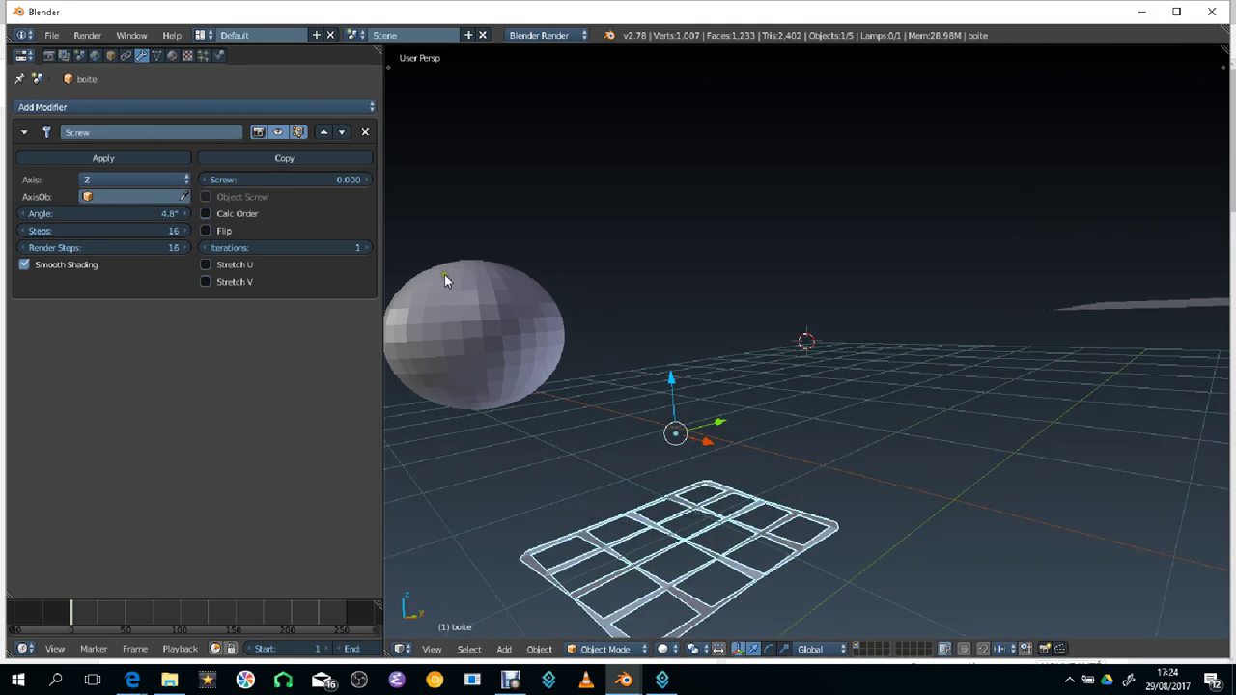
# Step: Set the Screw axis back to Y and widen the sweep to about 40°
pyautogui.click(114, 181)
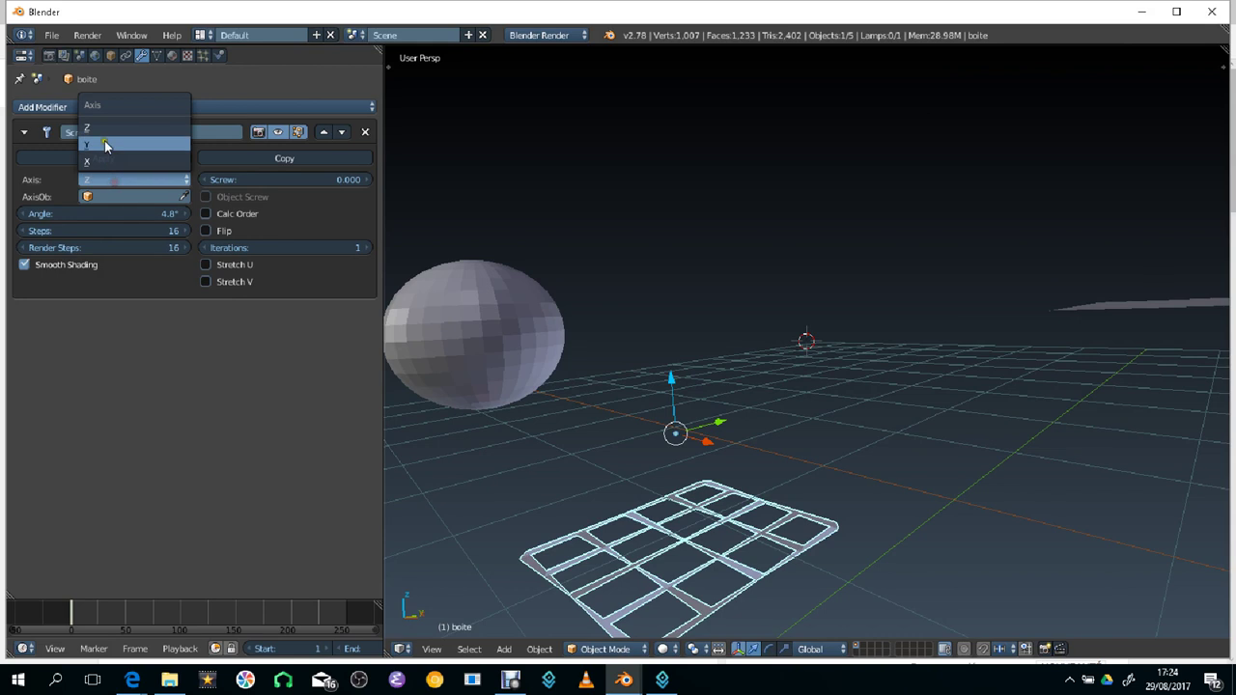
pyautogui.click(106, 146)
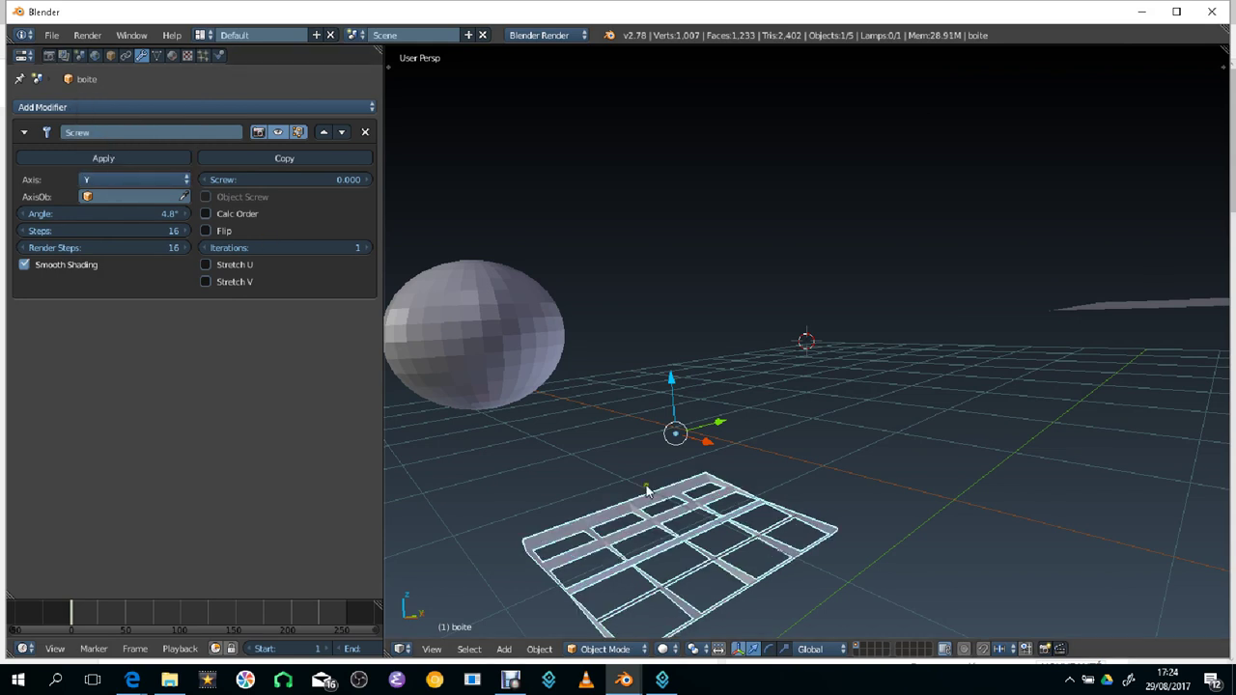
pyautogui.scroll(2, 704, 477)
pyautogui.scroll(-1, 692, 473)
pyautogui.scroll(-3, 692, 466)
pyautogui.moveTo(691, 467); pyautogui.dragTo(750, 461, button='middle')
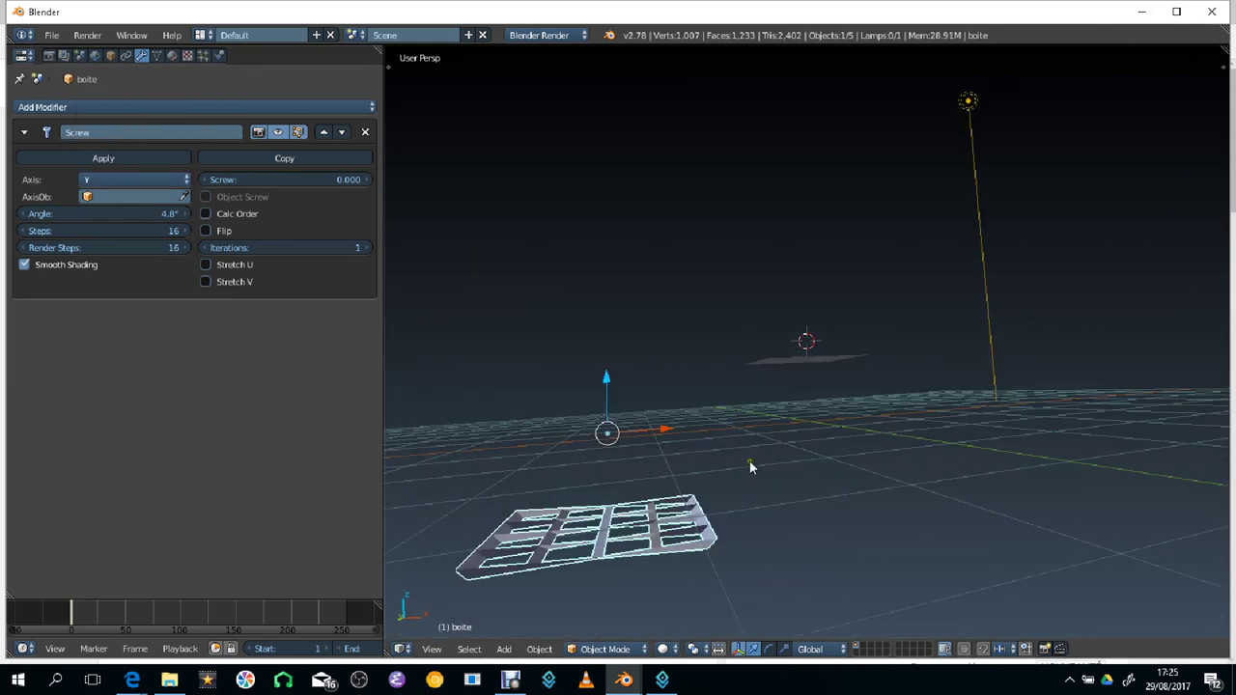
pyautogui.moveTo(92, 213)
pyautogui.mouseDown()
pyautogui.moveTo(337, 192)
pyautogui.moveTo(777, 111)
pyautogui.moveTo(662, 69)
pyautogui.moveTo(387, 124)
pyautogui.moveTo(450, 234)
pyautogui.moveTo(244, 180)
pyautogui.moveTo(77, 160)
pyautogui.moveTo(47, 130)
pyautogui.moveTo(77, 222)
pyautogui.mouseUp()
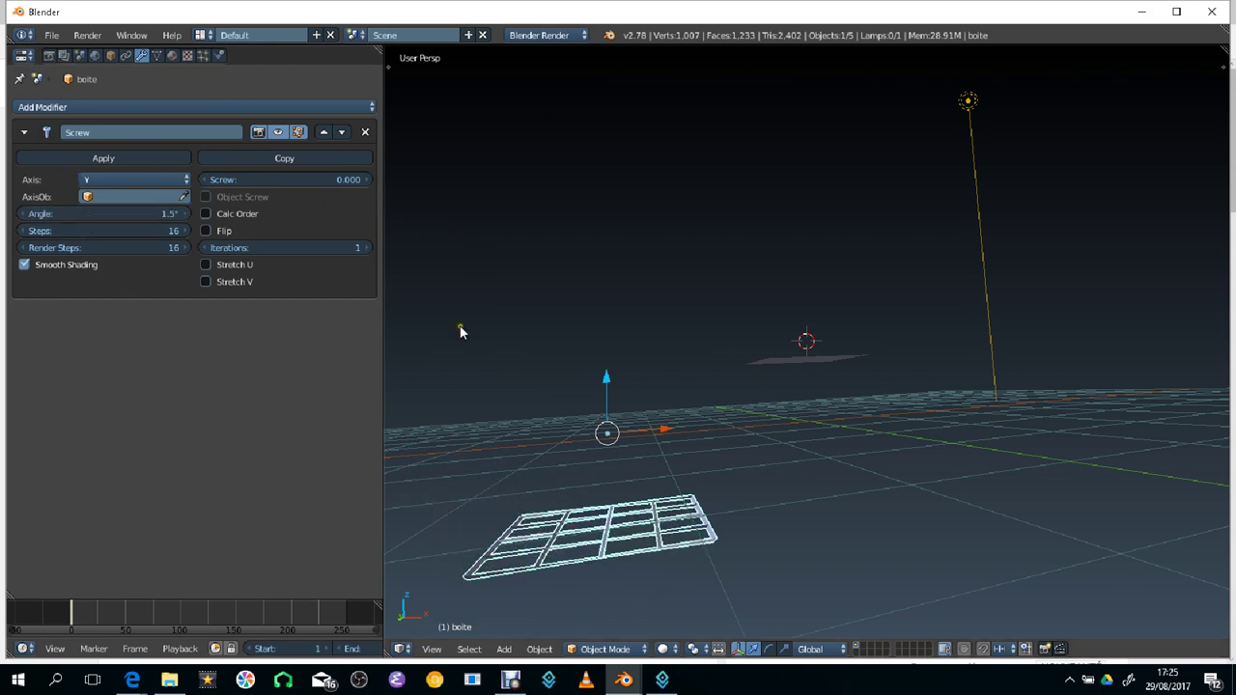
# Step: Bend the sheet to about 72°, move it up beside the sphere, then narrow it to about 50°
pyautogui.press('Tab')
pyautogui.moveTo(676, 544)
pyautogui.mouseDown(button='middle')
pyautogui.moveTo(576, 541)
pyautogui.moveTo(681, 558)
pyautogui.moveTo(862, 549)
pyautogui.moveTo(406, 425)
pyautogui.mouseUp(button='middle')
pyautogui.press('Tab')
pyautogui.moveTo(80, 213); pyautogui.dragTo(294, 384)
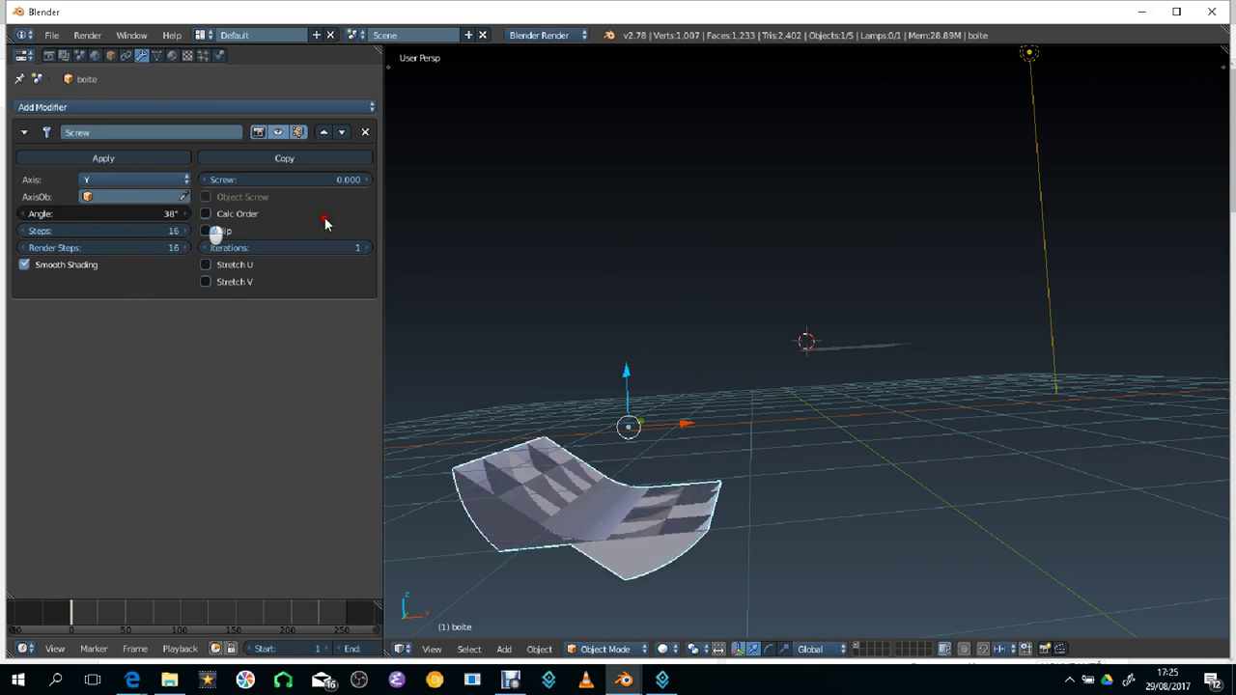
pyautogui.moveTo(406, 425)
pyautogui.mouseDown(button='middle')
pyautogui.moveTo(448, 456)
pyautogui.moveTo(541, 458)
pyautogui.mouseUp(button='middle')
pyautogui.moveTo(708, 430)
pyautogui.mouseDown(button='middle')
pyautogui.moveTo(634, 428)
pyautogui.moveTo(742, 473)
pyautogui.moveTo(693, 500)
pyautogui.mouseUp(button='middle')
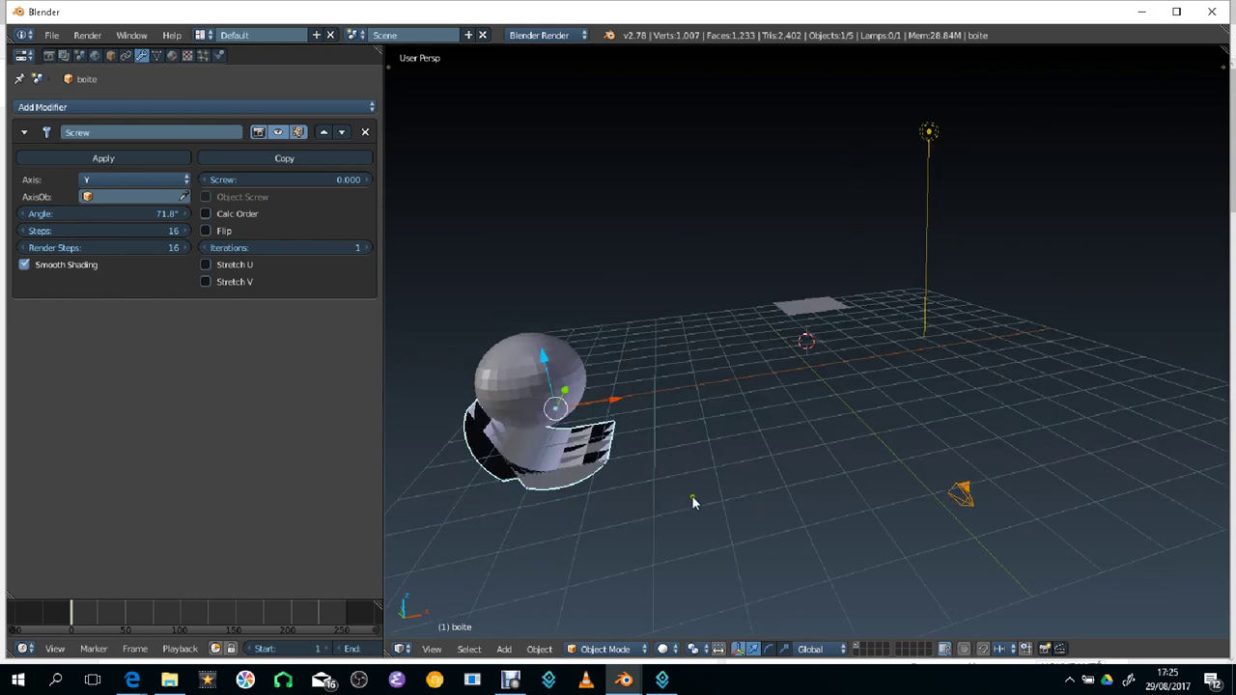
pyautogui.moveTo(560, 406); pyautogui.dragTo(618, 313)
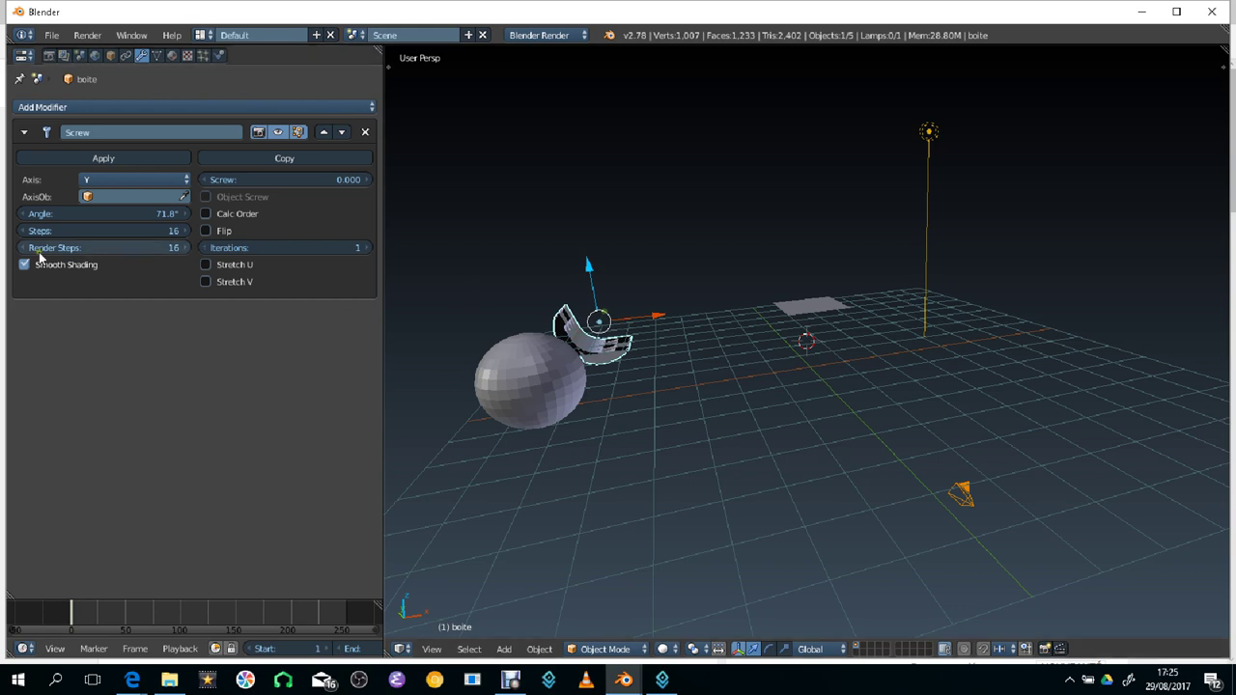
pyautogui.moveTo(41, 214); pyautogui.dragTo(91, 213)
# Step: Delete the Screw modifier, leaving boite a flat subdivided plane
pyautogui.click(365, 132)
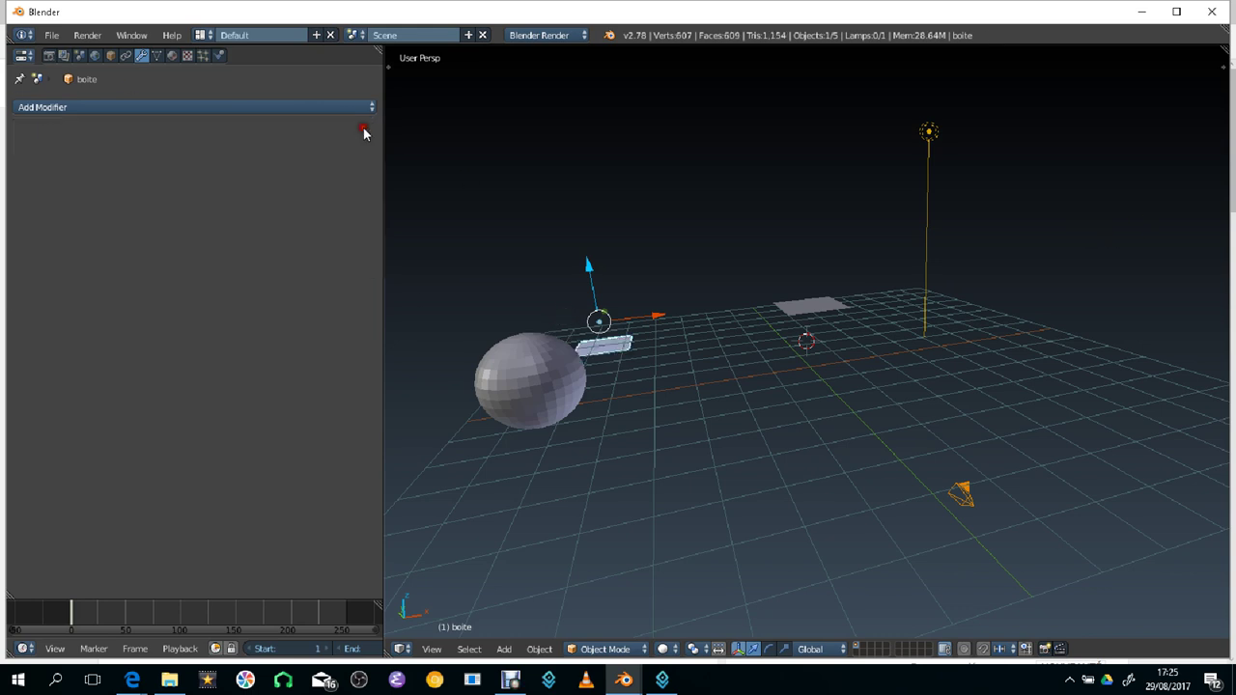
pyautogui.moveTo(618, 367)
pyautogui.mouseDown(button='middle')
pyautogui.moveTo(732, 331)
pyautogui.moveTo(759, 348)
pyautogui.moveTo(750, 389)
pyautogui.moveTo(781, 429)
pyautogui.moveTo(839, 421)
pyautogui.mouseUp(button='middle')
pyautogui.scroll(5, 724, 331)
pyautogui.moveTo(796, 148)
pyautogui.mouseDown(button='middle')
pyautogui.moveTo(800, 121)
pyautogui.moveTo(762, 541)
pyautogui.moveTo(656, 347)
pyautogui.mouseUp(button='middle')
pyautogui.scroll(-5, 641, 460)
pyautogui.moveTo(666, 482); pyautogui.dragTo(798, 422, button='middle')
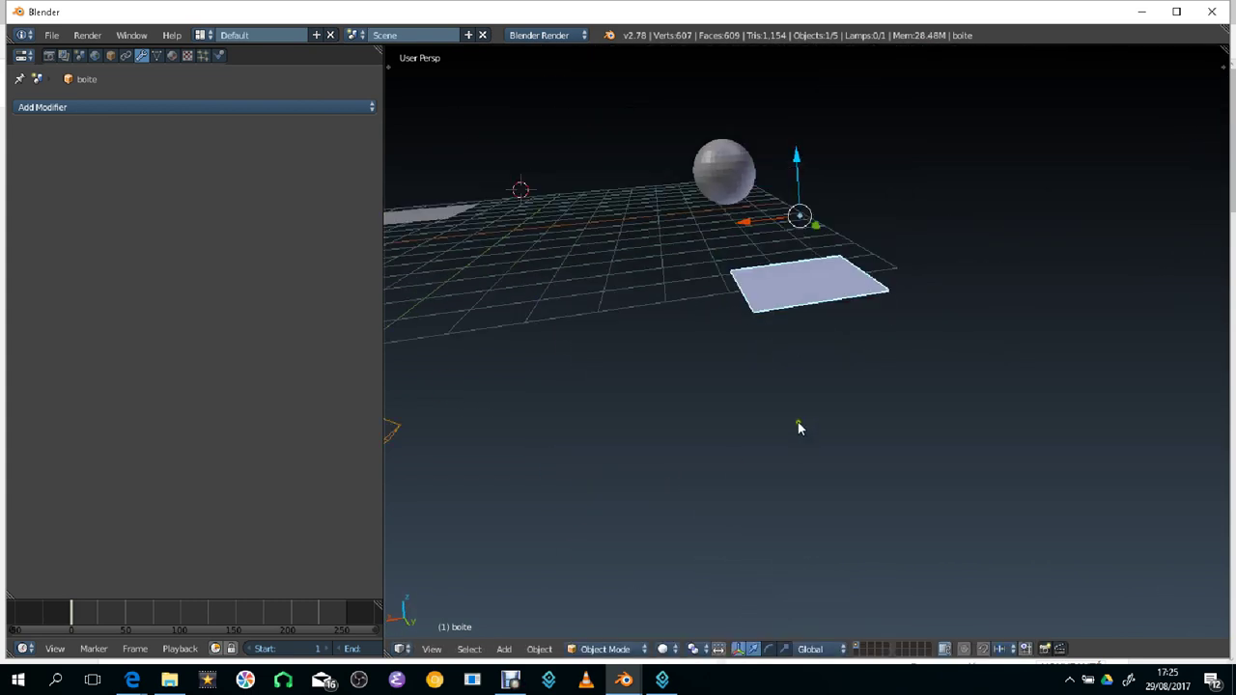
# Step: Slide the plane along Y toward the sphere and back again
pyautogui.moveTo(816, 225); pyautogui.dragTo(801, 217)
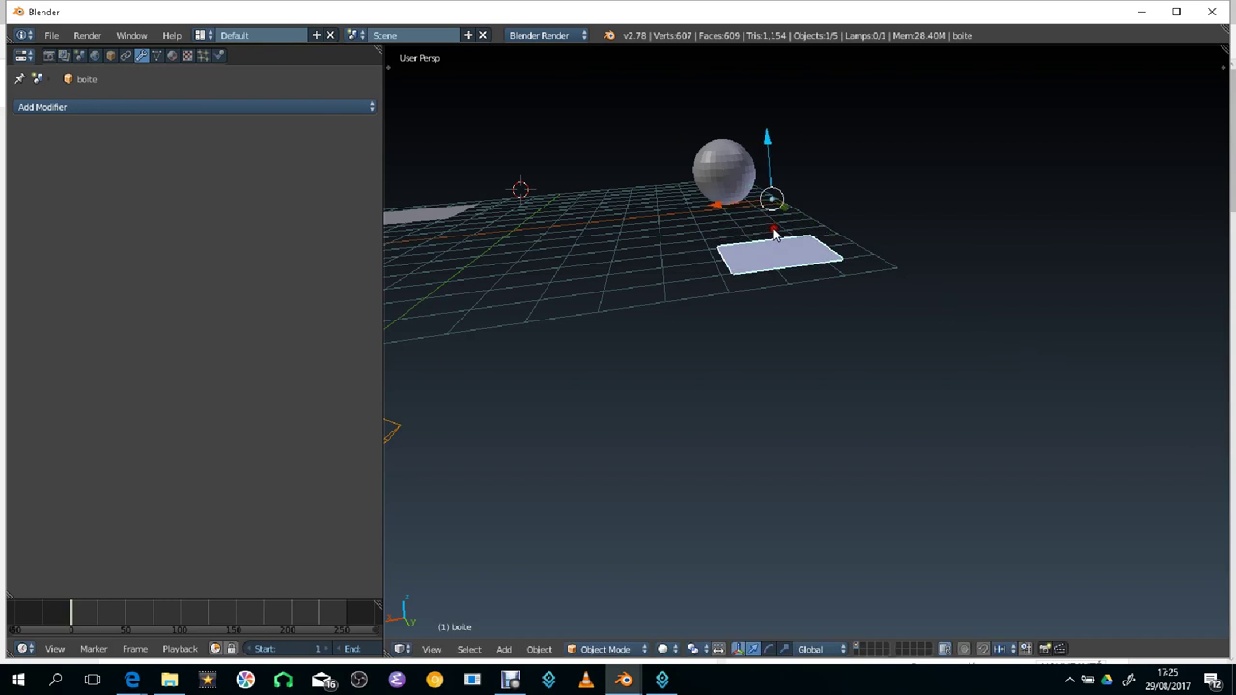
pyautogui.moveTo(802, 218)
pyautogui.mouseDown(button='middle')
pyautogui.moveTo(824, 334)
pyautogui.moveTo(836, 337)
pyautogui.mouseUp(button='middle')
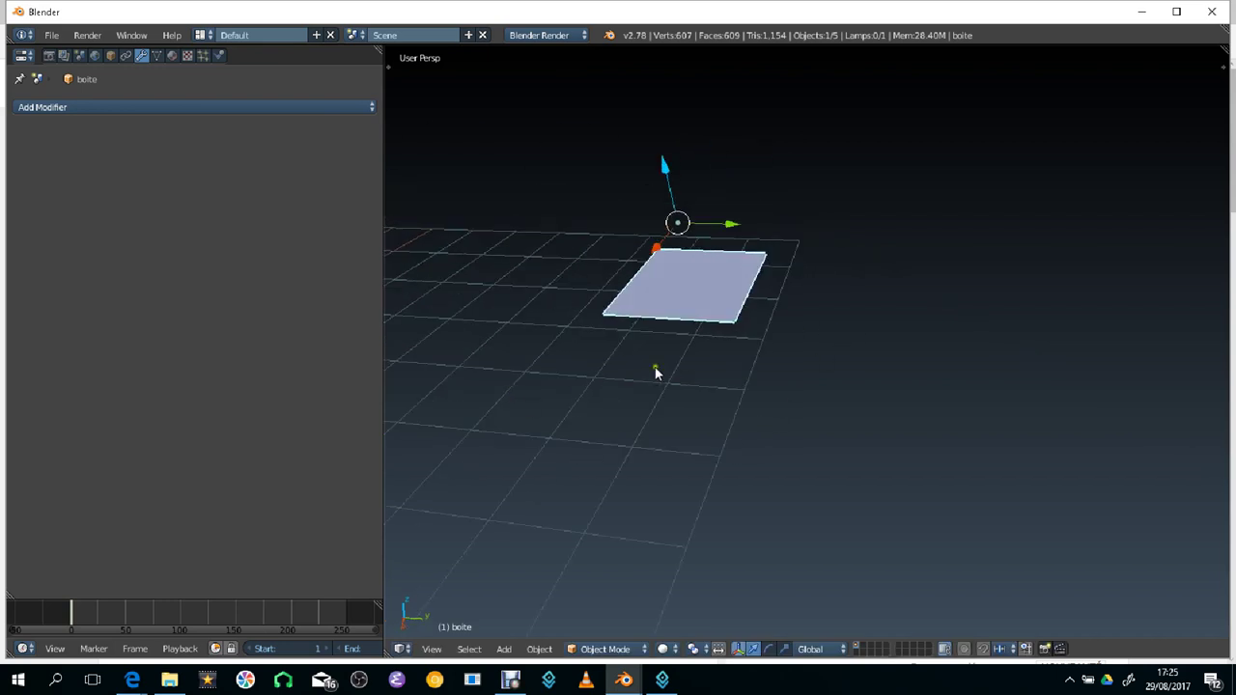
pyautogui.moveTo(698, 287); pyautogui.dragTo(669, 270, button='middle')
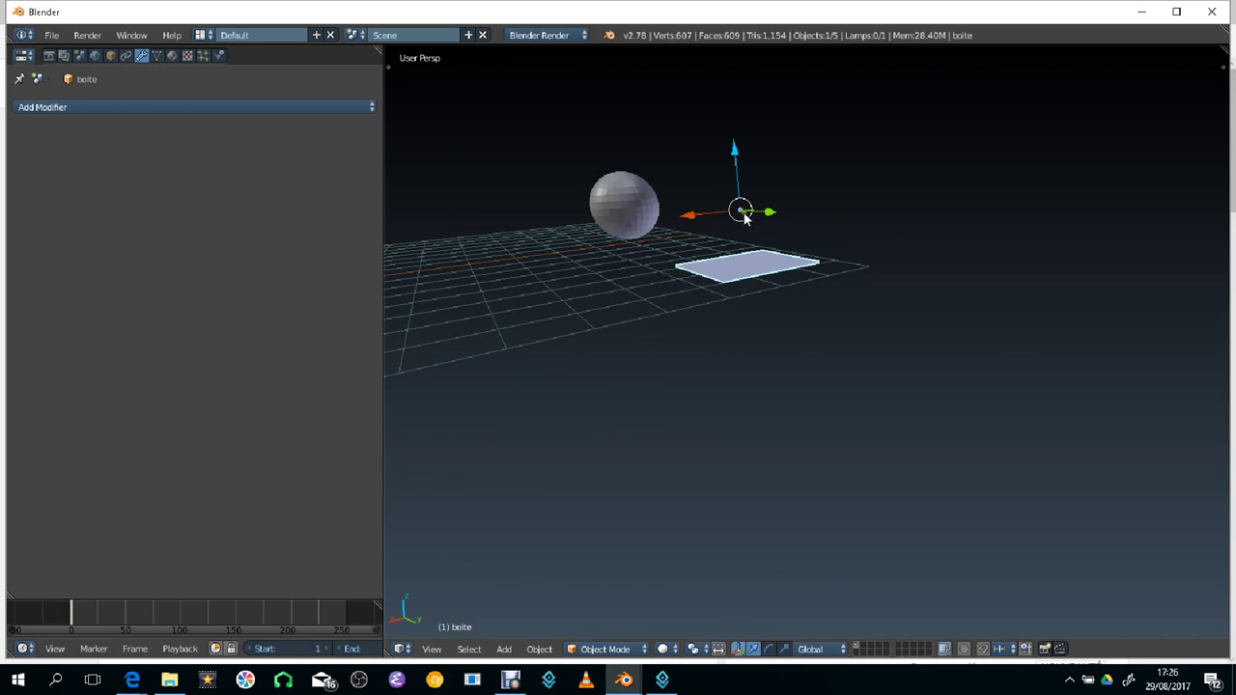
pyautogui.moveTo(720, 232)
pyautogui.mouseDown(button='middle')
pyautogui.moveTo(805, 290)
pyautogui.moveTo(905, 316)
pyautogui.mouseUp(button='middle')
pyautogui.click(58, 107)
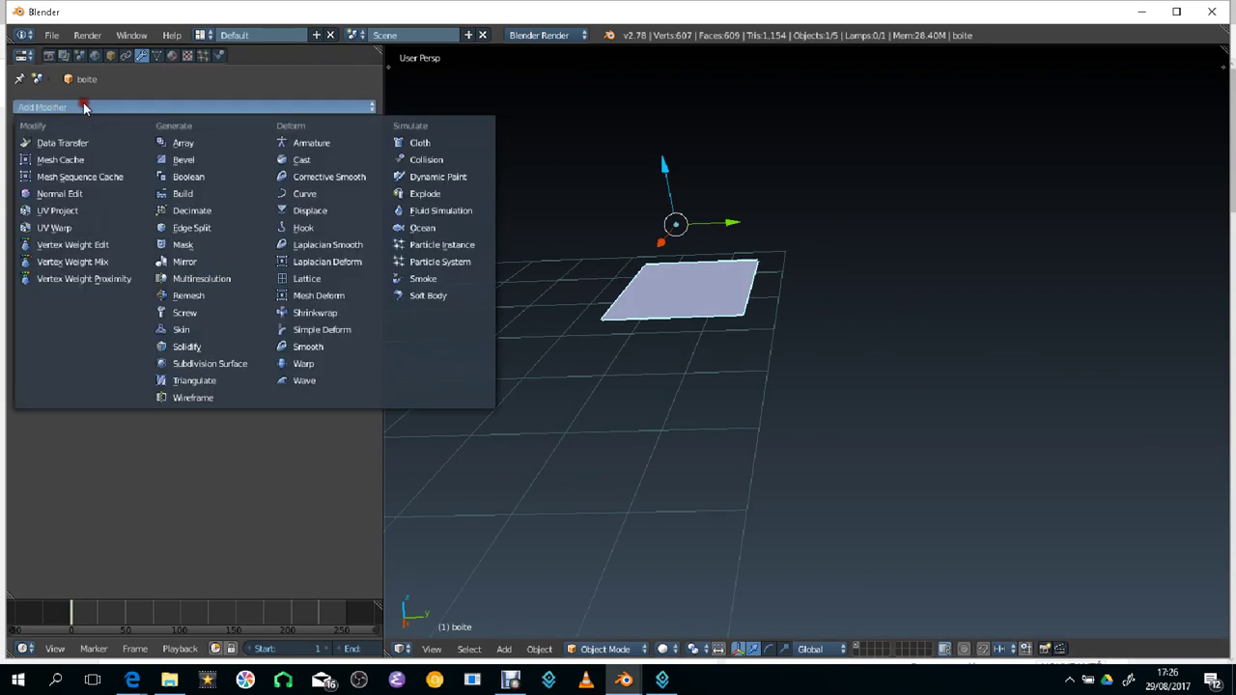
# Step: Add a Screw modifier to boite revolving around Y at about 63.8°, forming a curved sheet
pyautogui.click(187, 314)
pyautogui.moveTo(666, 405); pyautogui.dragTo(772, 453, button='middle')
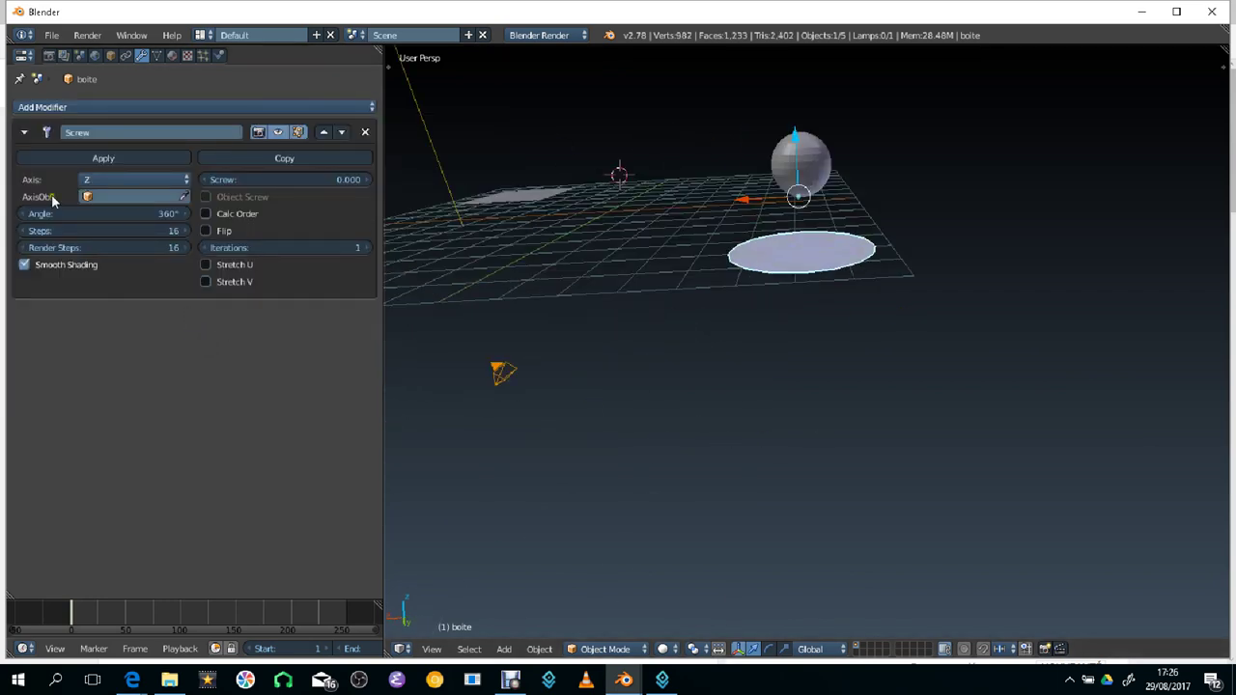
pyautogui.click(87, 179)
pyautogui.click(98, 147)
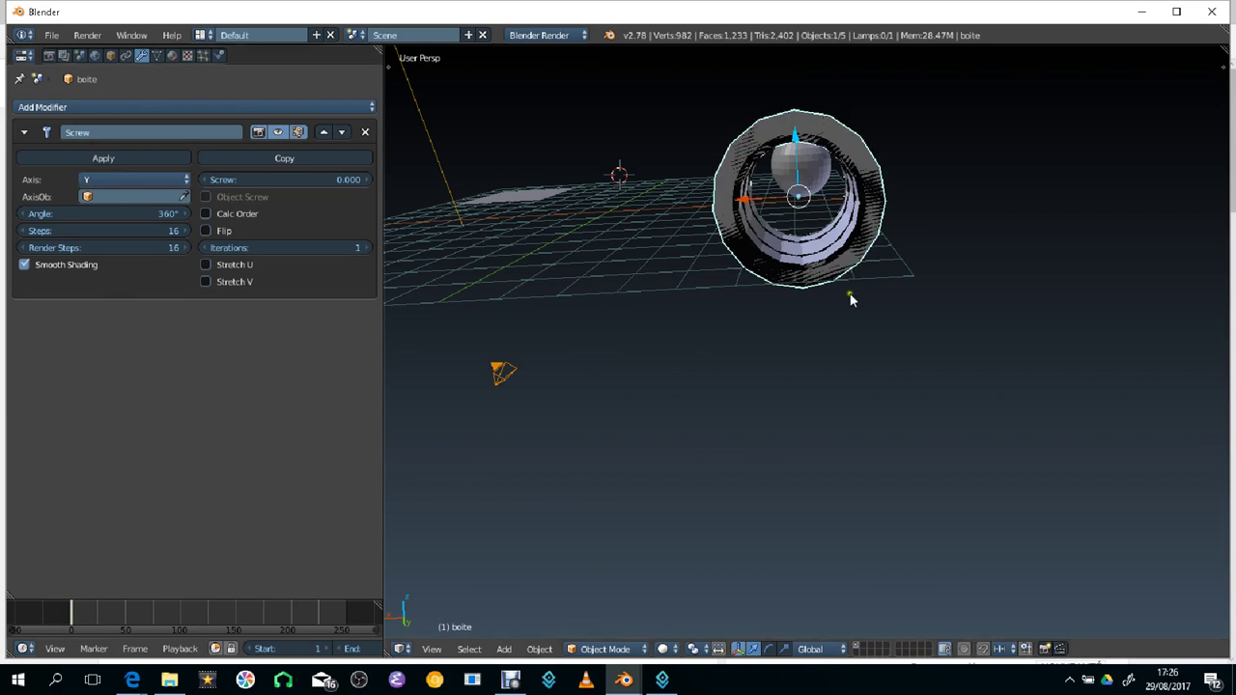
pyautogui.moveTo(850, 296); pyautogui.dragTo(774, 306, button='middle')
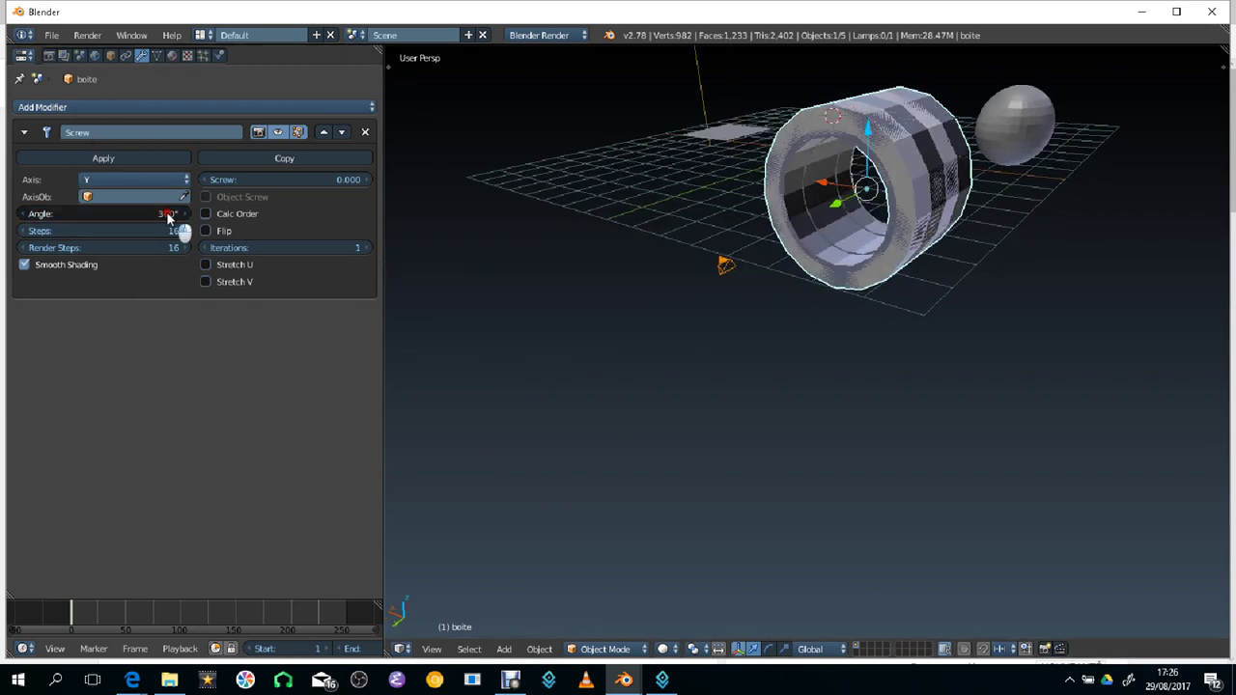
pyautogui.moveTo(158, 215); pyautogui.dragTo(116, 215)
pyautogui.moveTo(708, 208); pyautogui.dragTo(924, 342)
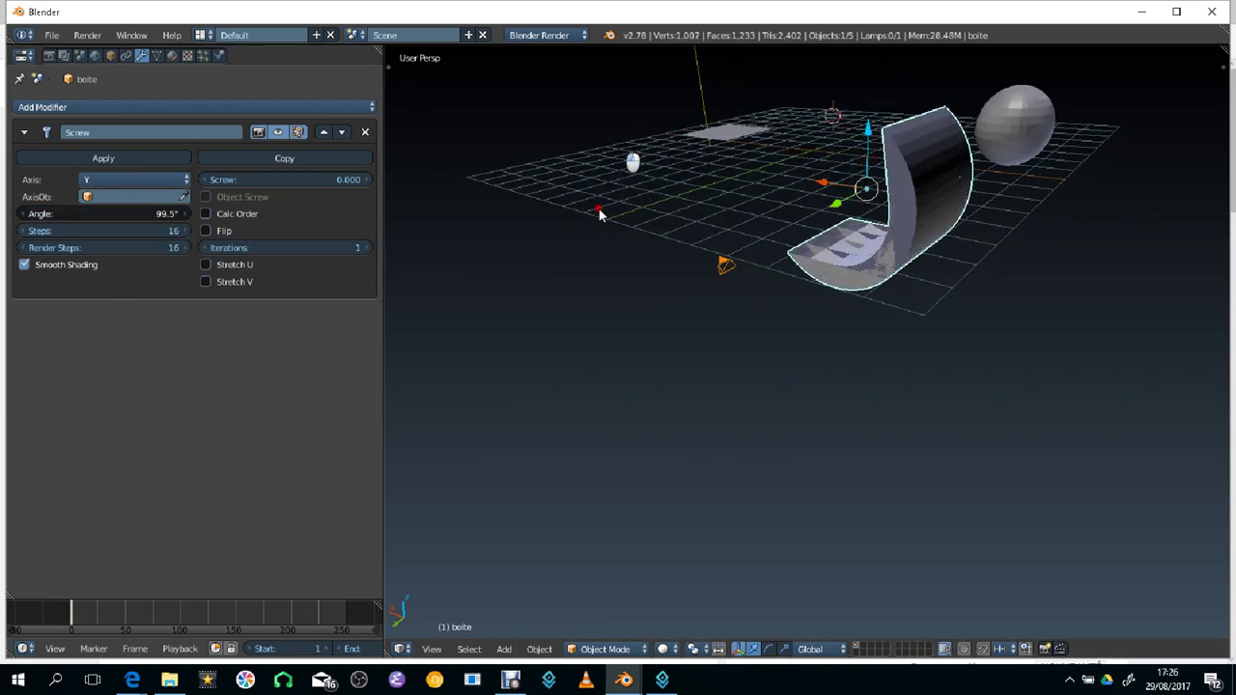
pyautogui.moveTo(924, 341); pyautogui.dragTo(1074, 350, button='middle')
pyautogui.scroll(2, 1074, 351)
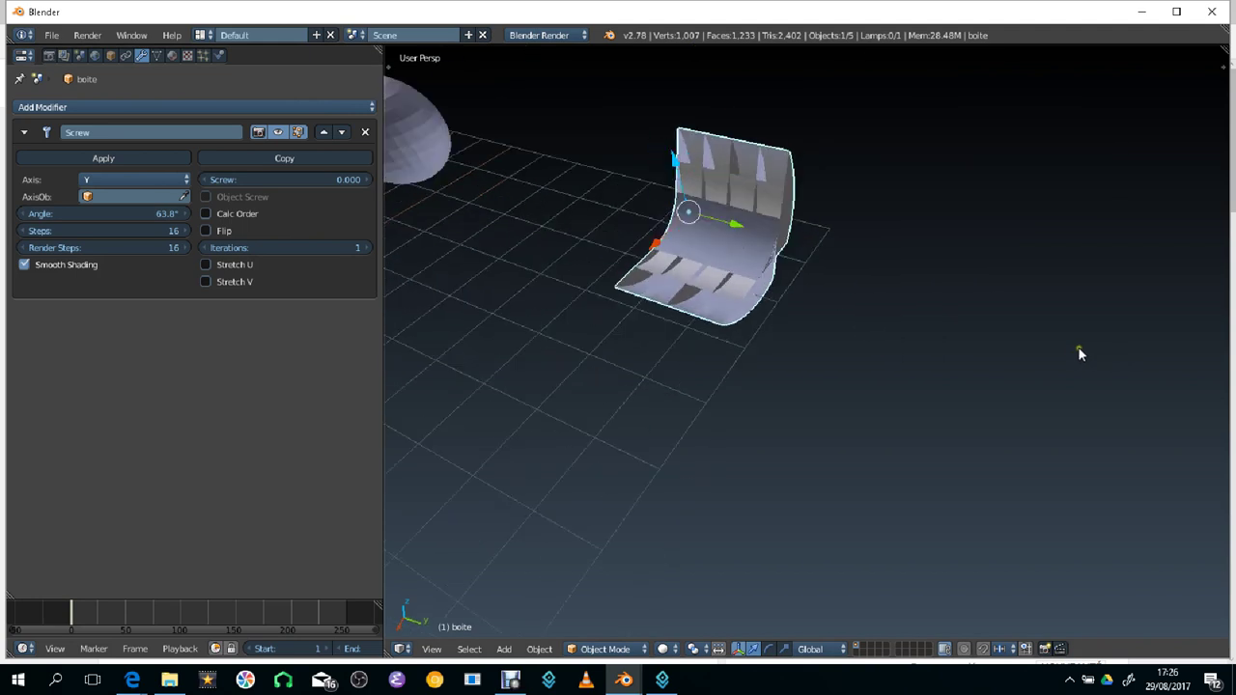
# Step: In Edit Mode, move the sheet's vertices upward and check the result from below
pyautogui.press('Tab')
pyautogui.moveTo(800, 323); pyautogui.dragTo(833, 363, button='middle')
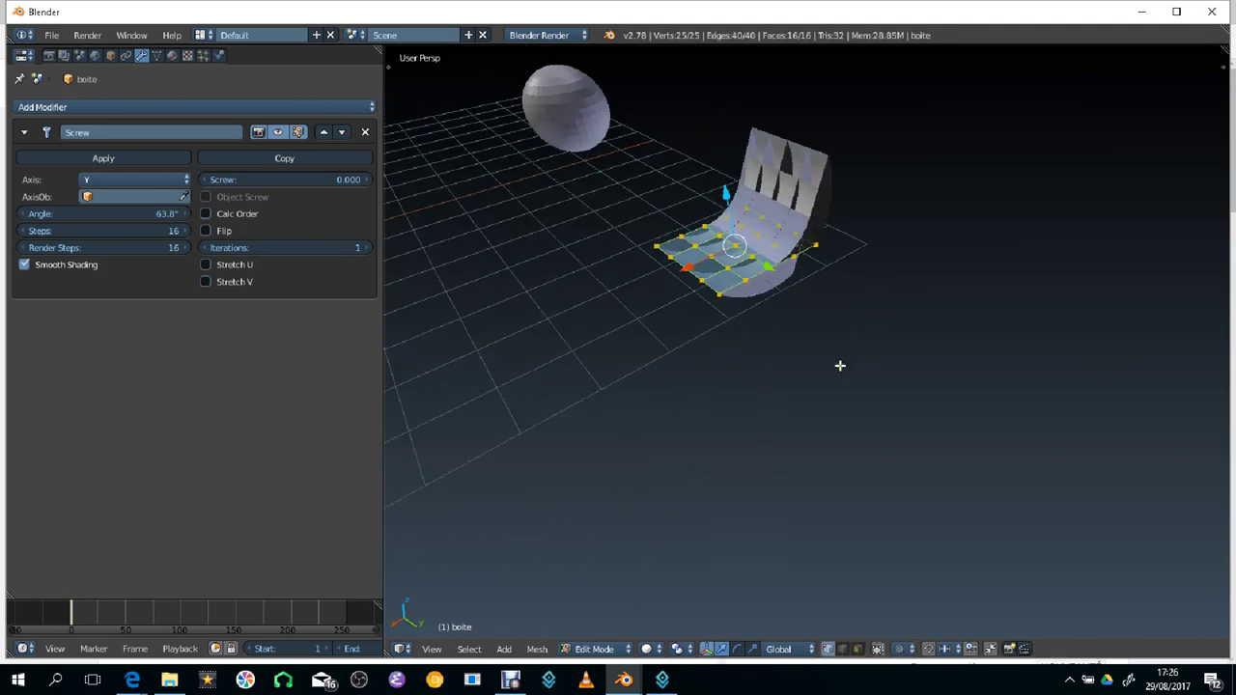
pyautogui.press('g')
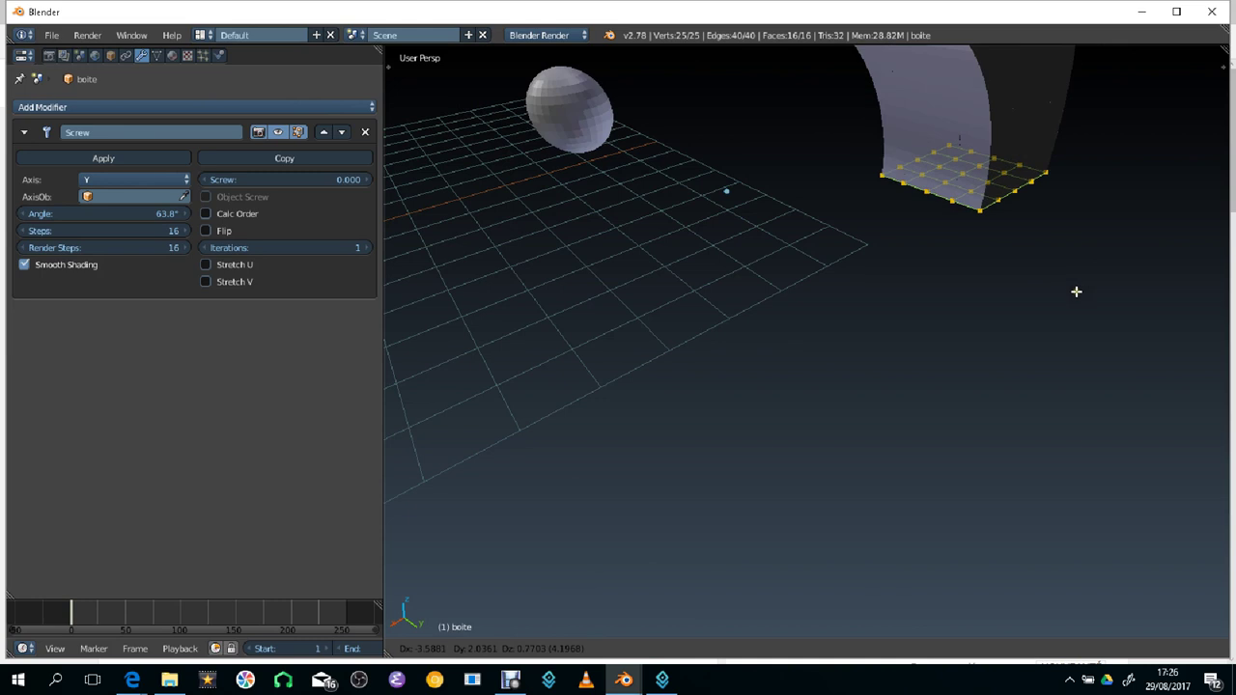
pyautogui.click(1062, 319)
pyautogui.moveTo(1043, 345)
pyautogui.mouseDown(button='middle')
pyautogui.moveTo(998, 406)
pyautogui.moveTo(872, 373)
pyautogui.moveTo(955, 323)
pyautogui.moveTo(766, 189)
pyautogui.mouseUp(button='middle')
pyautogui.scroll(-3, 872, 373)
pyautogui.scroll(2, 766, 189)
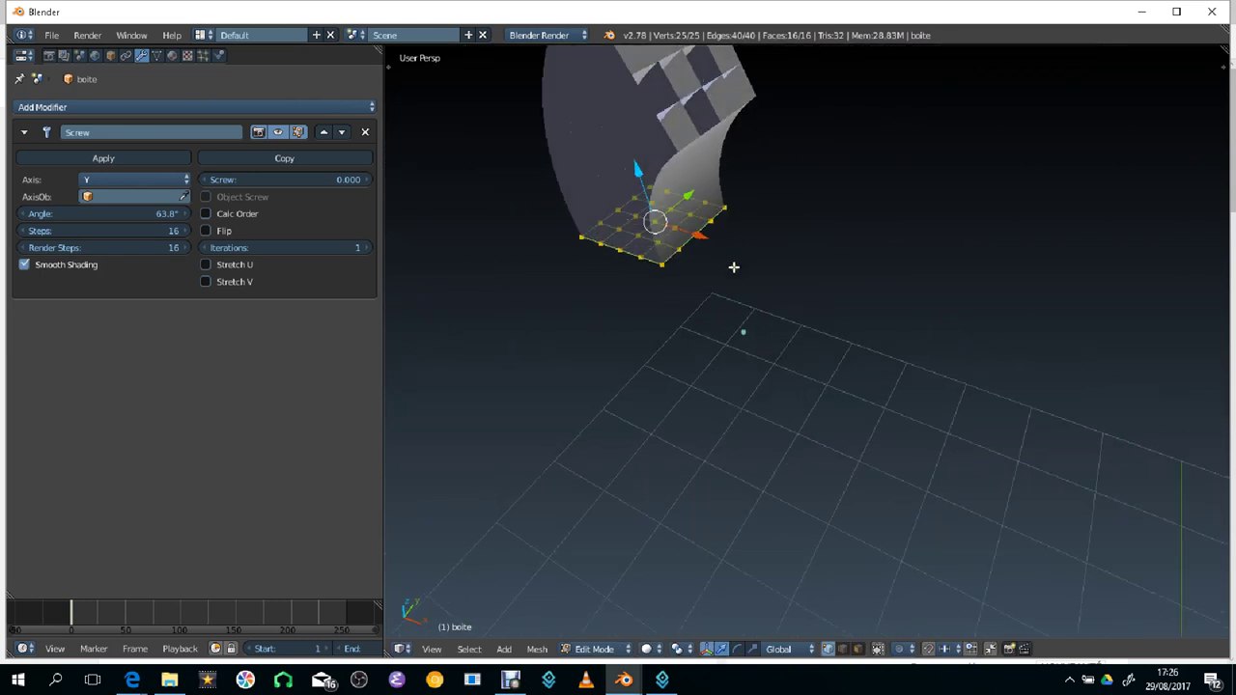
pyautogui.moveTo(734, 242)
pyautogui.mouseDown(button='middle')
pyautogui.moveTo(798, 257)
pyautogui.moveTo(828, 246)
pyautogui.moveTo(816, 256)
pyautogui.mouseUp(button='middle')
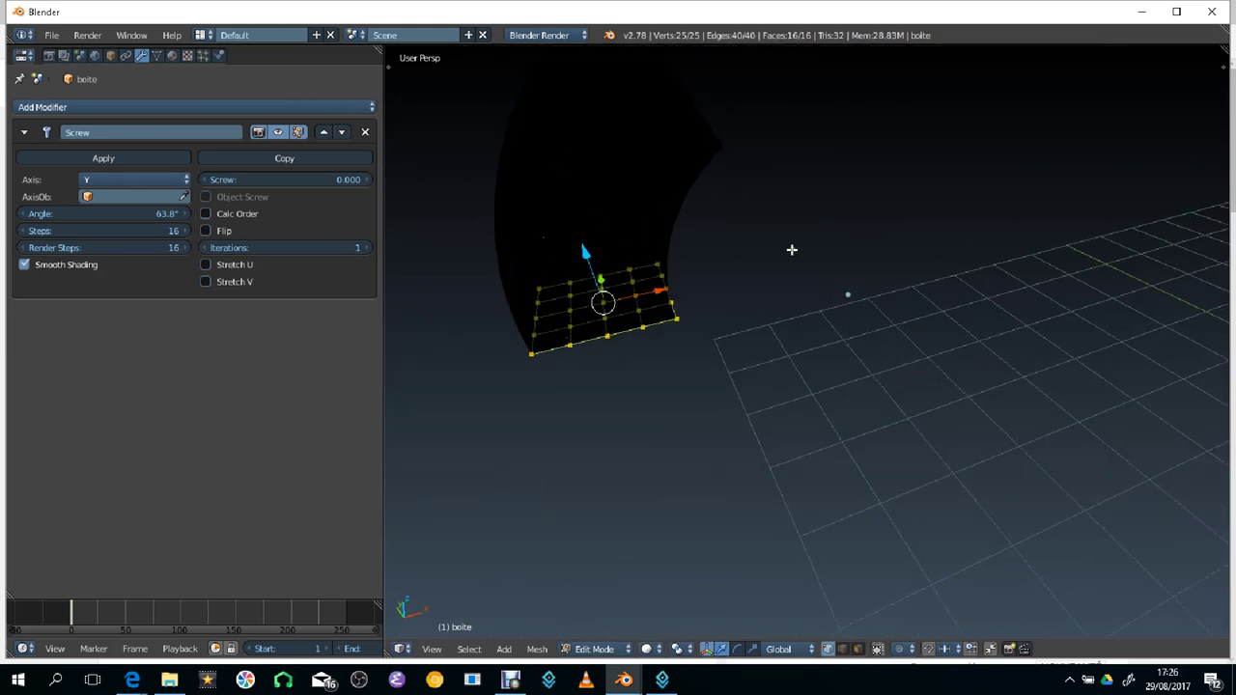
pyautogui.moveTo(133, 680)
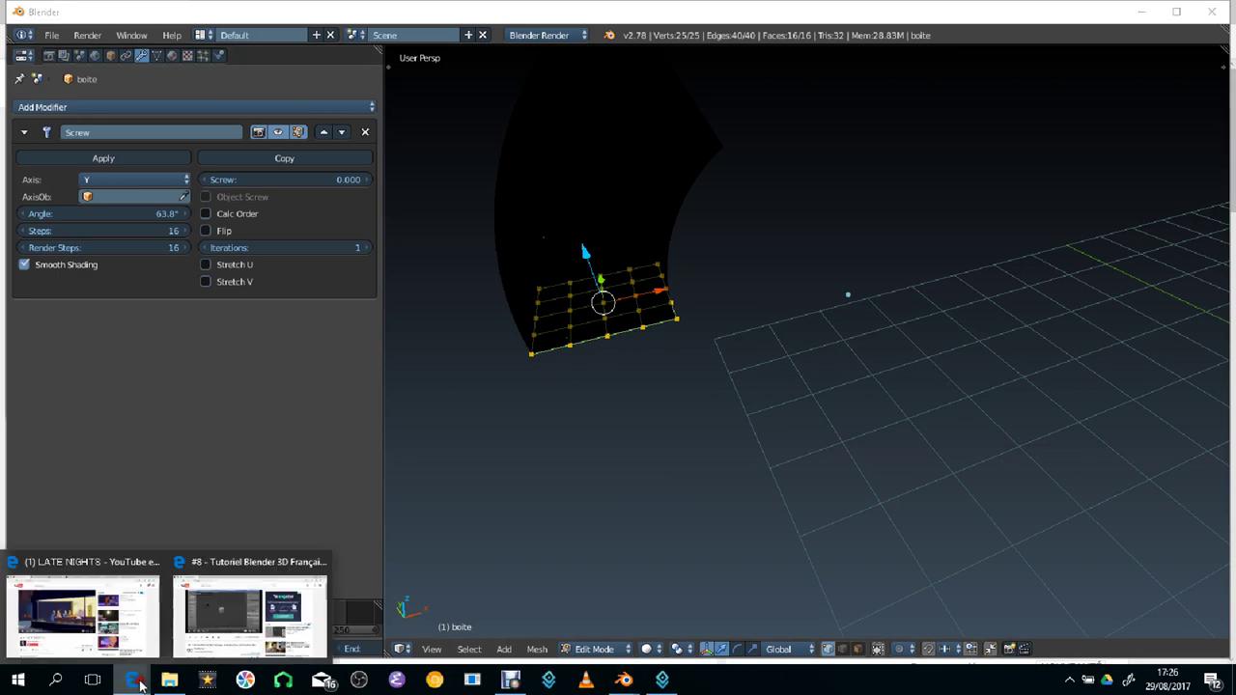
# Step: In a new browser tab on google.fr, search for 'bateau aération'
pyautogui.click(93, 626)
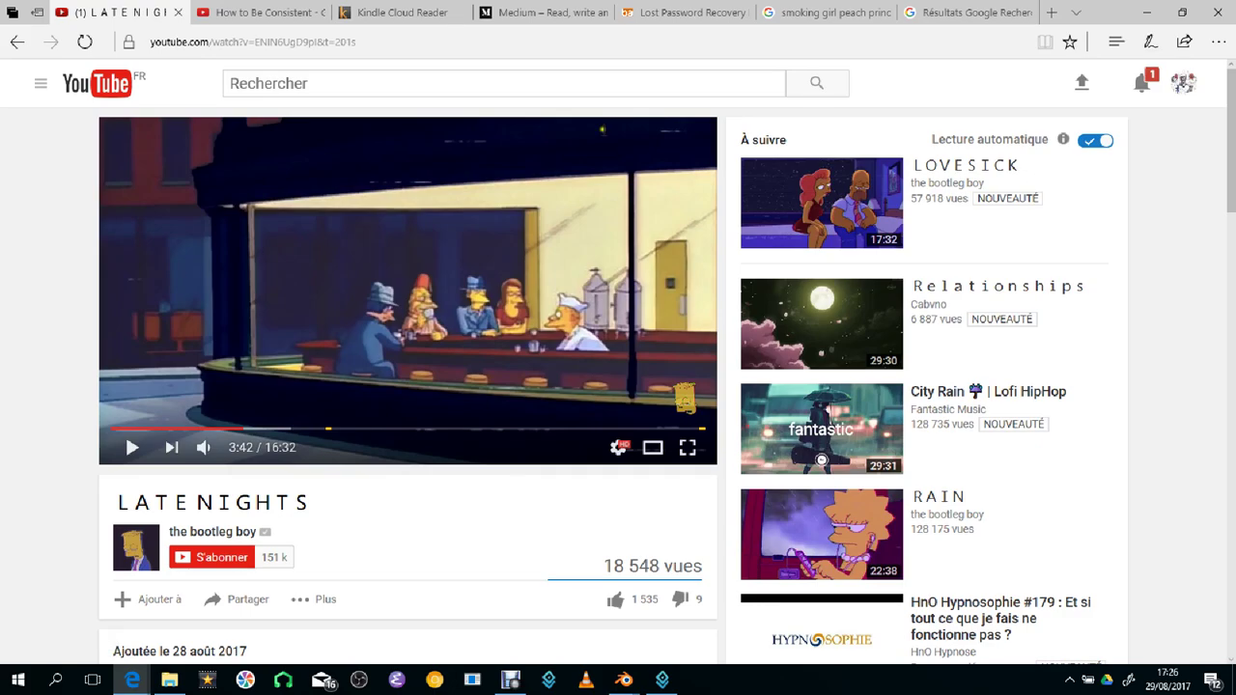
pyautogui.click(1051, 13)
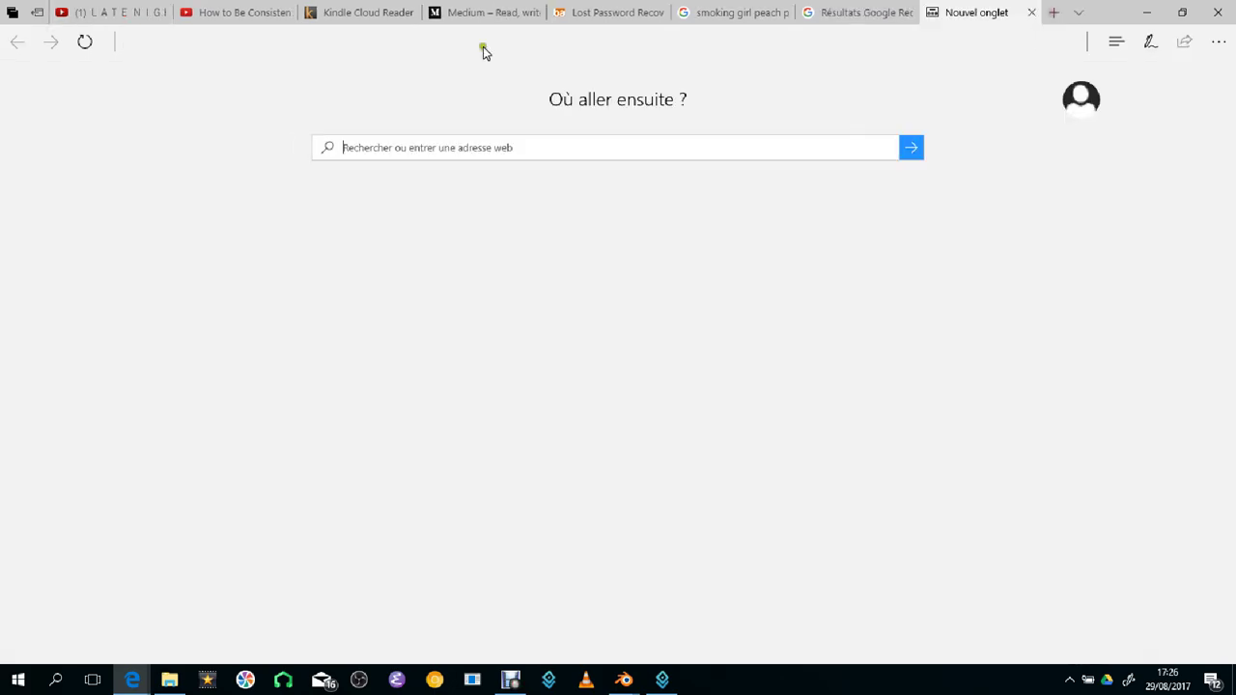
pyautogui.write('google')
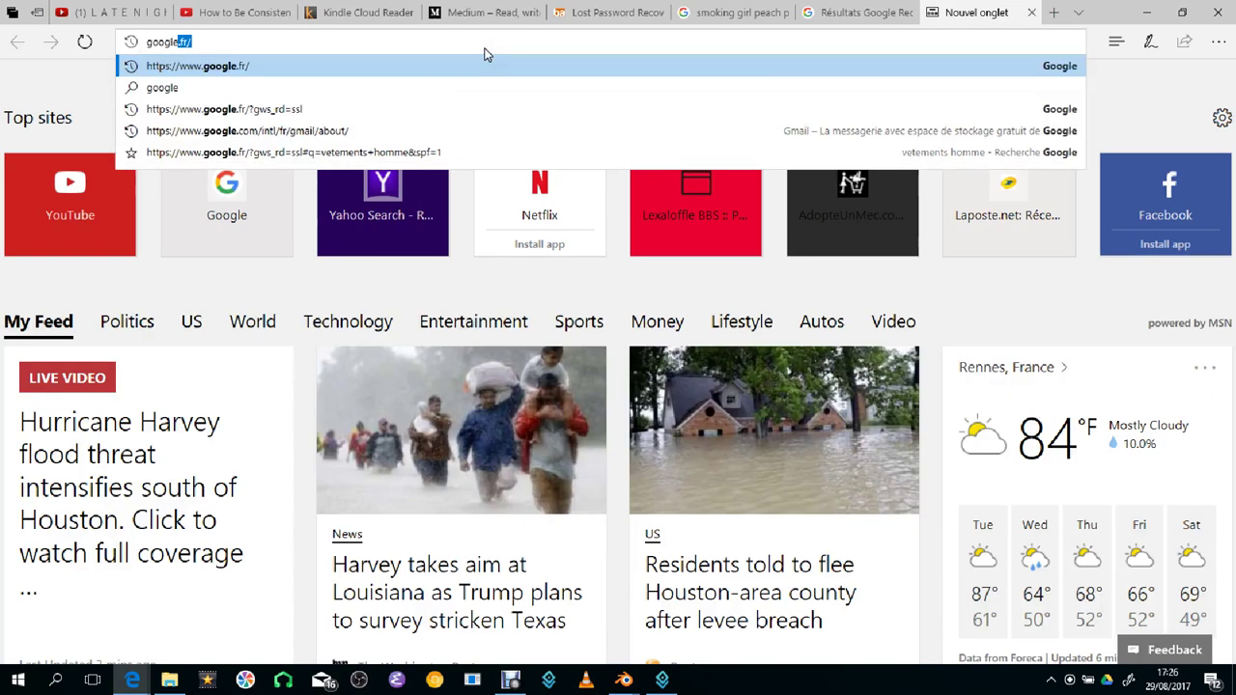
pyautogui.write('.fr')
pyautogui.press('Return')
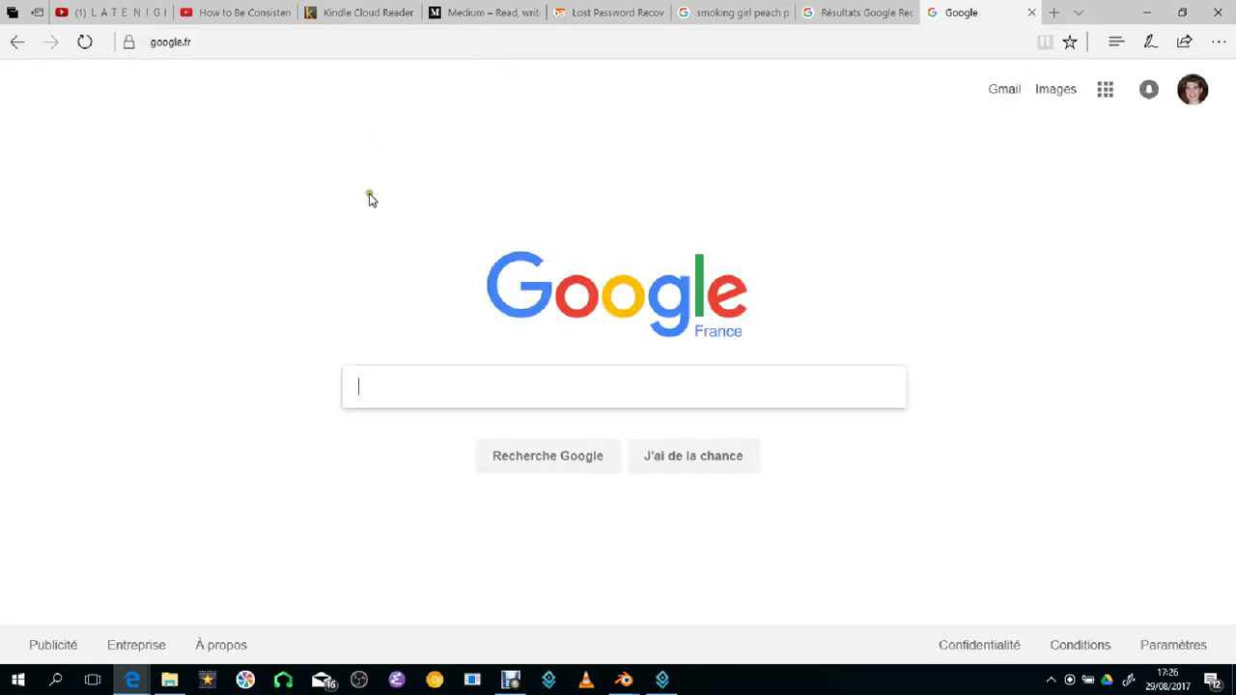
pyautogui.click(444, 394)
pyautogui.write('bo')
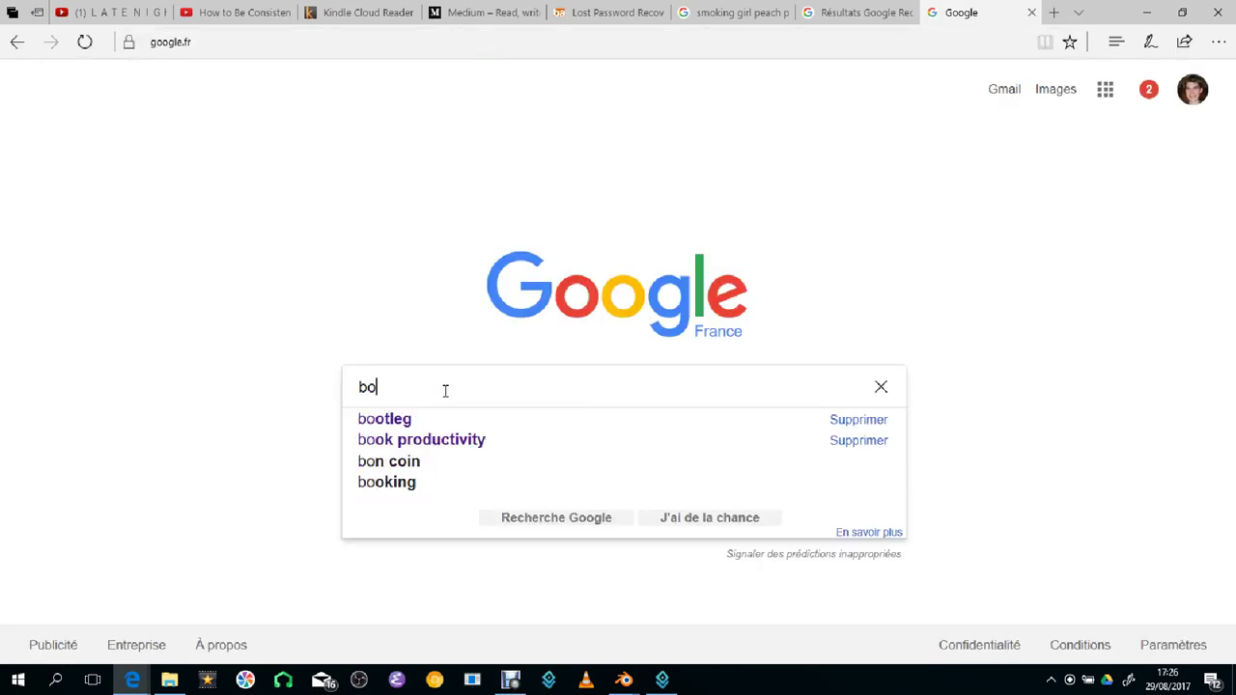
pyautogui.write('at')
pyautogui.press('BackSpace')
pyautogui.press('BackSpace')
pyautogui.press('BackSpace')
pyautogui.press('BackSpace')
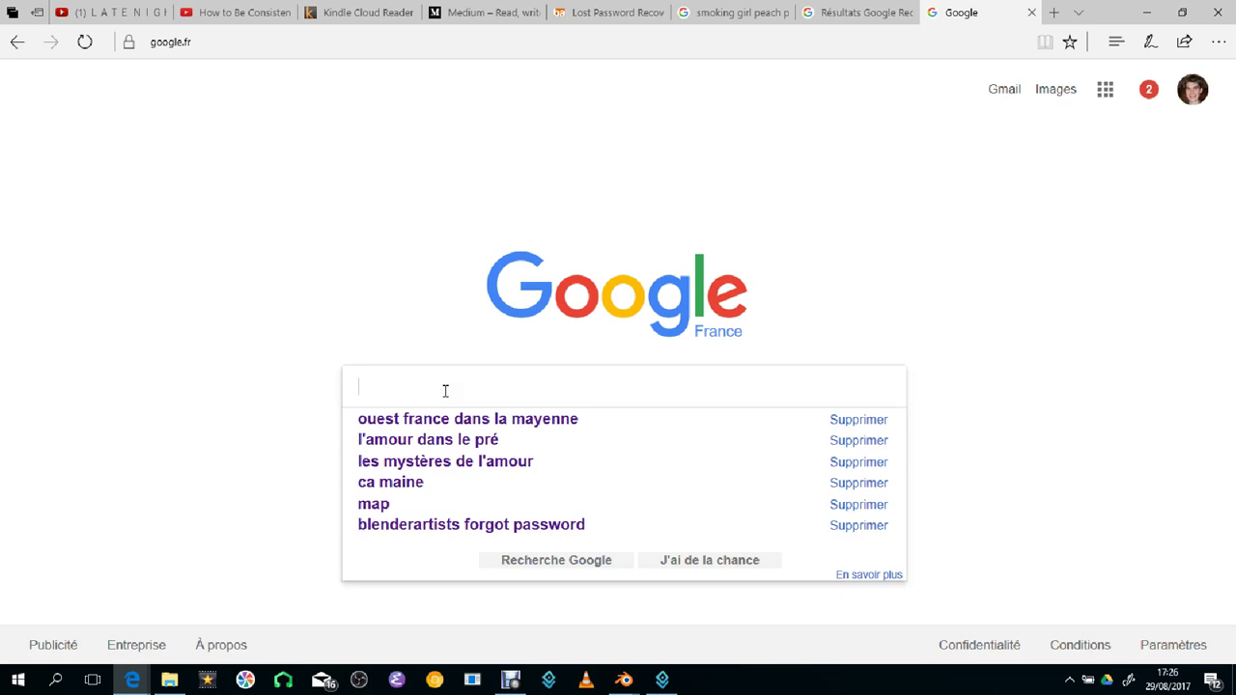
pyautogui.write('bateau aé')
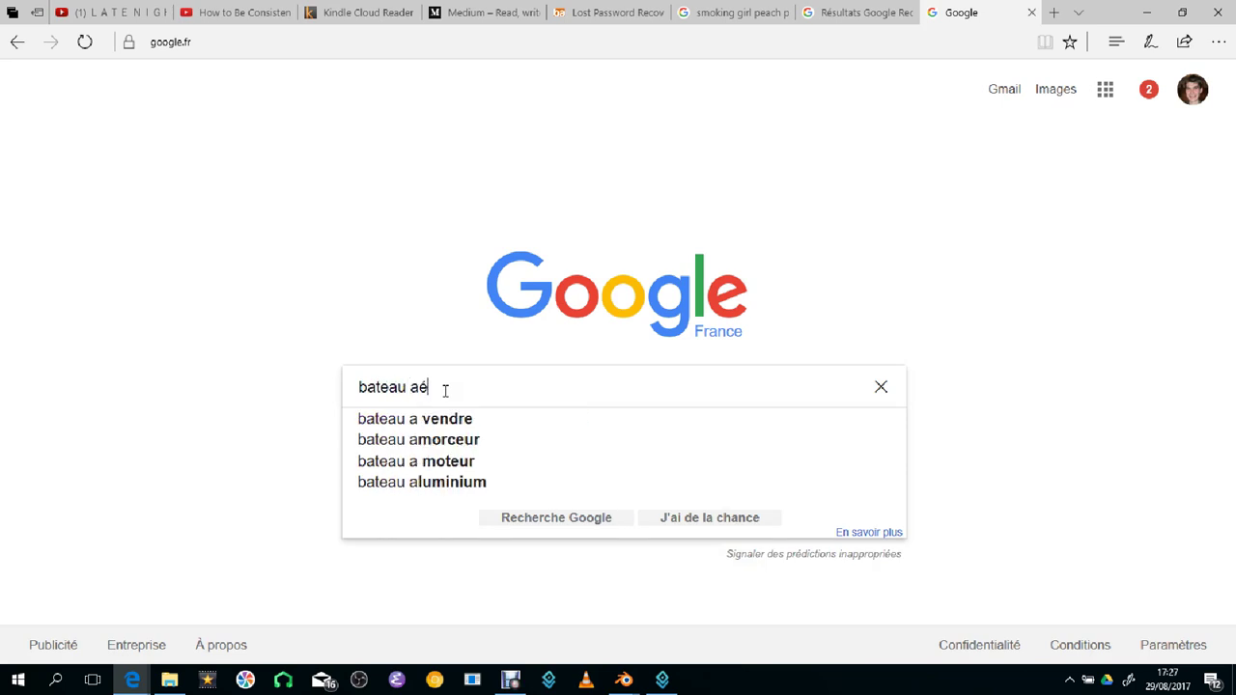
pyautogui.write('ra')
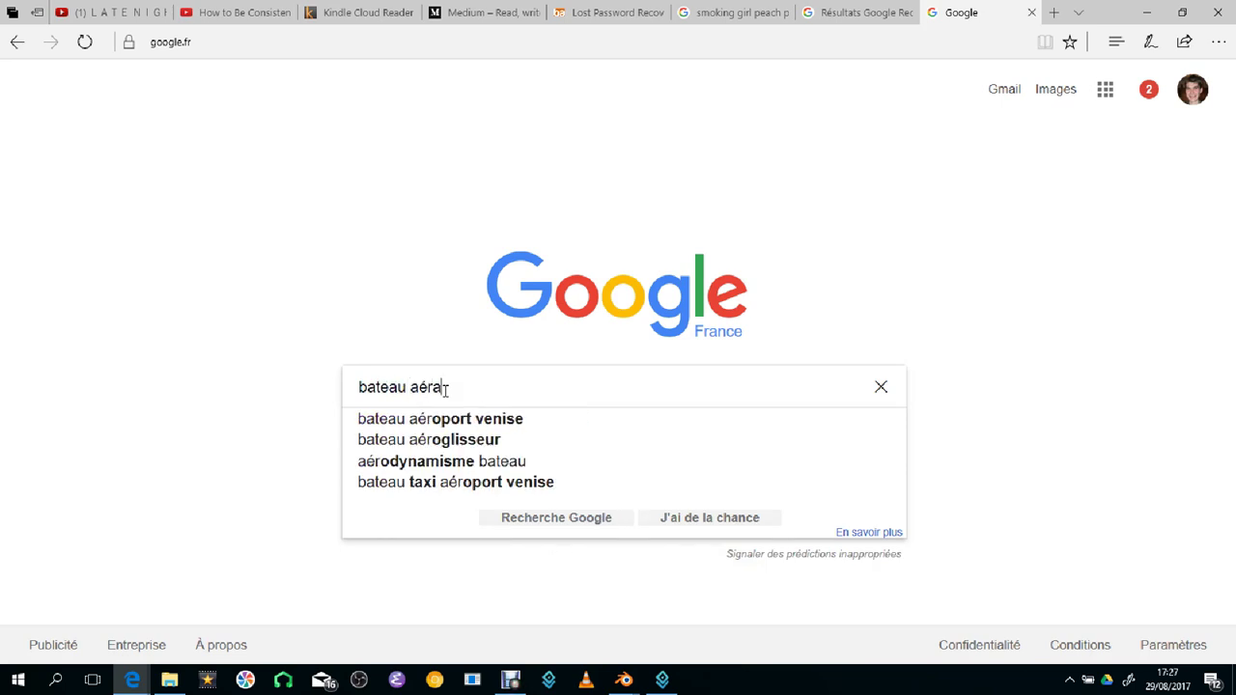
pyautogui.write('tion')
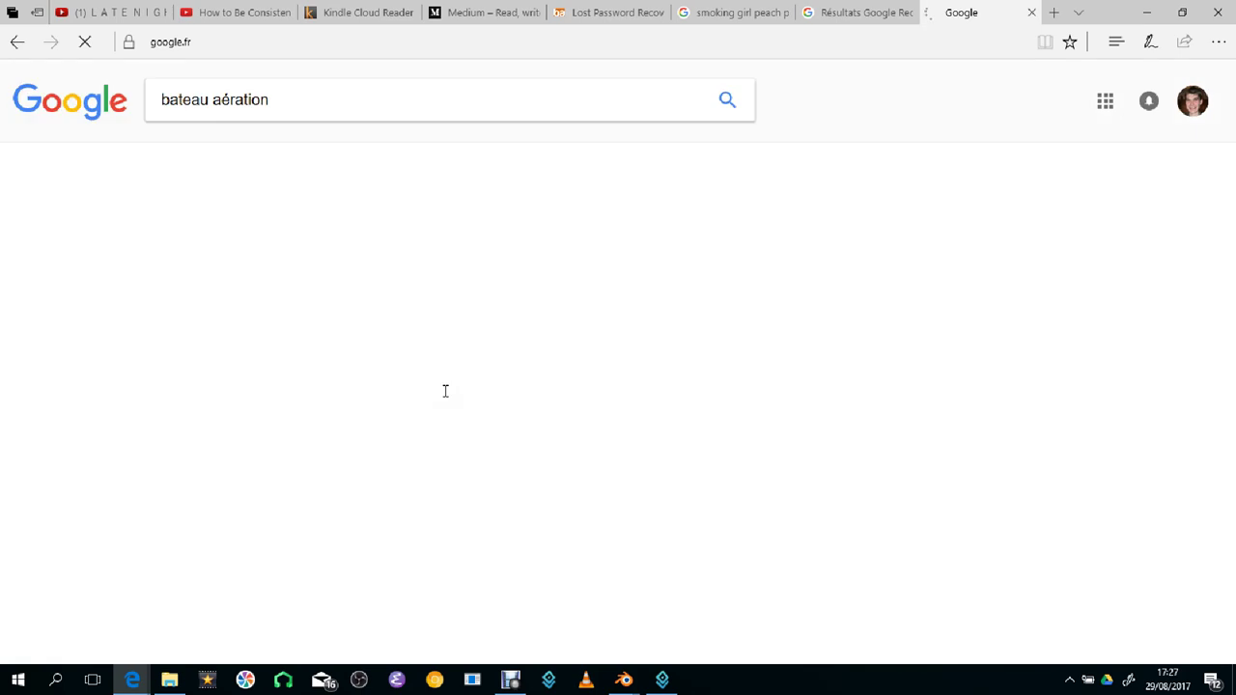
# Step: Switch to image results, change the query to 'paquebot aération', and open one result in a background tab
pyautogui.click(241, 164)
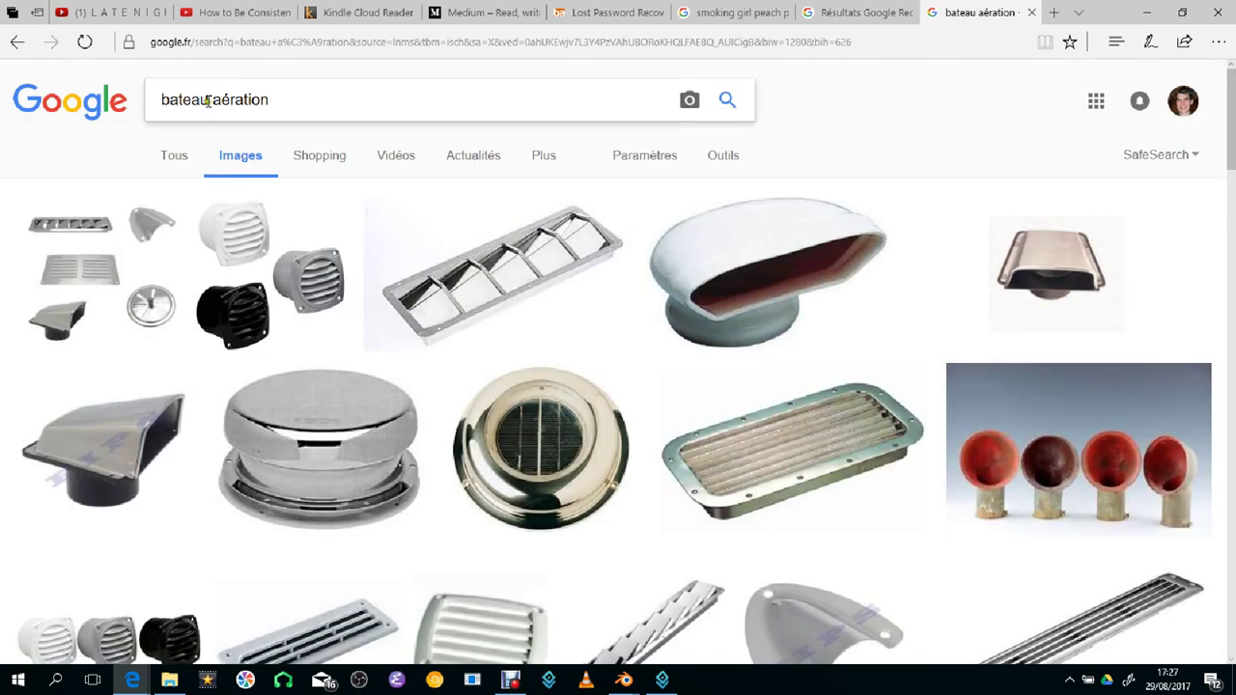
pyautogui.doubleClick(207, 103)
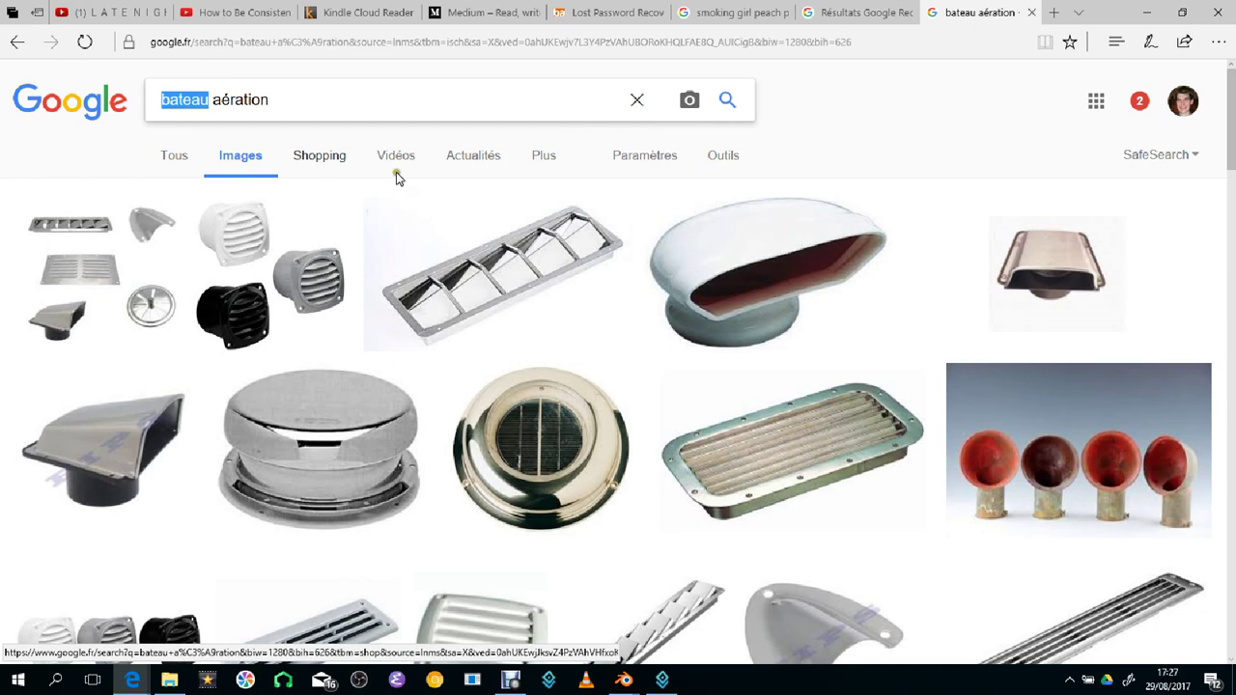
pyautogui.write('paqu')
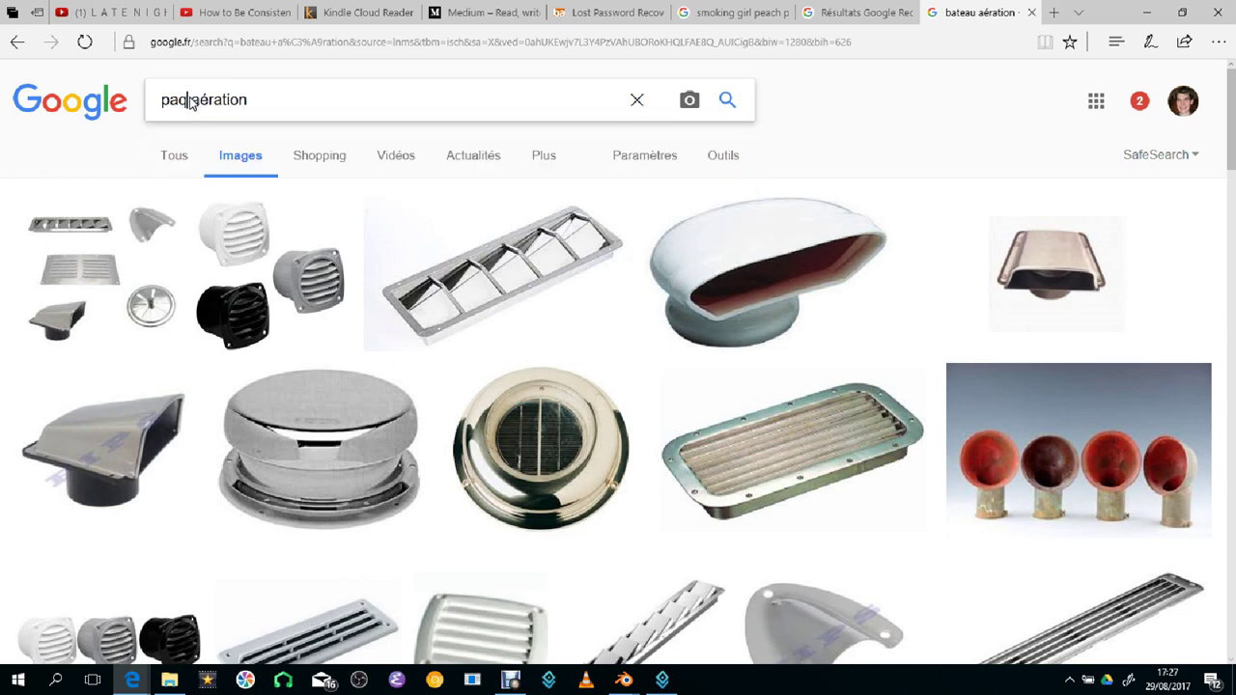
pyautogui.write('ebo')
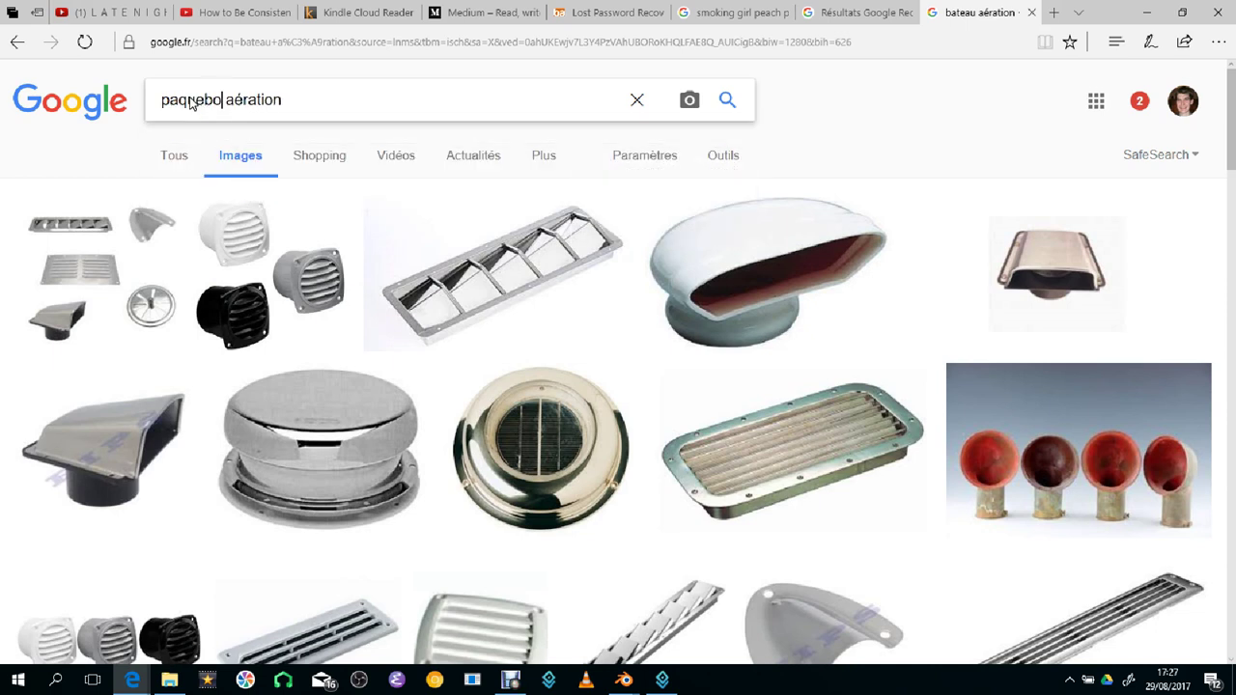
pyautogui.write('t')
pyautogui.press('Return')
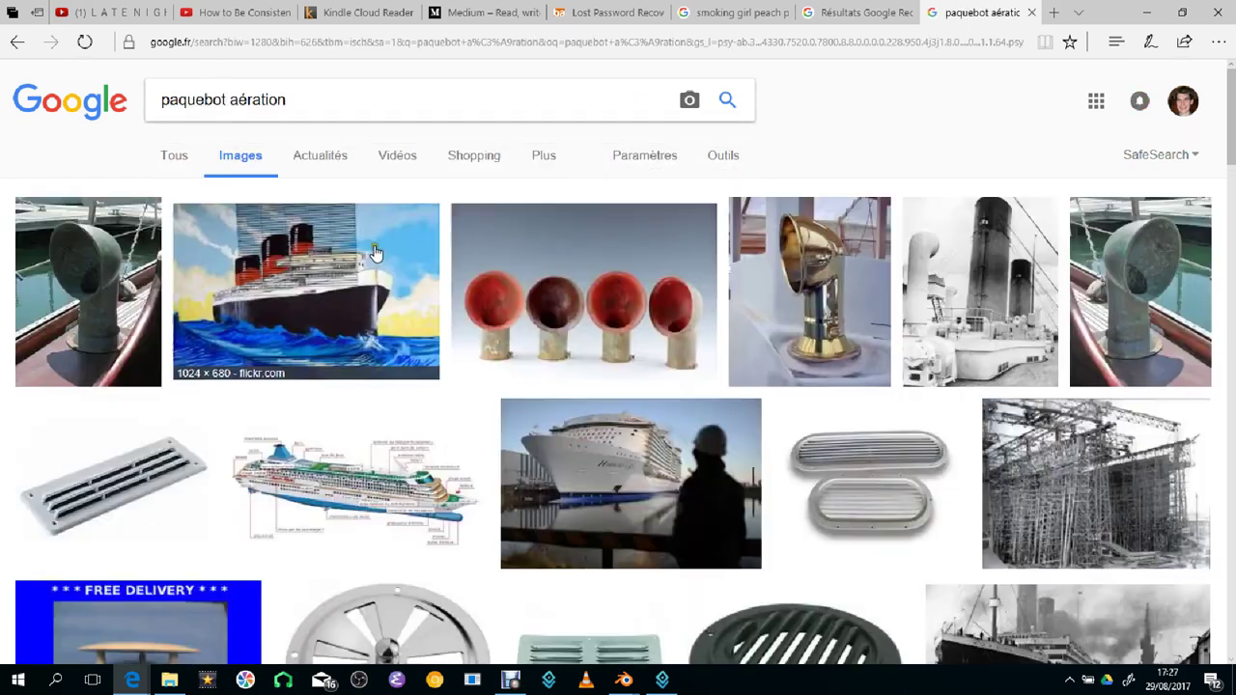
pyautogui.middleClick(275, 298)
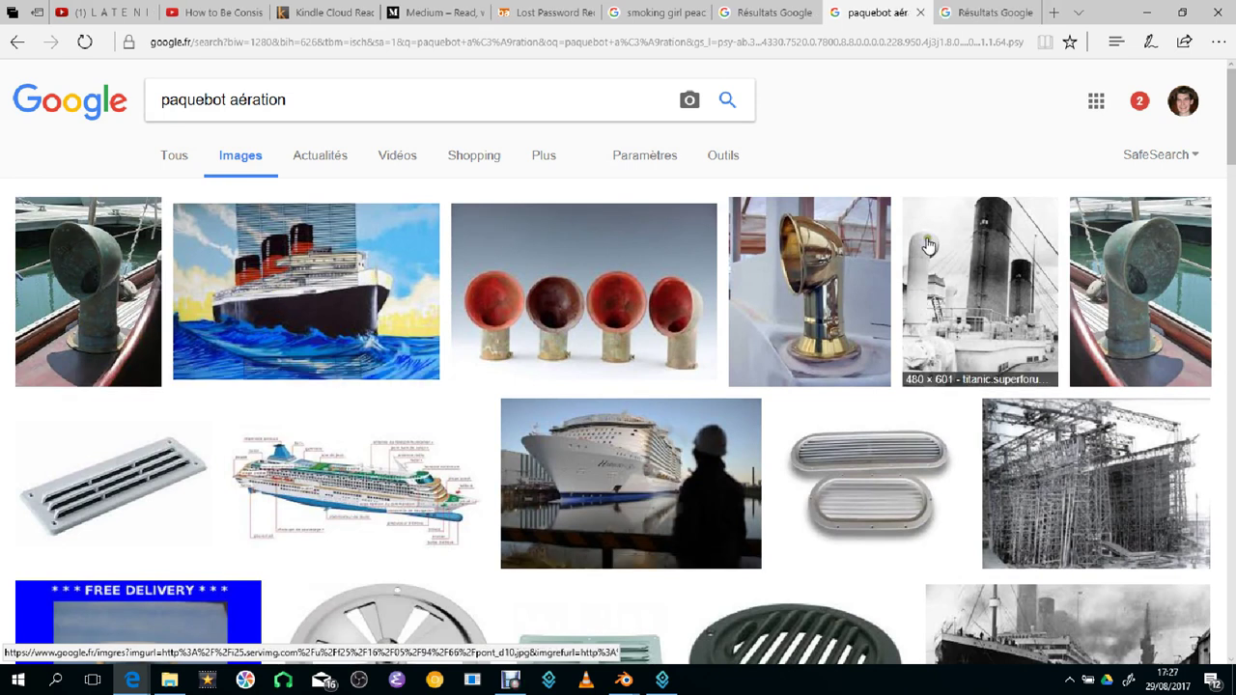
# Step: Back in Blender, apply the Screw modifier to boite and return to Edit Mode
pyautogui.click(624, 679)
pyautogui.moveTo(759, 373)
pyautogui.mouseDown(button='middle')
pyautogui.moveTo(737, 340)
pyautogui.moveTo(678, 345)
pyautogui.moveTo(736, 354)
pyautogui.moveTo(684, 354)
pyautogui.moveTo(759, 372)
pyautogui.mouseUp(button='middle')
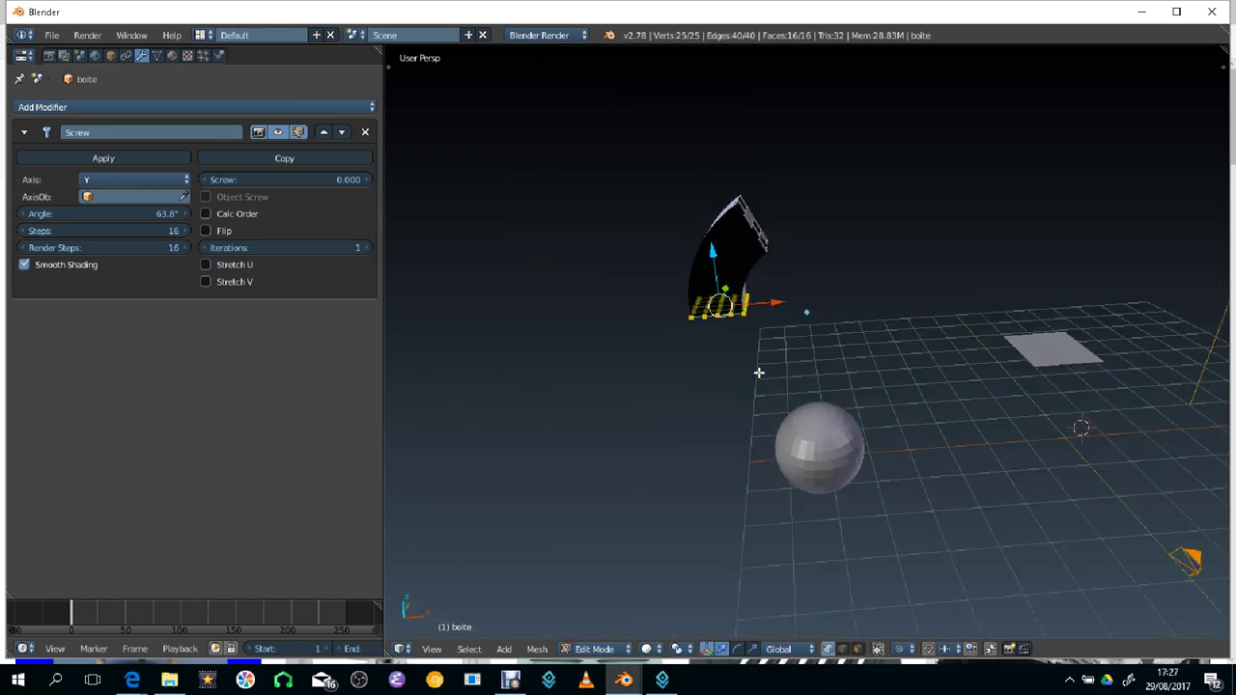
pyautogui.press('Tab')
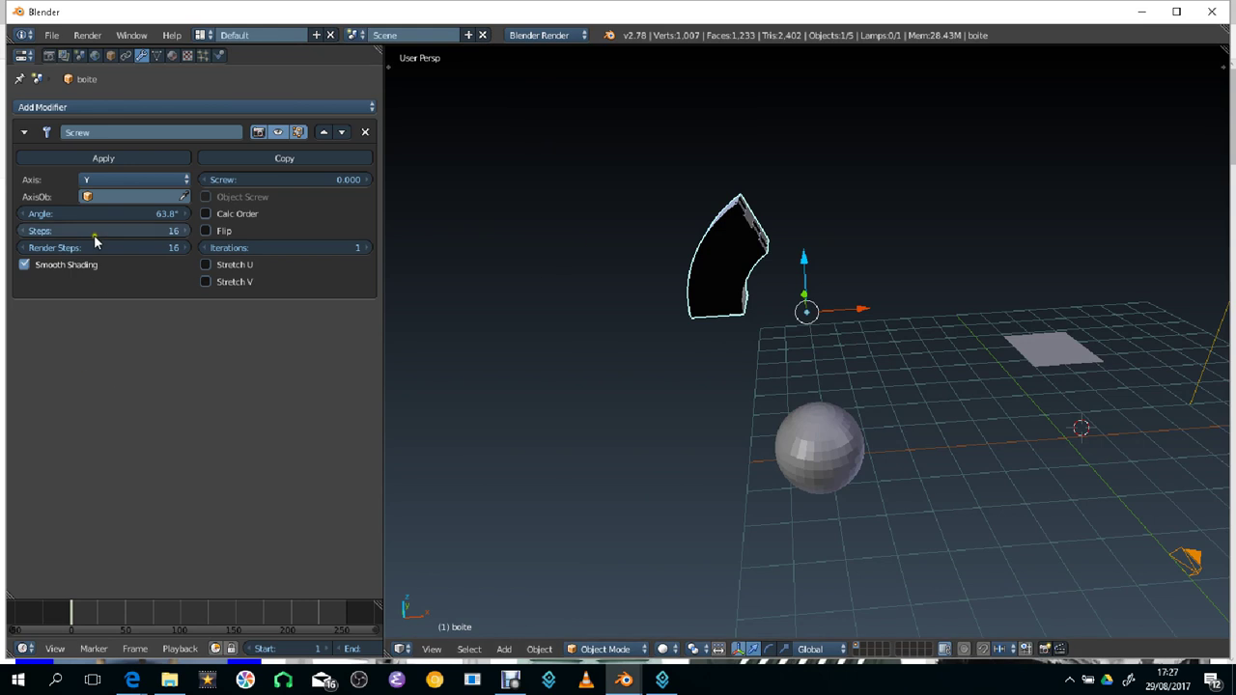
pyautogui.click(102, 158)
pyautogui.press('Tab')
pyautogui.moveTo(784, 244); pyautogui.dragTo(764, 217, button='middle')
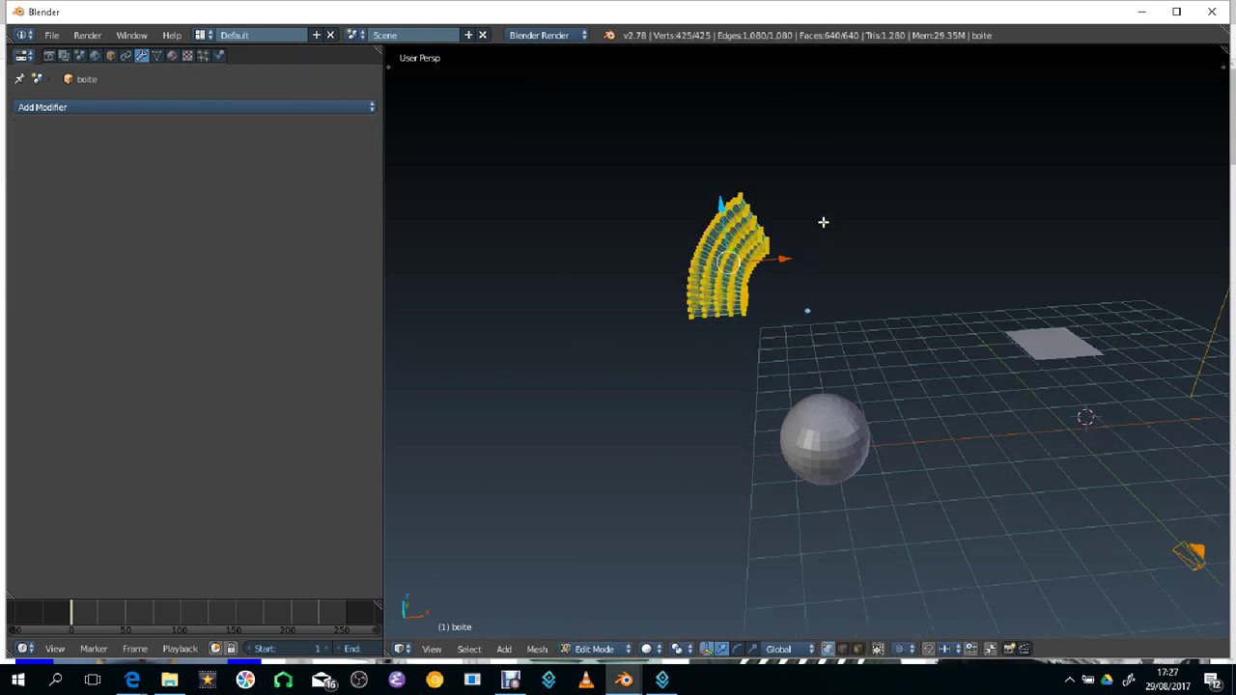
# Step: Select a vertex and orbit around the applied curved sheet from several angles
pyautogui.rightClick(765, 216)
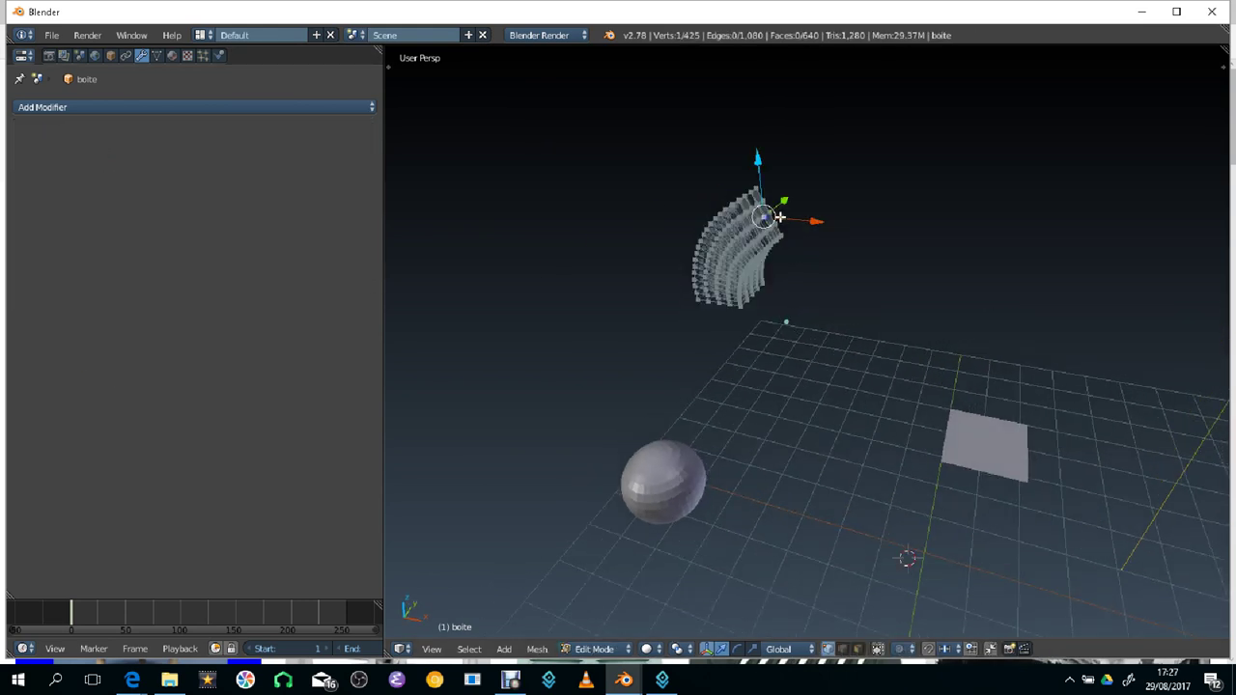
pyautogui.moveTo(780, 223)
pyautogui.mouseDown(button='middle')
pyautogui.moveTo(850, 226)
pyautogui.moveTo(828, 206)
pyautogui.moveTo(886, 210)
pyautogui.mouseUp(button='middle')
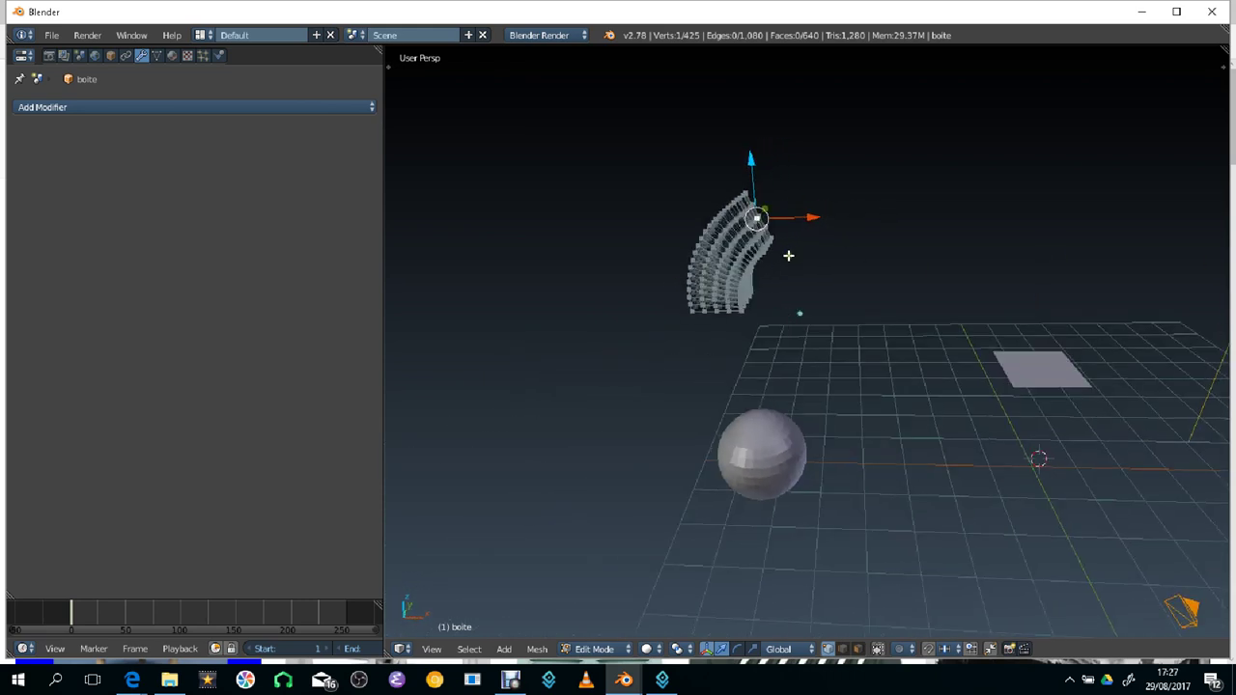
pyautogui.moveTo(789, 255)
pyautogui.mouseDown(button='middle')
pyautogui.moveTo(814, 248)
pyautogui.moveTo(687, 295)
pyautogui.moveTo(699, 268)
pyautogui.mouseUp(button='middle')
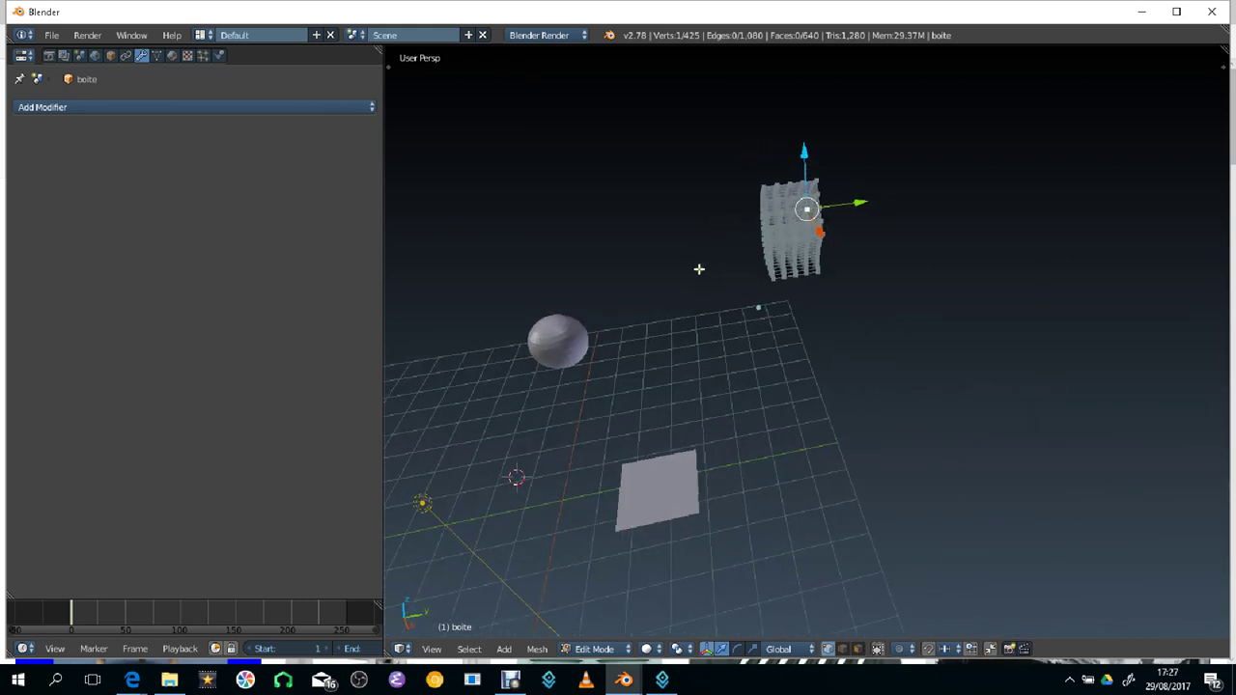
pyautogui.moveTo(857, 256)
pyautogui.mouseDown(button='middle')
pyautogui.moveTo(883, 287)
pyautogui.moveTo(872, 306)
pyautogui.moveTo(761, 228)
pyautogui.moveTo(790, 245)
pyautogui.moveTo(779, 243)
pyautogui.mouseUp(button='middle')
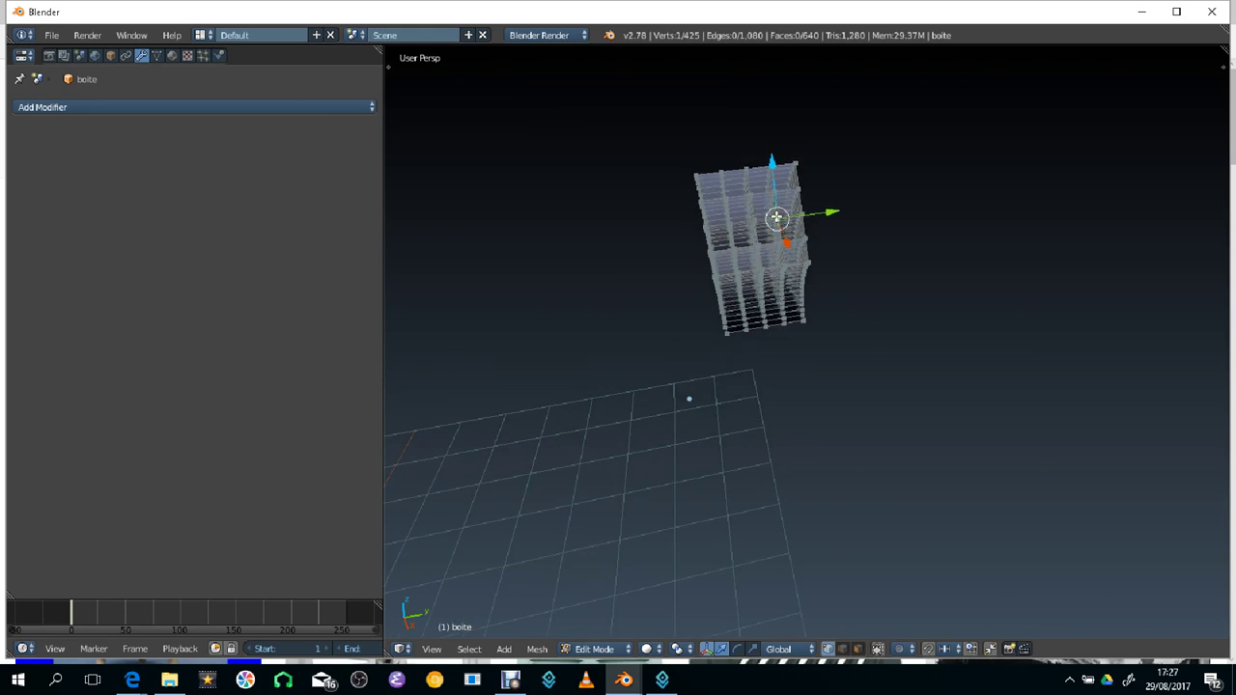
pyautogui.click(48, 37)
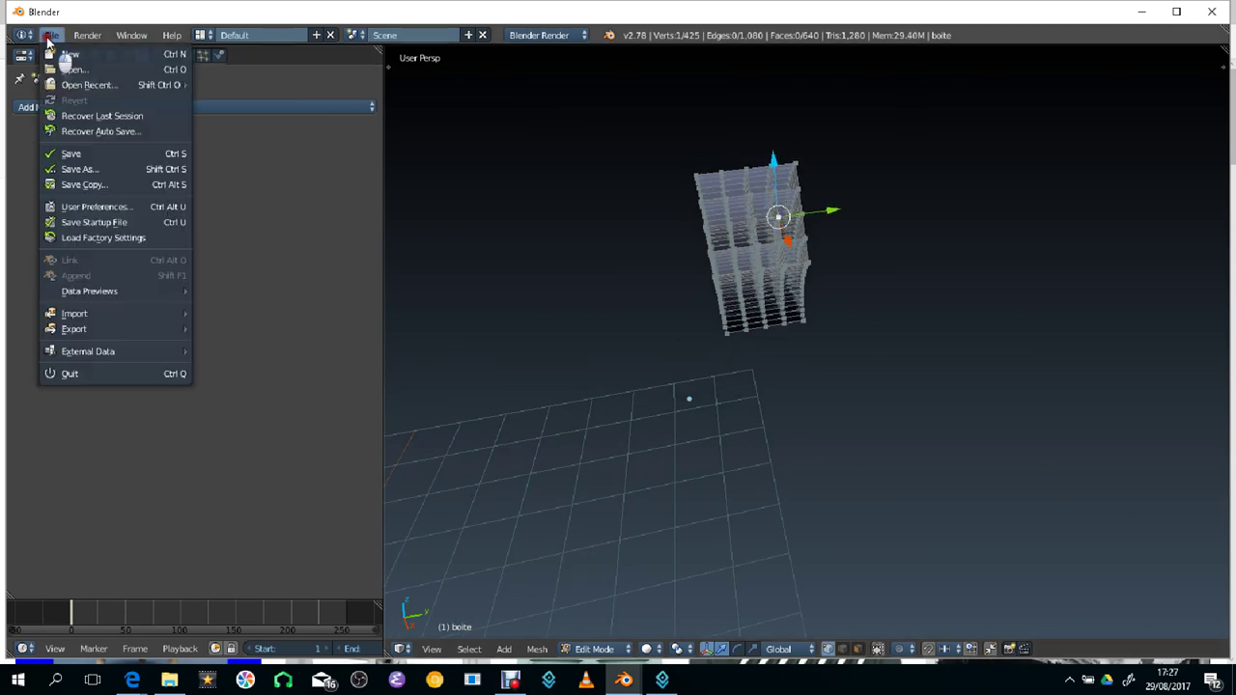
# Step: Try the Back To Black and Ubuntu Ambiance theme presets in User Preferences
pyautogui.click(93, 206)
pyautogui.click(372, 62)
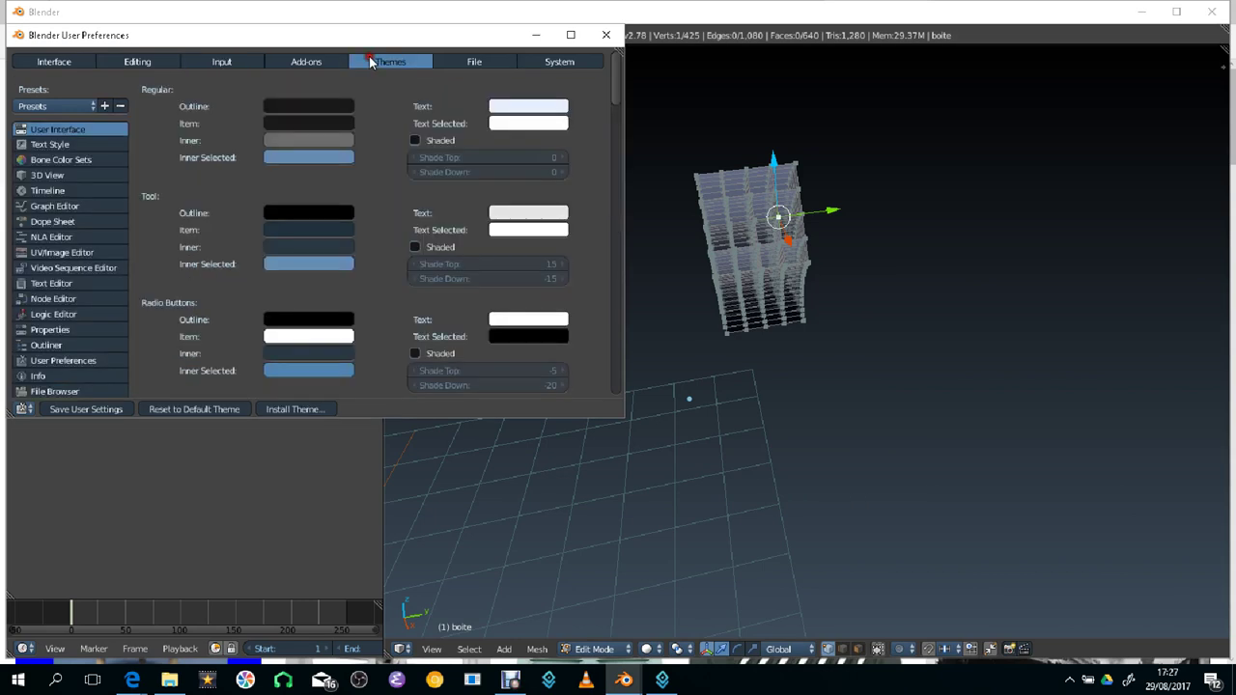
pyautogui.click(56, 106)
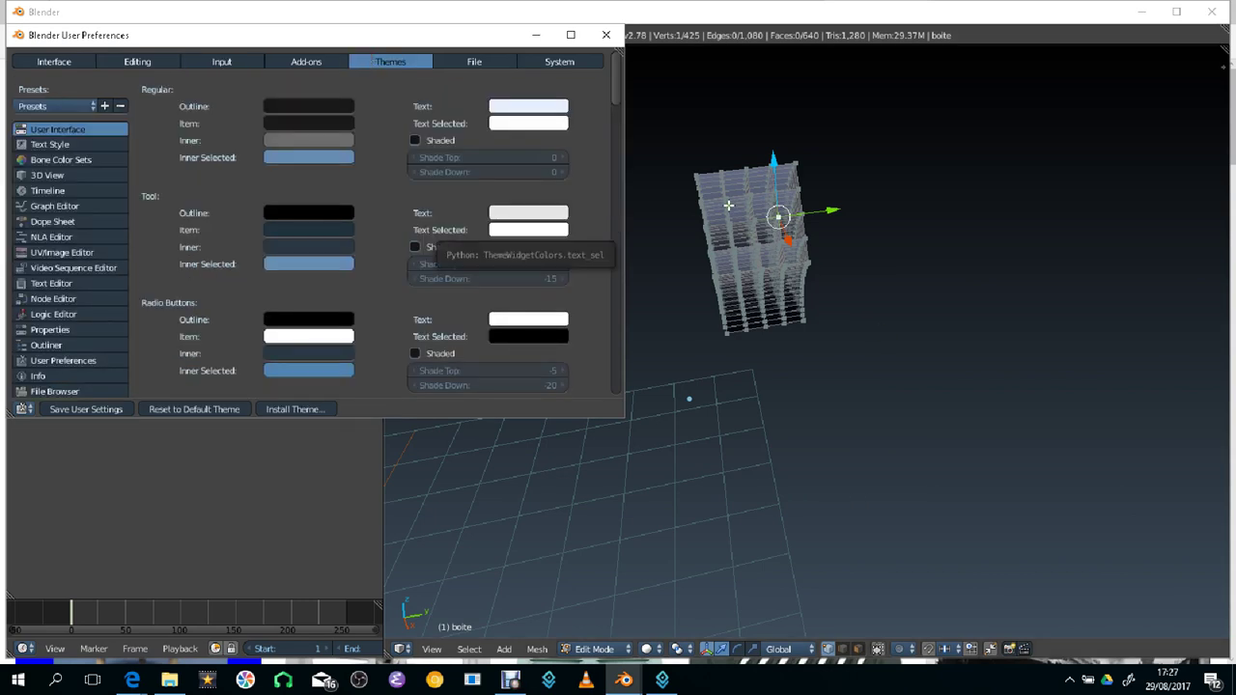
pyautogui.click(45, 107)
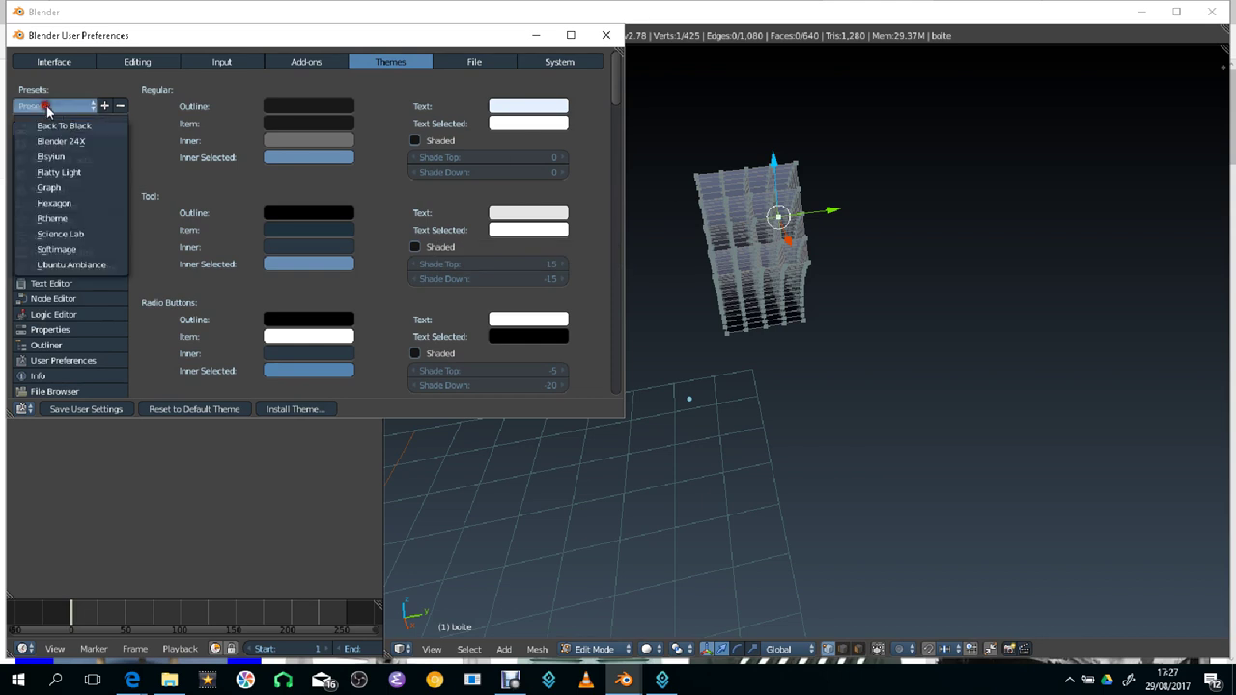
pyautogui.click(106, 127)
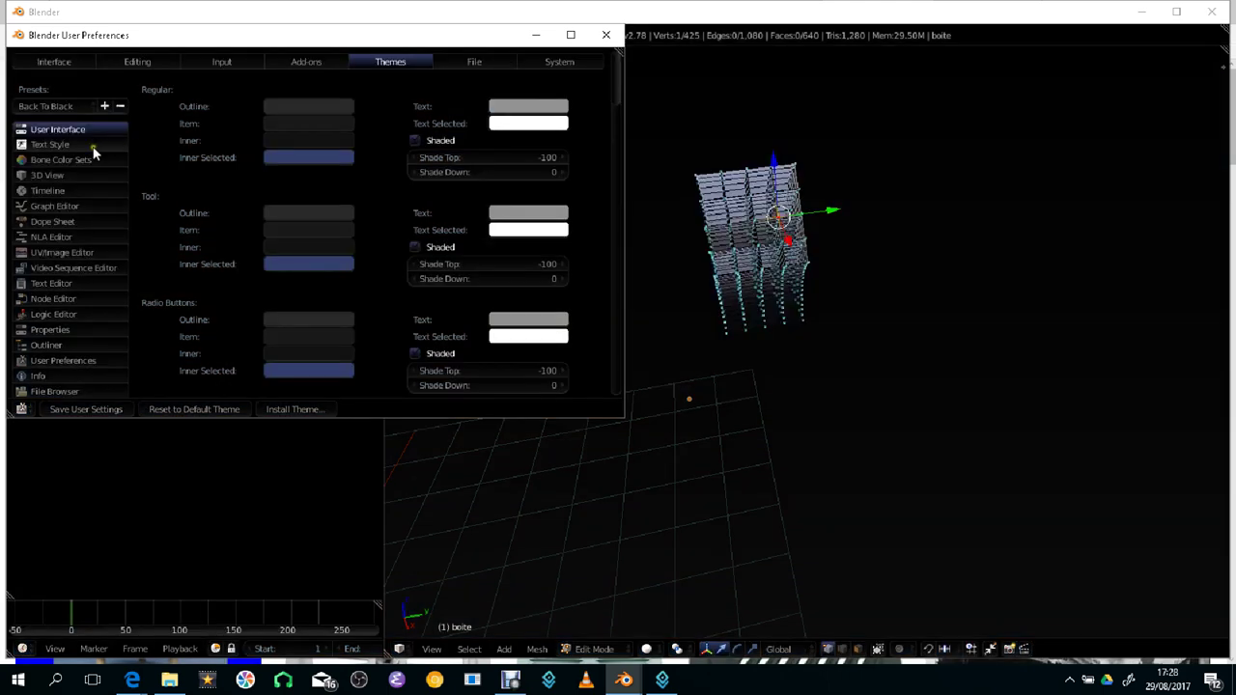
pyautogui.click(46, 106)
pyautogui.click(73, 264)
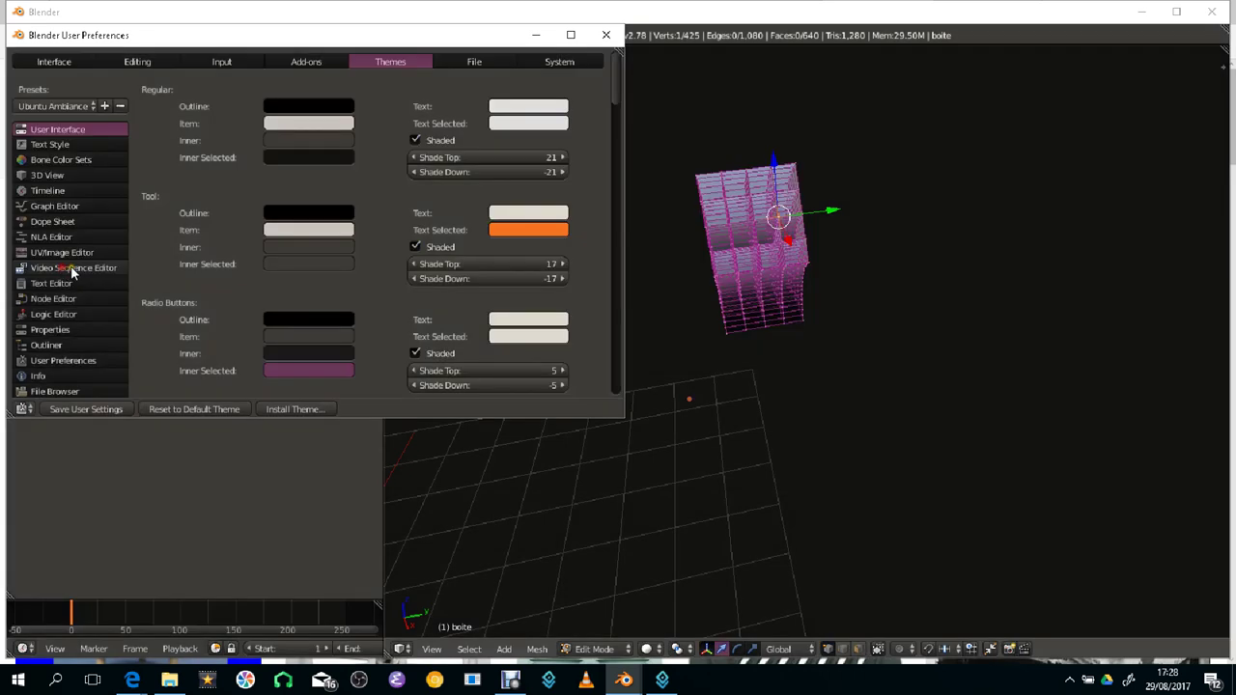
pyautogui.moveTo(764, 275); pyautogui.dragTo(822, 282, button='middle')
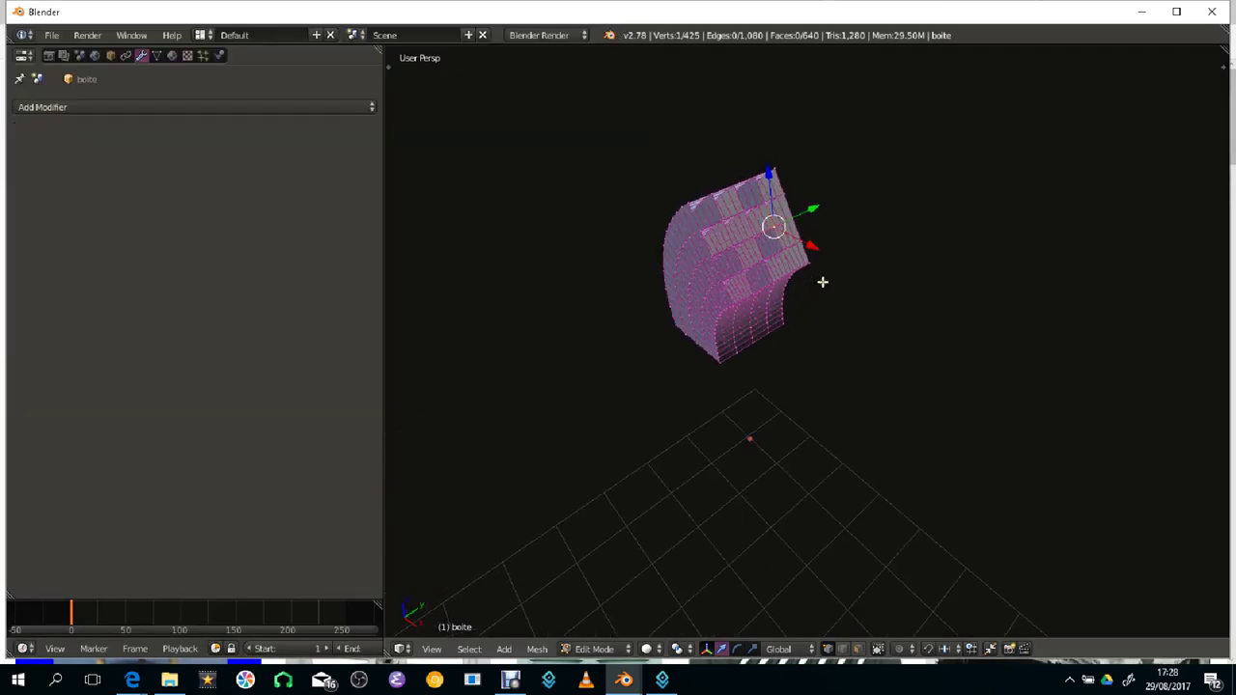
pyautogui.moveTo(746, 246)
pyautogui.mouseDown(button='middle')
pyautogui.moveTo(775, 226)
pyautogui.moveTo(750, 210)
pyautogui.mouseUp(button='middle')
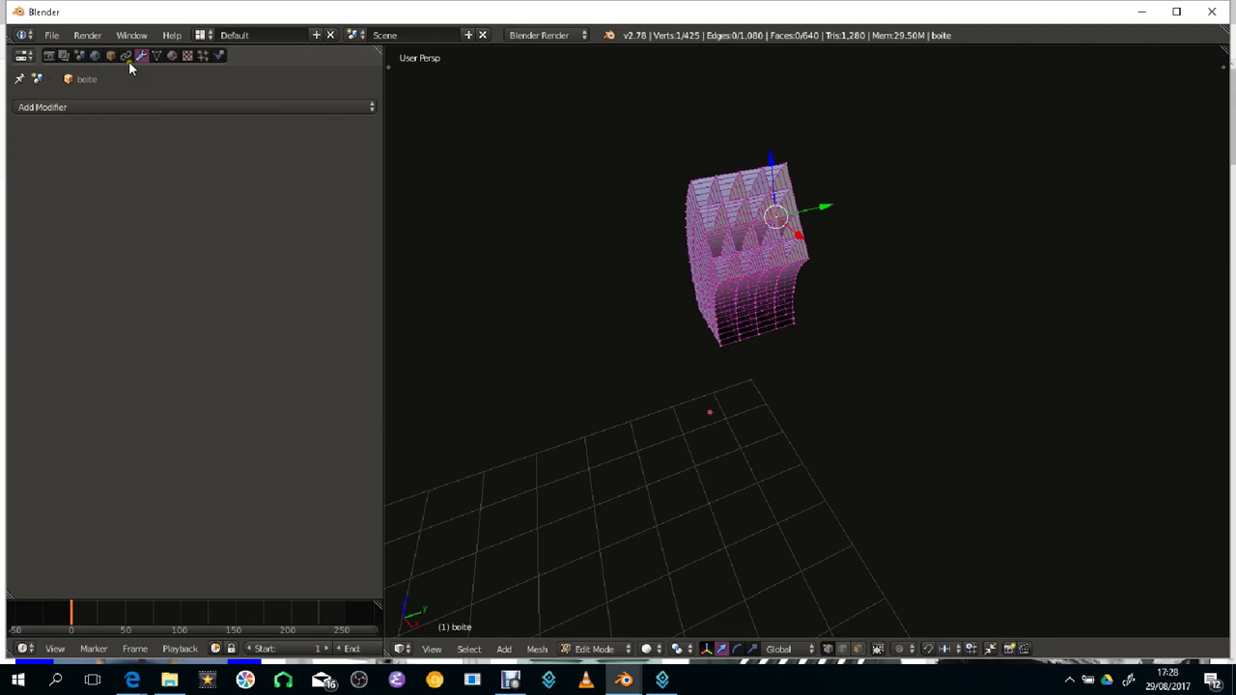
# Step: Reopen User Preferences, try the Softimage theme, then apply the Blender 24X preset
pyautogui.click(24, 35)
pyautogui.click(51, 34)
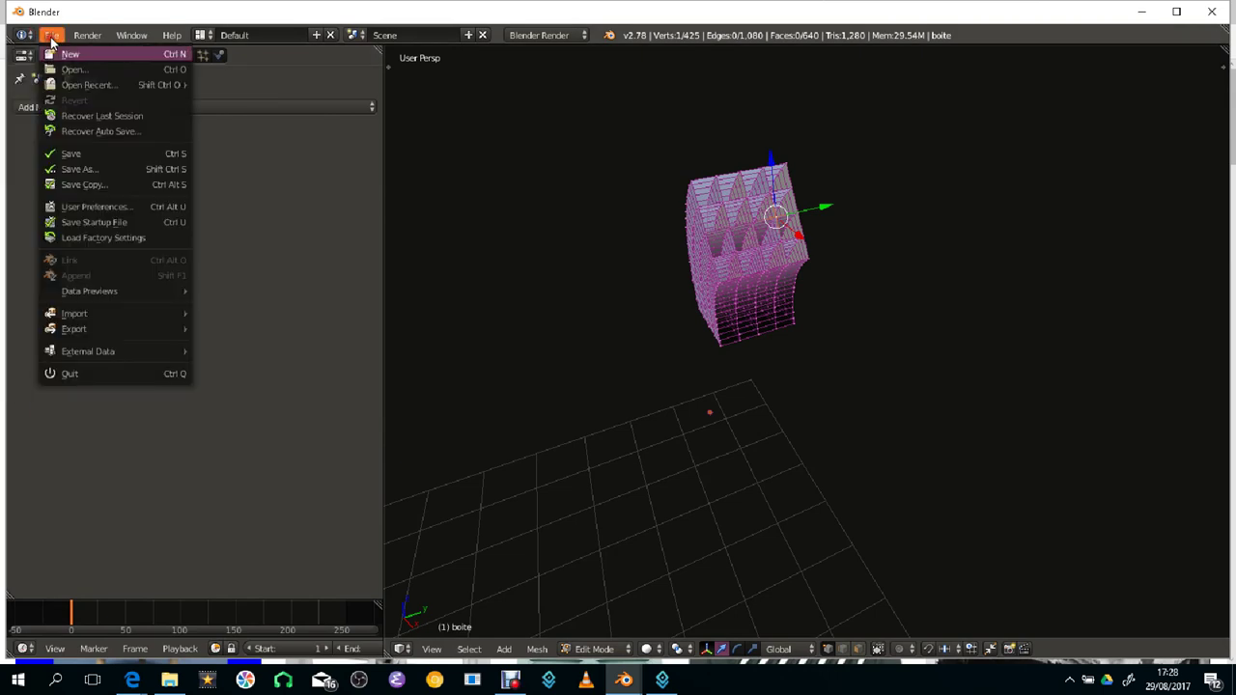
pyautogui.click(82, 206)
pyautogui.click(80, 108)
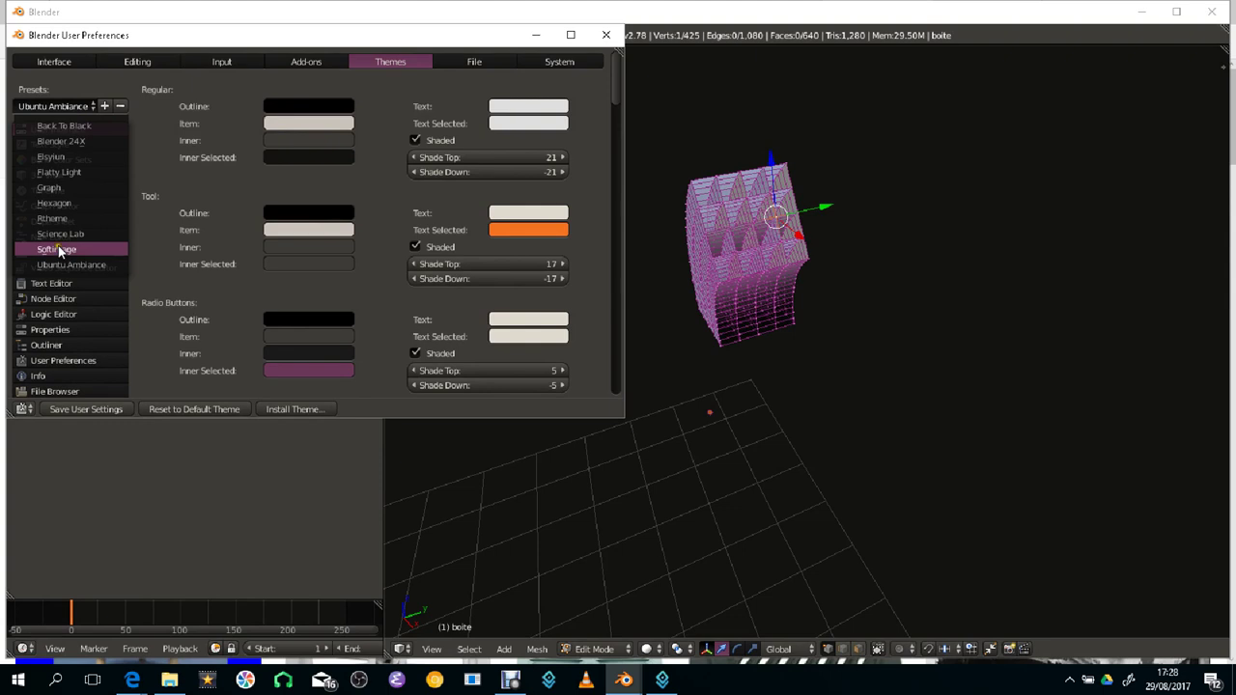
pyautogui.click(58, 250)
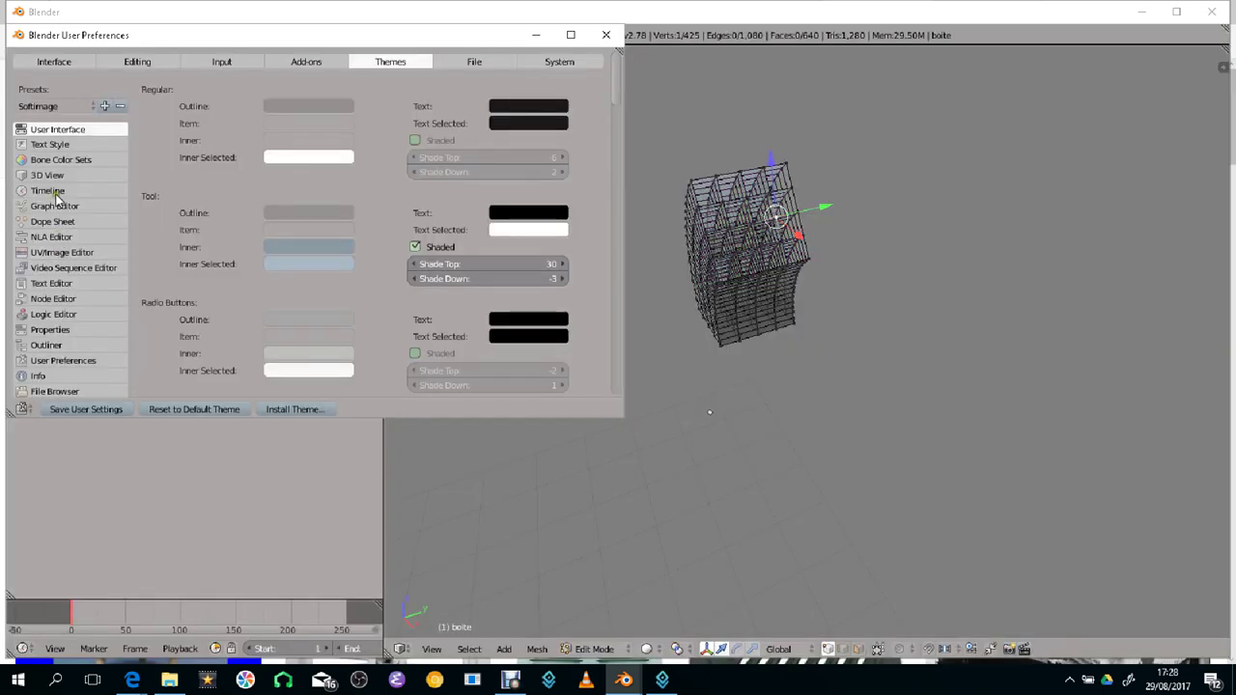
pyautogui.click(41, 104)
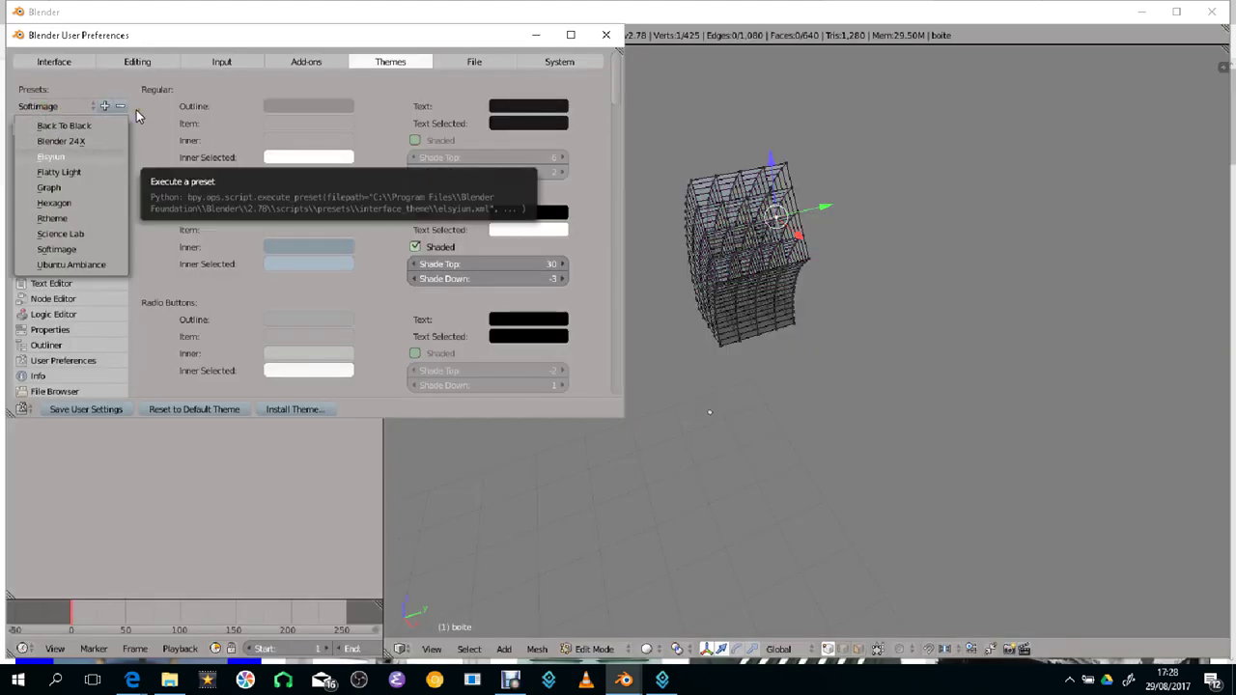
pyautogui.click(55, 104)
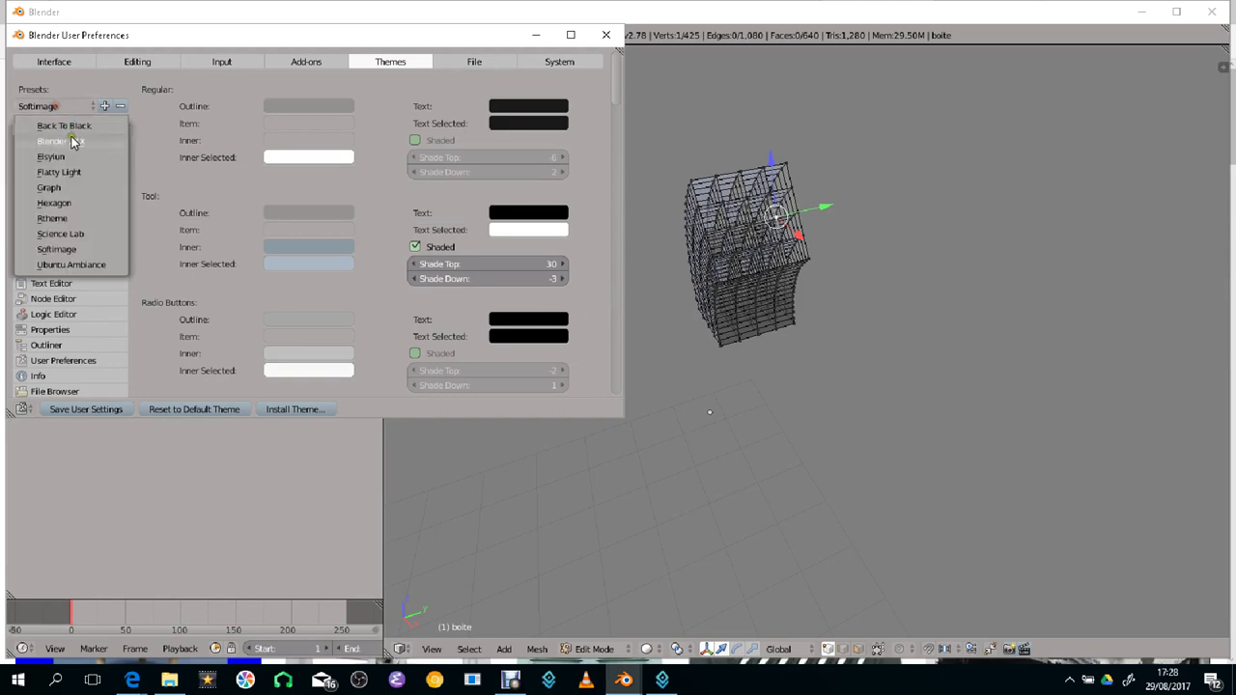
pyautogui.click(70, 141)
# Step: Zoom in on the curved sheet and select the first run of vertices along its end edge
pyautogui.click(734, 208)
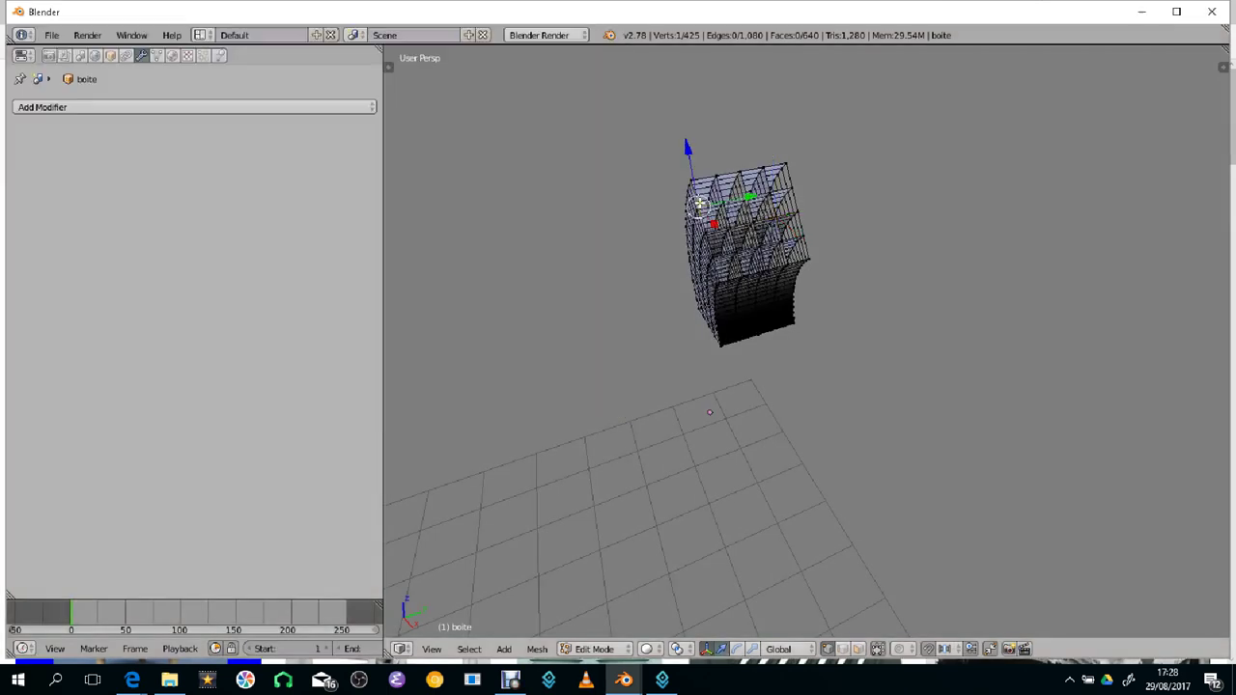
pyautogui.scroll(3, 736, 209)
pyautogui.scroll(2, 737, 222)
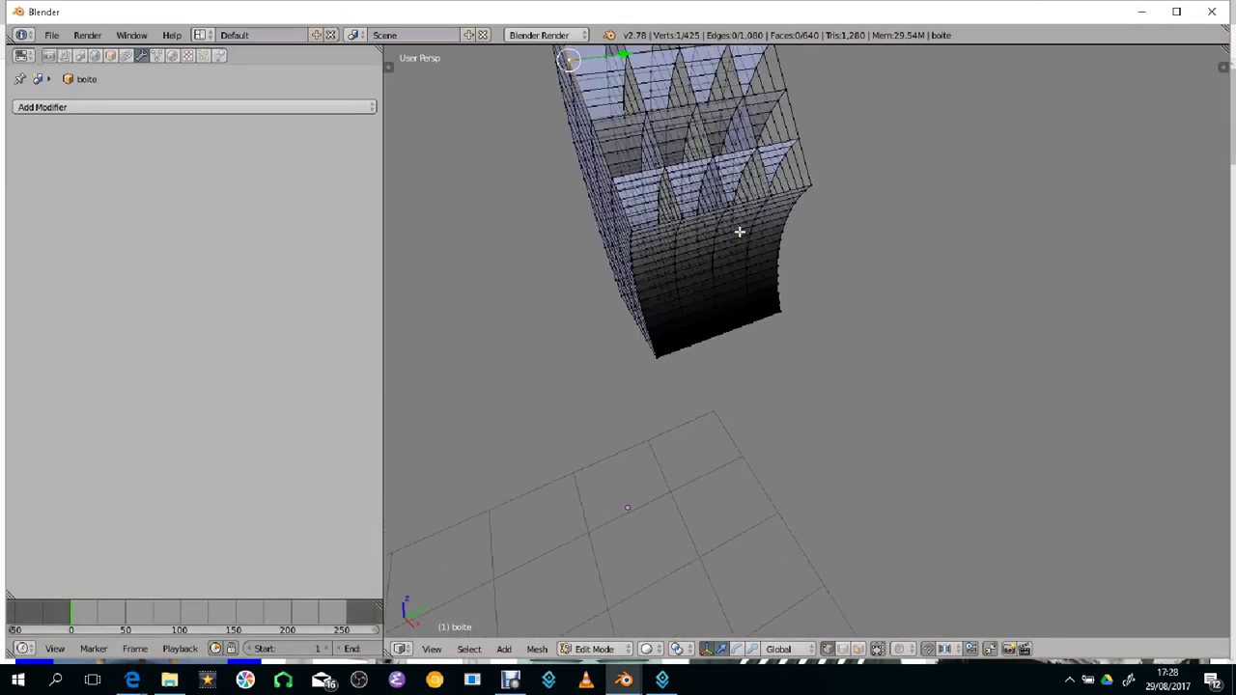
pyautogui.moveTo(740, 229); pyautogui.dragTo(799, 258, button='middle')
pyautogui.keyDown('shift'); pyautogui.rightClick(625, 135); pyautogui.keyUp('shift')
pyautogui.keyDown('shift'); pyautogui.rightClick(674, 100); pyautogui.keyUp('shift')
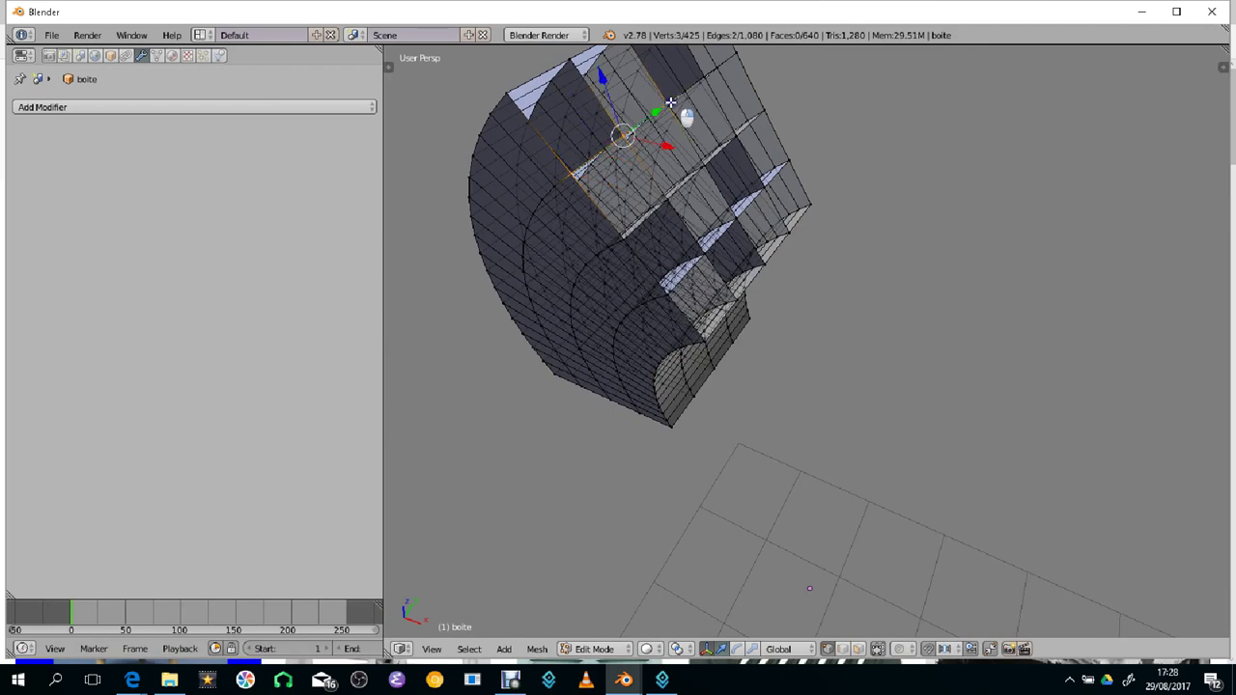
pyautogui.keyDown('shift'); pyautogui.rightClick(711, 73); pyautogui.keyUp('shift')
pyautogui.keyDown('shift'); pyautogui.rightClick(736, 55); pyautogui.keyUp('shift')
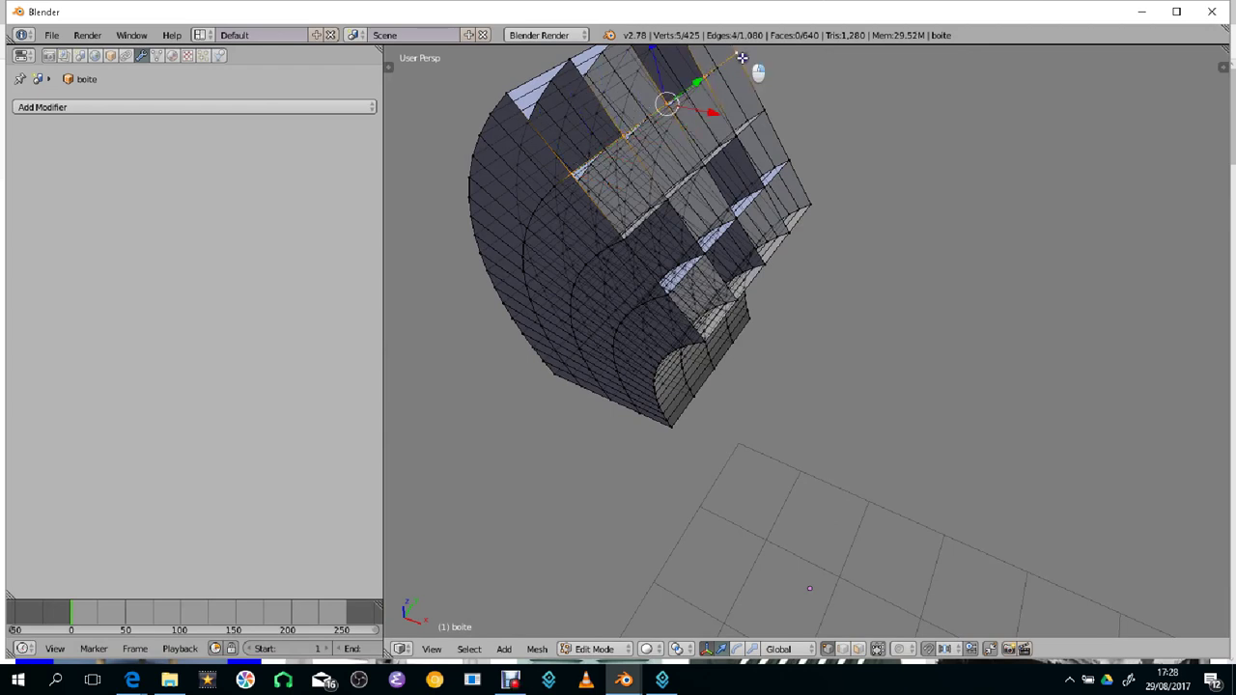
pyautogui.keyDown('shift'); pyautogui.rightClick(764, 113); pyautogui.keyUp('shift')
pyautogui.keyDown('shift'); pyautogui.rightClick(738, 136); pyautogui.keyUp('shift')
pyautogui.keyDown('shift'); pyautogui.rightClick(705, 167); pyautogui.keyUp('shift')
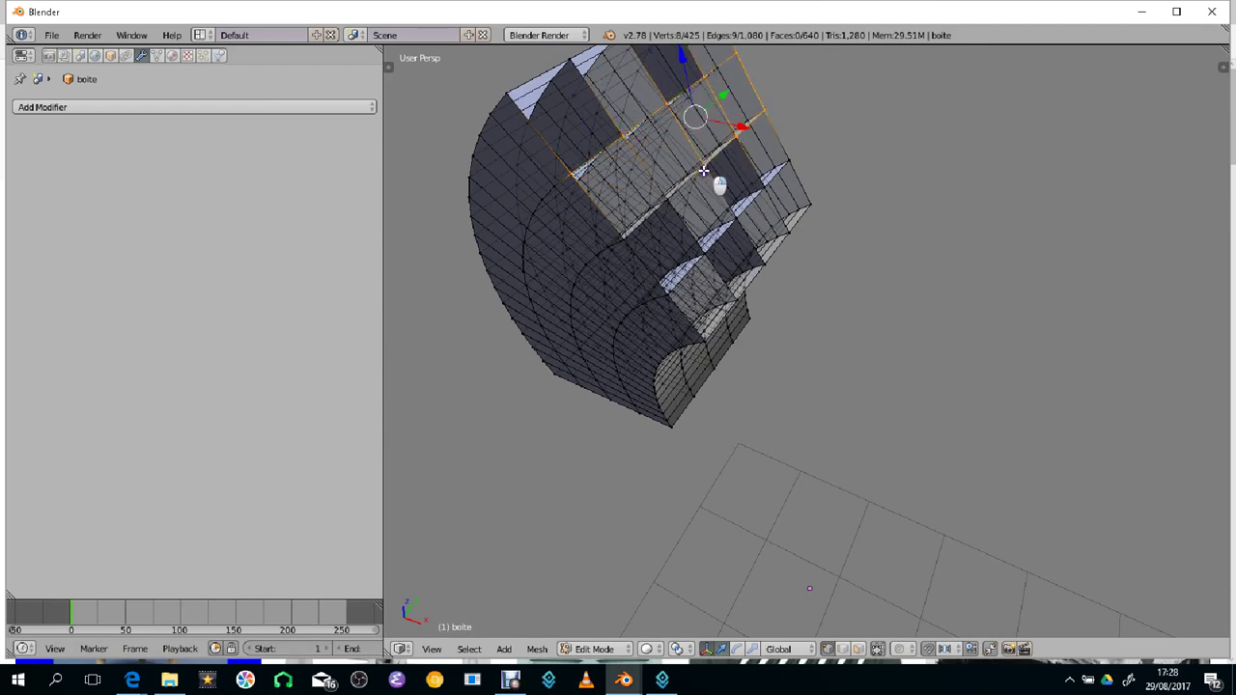
pyautogui.keyDown('shift'); pyautogui.rightClick(675, 196); pyautogui.keyUp('shift')
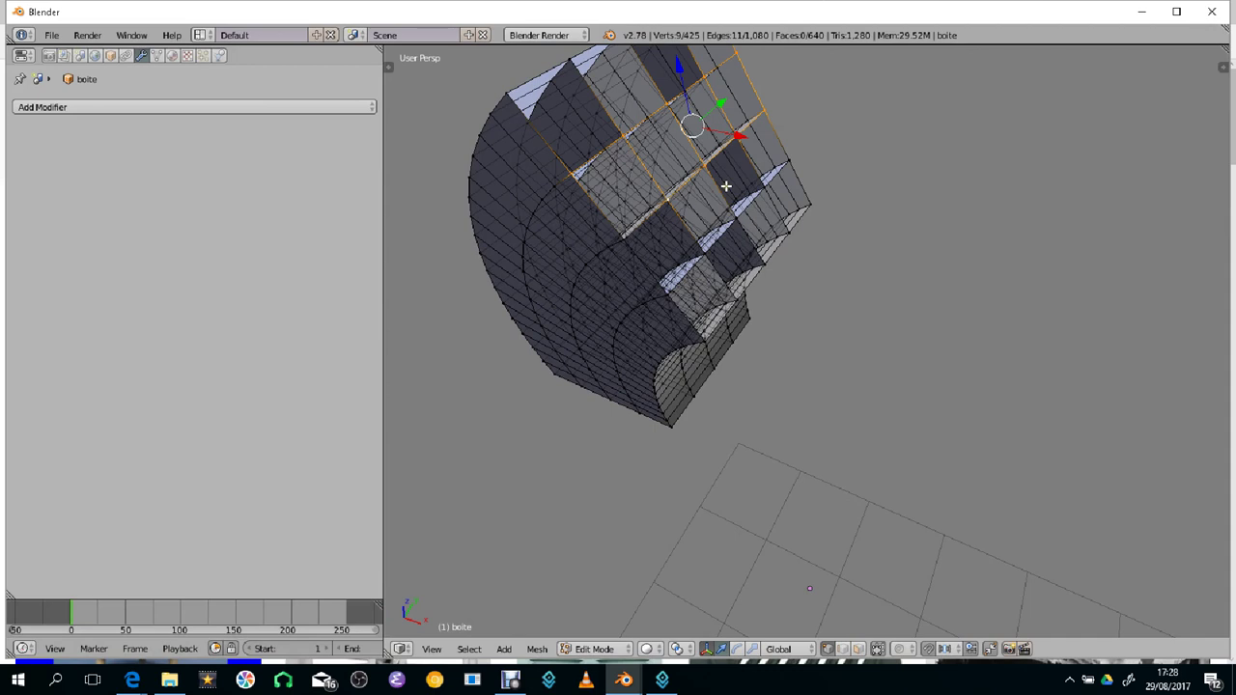
pyautogui.keyDown('shift'); pyautogui.rightClick(625, 240); pyautogui.keyUp('shift')
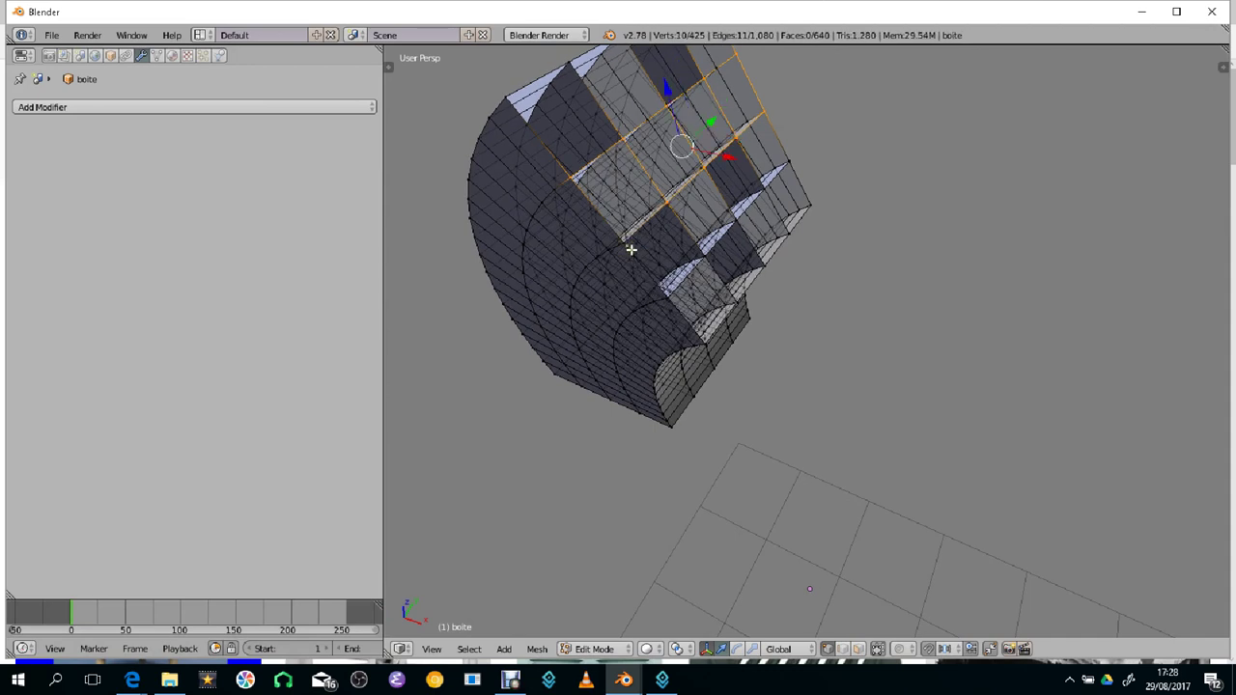
# Step: Deselect the wrongly picked vertices and extend the end-edge selection down to the lower vertices
pyautogui.keyDown('shift'); pyautogui.rightClick(631, 250); pyautogui.keyUp('shift')
pyautogui.keyDown('shift'); pyautogui.rightClick(633, 256); pyautogui.keyUp('shift')
pyautogui.keyDown('shift'); pyautogui.rightClick(630, 252); pyautogui.keyUp('shift')
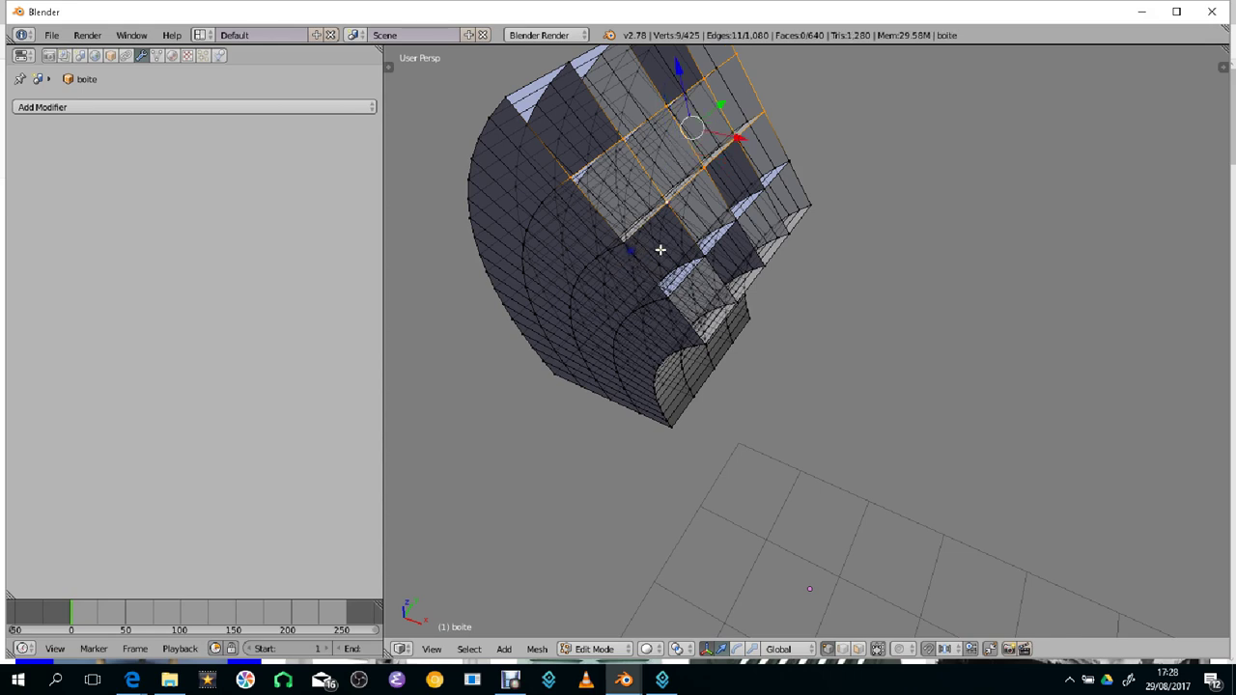
pyautogui.keyDown('shift'); pyautogui.rightClick(623, 241); pyautogui.keyUp('shift')
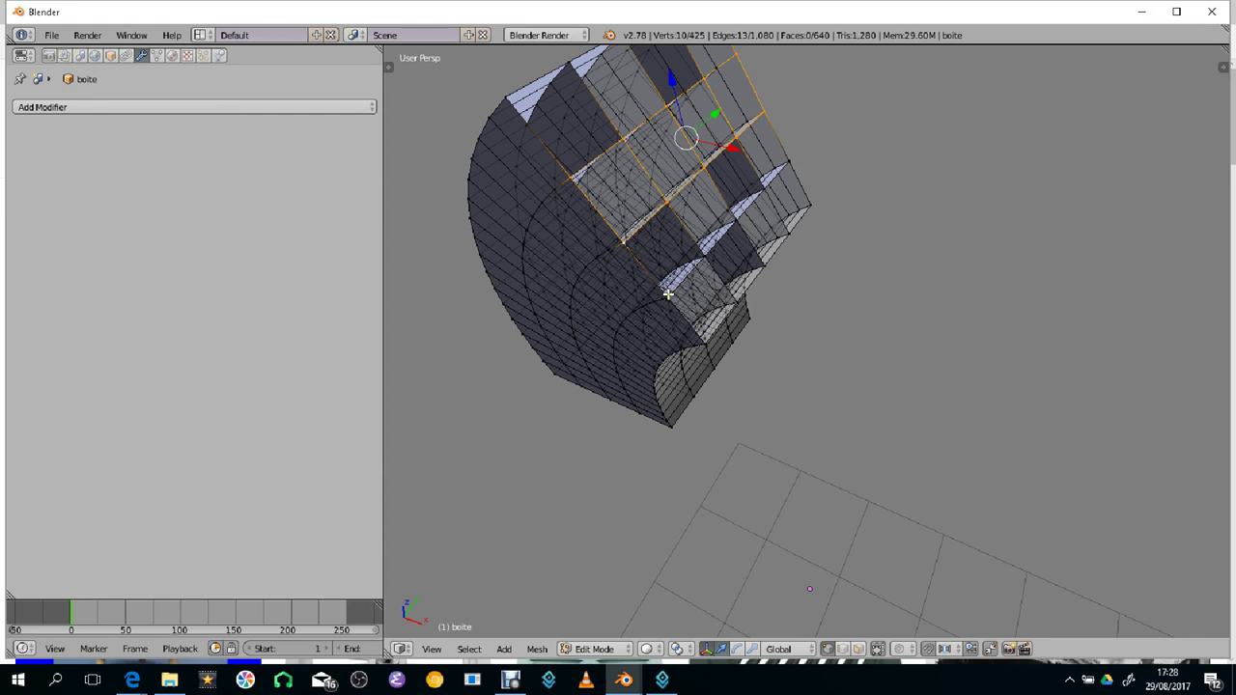
pyautogui.keyDown('shift'); pyautogui.rightClick(668, 294); pyautogui.keyUp('shift')
pyautogui.keyDown('shift'); pyautogui.rightClick(708, 259); pyautogui.keyUp('shift')
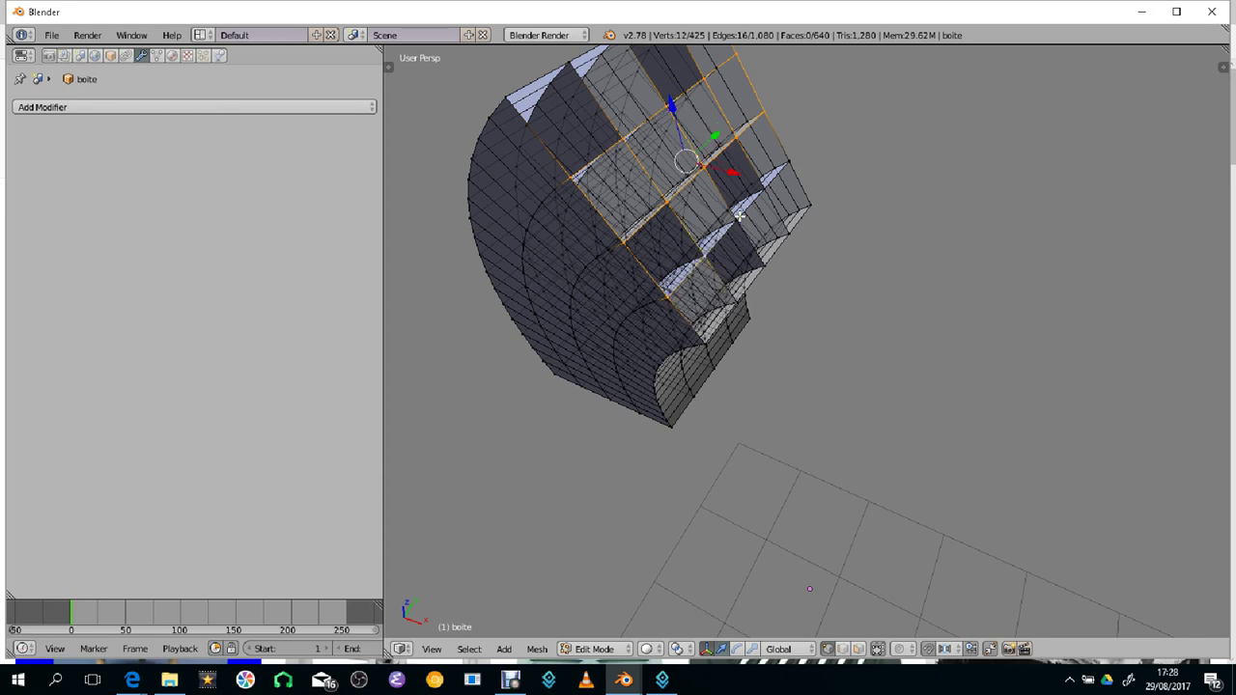
pyautogui.keyDown('shift'); pyautogui.rightClick(734, 219); pyautogui.keyUp('shift')
pyautogui.keyDown('shift'); pyautogui.rightClick(768, 193); pyautogui.keyUp('shift')
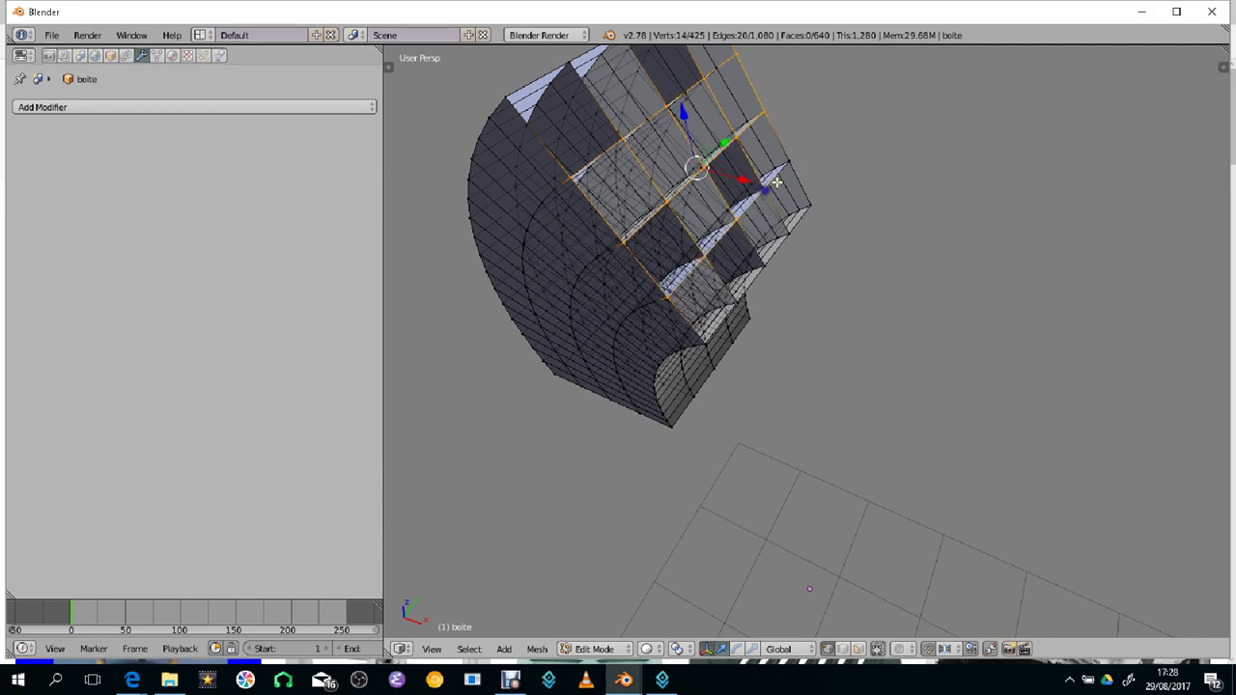
pyautogui.keyDown('shift'); pyautogui.rightClick(788, 164); pyautogui.keyUp('shift')
pyautogui.keyDown('shift'); pyautogui.rightClick(810, 204); pyautogui.keyUp('shift')
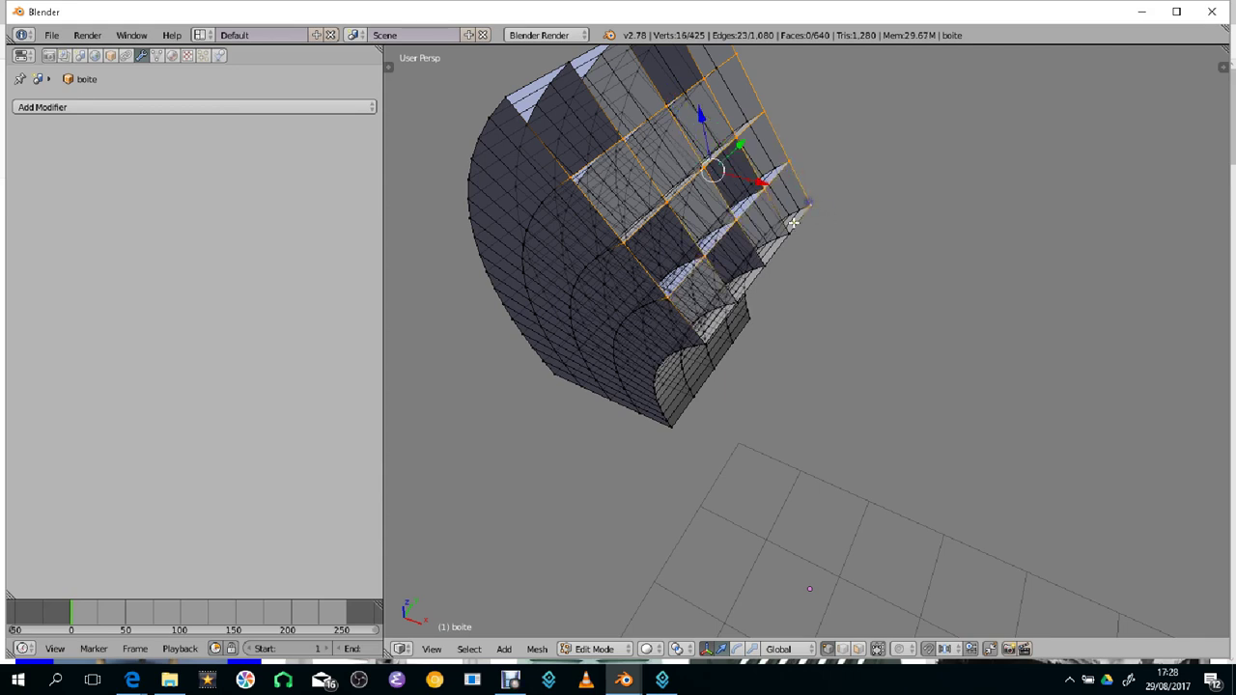
pyautogui.keyDown('shift'); pyautogui.rightClick(790, 231); pyautogui.keyUp('shift')
pyautogui.keyDown('shift'); pyautogui.rightClick(765, 270); pyautogui.keyUp('shift')
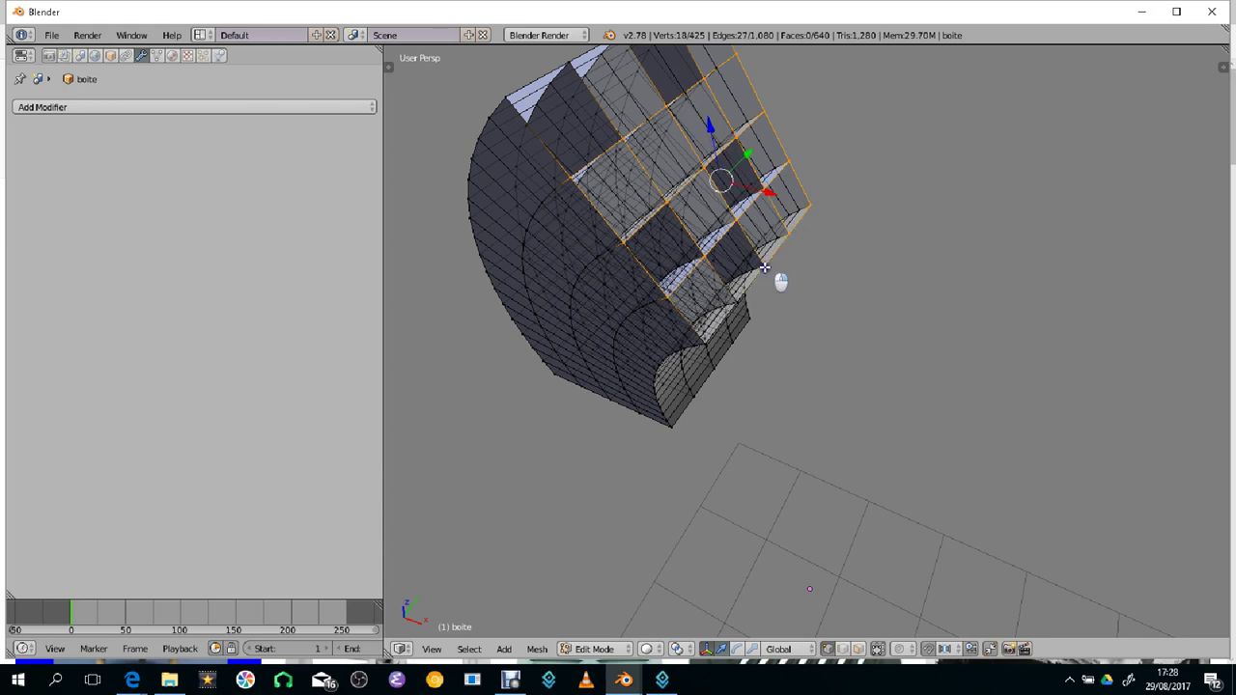
pyautogui.keyDown('shift'); pyautogui.rightClick(742, 300); pyautogui.keyUp('shift')
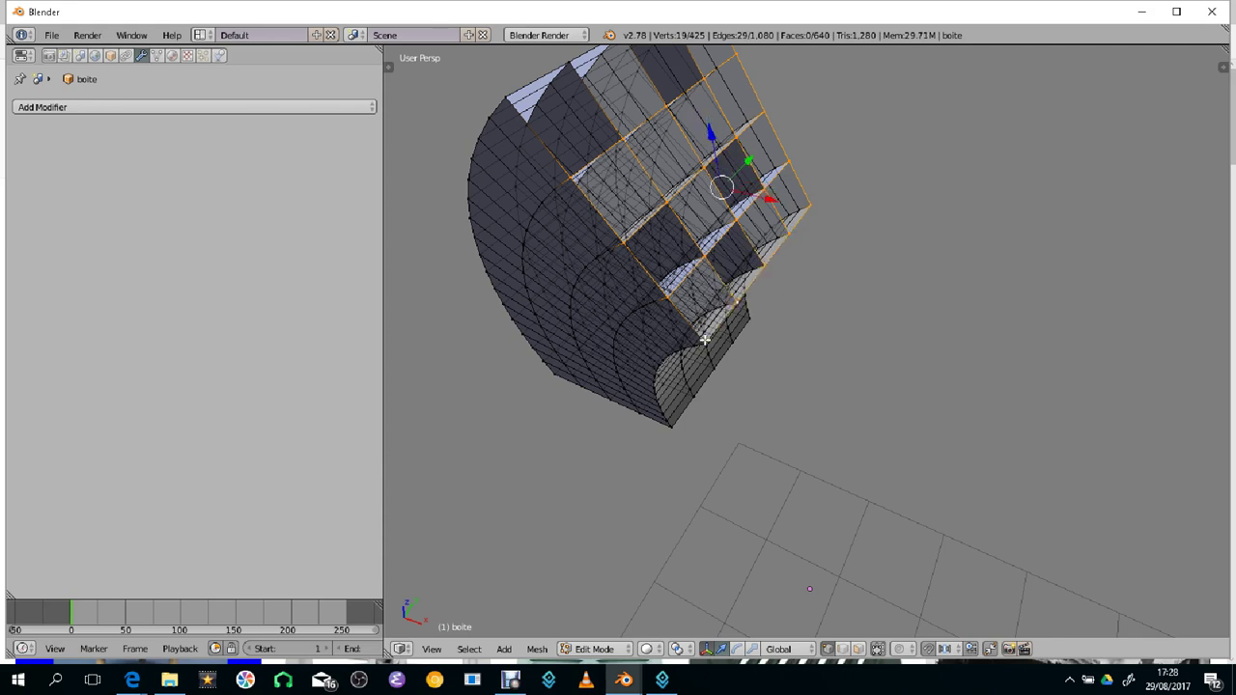
pyautogui.keyDown('shift'); pyautogui.rightClick(705, 340); pyautogui.keyUp('shift')
# Step: Add the remaining upper-left end-edge vertices up to the top corner, completing all 25
pyautogui.moveTo(672, 335); pyautogui.dragTo(674, 345, button='middle')
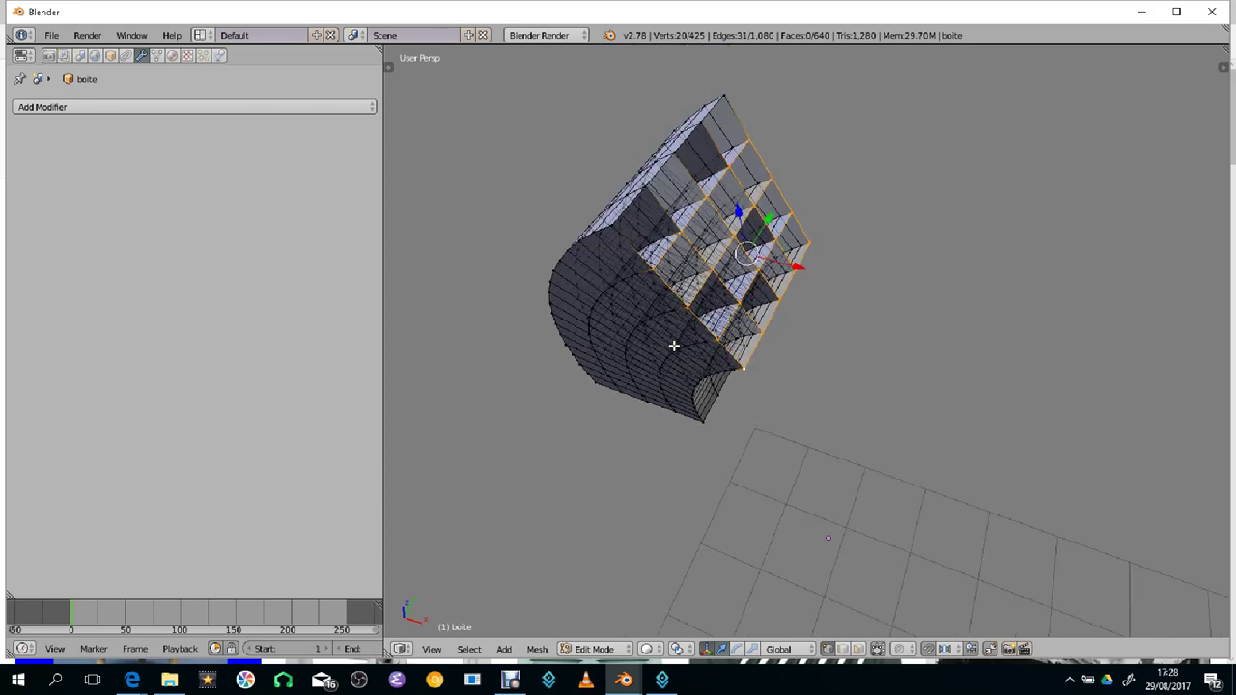
pyautogui.keyDown('shift'); pyautogui.rightClick(614, 232); pyautogui.keyUp('shift')
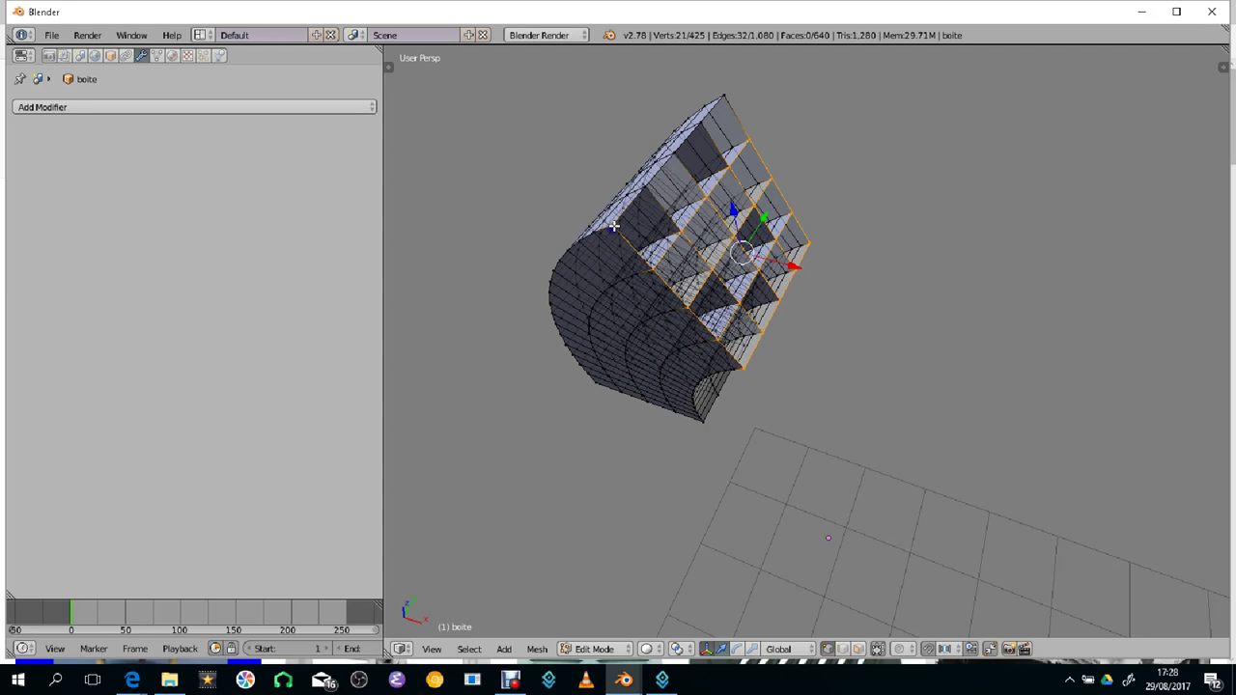
pyautogui.keyDown('shift'); pyautogui.rightClick(647, 189); pyautogui.keyUp('shift')
pyautogui.keyDown('shift'); pyautogui.rightClick(673, 153); pyautogui.keyUp('shift')
pyautogui.keyDown('shift'); pyautogui.rightClick(697, 124); pyautogui.keyUp('shift')
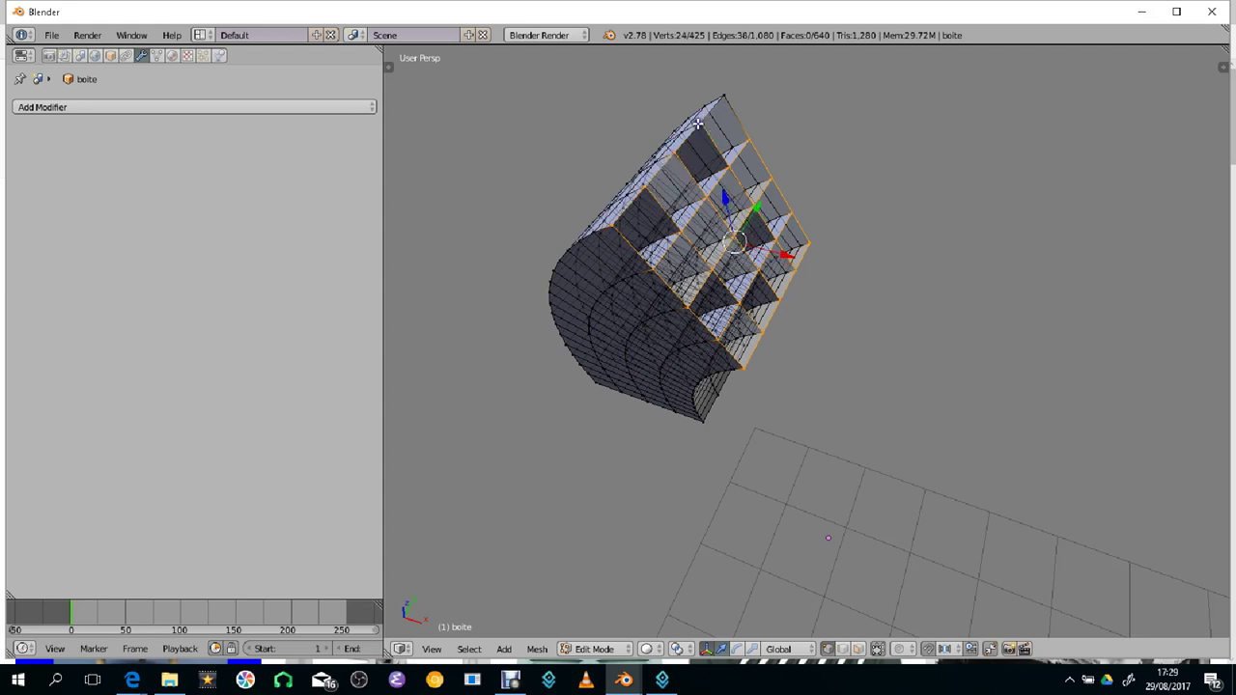
pyautogui.keyDown('shift'); pyautogui.rightClick(724, 94); pyautogui.keyUp('shift')
pyautogui.moveTo(723, 95); pyautogui.dragTo(822, 258, button='middle')
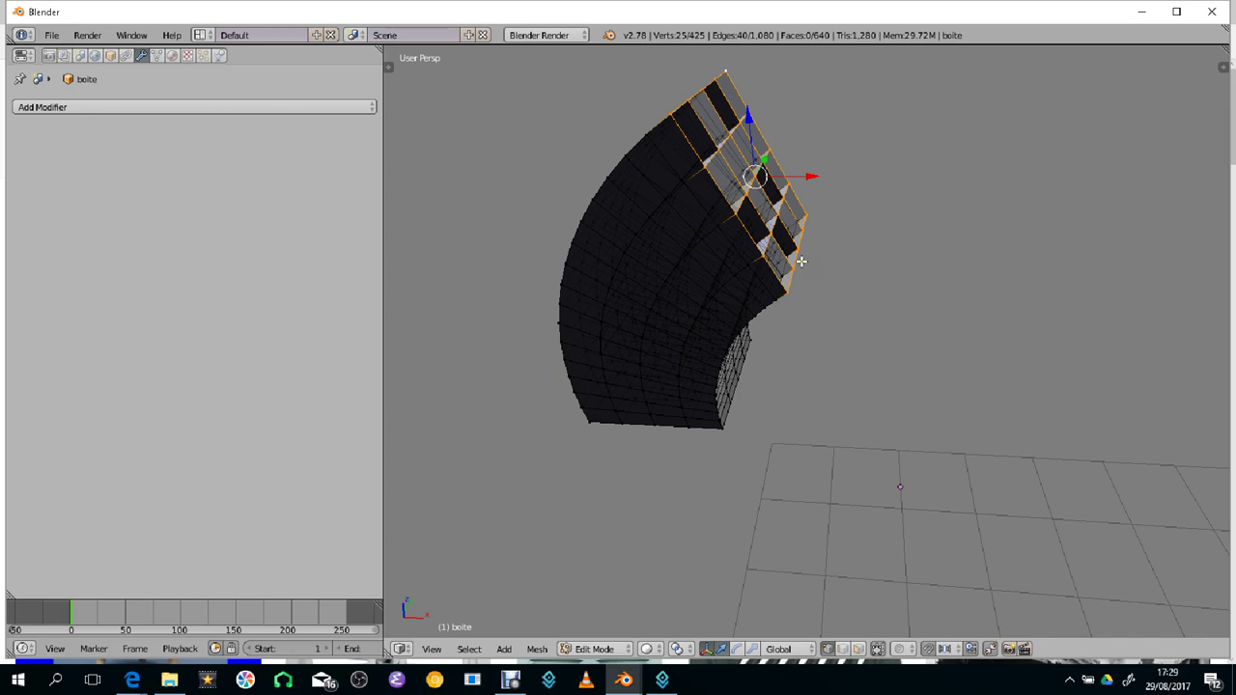
# Step: Switch to orthographic front view and rotate the selected end edge
pyautogui.scroll(5, 799, 257)
pyautogui.scroll(-5, 798, 253)
pyautogui.moveTo(798, 253)
pyautogui.mouseDown(button='middle')
pyautogui.moveTo(791, 389)
pyautogui.moveTo(817, 365)
pyautogui.mouseUp(button='middle')
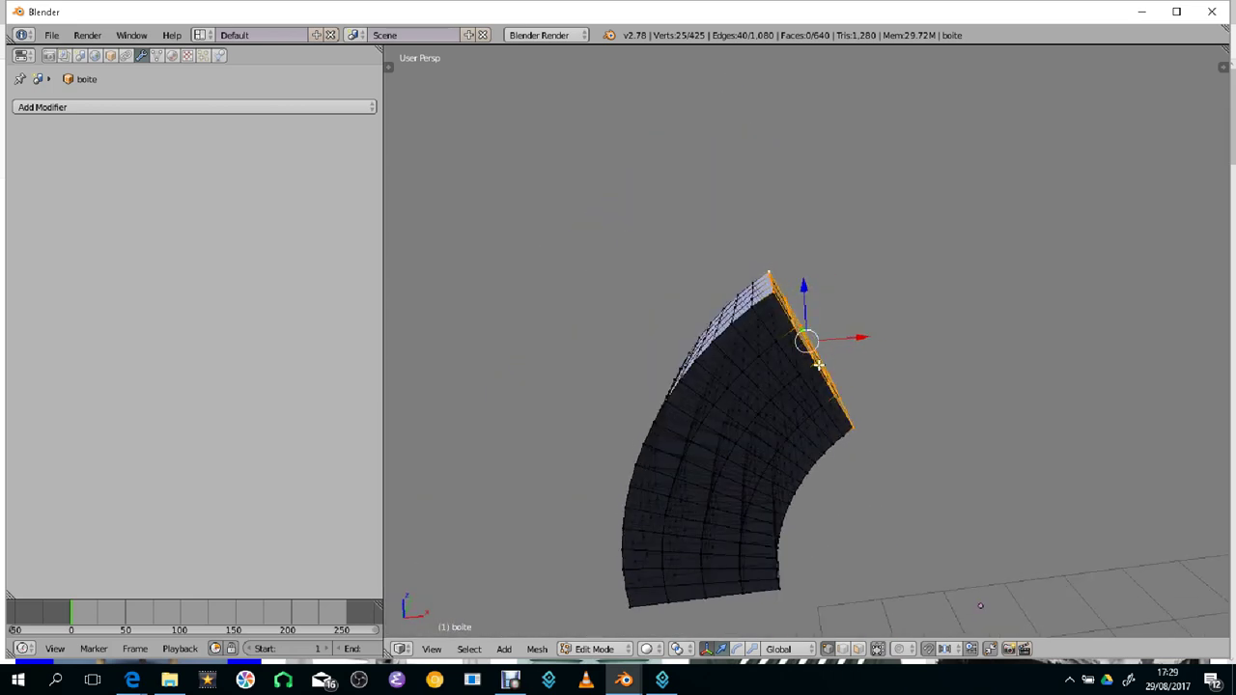
pyautogui.press('KP_5')
pyautogui.press('KP_1')
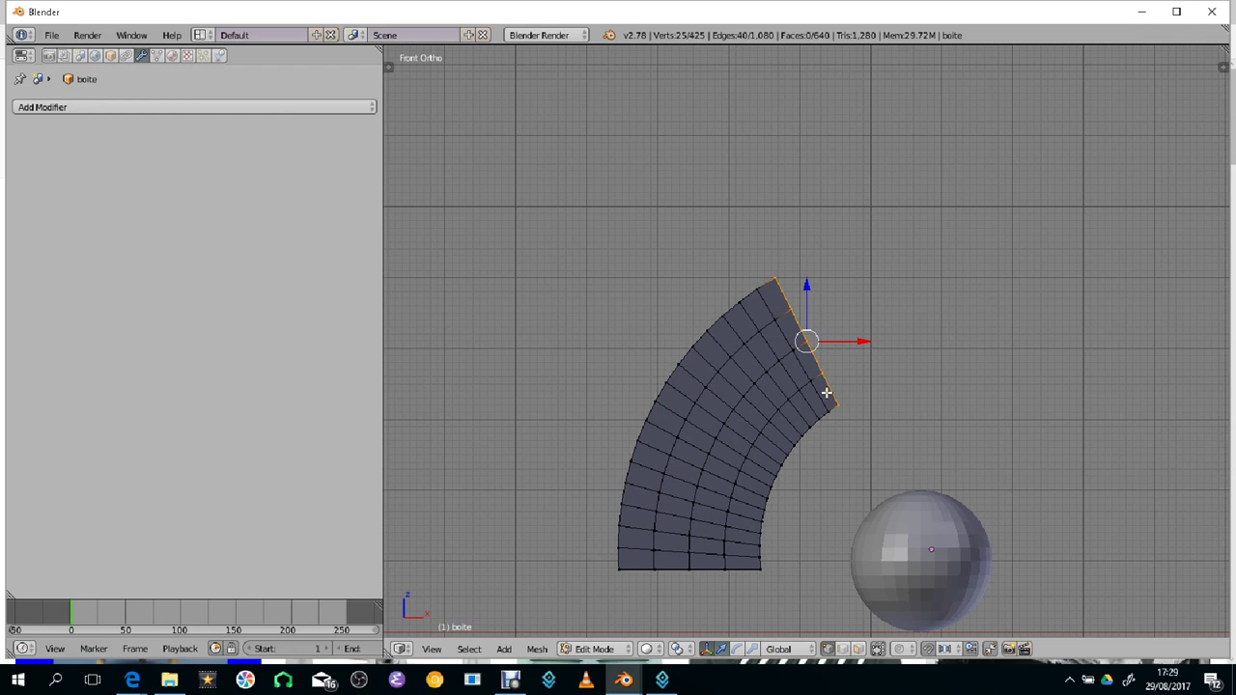
pyautogui.press('r')
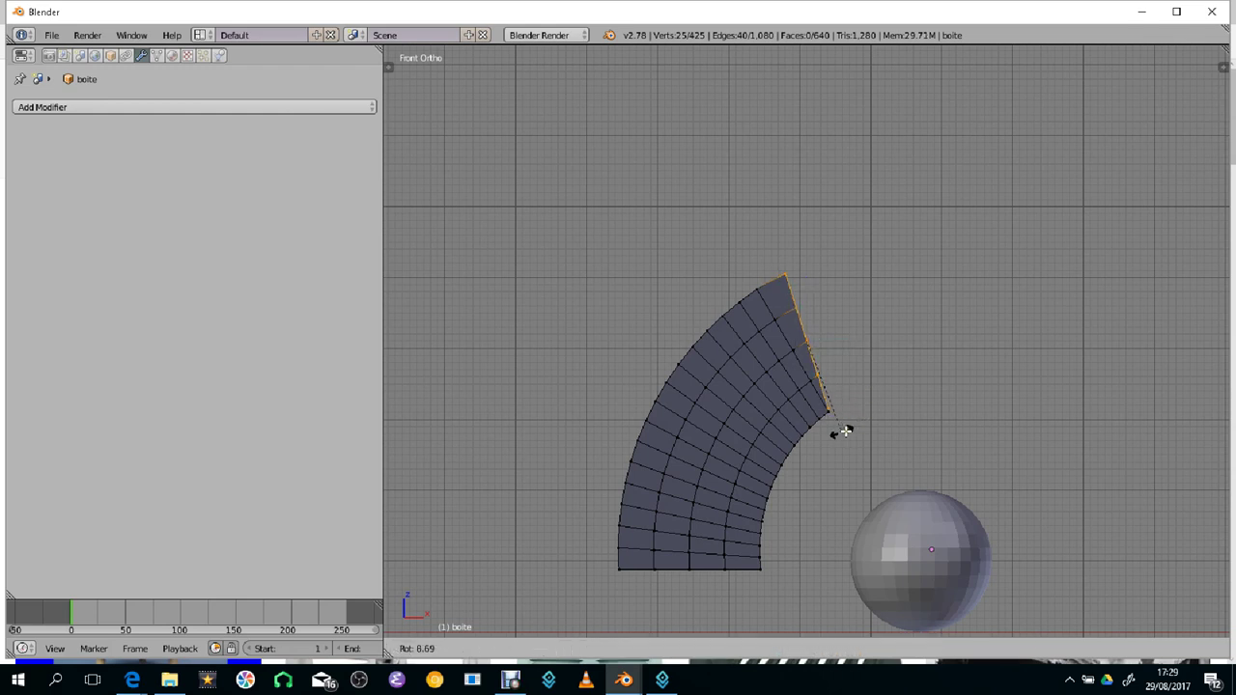
pyautogui.click(819, 437)
# Step: Extrude the end edge and scale it to 0 along X into a vertical line
pyautogui.press('e')
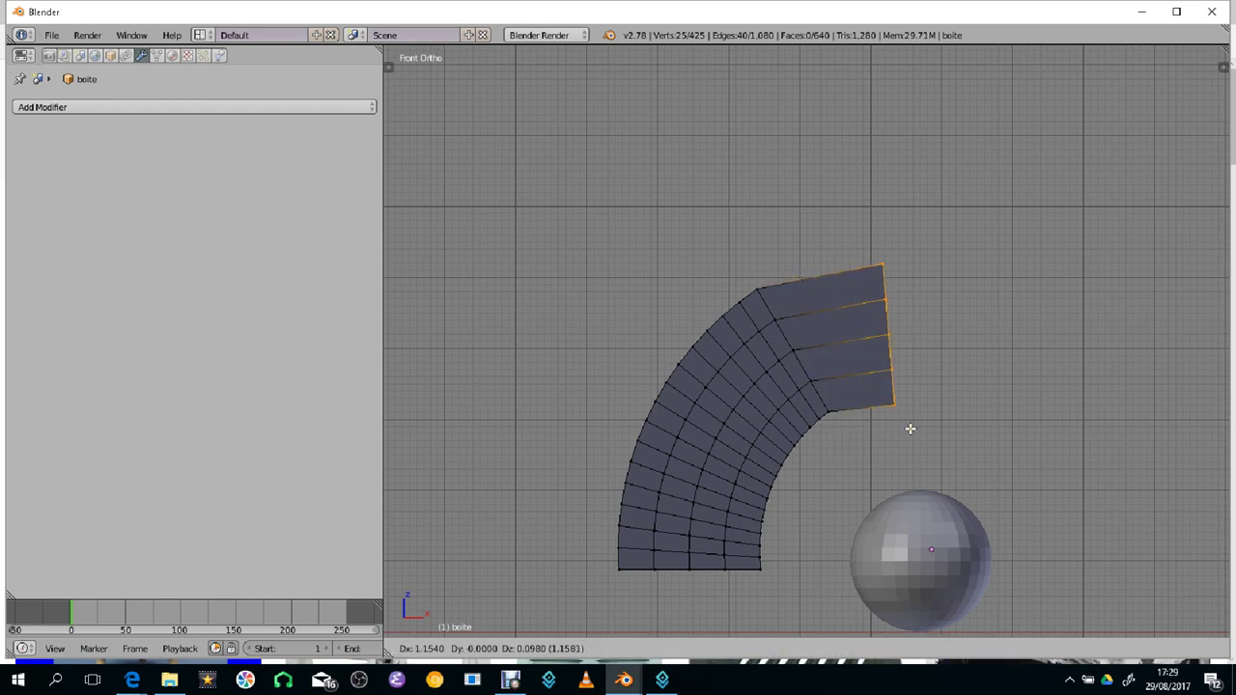
pyautogui.click(919, 440)
pyautogui.press('s')
pyautogui.press('x')
pyautogui.press('0')
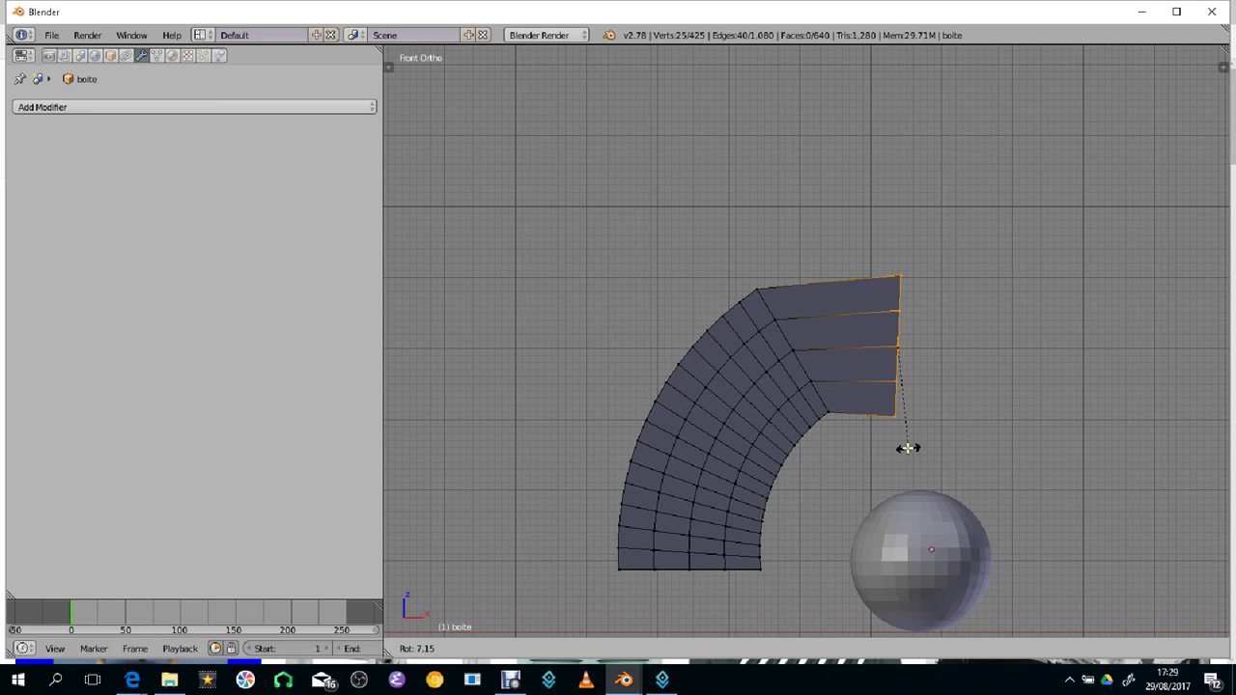
pyautogui.press('Return')
# Step: Move the end edge back to the left and rotate it into a slant
pyautogui.press('g')
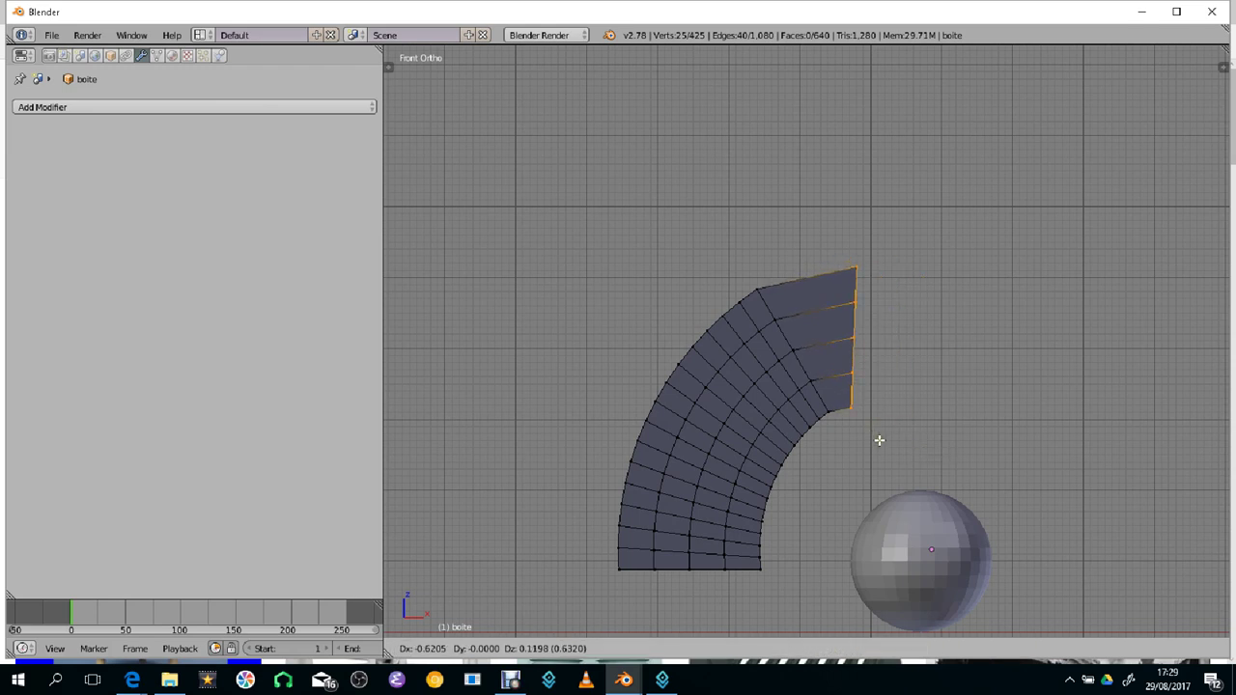
pyautogui.click(880, 445)
pyautogui.press('r')
pyautogui.rightClick(907, 394)
pyautogui.press('r')
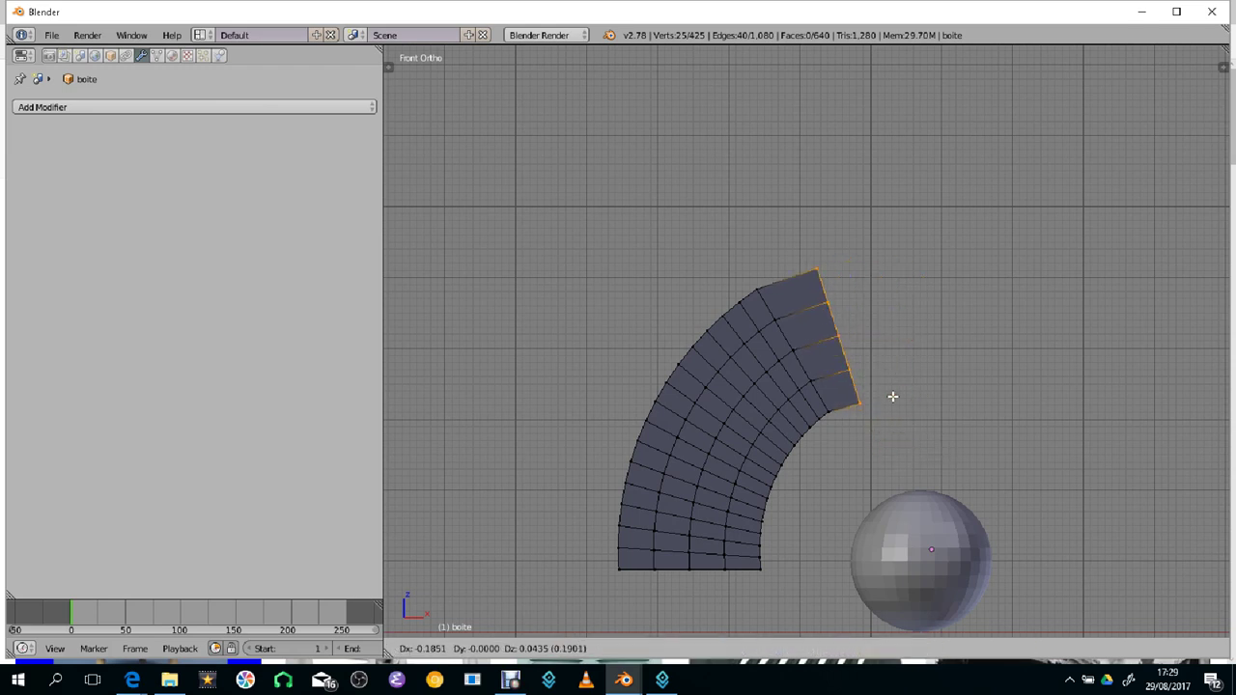
pyautogui.click(881, 398)
# Step: Extrude a new row of faces to the right and tilt its end edge to continue the curve
pyautogui.press('e')
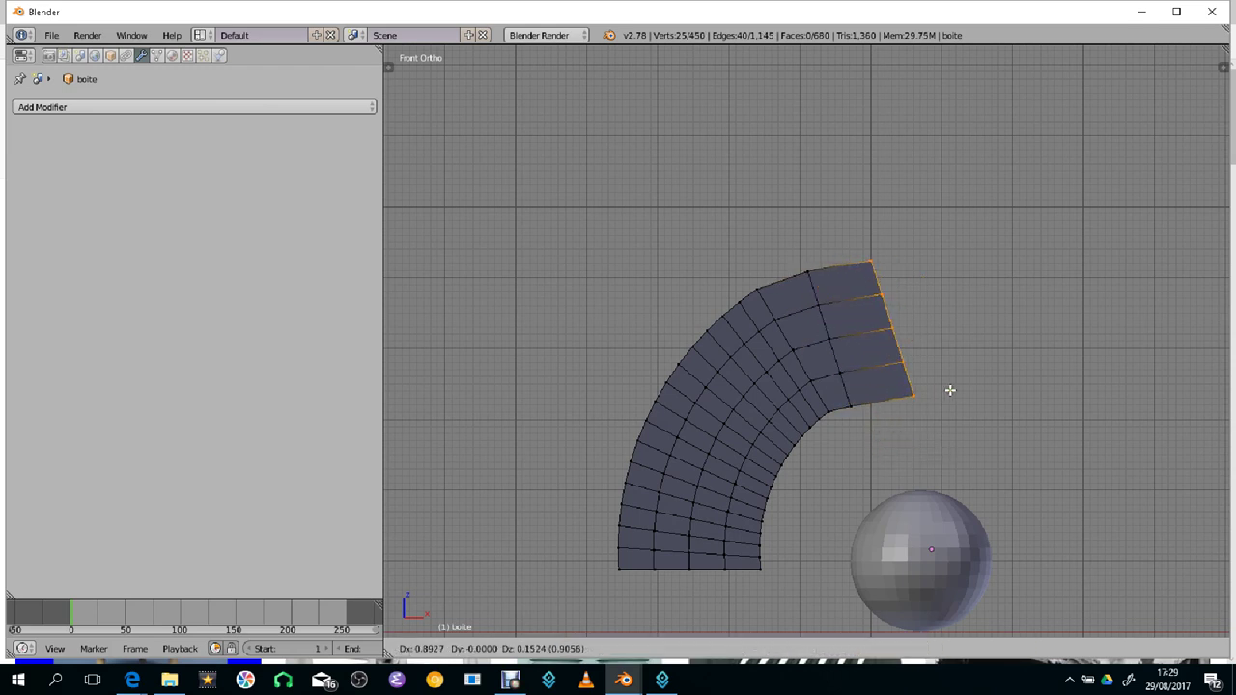
pyautogui.click(950, 390)
pyautogui.press('r')
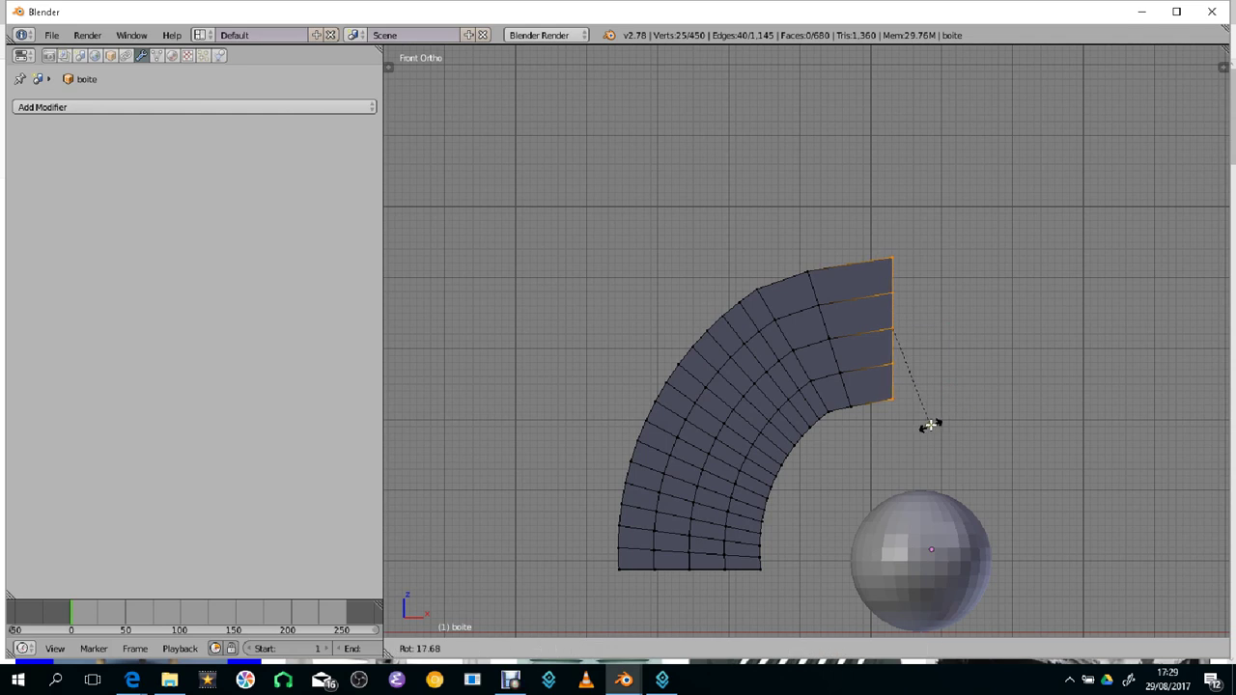
pyautogui.click(929, 425)
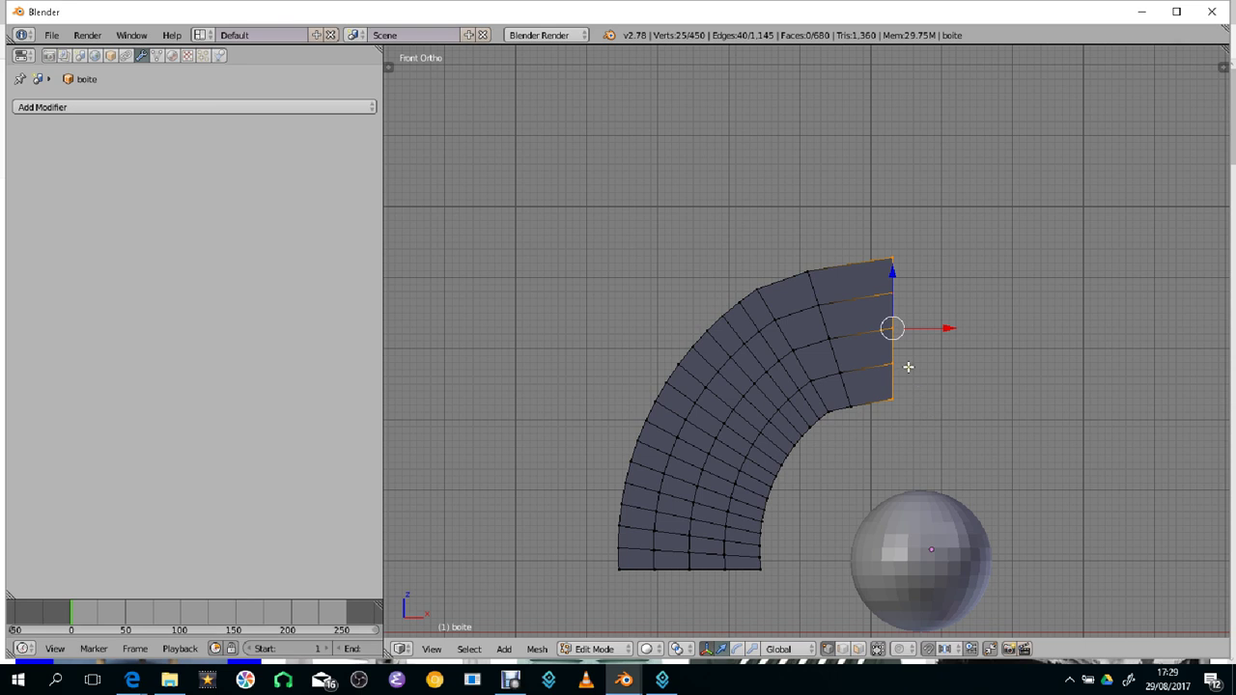
pyautogui.moveTo(943, 314)
pyautogui.mouseDown(button='middle')
pyautogui.moveTo(924, 359)
pyautogui.moveTo(947, 338)
pyautogui.mouseUp(button='middle')
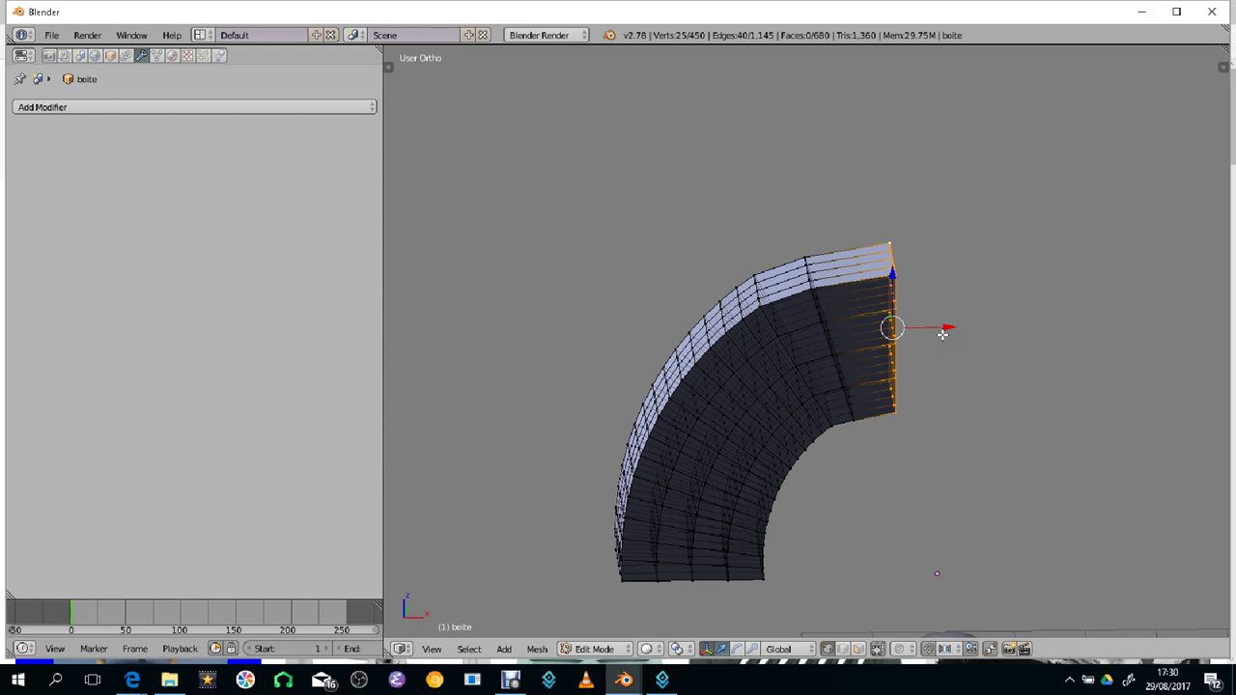
# Step: In front view, cancel a started loop cut and switch 'boite' back to Object Mode
pyautogui.press('KP_1')
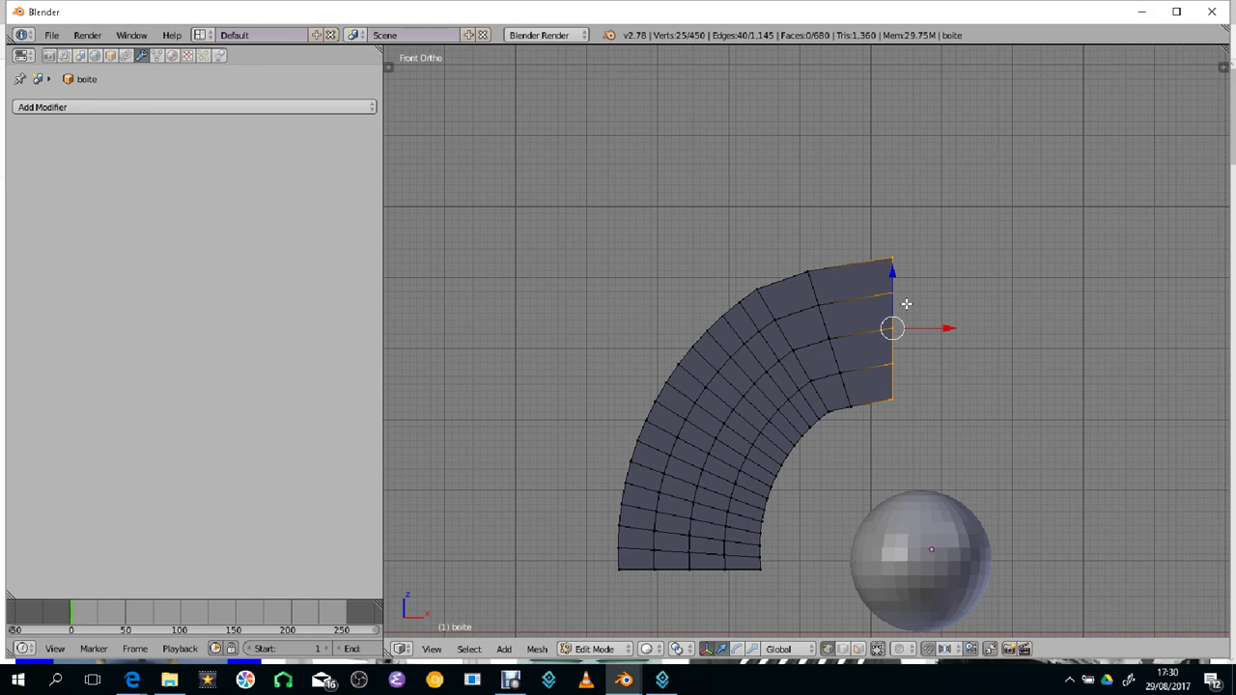
pyautogui.hotkey('ctrl', 'r')
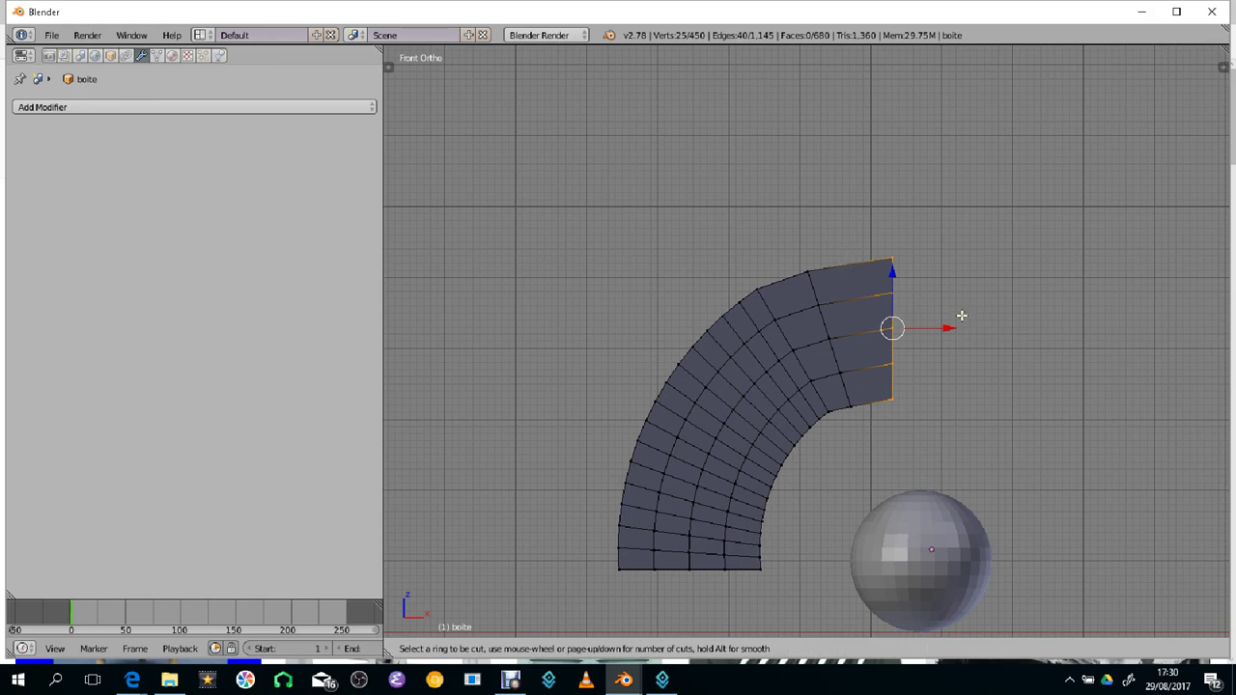
pyautogui.press('Escape')
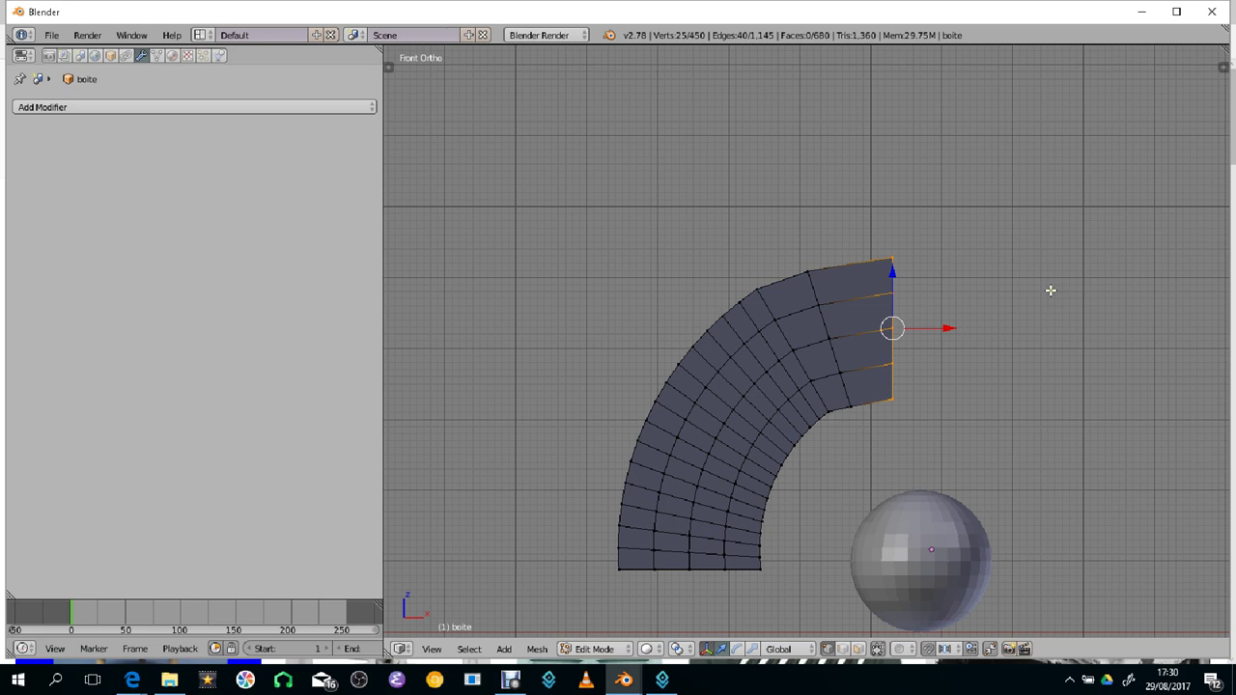
pyautogui.scroll(-2, 930, 270)
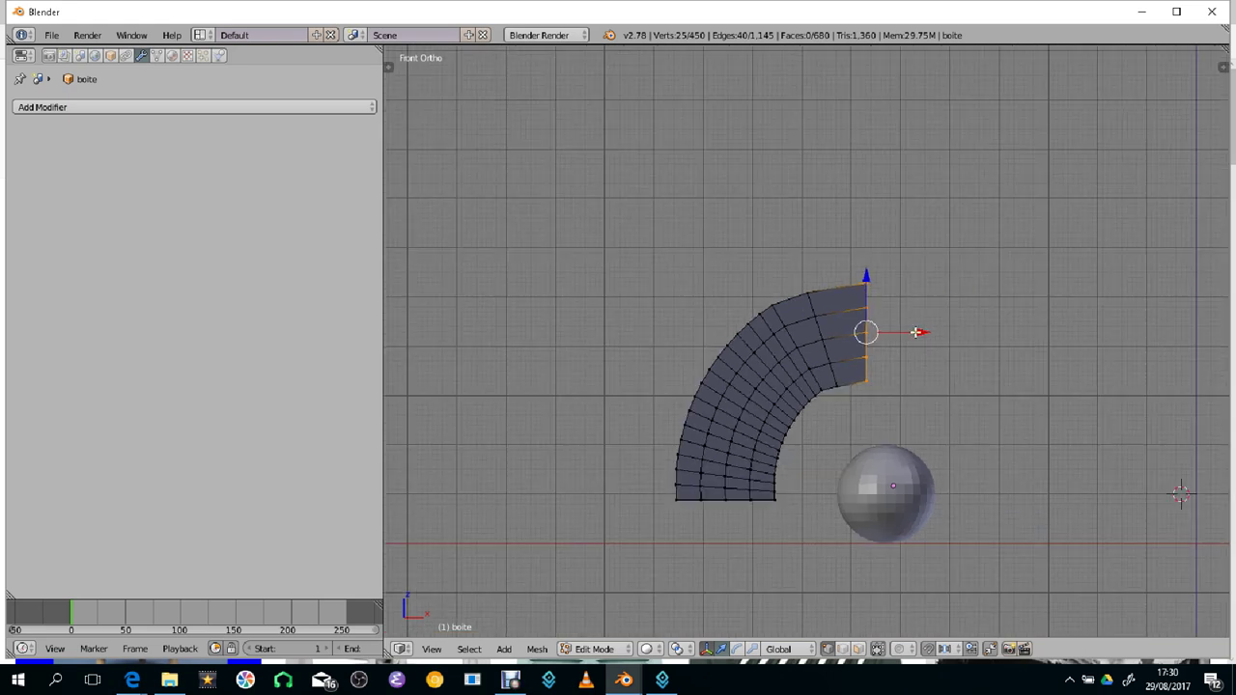
pyautogui.scroll(3, 916, 332)
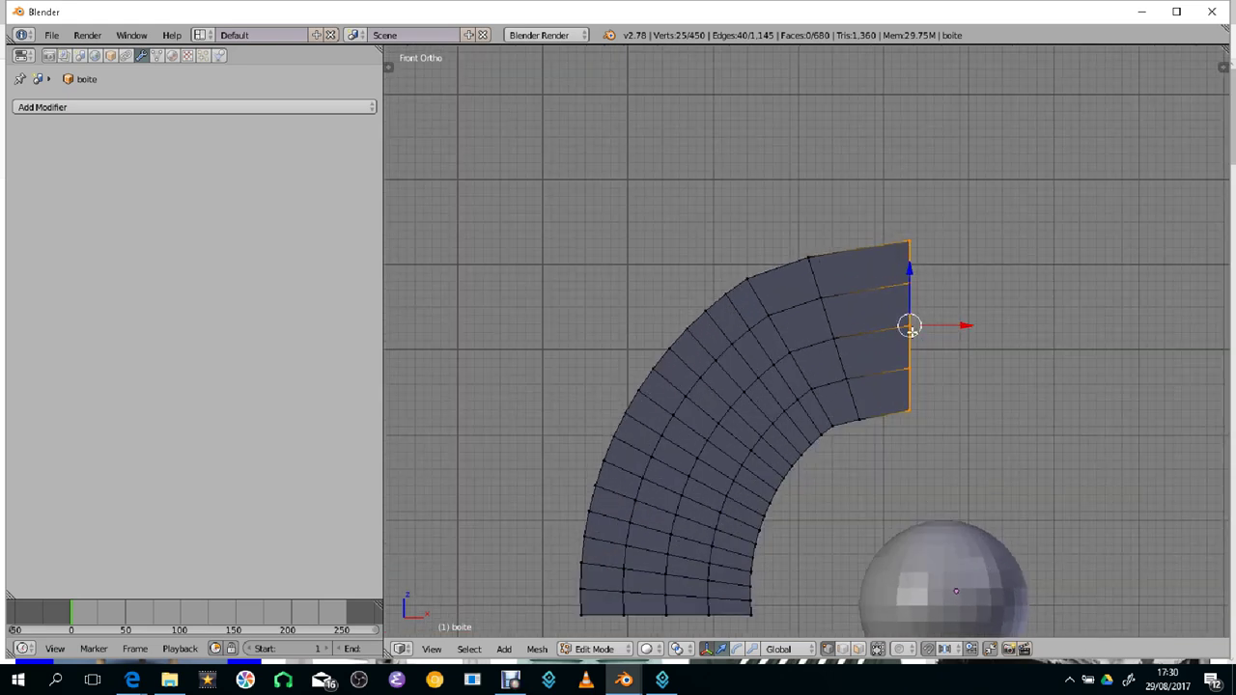
pyautogui.press('Tab')
pyautogui.scroll(-3, 966, 313)
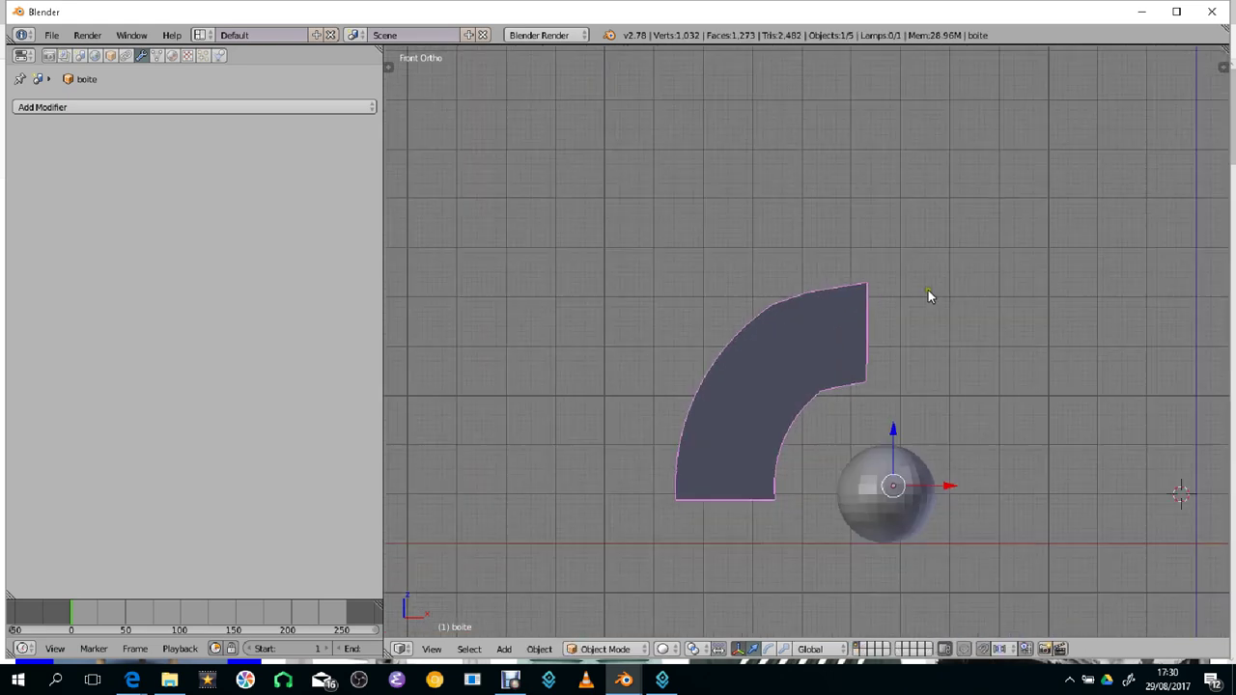
pyautogui.moveTo(930, 295)
pyautogui.mouseDown(button='middle')
pyautogui.moveTo(941, 312)
pyautogui.moveTo(827, 348)
pyautogui.moveTo(974, 326)
pyautogui.mouseUp(button='middle')
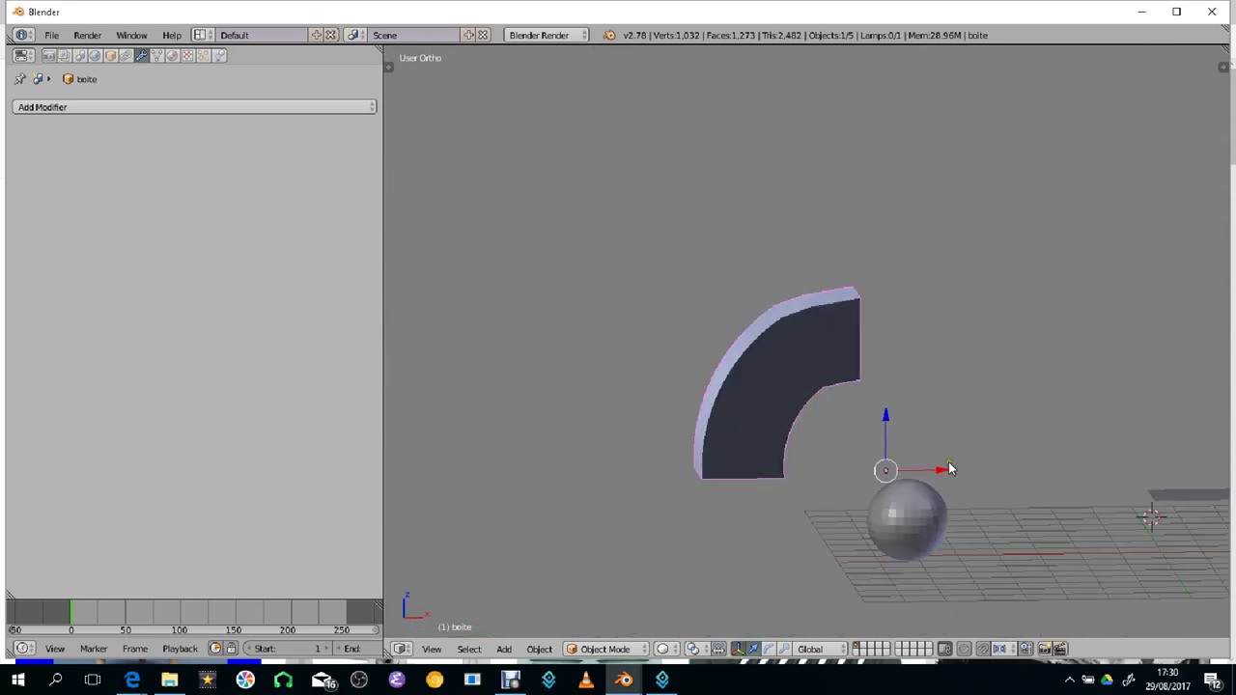
pyautogui.moveTo(950, 469); pyautogui.dragTo(769, 434, button='middle')
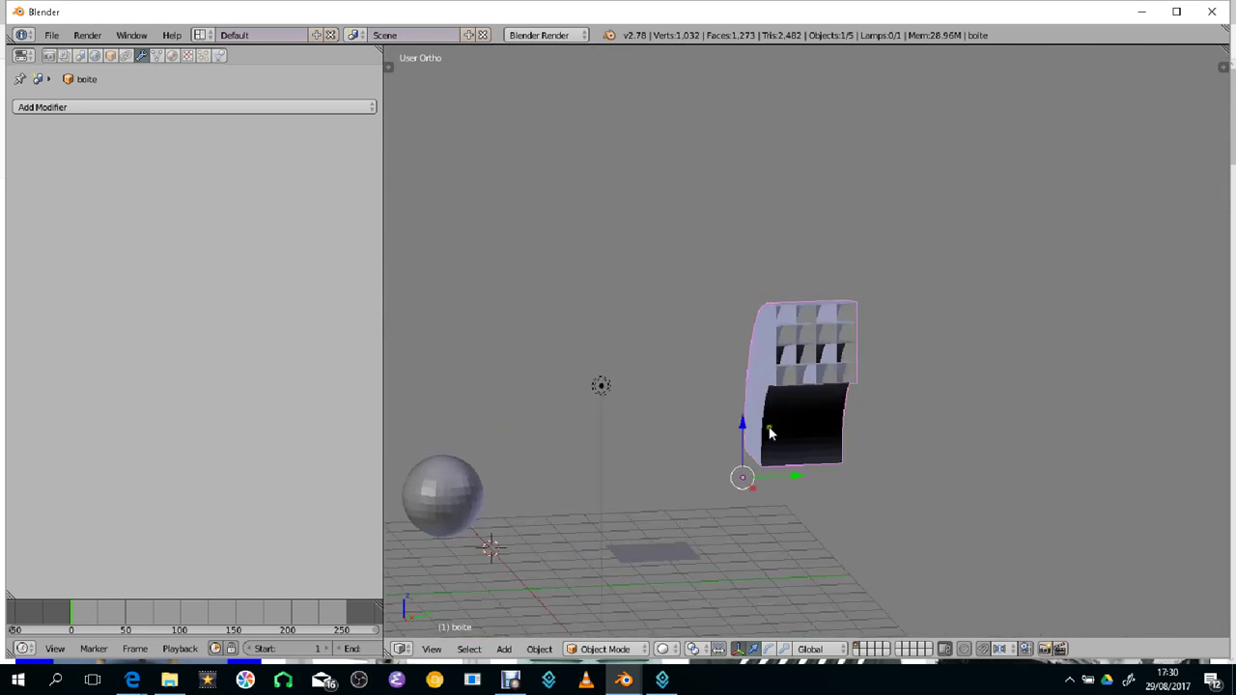
pyautogui.scroll(5, 828, 317)
pyautogui.scroll(2, 807, 251)
pyautogui.scroll(-3, 704, 320)
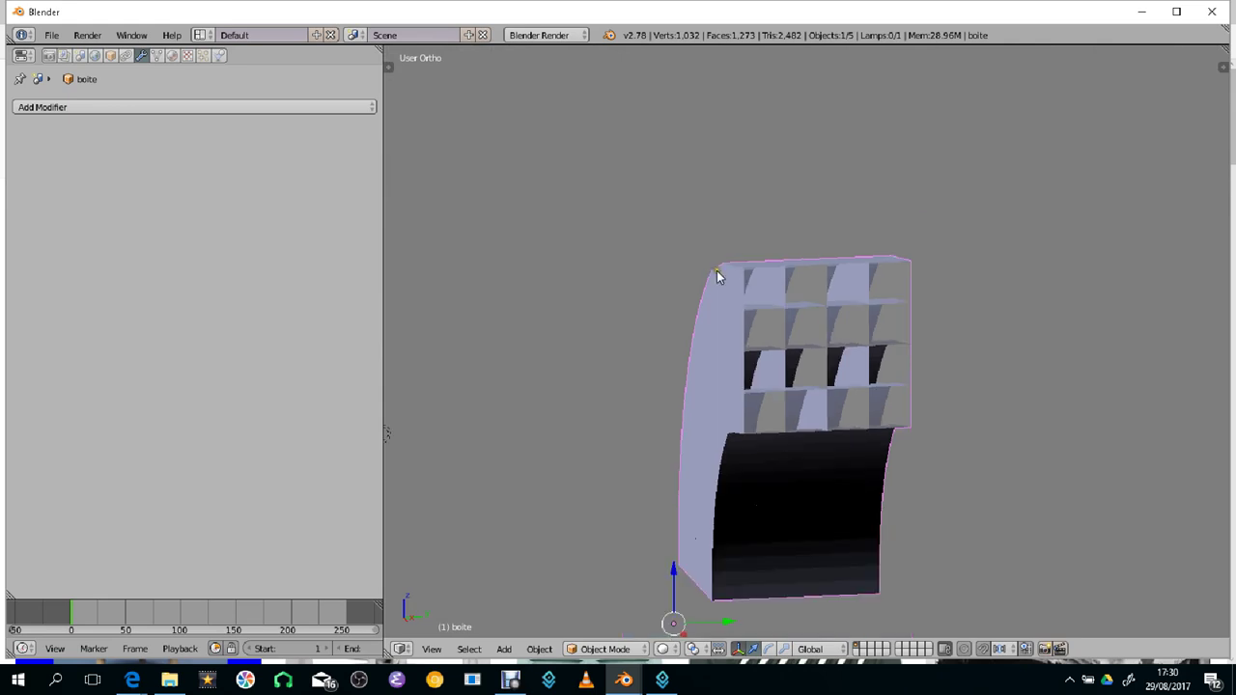
pyautogui.moveTo(719, 274)
pyautogui.mouseDown(button='middle')
pyautogui.moveTo(890, 302)
pyautogui.moveTo(805, 378)
pyautogui.moveTo(853, 345)
pyautogui.moveTo(960, 474)
pyautogui.moveTo(863, 284)
pyautogui.moveTo(1094, 529)
pyautogui.moveTo(770, 312)
pyautogui.moveTo(1015, 367)
pyautogui.moveTo(1066, 349)
pyautogui.moveTo(884, 363)
pyautogui.moveTo(754, 345)
pyautogui.moveTo(843, 355)
pyautogui.moveTo(675, 349)
pyautogui.mouseUp(button='middle')
pyautogui.scroll(2, 1094, 529)
pyautogui.scroll(-4, 770, 312)
pyautogui.scroll(-2, 859, 358)
pyautogui.scroll(-1, 853, 370)
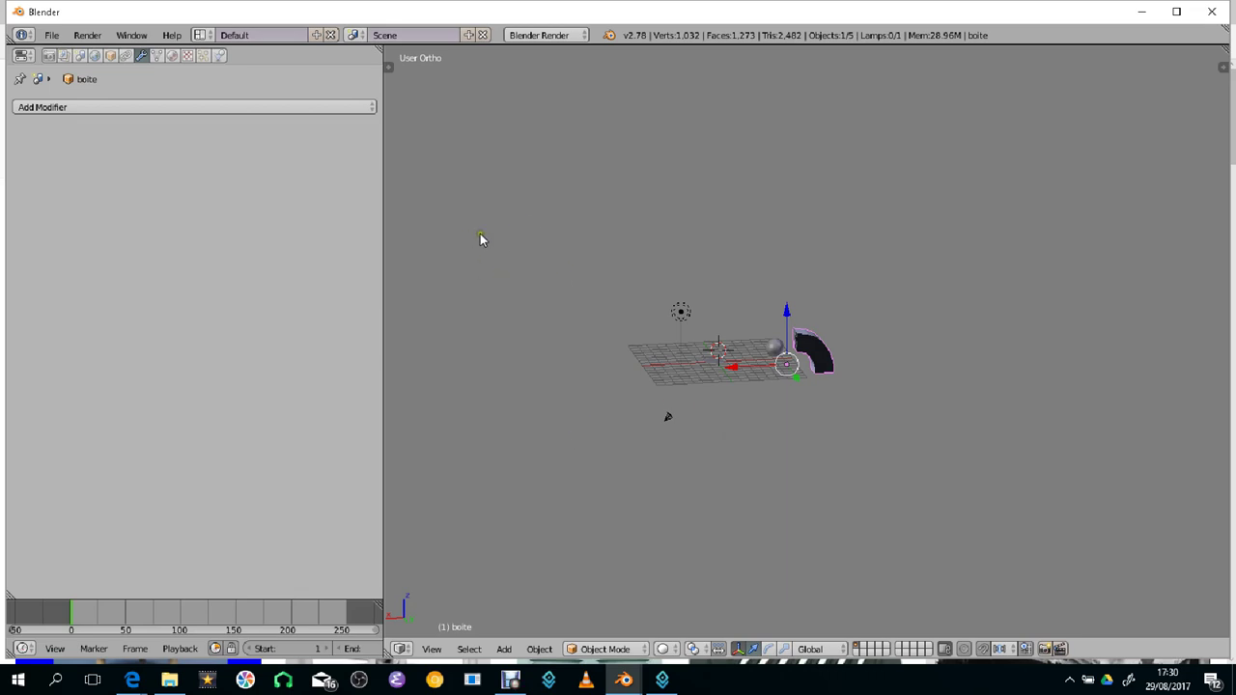
# Step: Draw a black freehand grease-pencil scribble above the scene
pyautogui.moveTo(480, 232)
pyautogui.mouseDown()
pyautogui.moveTo(491, 186)
pyautogui.moveTo(563, 114)
pyautogui.moveTo(564, 202)
pyautogui.mouseUp()
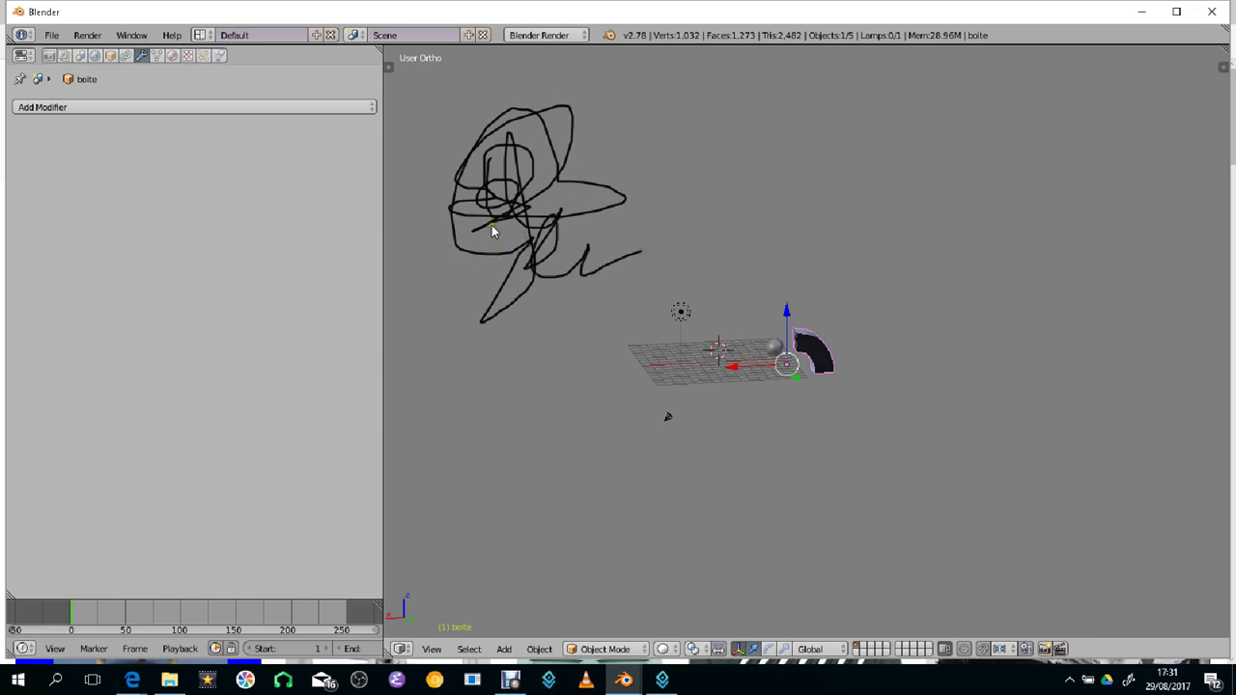
pyautogui.scroll(3, 831, 362)
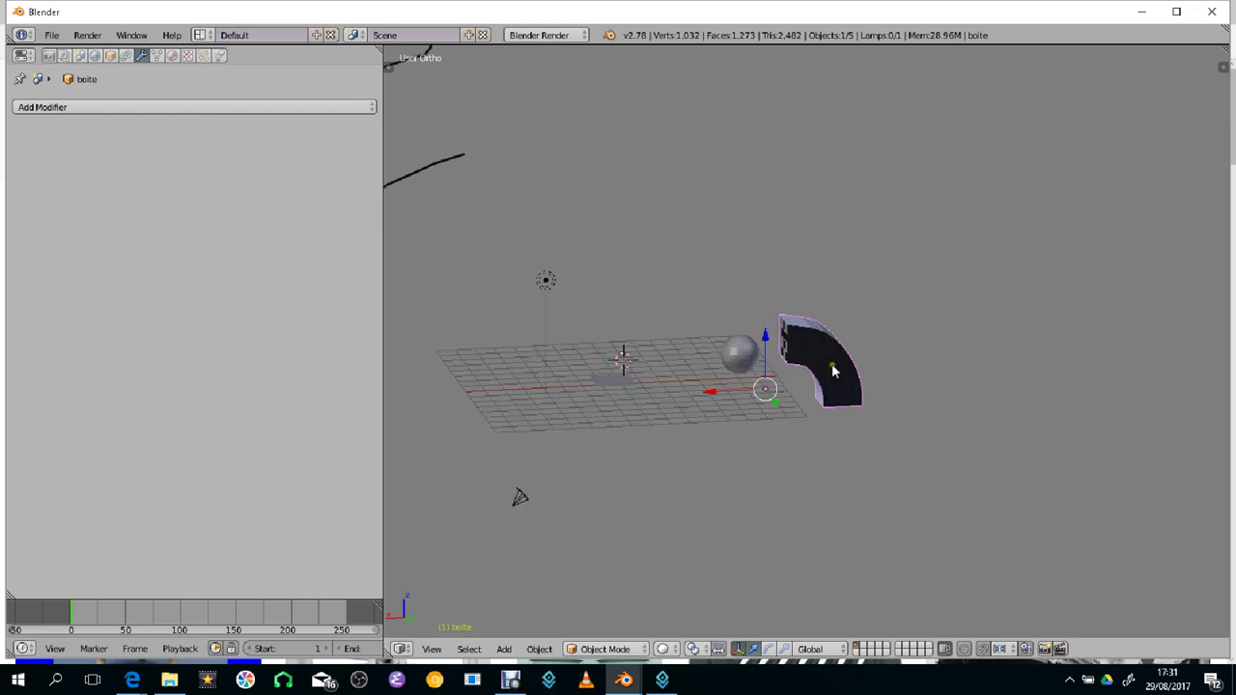
pyautogui.scroll(3, 802, 325)
# Step: Orbit around the grid and sphere and bring up the Add menu's Mesh list
pyautogui.moveTo(803, 326)
pyautogui.mouseDown(button='middle')
pyautogui.moveTo(799, 345)
pyautogui.moveTo(900, 289)
pyautogui.moveTo(856, 339)
pyautogui.mouseUp(button='middle')
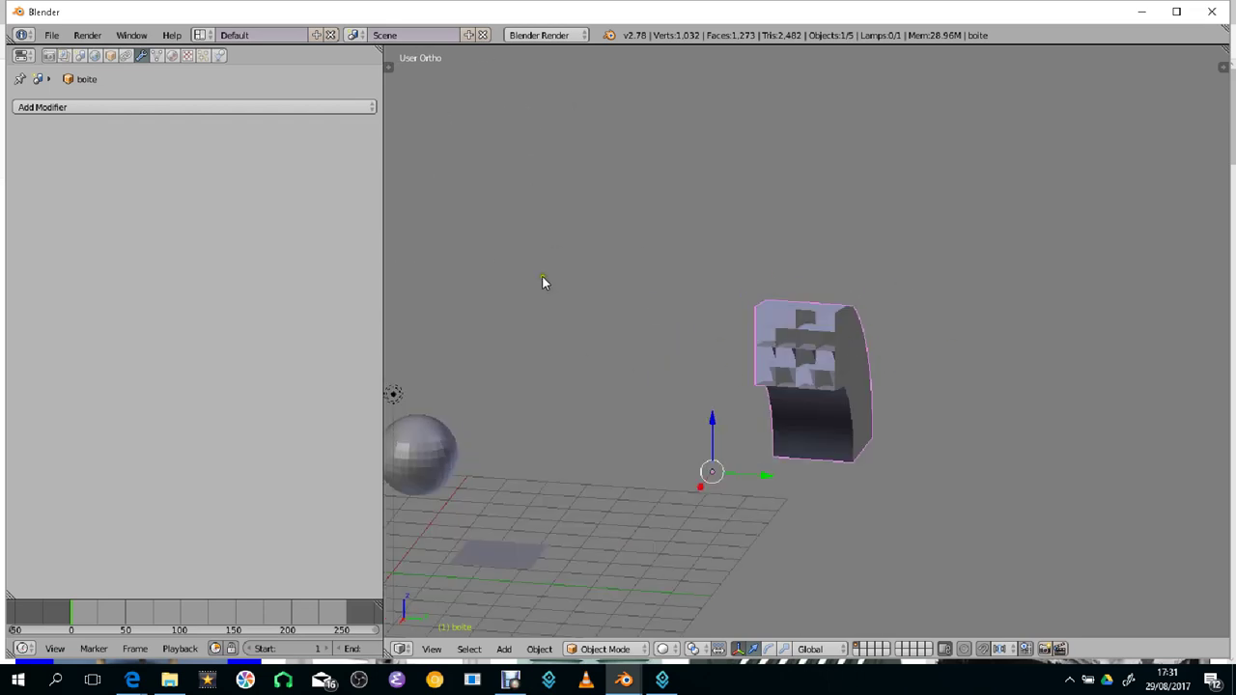
pyautogui.moveTo(542, 280)
pyautogui.mouseDown(button='middle')
pyautogui.moveTo(809, 373)
pyautogui.moveTo(753, 331)
pyautogui.moveTo(809, 389)
pyautogui.mouseUp(button='middle')
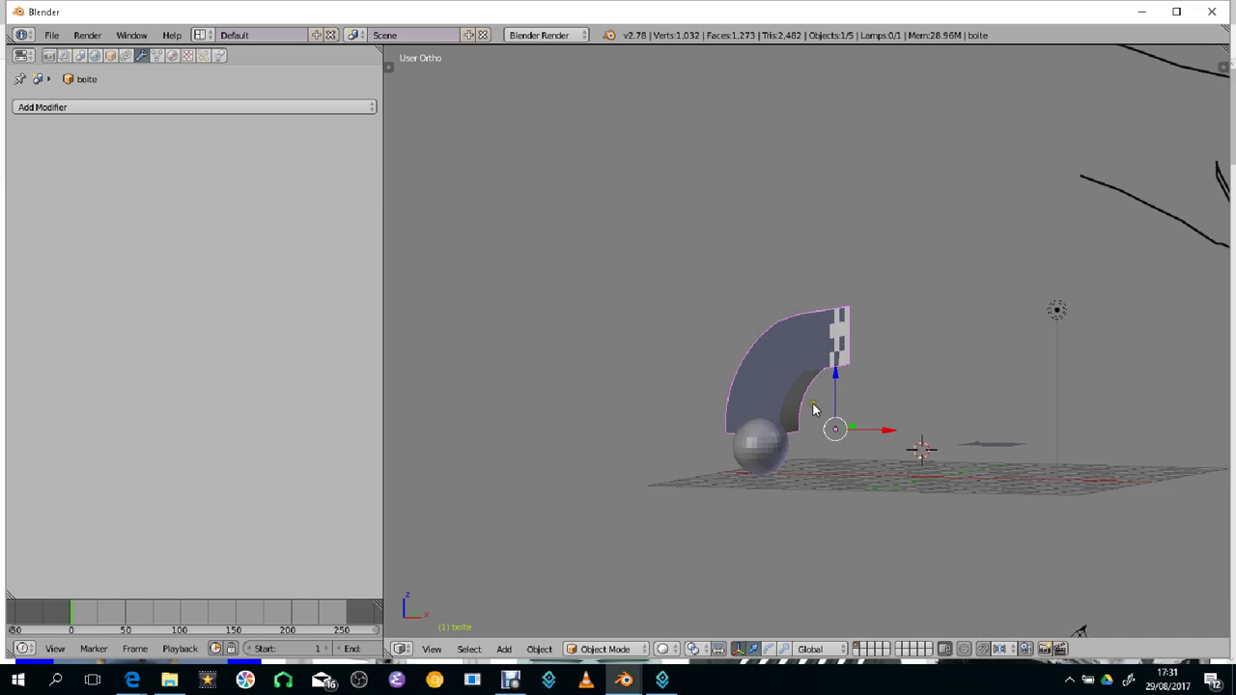
pyautogui.hotkey('shift', 'a')
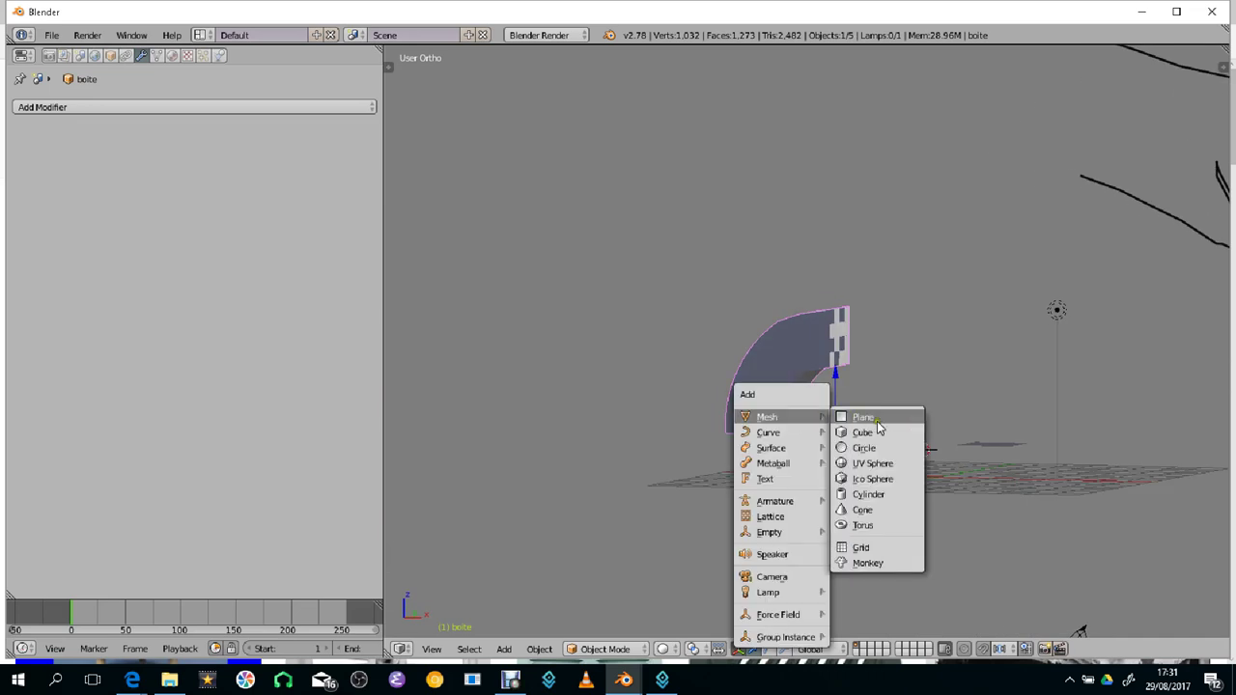
# Step: Add a Build modifier to 'boite' from the Generate modifiers
pyautogui.click(180, 108)
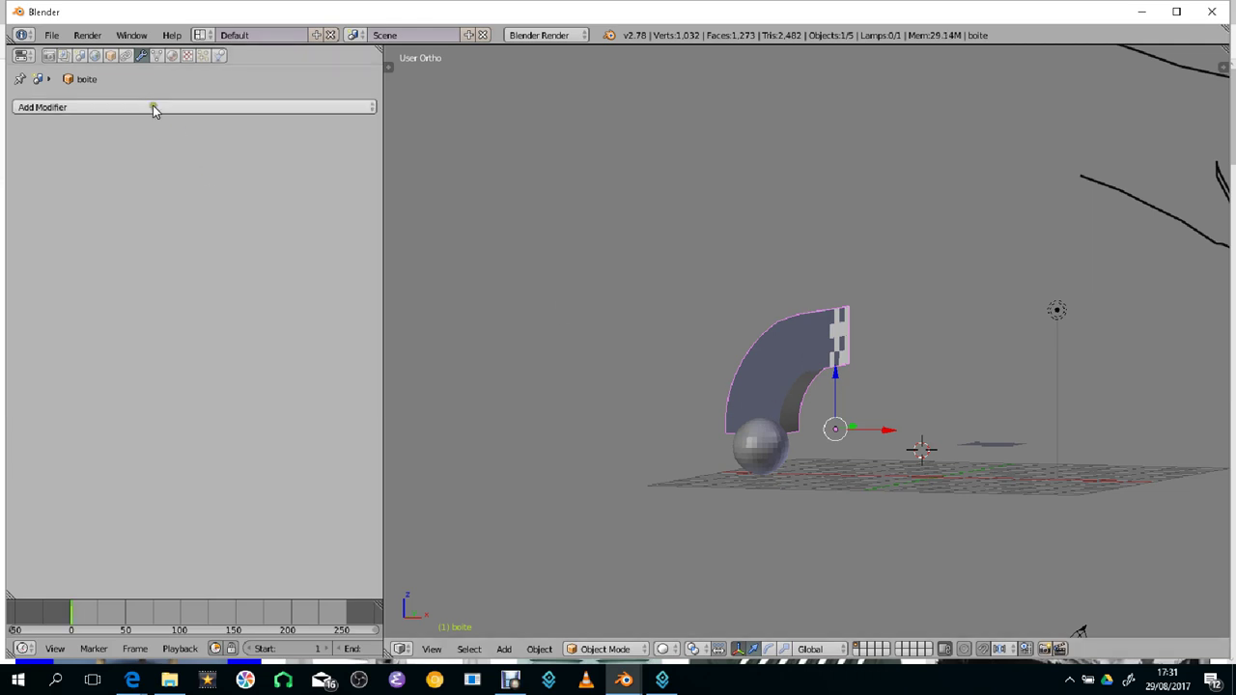
pyautogui.click(153, 108)
pyautogui.click(197, 198)
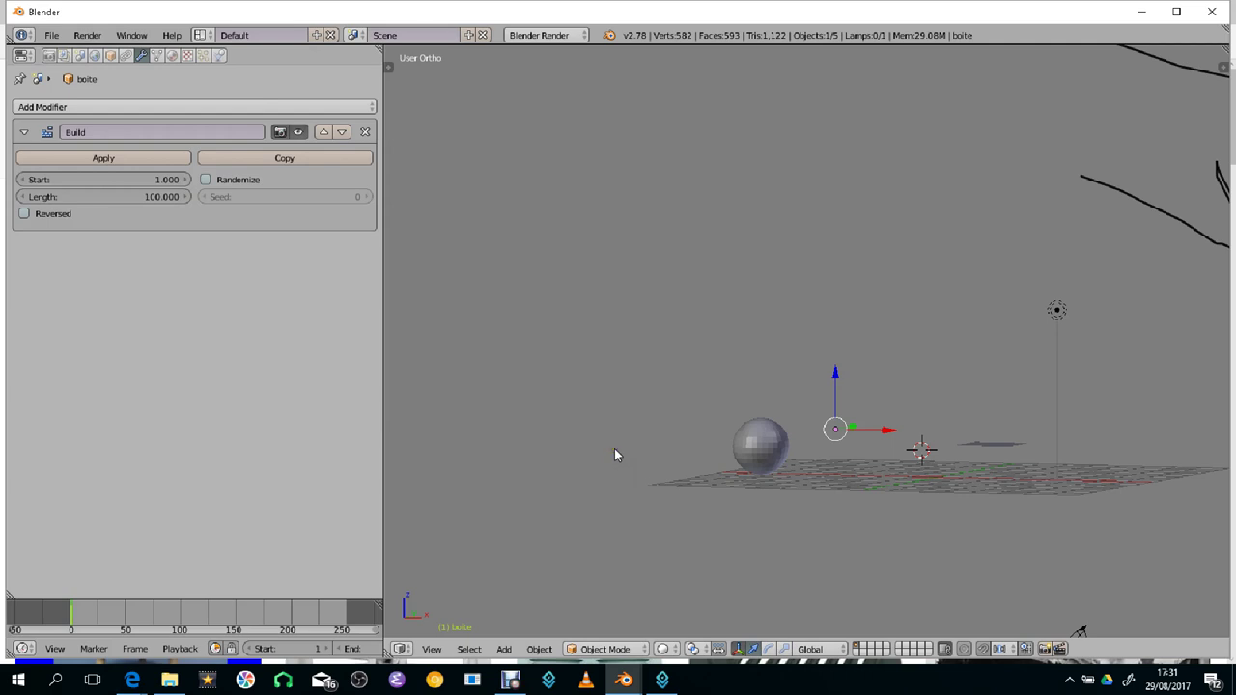
# Step: Play the animation, set the Build length to 250 frames, and enable Reversed
pyautogui.hotkey('alt', 'a')
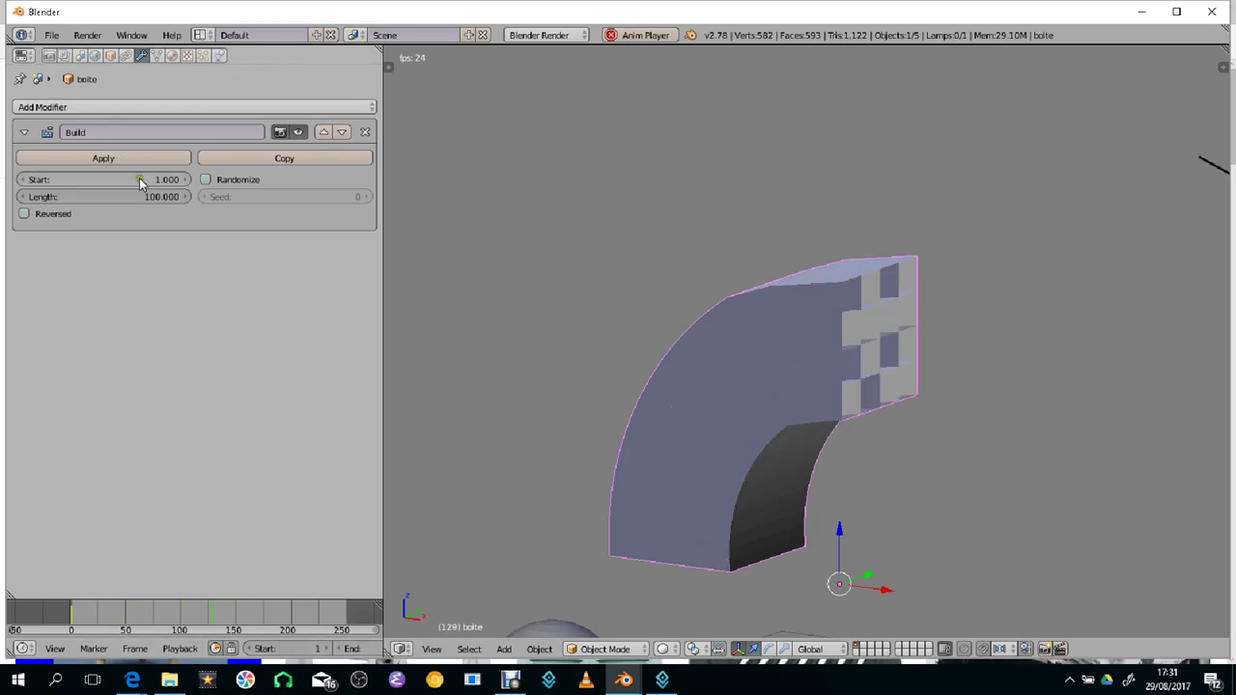
pyautogui.write('50')
pyautogui.press('Return')
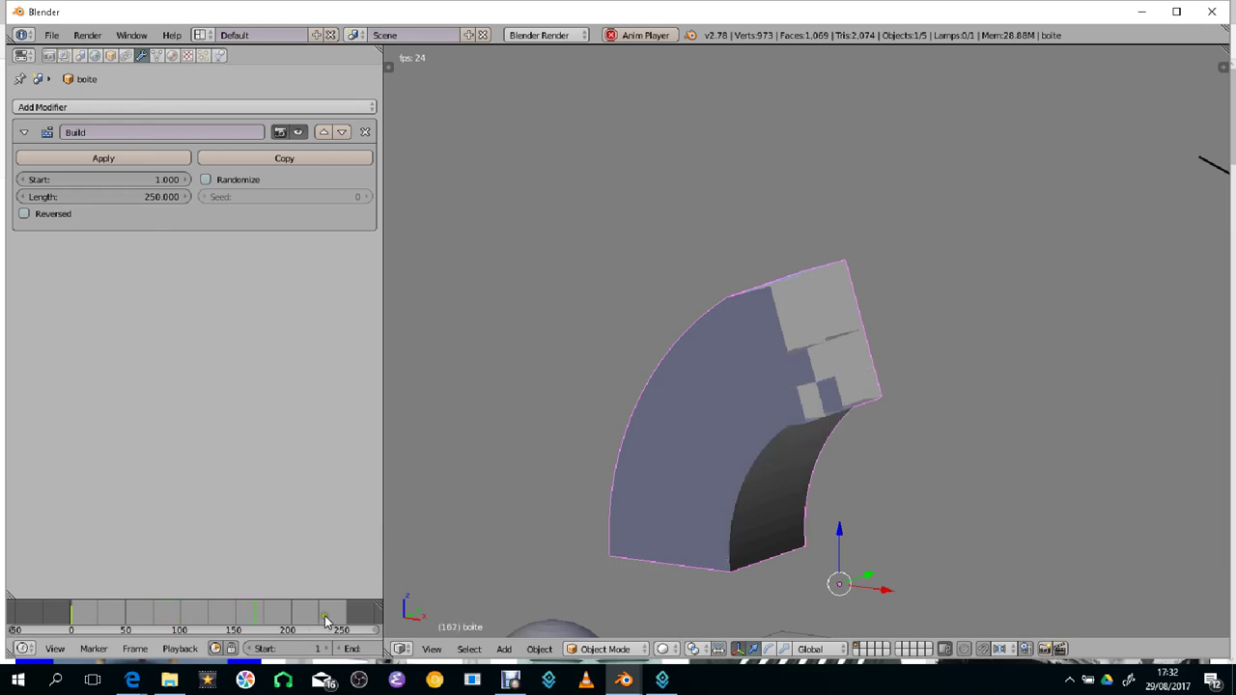
pyautogui.click(24, 215)
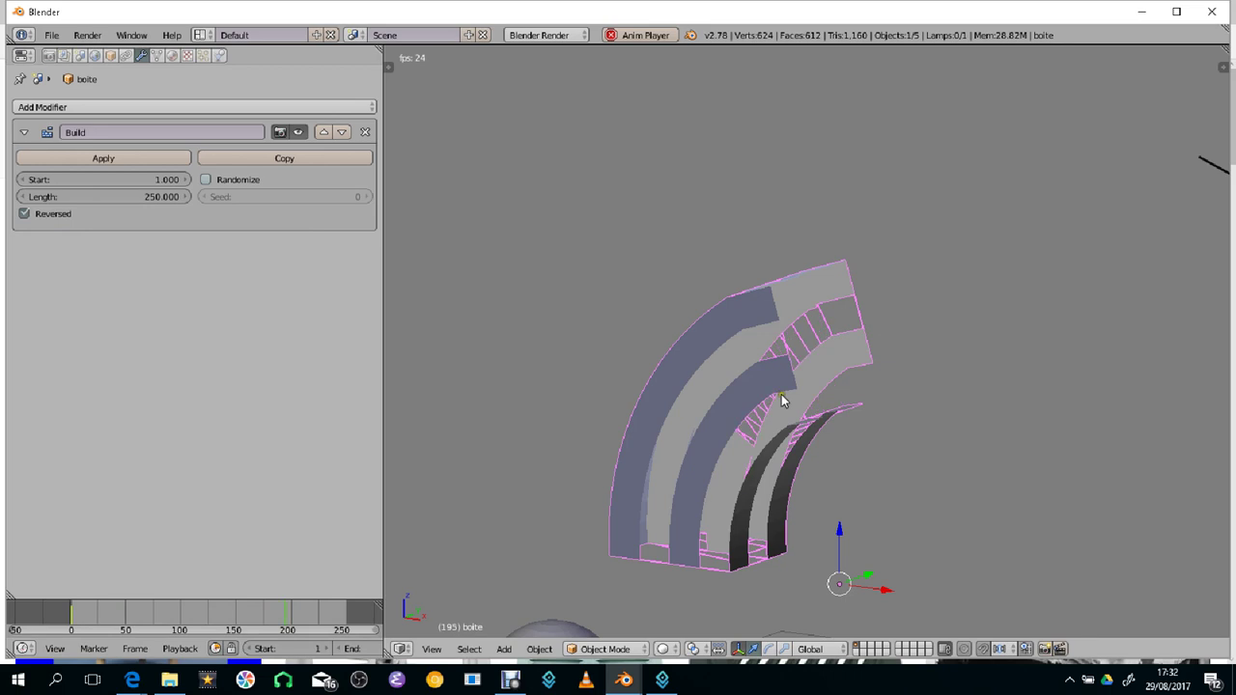
# Step: Switch the Build from Reversed to Randomize, watch the playback, then delete the Build modifier
pyautogui.click(25, 213)
pyautogui.click(206, 180)
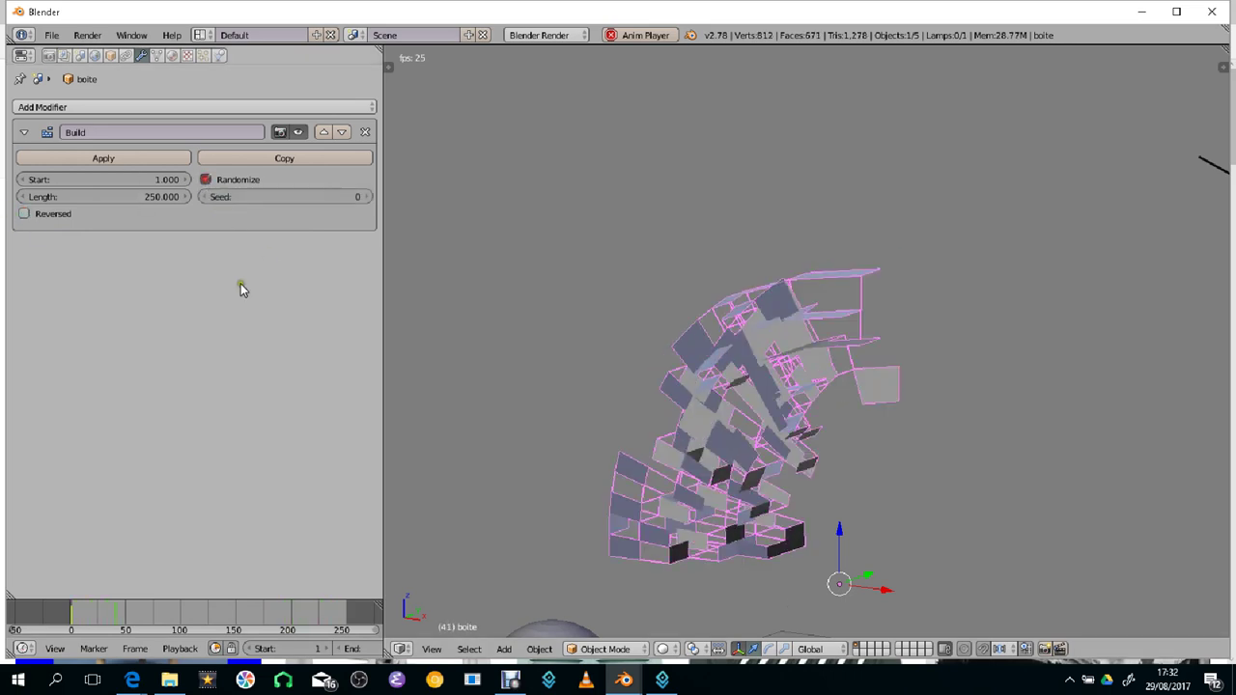
pyautogui.moveTo(878, 463)
pyautogui.mouseDown(button='middle')
pyautogui.moveTo(970, 405)
pyautogui.moveTo(809, 427)
pyautogui.mouseUp(button='middle')
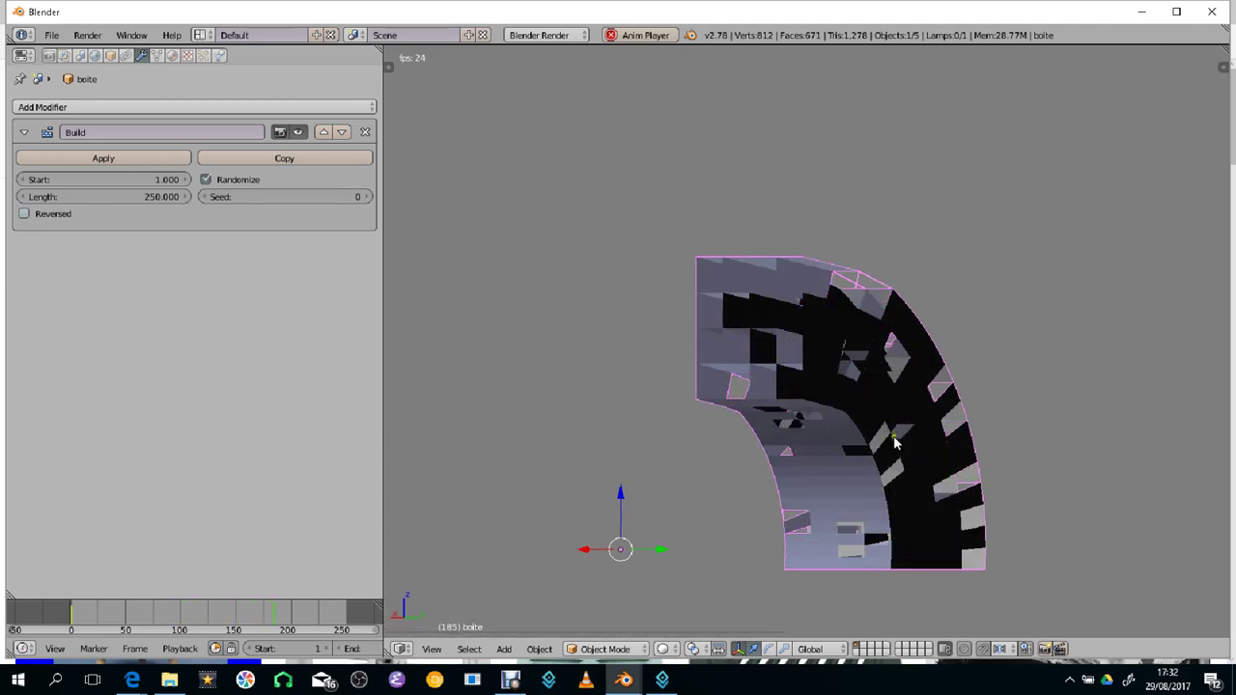
pyautogui.moveTo(895, 442)
pyautogui.mouseDown(button='middle')
pyautogui.moveTo(708, 357)
pyautogui.moveTo(864, 390)
pyautogui.moveTo(976, 365)
pyautogui.moveTo(972, 392)
pyautogui.mouseUp(button='middle')
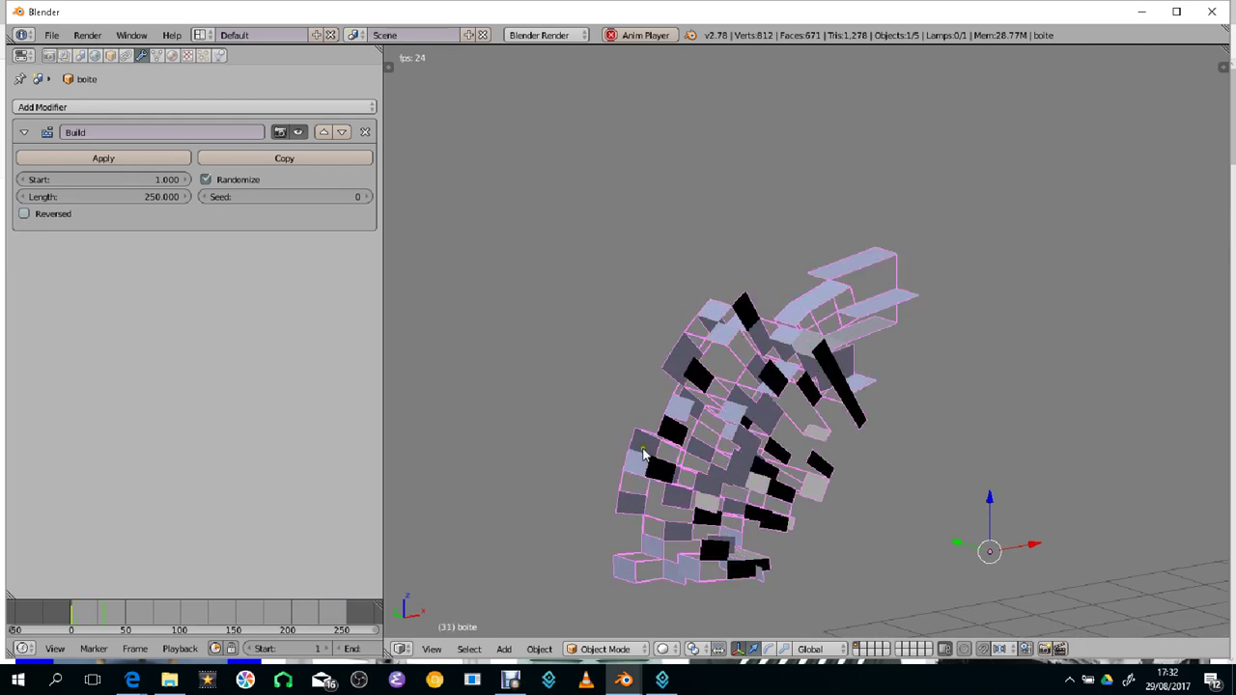
pyautogui.moveTo(642, 453)
pyautogui.mouseDown(button='middle')
pyautogui.moveTo(414, 351)
pyautogui.moveTo(973, 358)
pyautogui.mouseUp(button='middle')
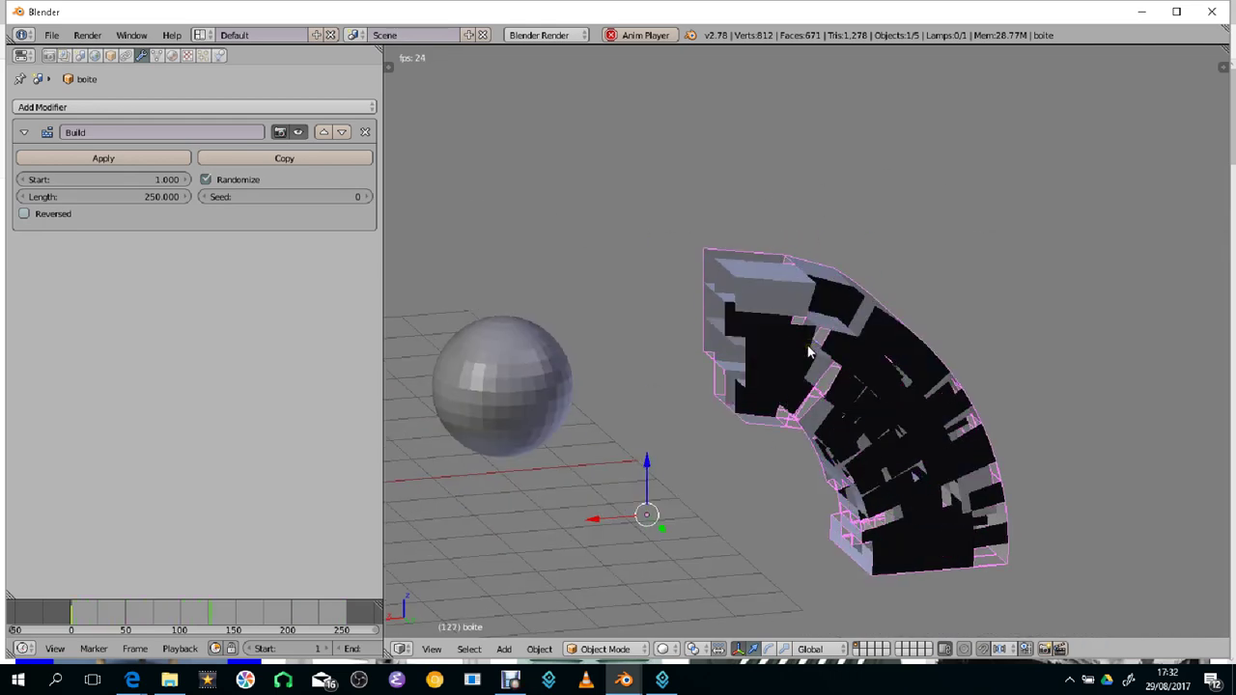
pyautogui.moveTo(719, 332)
pyautogui.mouseDown(button='middle')
pyautogui.moveTo(801, 286)
pyautogui.moveTo(734, 300)
pyautogui.mouseUp(button='middle')
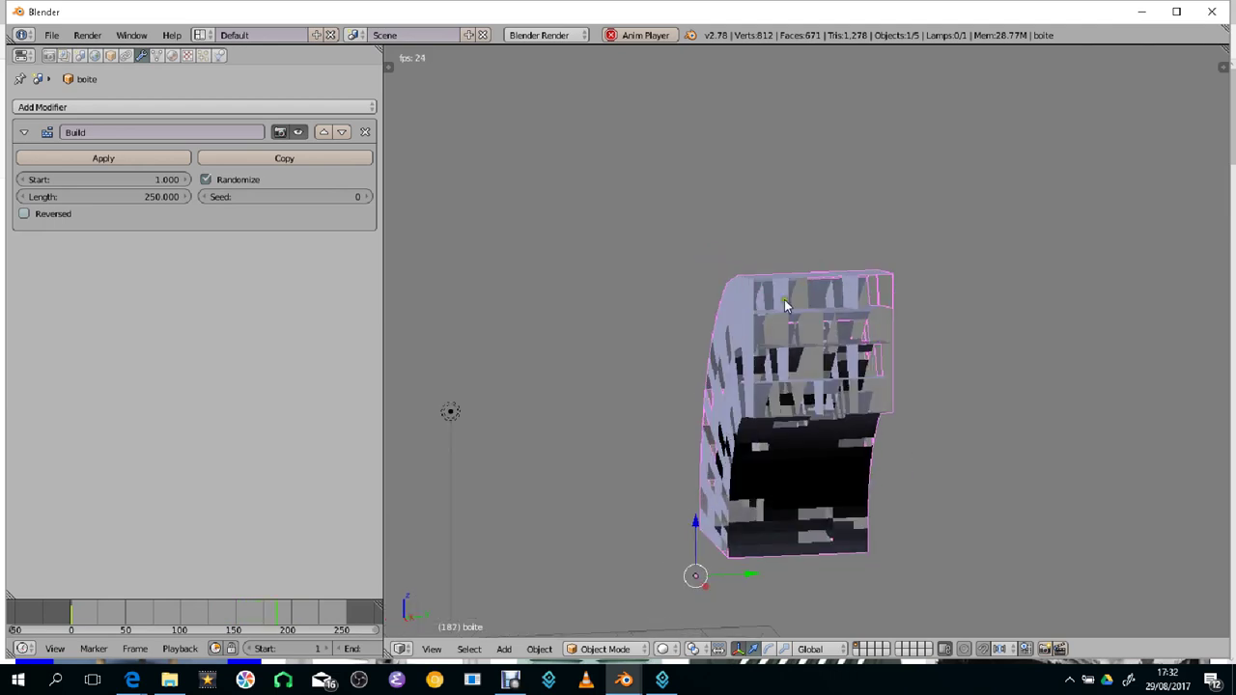
pyautogui.click(365, 132)
# Step: Add a Simple Deform modifier to 'boite' and increase its twist angle
pyautogui.click(371, 107)
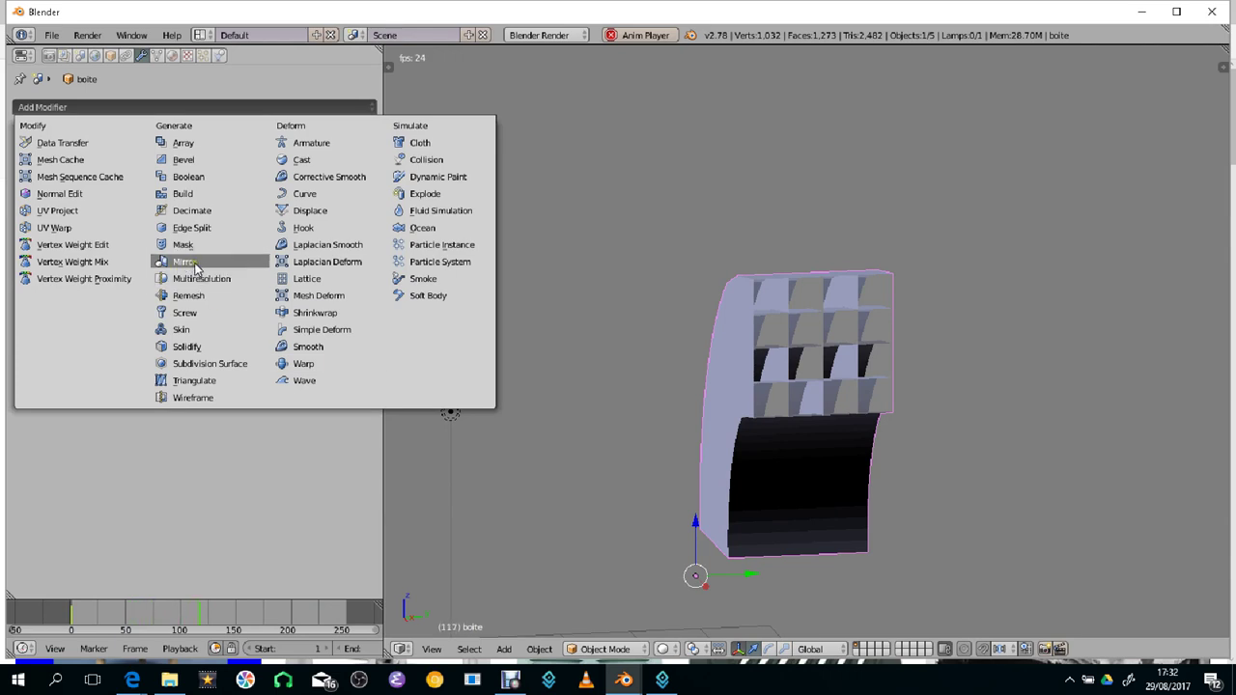
pyautogui.click(334, 328)
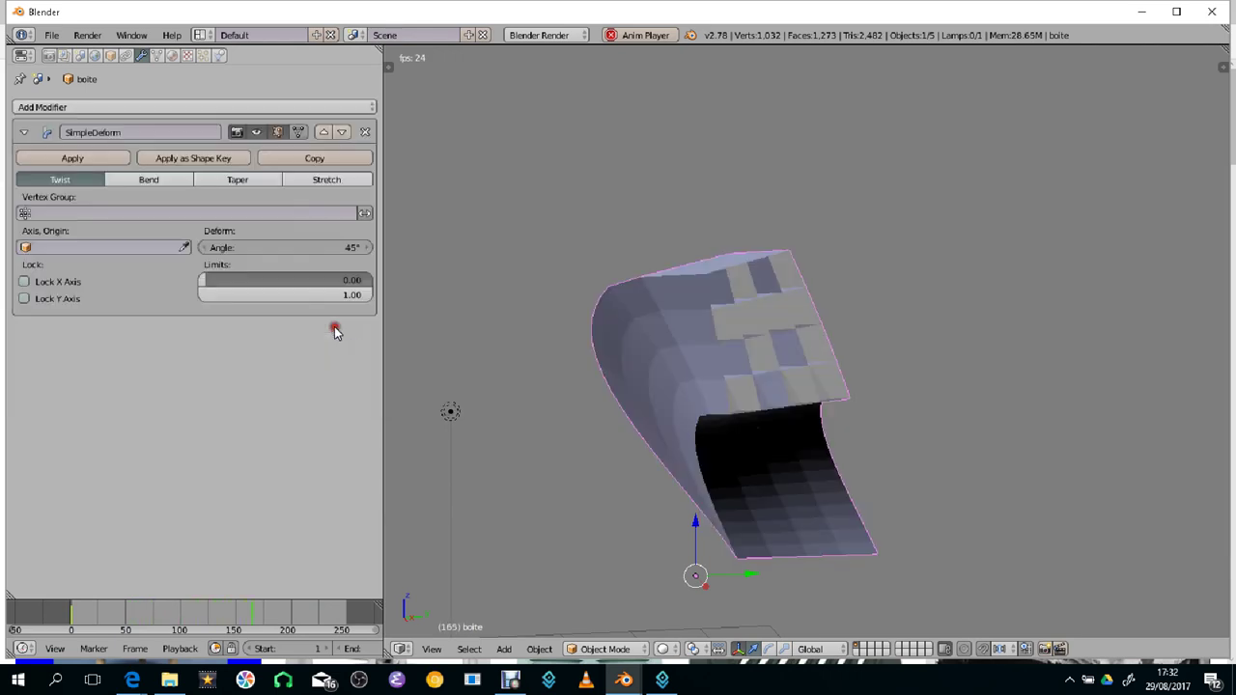
pyautogui.moveTo(823, 282)
pyautogui.mouseDown(button='middle')
pyautogui.moveTo(680, 233)
pyautogui.moveTo(753, 235)
pyautogui.moveTo(740, 372)
pyautogui.mouseUp(button='middle')
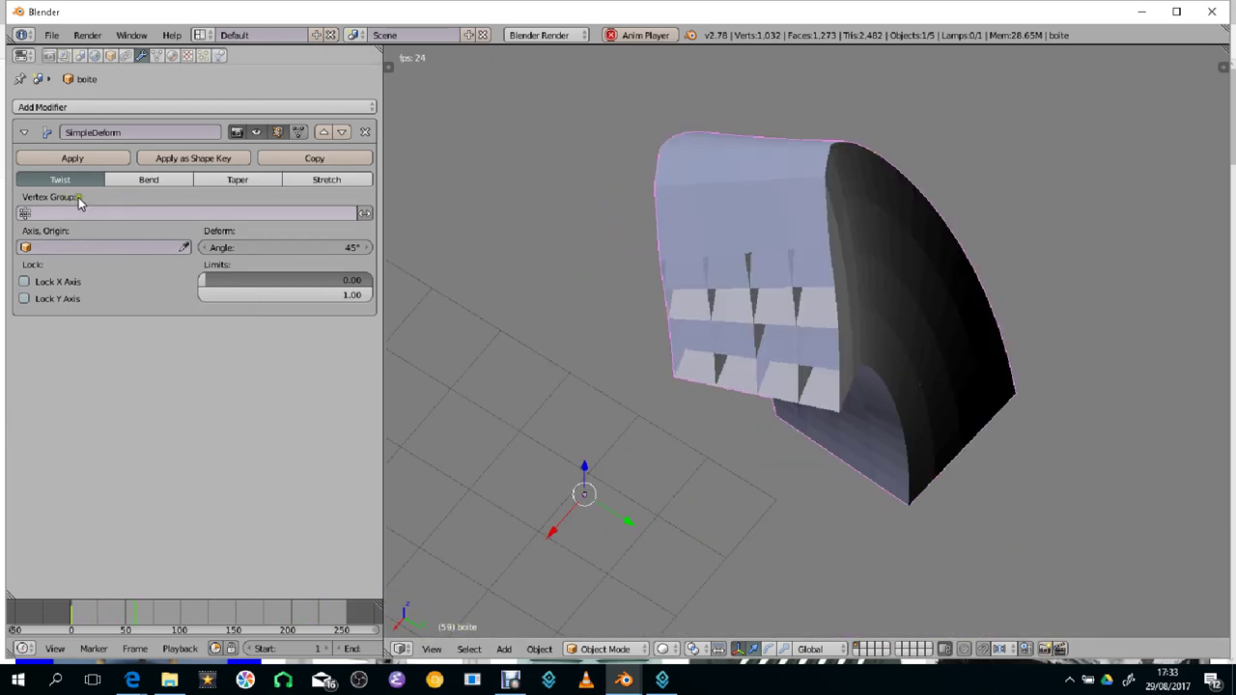
pyautogui.moveTo(243, 247)
pyautogui.mouseDown()
pyautogui.moveTo(1023, 171)
pyautogui.moveTo(1191, 436)
pyautogui.moveTo(447, 530)
pyautogui.moveTo(286, 358)
pyautogui.moveTo(770, 105)
pyautogui.moveTo(538, 77)
pyautogui.moveTo(530, 618)
pyautogui.moveTo(913, 608)
pyautogui.moveTo(330, 558)
pyautogui.moveTo(836, 603)
pyautogui.moveTo(657, 599)
pyautogui.mouseUp()
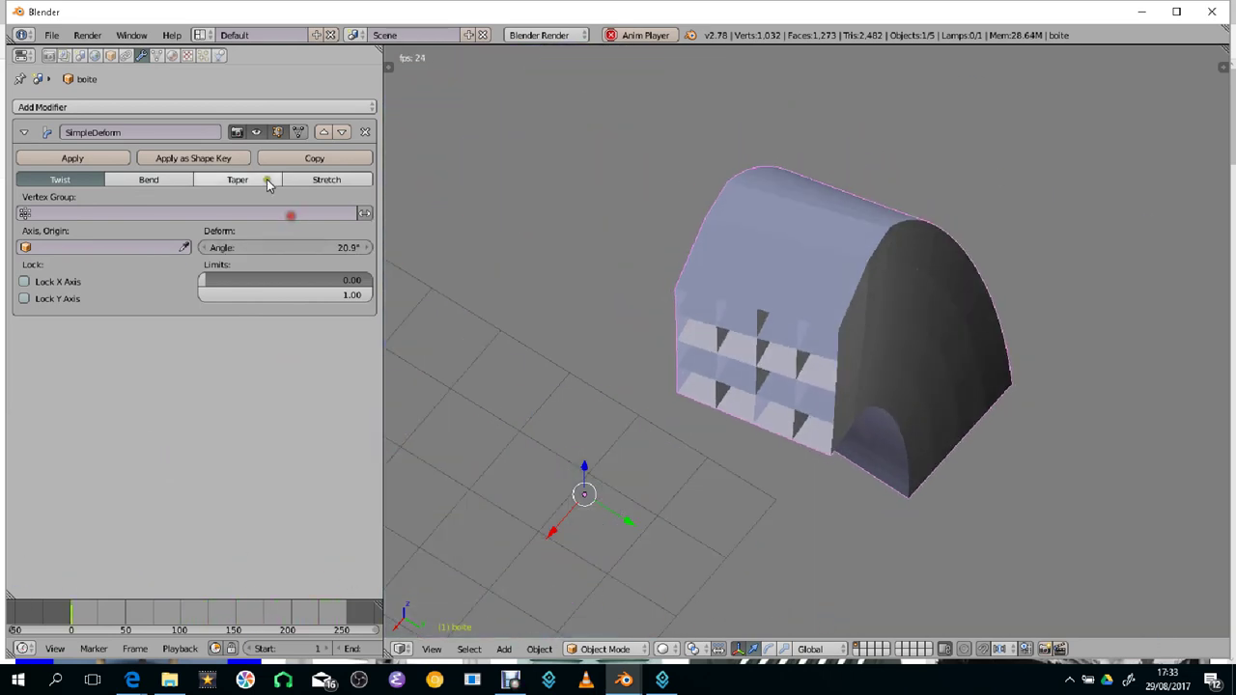
# Step: Switch the deformation to Bend with a larger angle, then to Taper
pyautogui.click(168, 180)
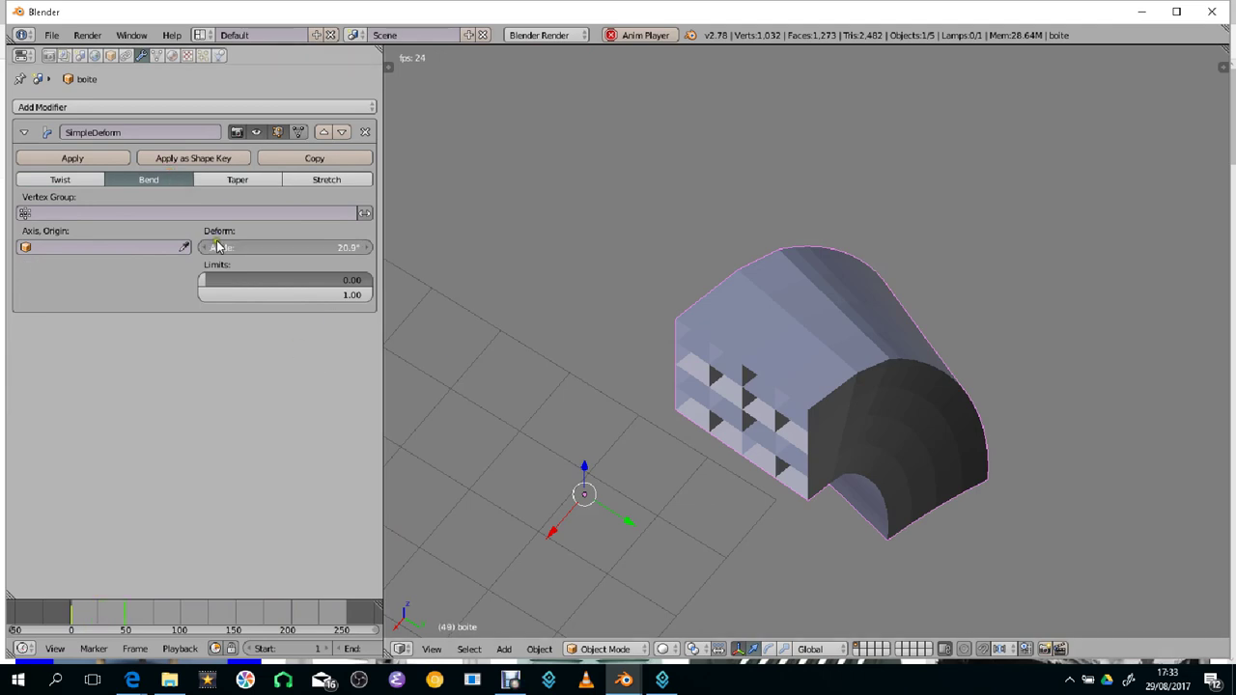
pyautogui.moveTo(280, 249)
pyautogui.mouseDown()
pyautogui.moveTo(924, 213)
pyautogui.moveTo(427, 193)
pyautogui.moveTo(828, 110)
pyautogui.moveTo(124, 221)
pyautogui.moveTo(1212, 215)
pyautogui.moveTo(159, 191)
pyautogui.mouseUp()
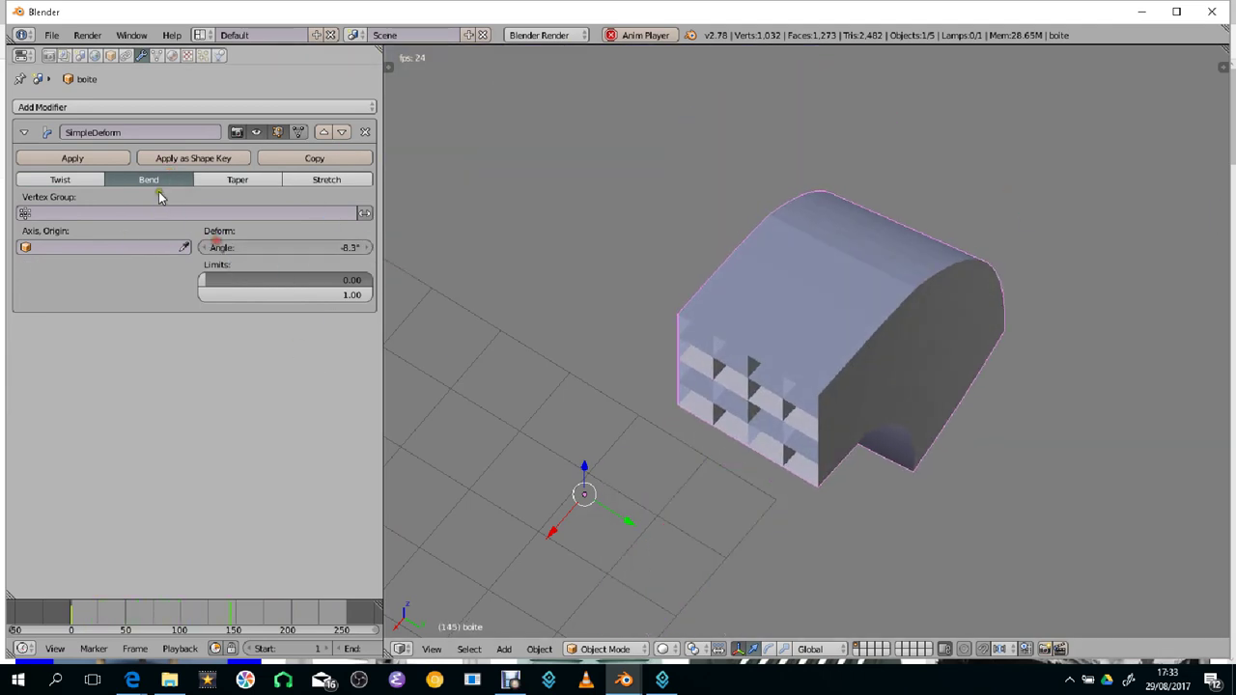
pyautogui.click(217, 180)
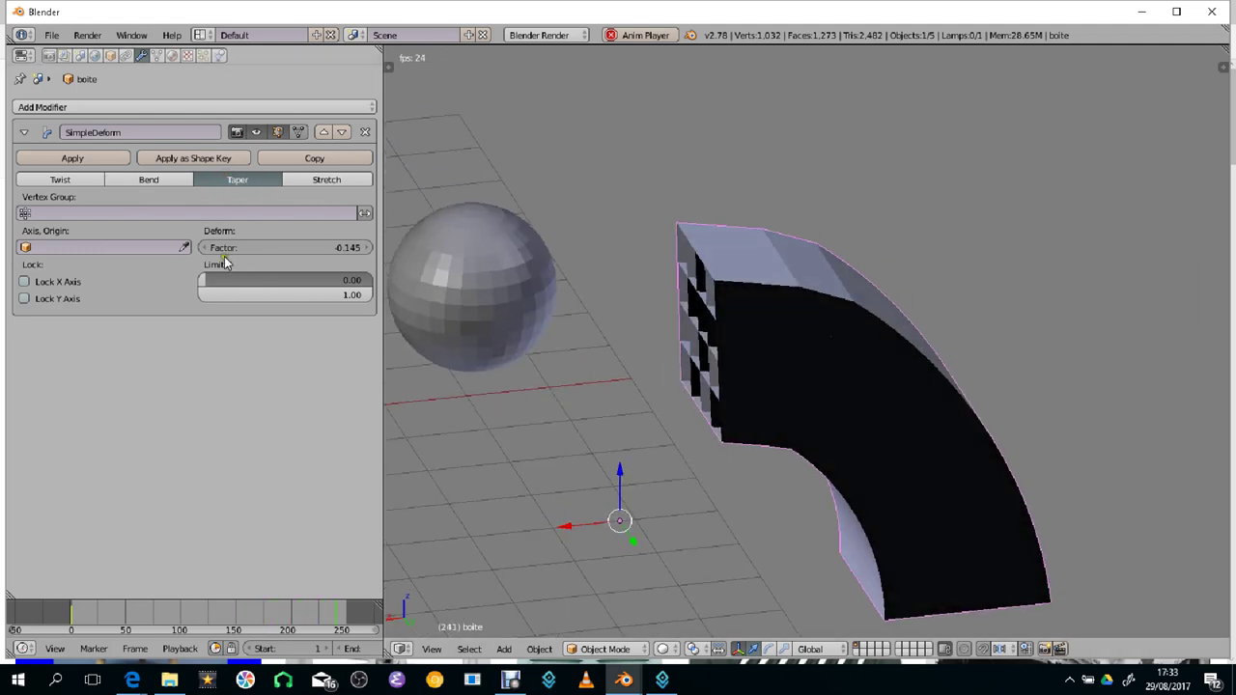
# Step: Adjust the Taper's lower limit to about 0.65, then try Bend with a near-zero angle
pyautogui.moveTo(229, 279); pyautogui.dragTo(373, 278)
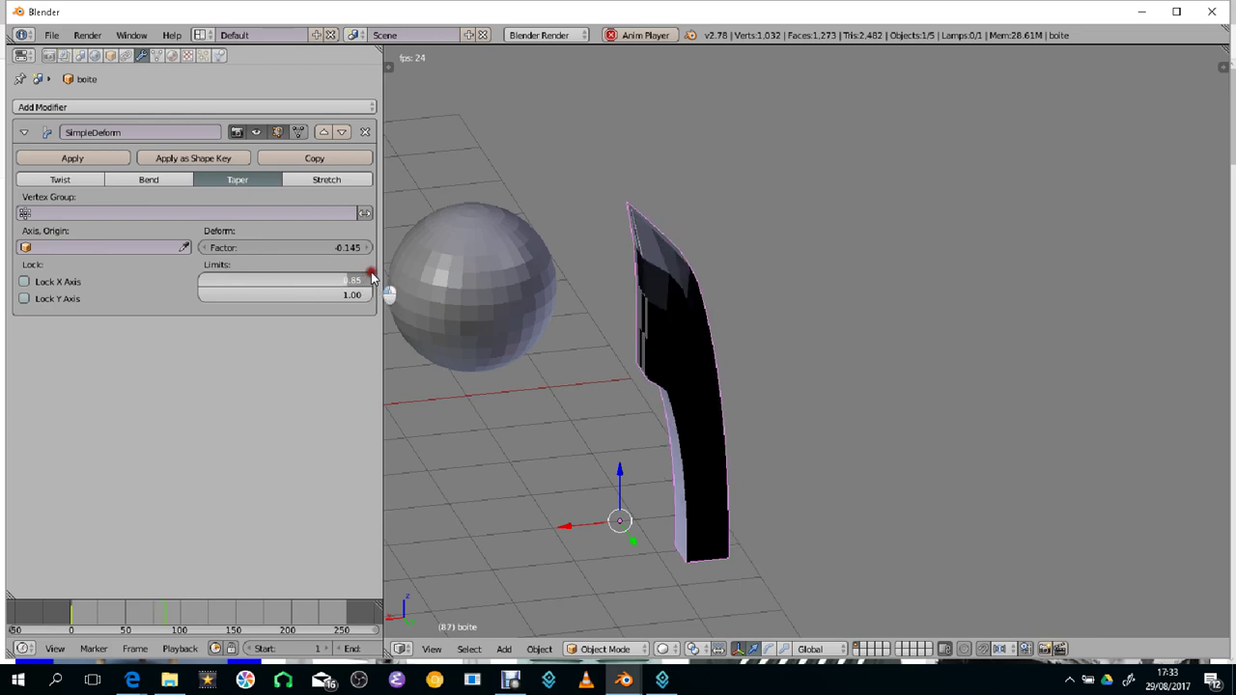
pyautogui.moveTo(373, 278)
pyautogui.mouseDown()
pyautogui.moveTo(312, 279)
pyautogui.moveTo(335, 295)
pyautogui.moveTo(280, 281)
pyautogui.moveTo(569, 373)
pyautogui.mouseUp()
pyautogui.click(168, 183)
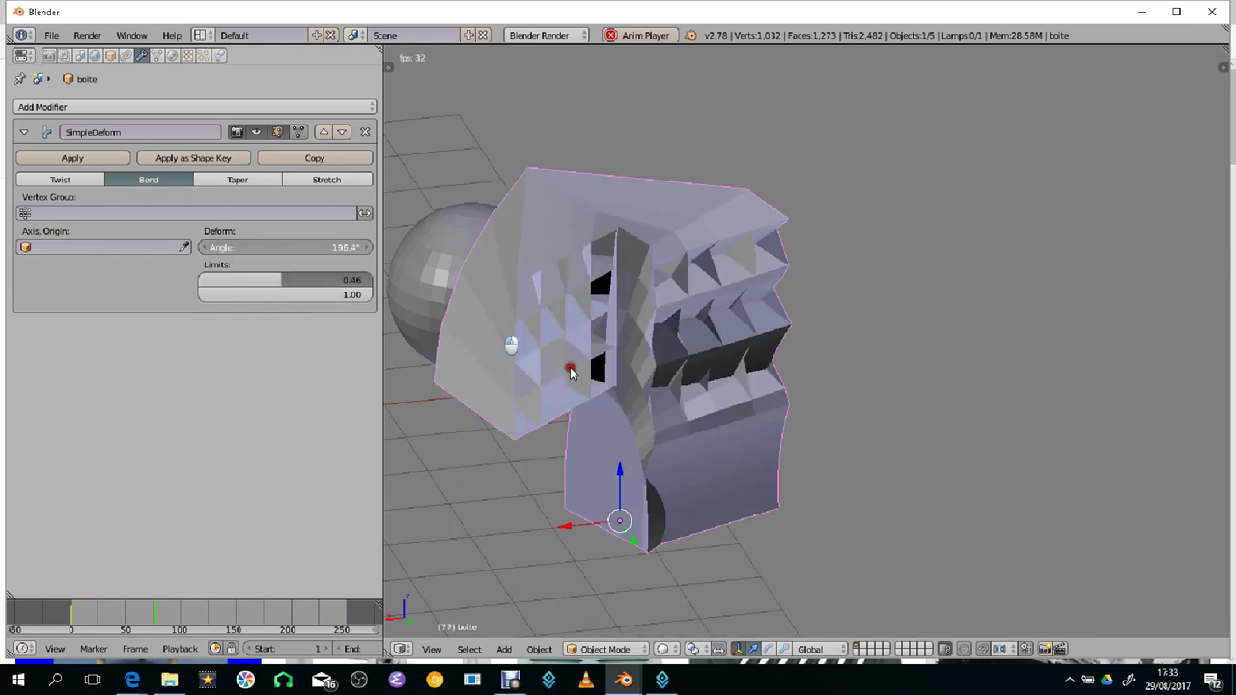
pyautogui.moveTo(569, 373); pyautogui.dragTo(233, 240)
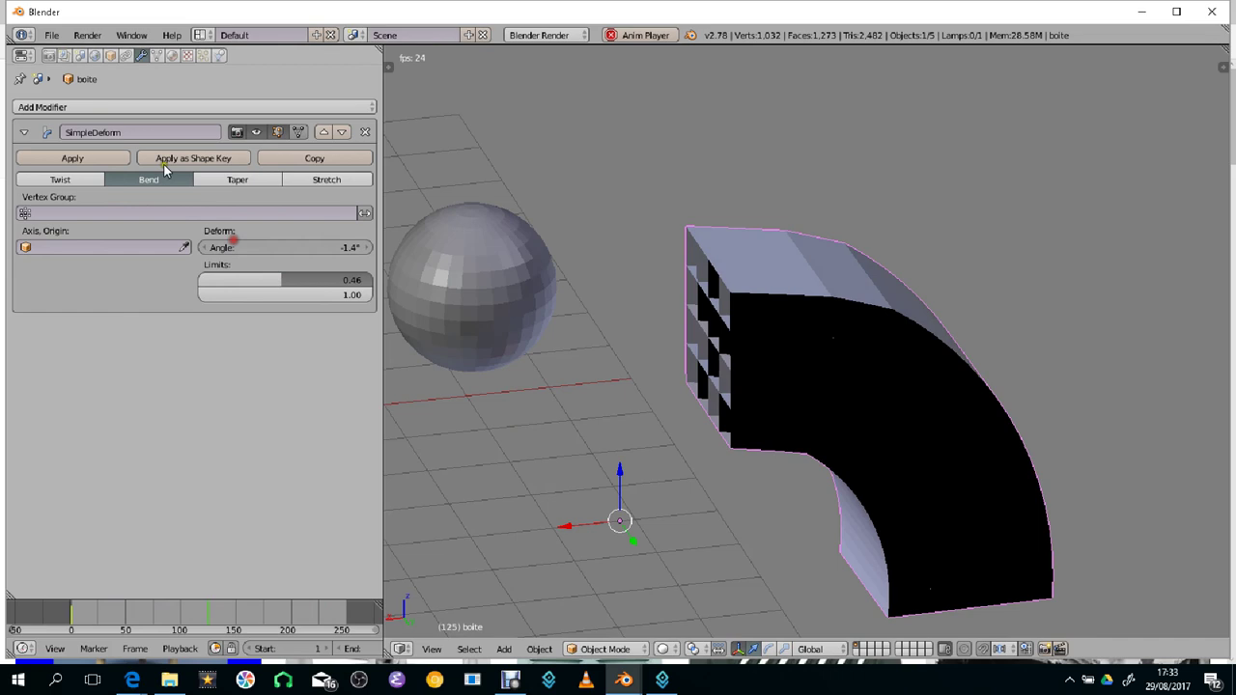
# Step: Try a 112° twist, then settle on Bend at 230.3° with lower limit 0.47
pyautogui.click(58, 181)
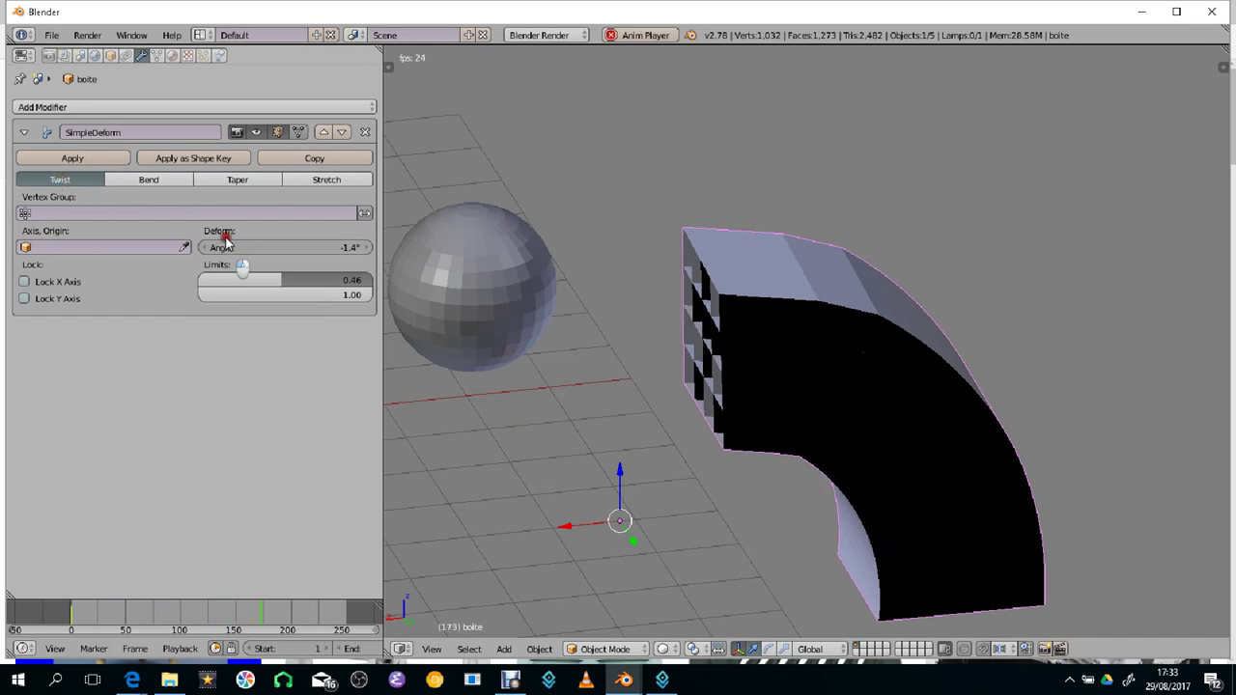
pyautogui.moveTo(259, 247)
pyautogui.mouseDown()
pyautogui.moveTo(1157, 285)
pyautogui.moveTo(301, 193)
pyautogui.moveTo(537, 201)
pyautogui.moveTo(1225, 135)
pyautogui.moveTo(228, 247)
pyautogui.moveTo(268, 282)
pyautogui.mouseUp()
pyautogui.click(154, 180)
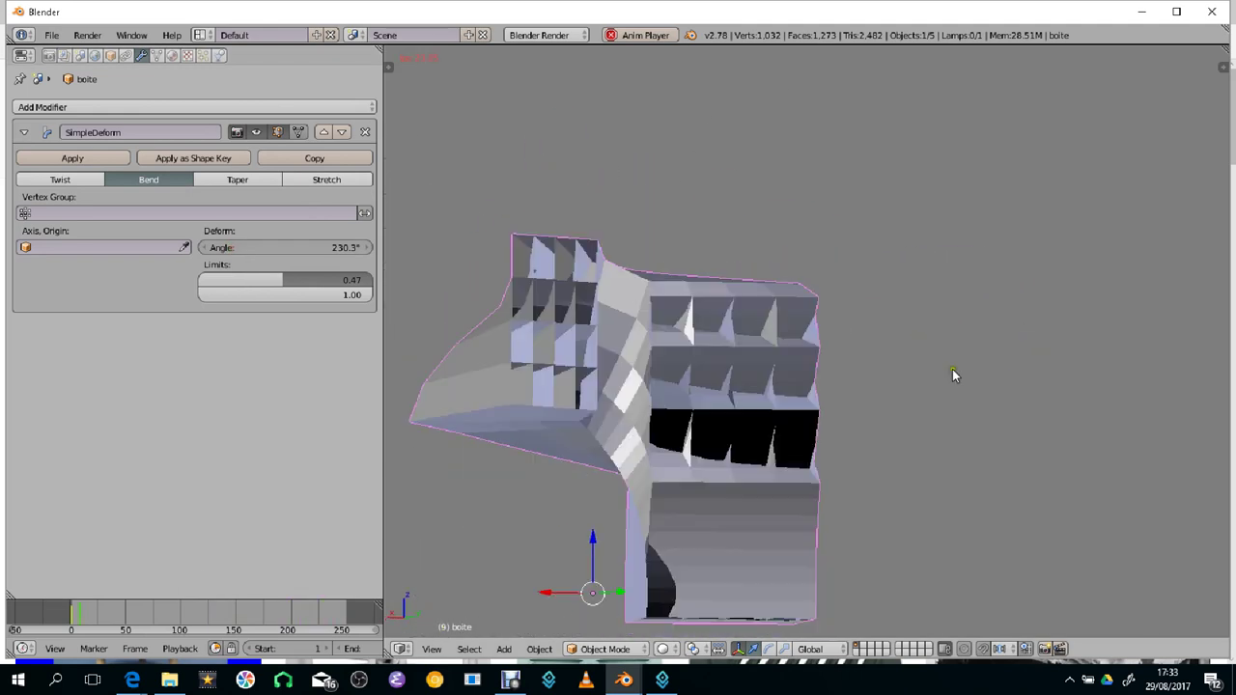
pyautogui.moveTo(1078, 436)
pyautogui.mouseDown(button='middle')
pyautogui.moveTo(892, 409)
pyautogui.moveTo(854, 425)
pyautogui.mouseUp(button='middle')
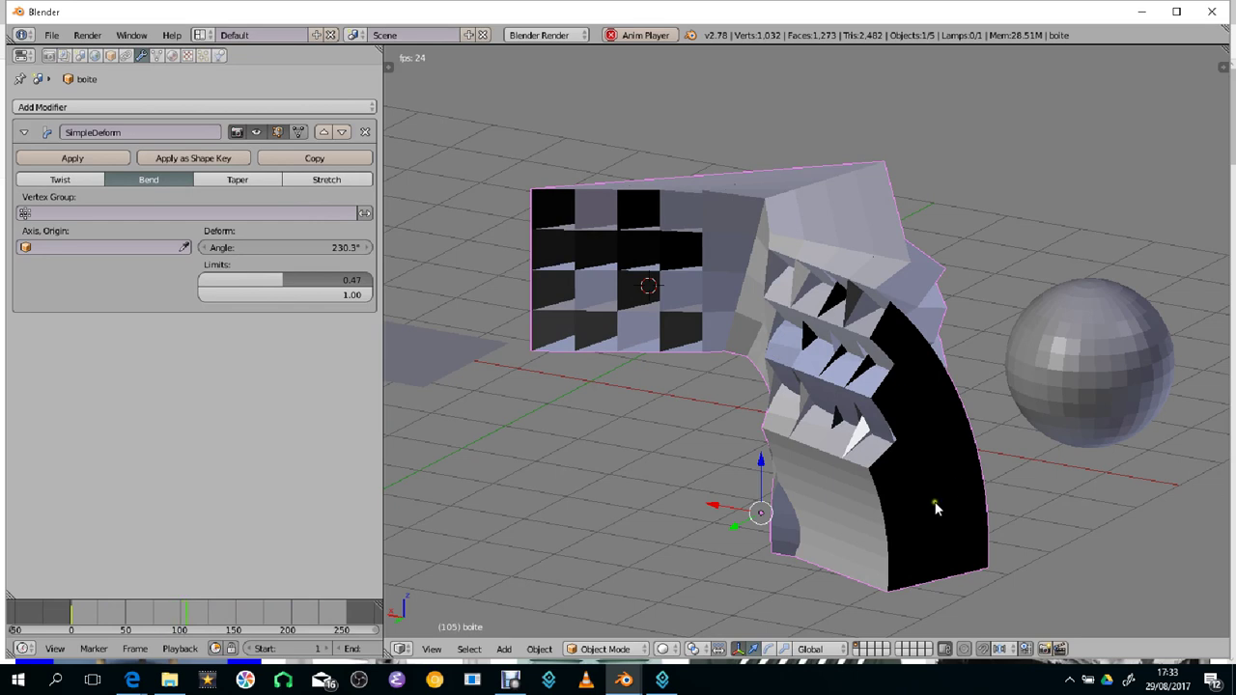
pyautogui.moveTo(935, 507)
pyautogui.mouseDown(button='middle')
pyautogui.moveTo(862, 526)
pyautogui.moveTo(542, 511)
pyautogui.moveTo(941, 542)
pyautogui.mouseUp(button='middle')
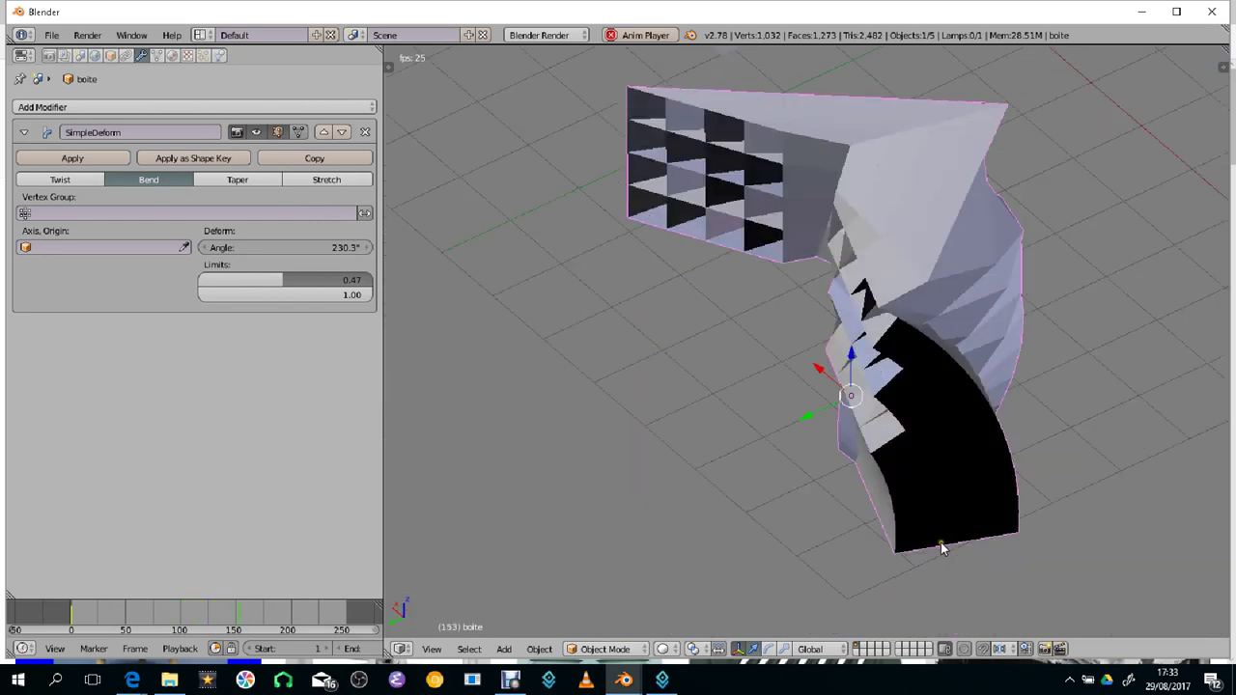
pyautogui.scroll(-3, 568, 338)
pyautogui.moveTo(568, 338)
pyautogui.mouseDown(button='middle')
pyautogui.moveTo(850, 309)
pyautogui.moveTo(718, 343)
pyautogui.mouseUp(button='middle')
pyautogui.scroll(4, 850, 309)
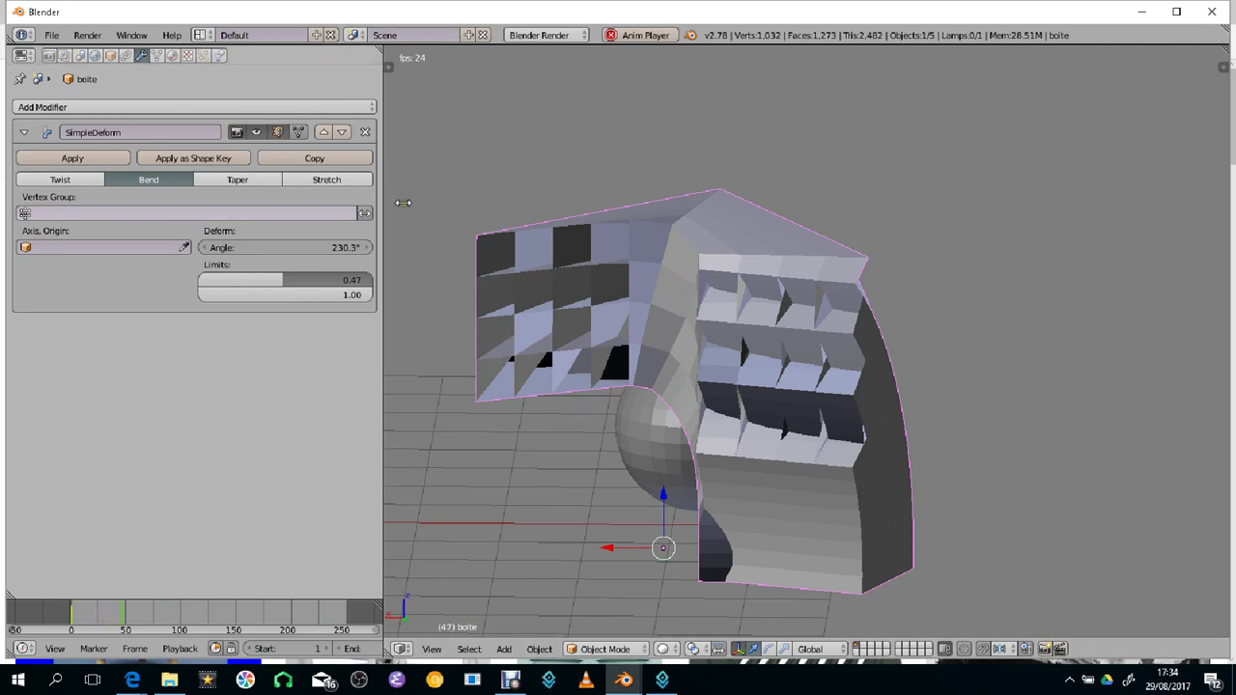
# Step: Switch the Simple Deform to Stretch and fine-tune its factor down to about 0.009
pyautogui.click(295, 183)
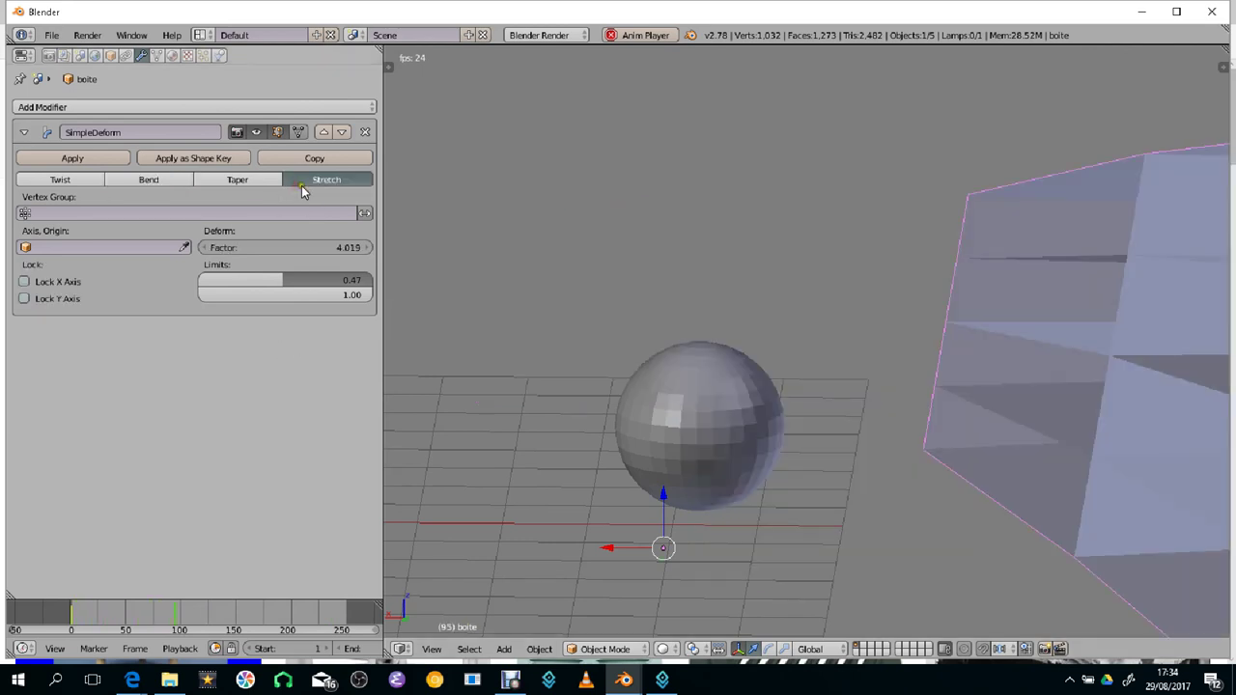
pyautogui.scroll(-4, 778, 317)
pyautogui.scroll(-4, 911, 392)
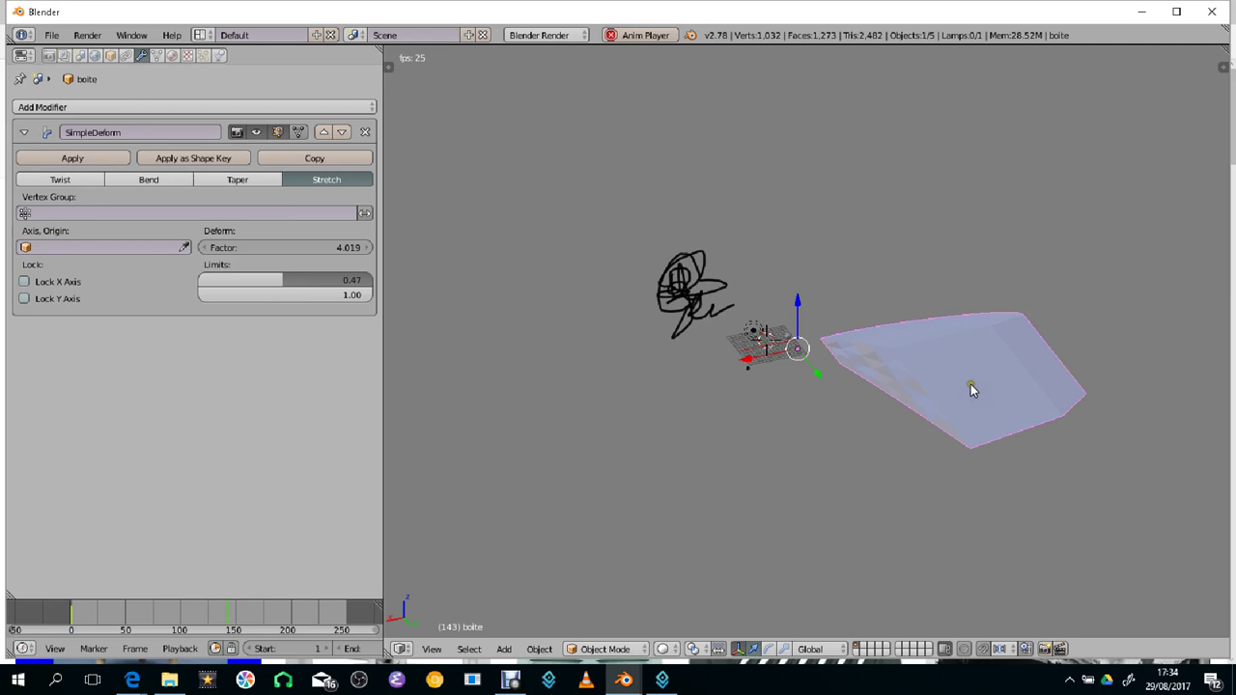
pyautogui.click(224, 253)
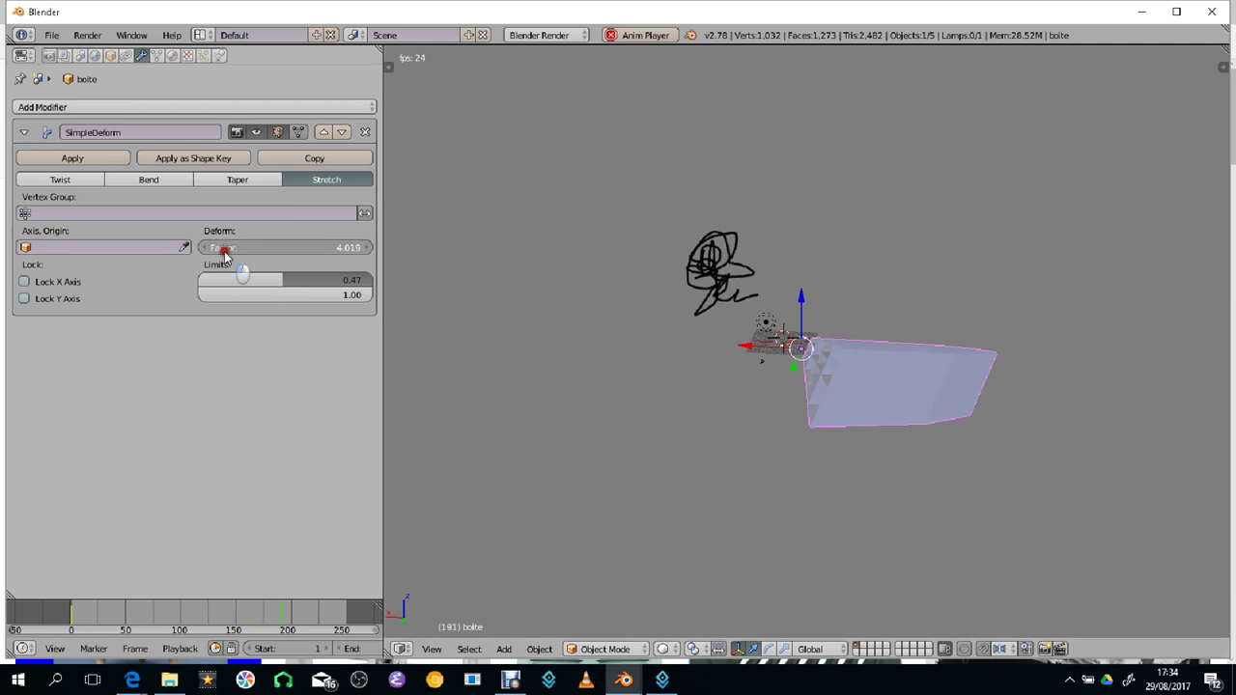
pyautogui.moveTo(224, 253); pyautogui.dragTo(380, 242)
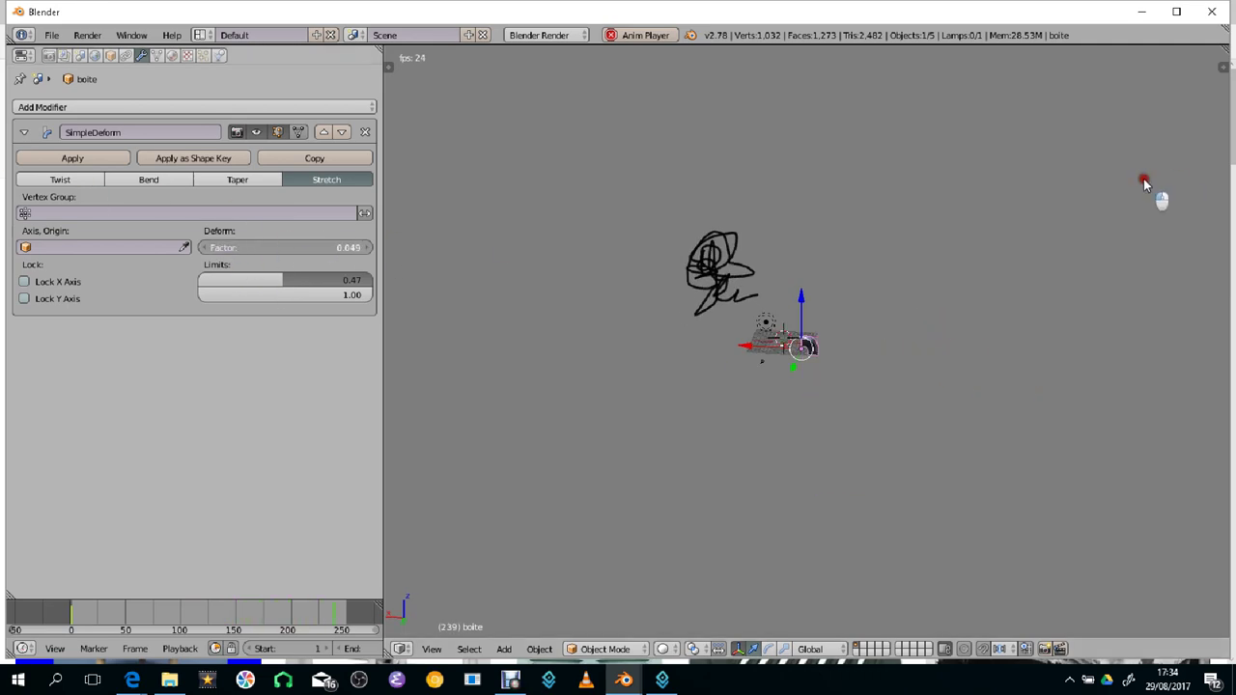
pyautogui.scroll(3, 708, 348)
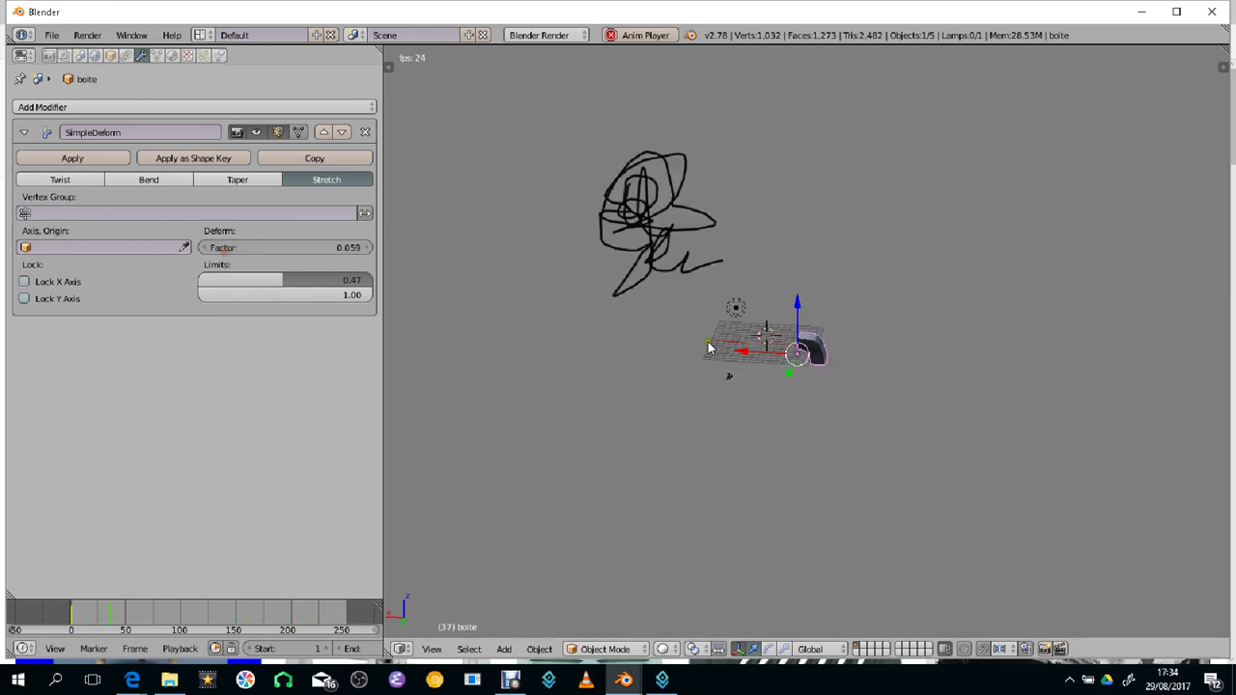
pyautogui.scroll(3, 708, 347)
pyautogui.moveTo(708, 347); pyautogui.dragTo(318, 267, button='middle')
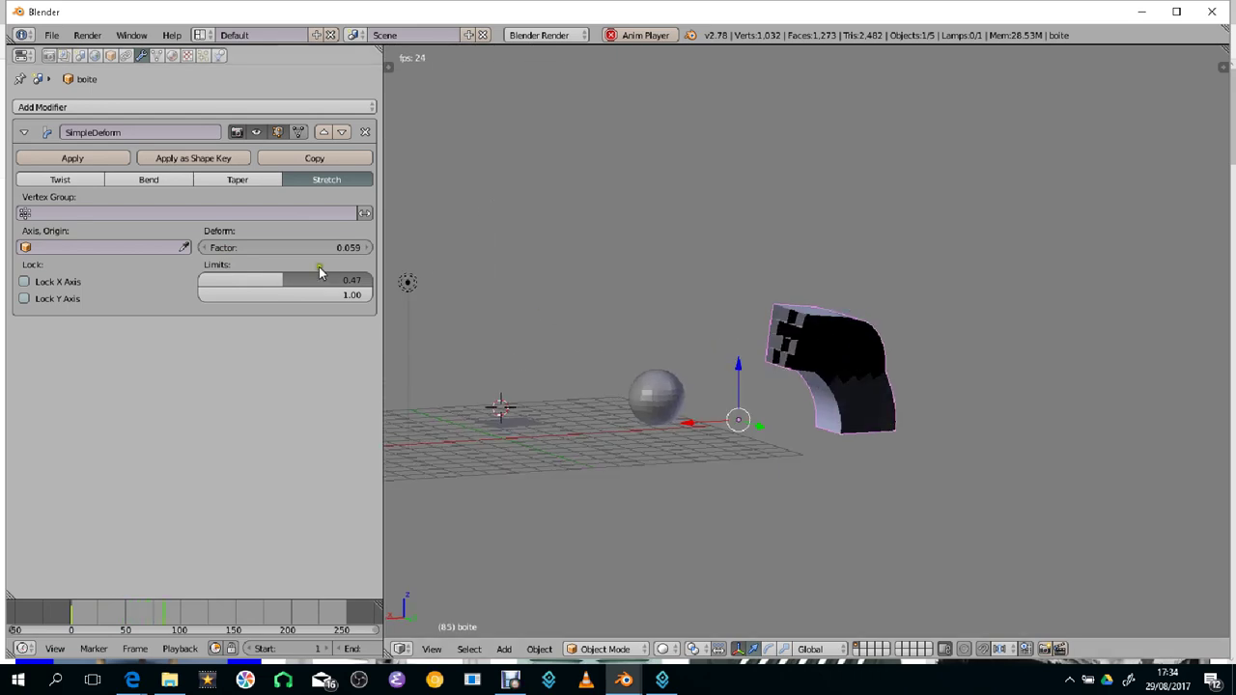
pyautogui.moveTo(311, 254); pyautogui.dragTo(305, 248)
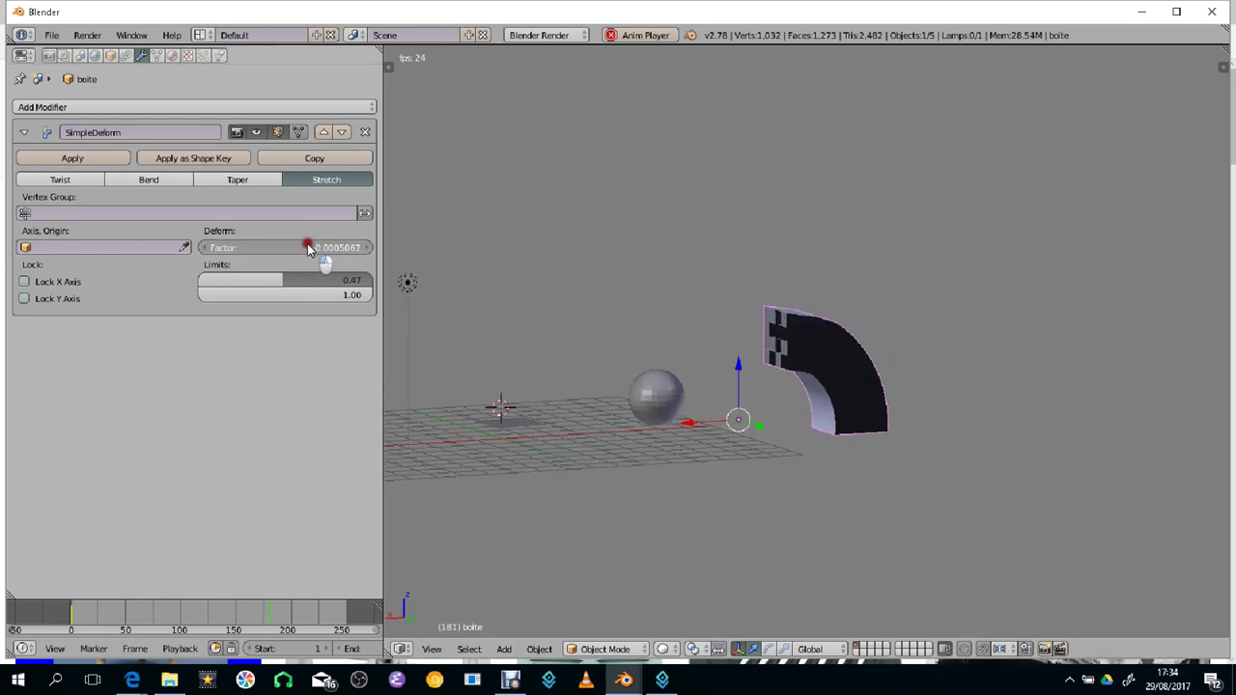
pyautogui.moveTo(305, 247); pyautogui.dragTo(319, 251)
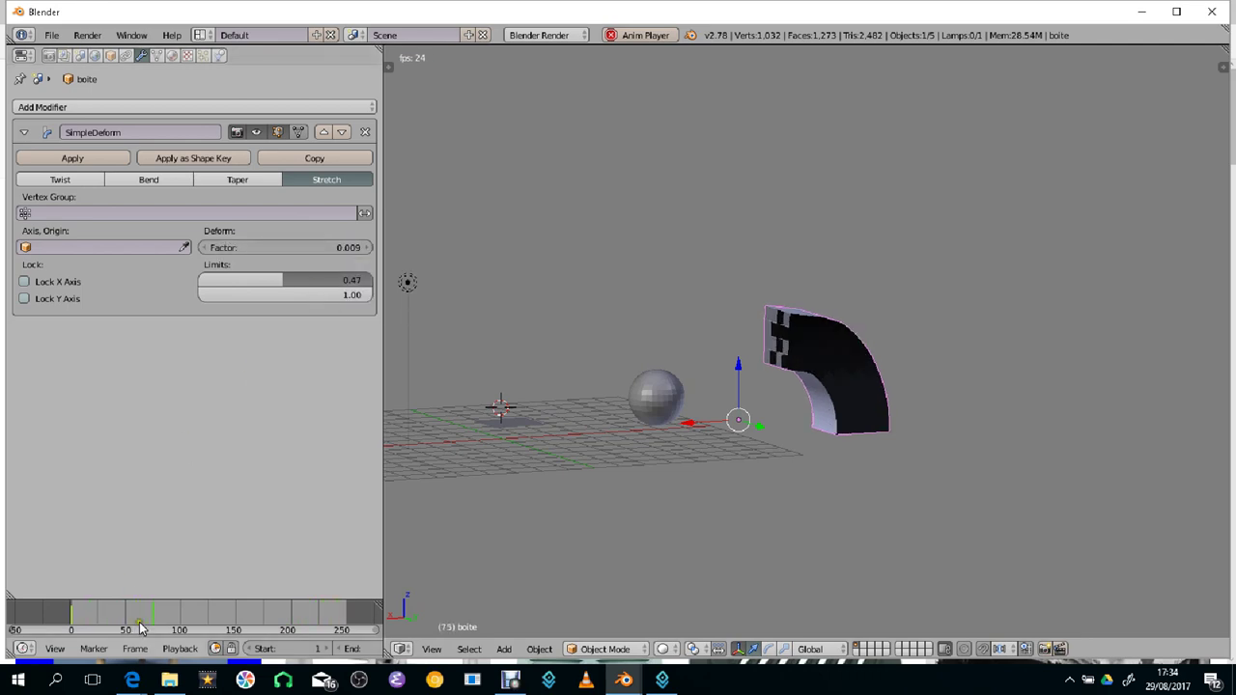
# Step: Keyframe the stretch factor at 0.009 on frame 1 and 5.089 on frame 249
pyautogui.hotkey('alt', 'a')
pyautogui.moveTo(138, 606); pyautogui.dragTo(72, 615)
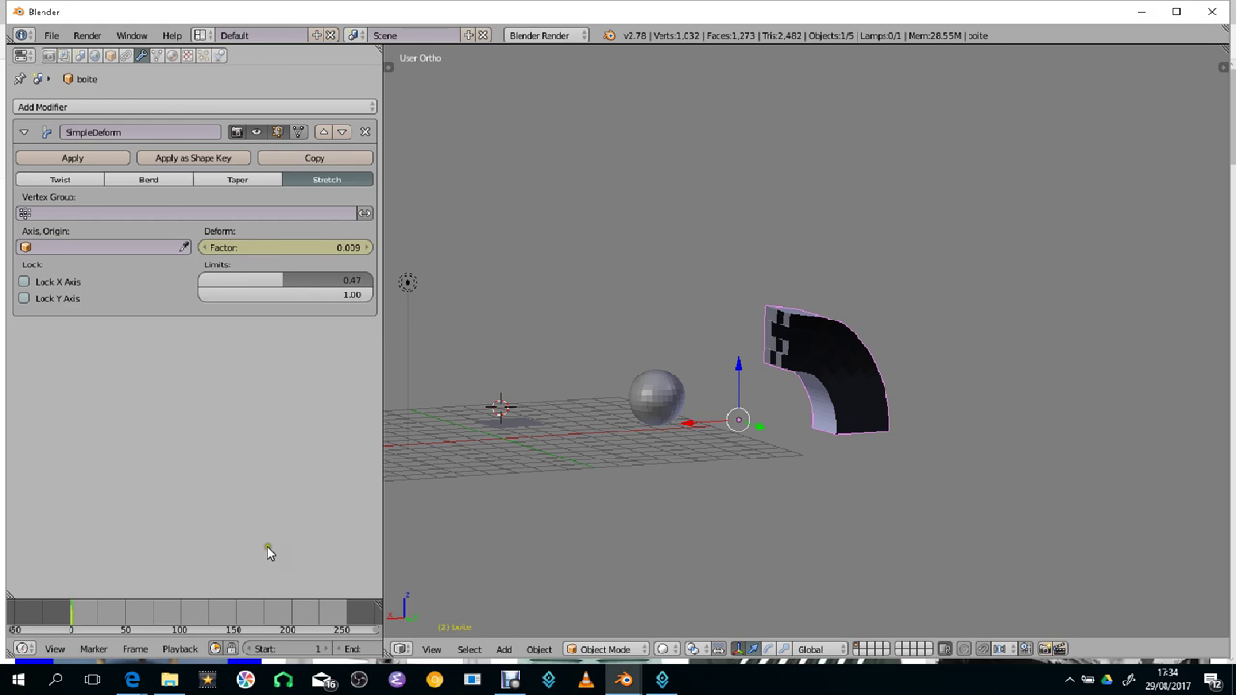
pyautogui.moveTo(319, 621); pyautogui.dragTo(334, 625)
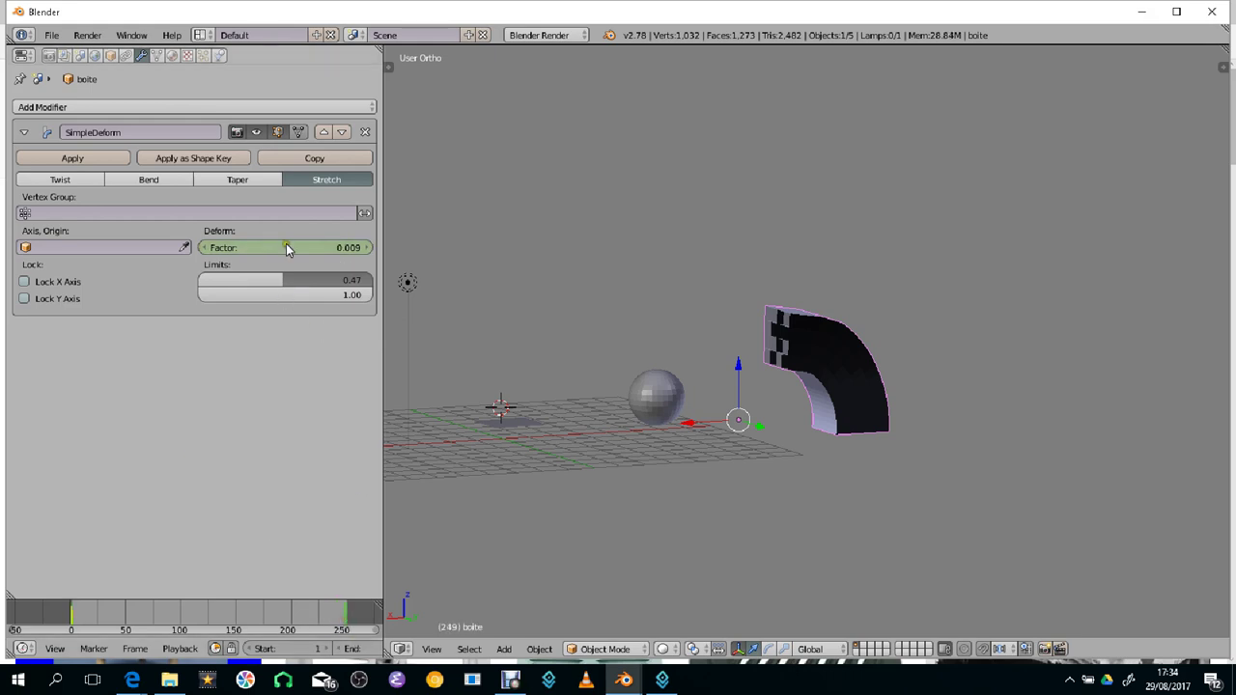
pyautogui.moveTo(260, 251); pyautogui.dragTo(666, 263)
pyautogui.moveTo(734, 396); pyautogui.dragTo(711, 356, button='middle')
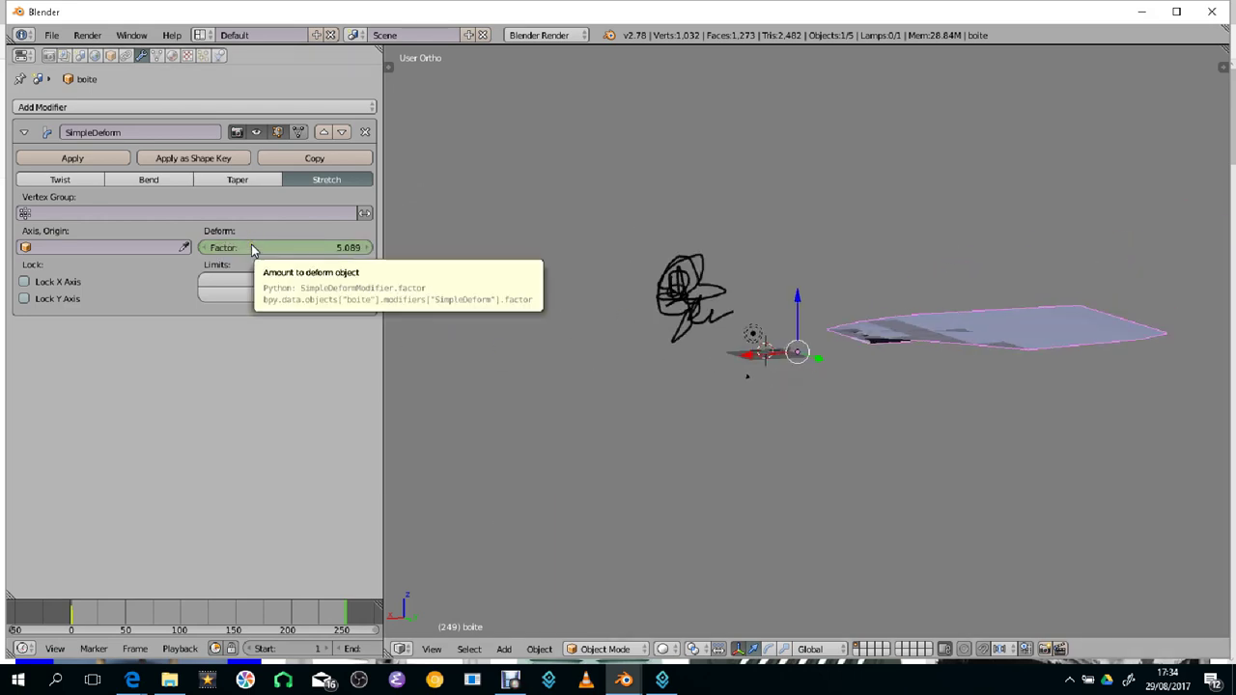
pyautogui.press('i')
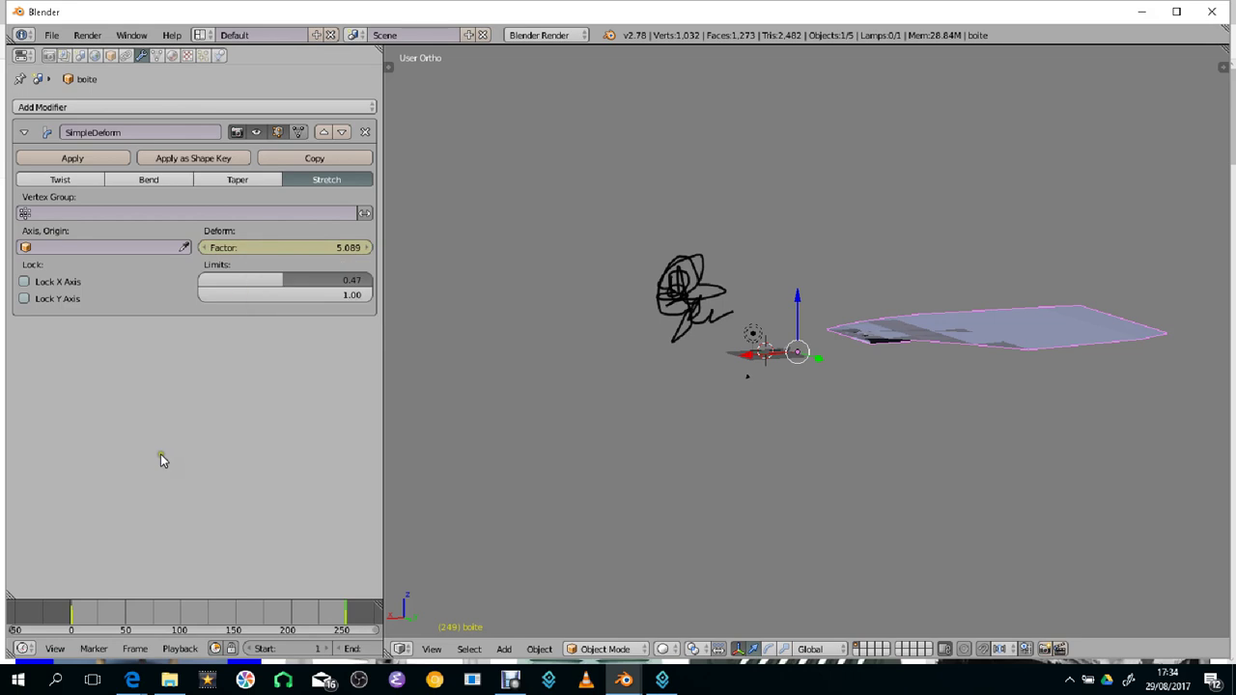
# Step: Play the stretch animation, then delete the Simple Deform modifier and bring up the browser windows
pyautogui.hotkey('alt', 'a')
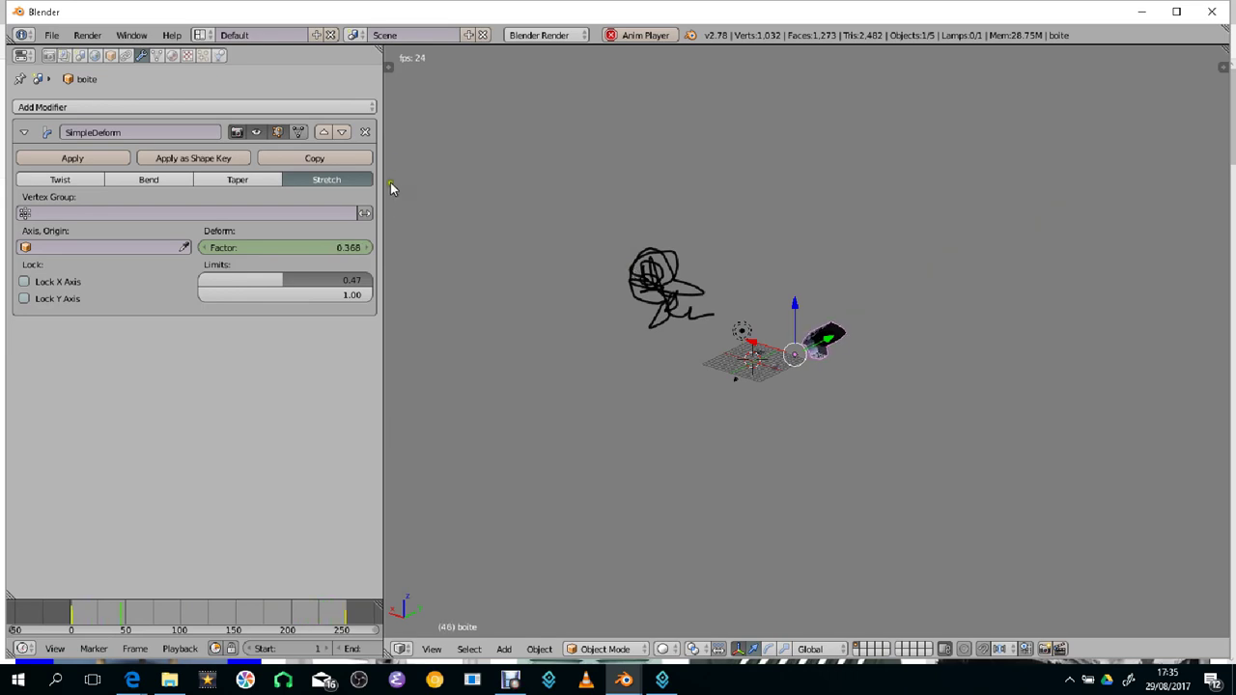
pyautogui.click(364, 132)
pyautogui.click(365, 110)
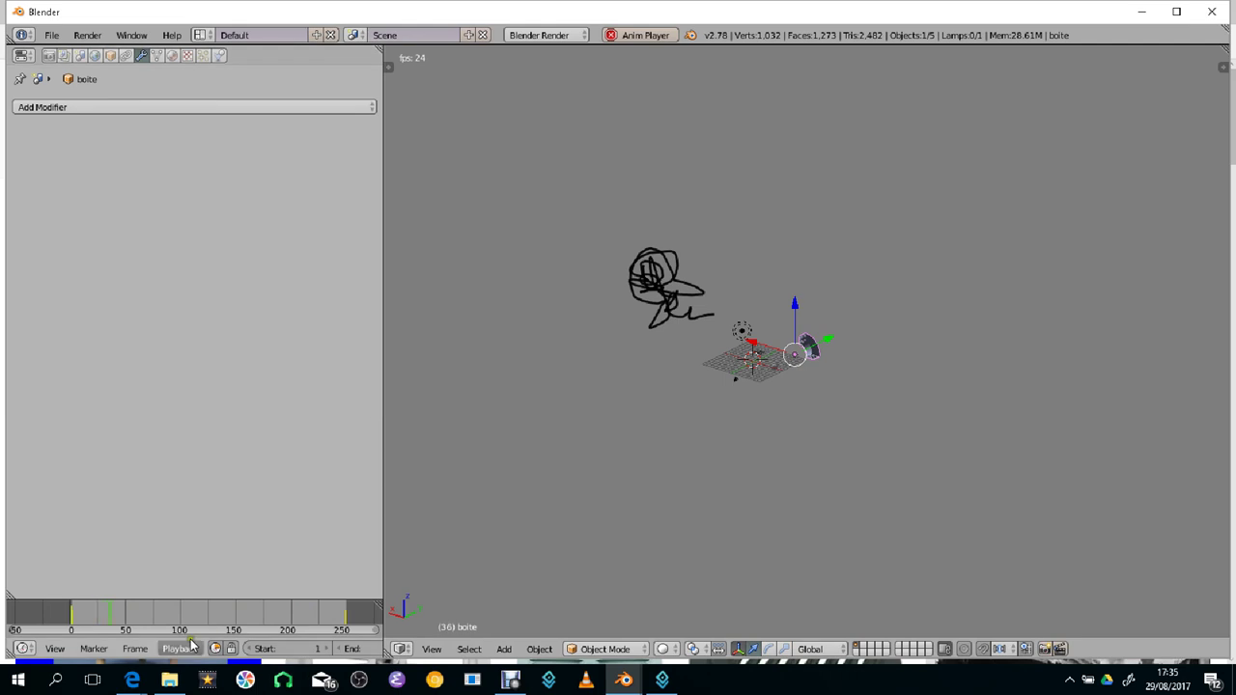
pyautogui.click(132, 680)
# Step: Open Creator Studio's revenue analytics (0,42 $ over 28 days) and the channel notifications
pyautogui.click(249, 613)
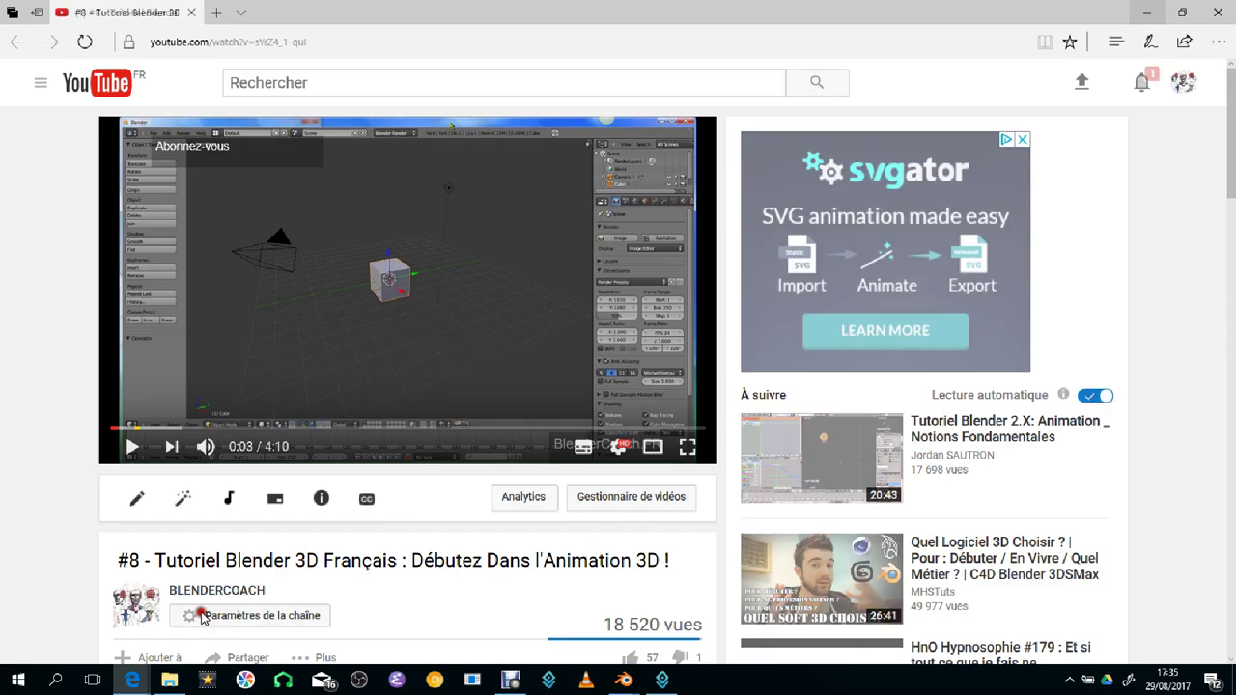
pyautogui.click(1185, 85)
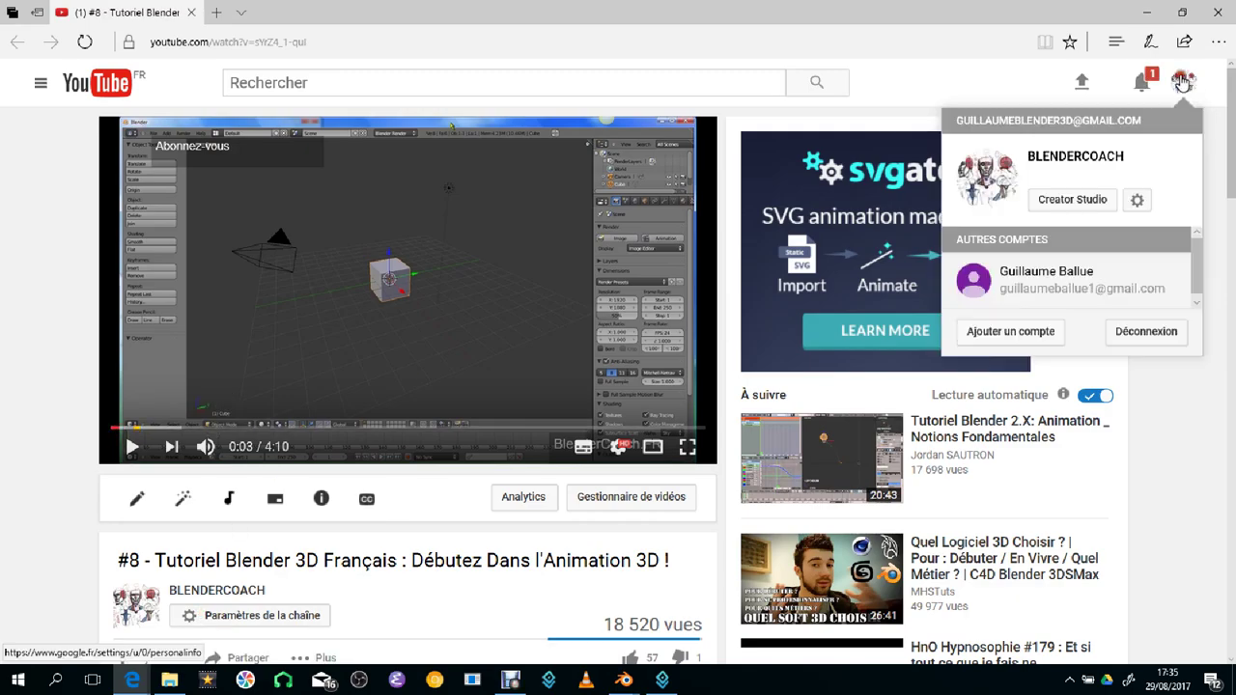
pyautogui.click(1074, 201)
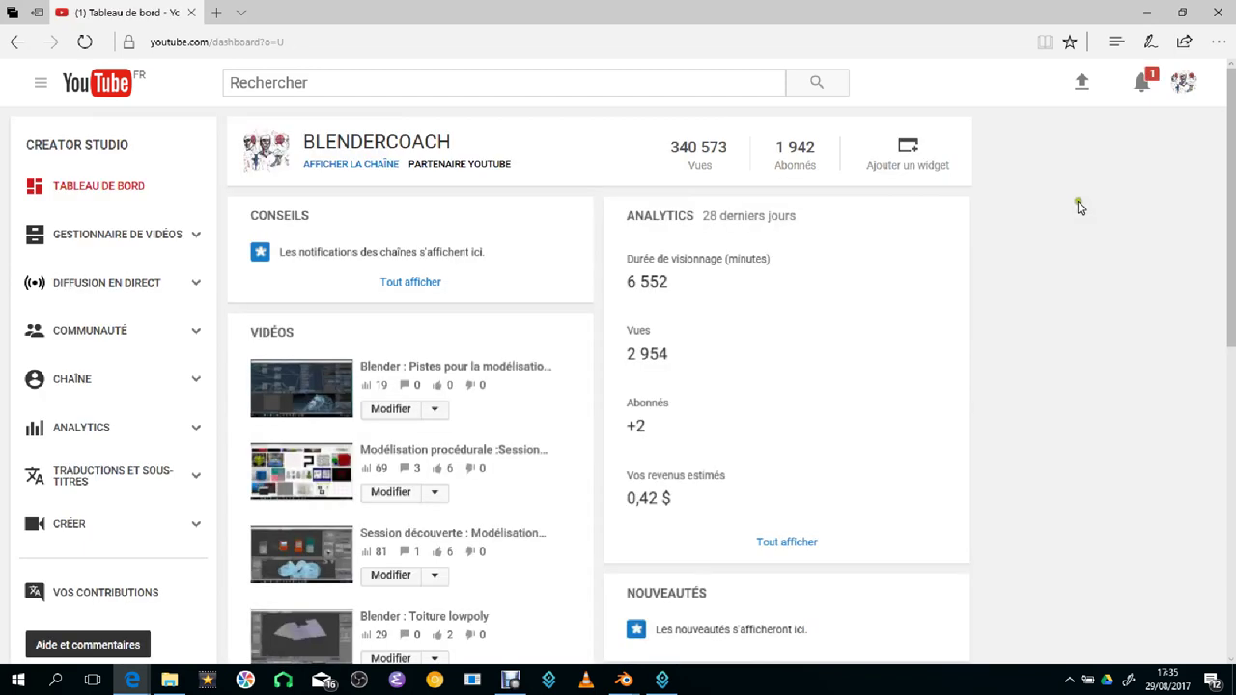
pyautogui.scroll(-4, 869, 311)
pyautogui.moveTo(691, 140); pyautogui.dragTo(612, 143)
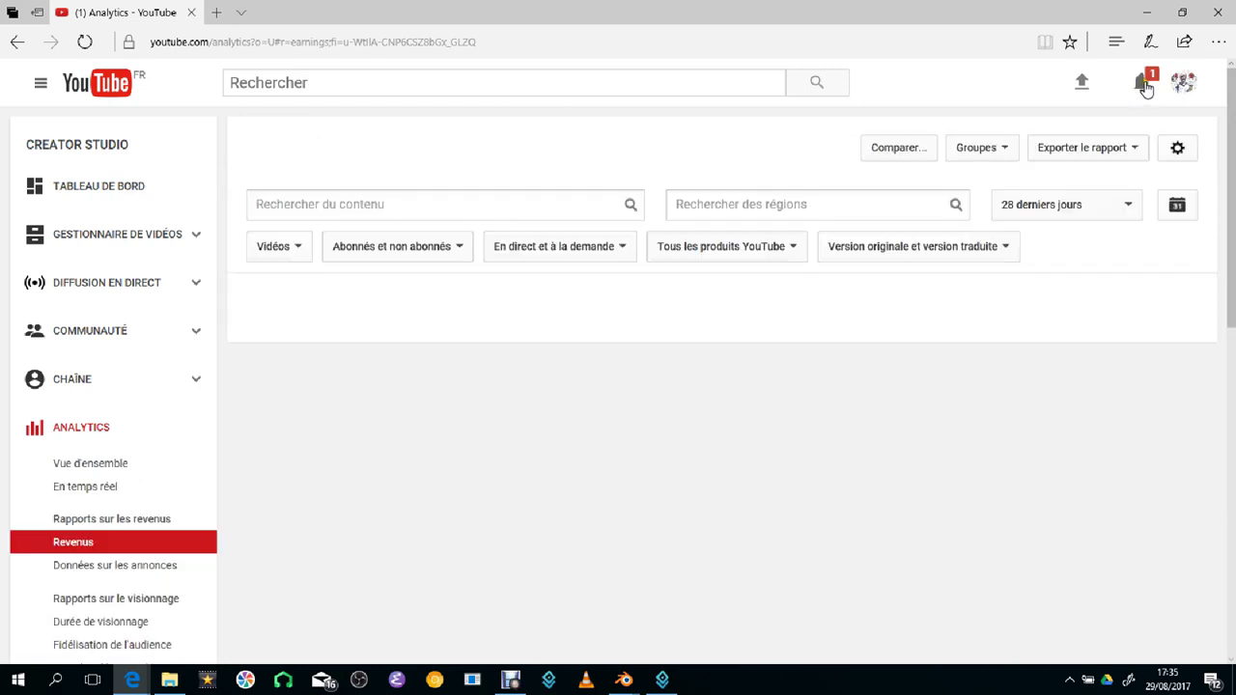
pyautogui.click(1145, 85)
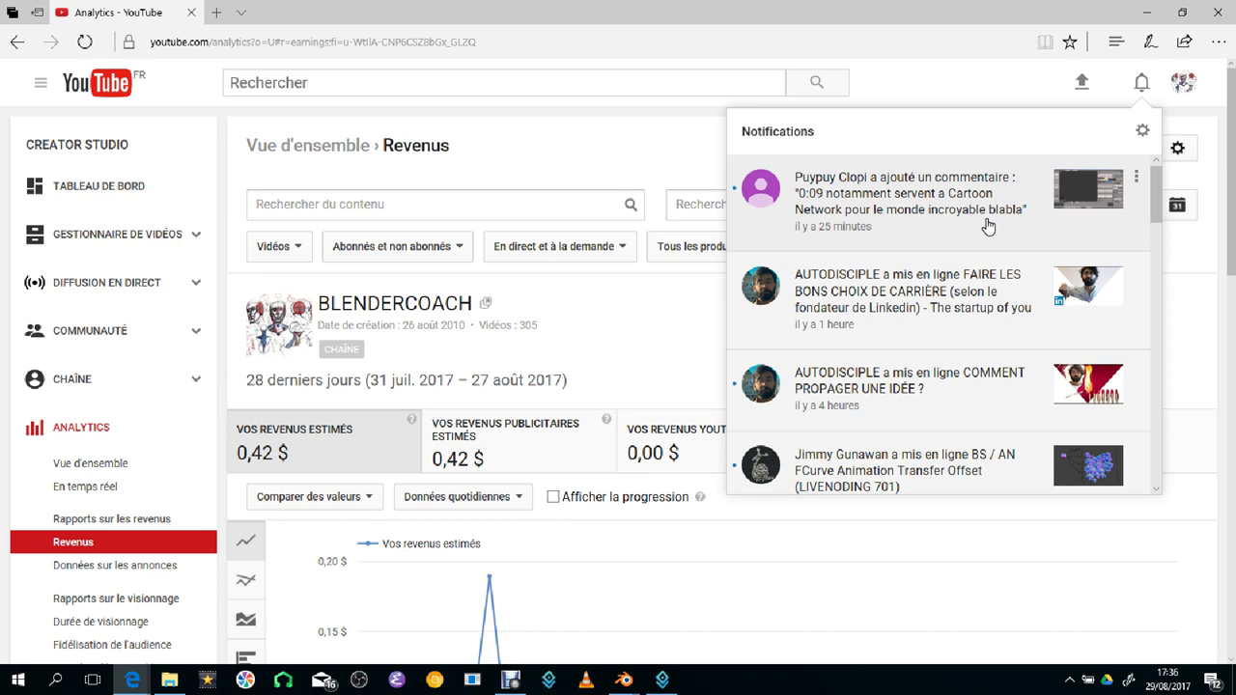
# Step: Open the newest comment notification, pause the video, and look through the comments
pyautogui.click(981, 212)
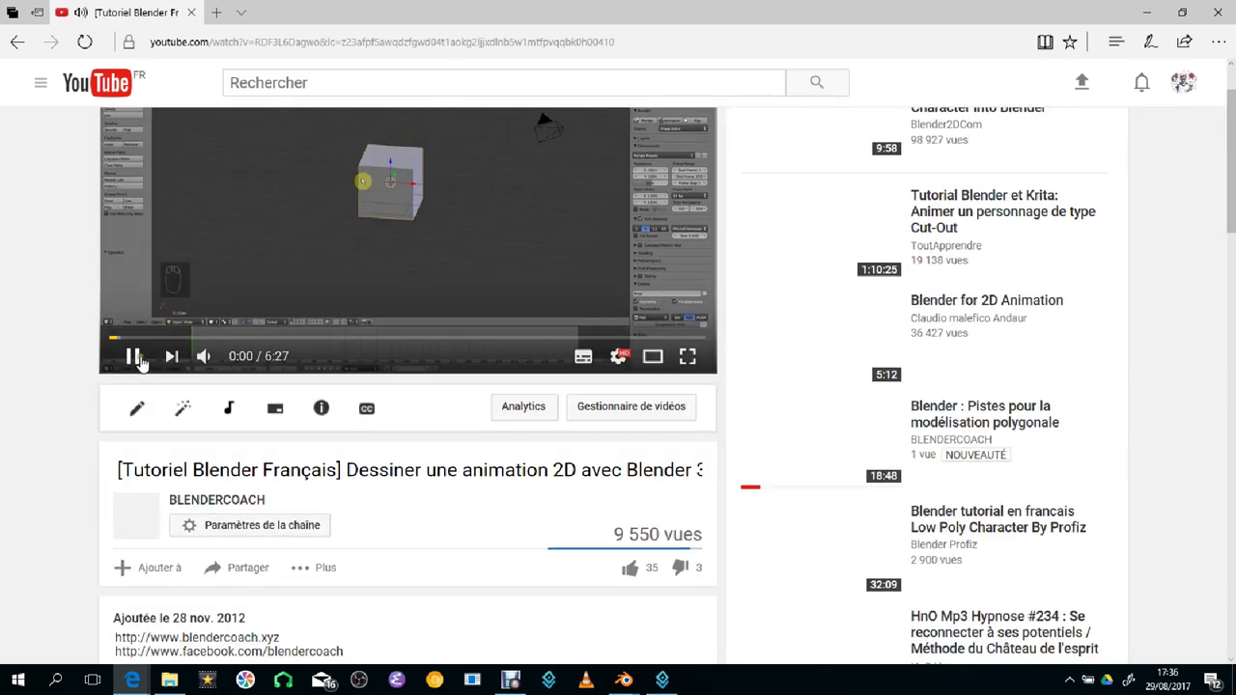
pyautogui.click(135, 356)
pyautogui.scroll(-10, 144, 338)
pyautogui.scroll(-10, 155, 276)
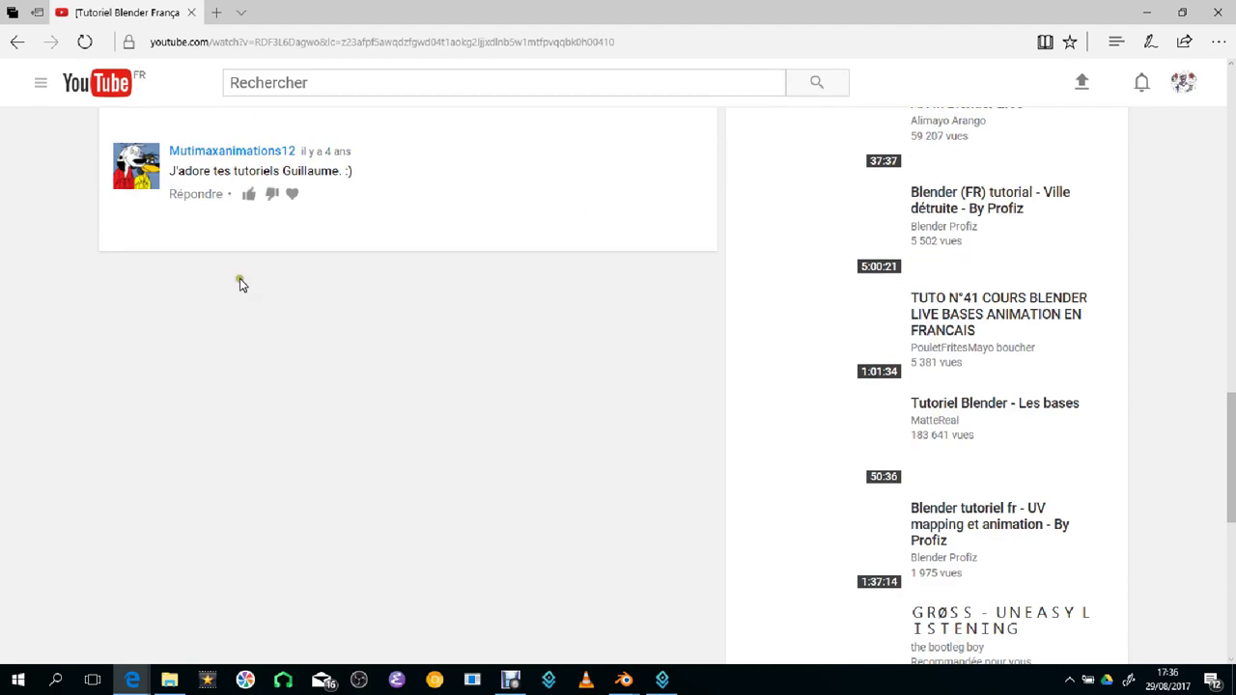
pyautogui.scroll(2, 259, 299)
pyautogui.scroll(2, 262, 302)
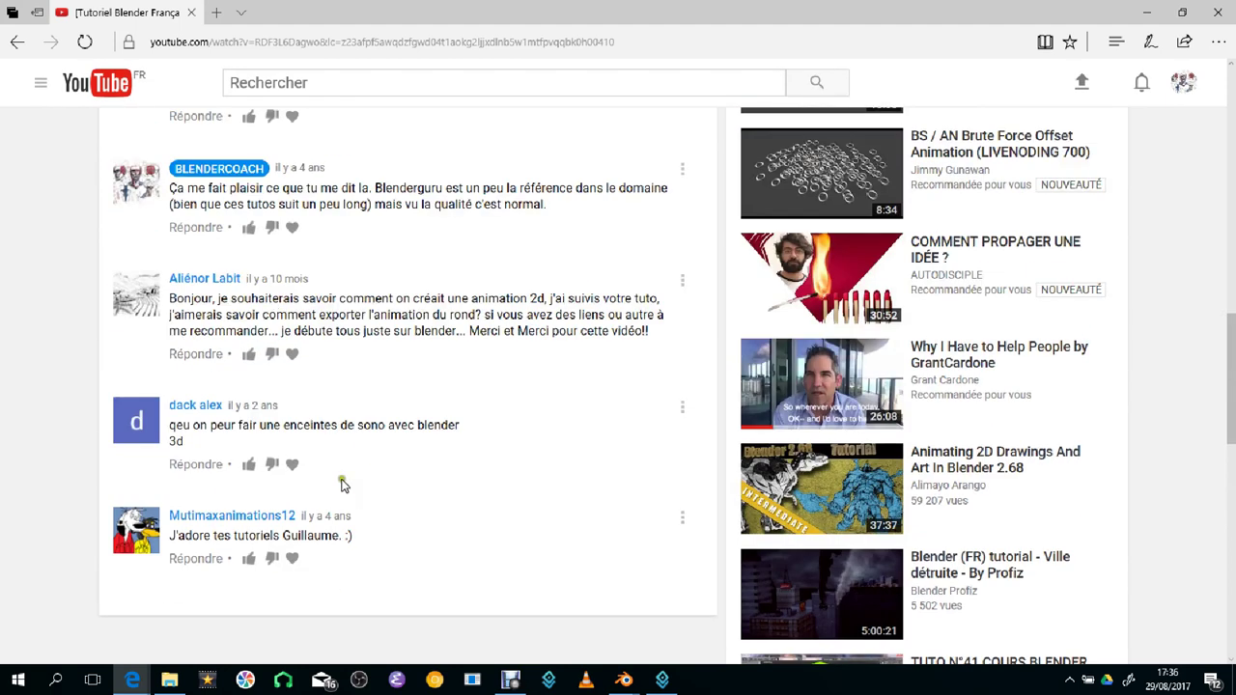
pyautogui.scroll(2, 342, 483)
pyautogui.scroll(3, 348, 484)
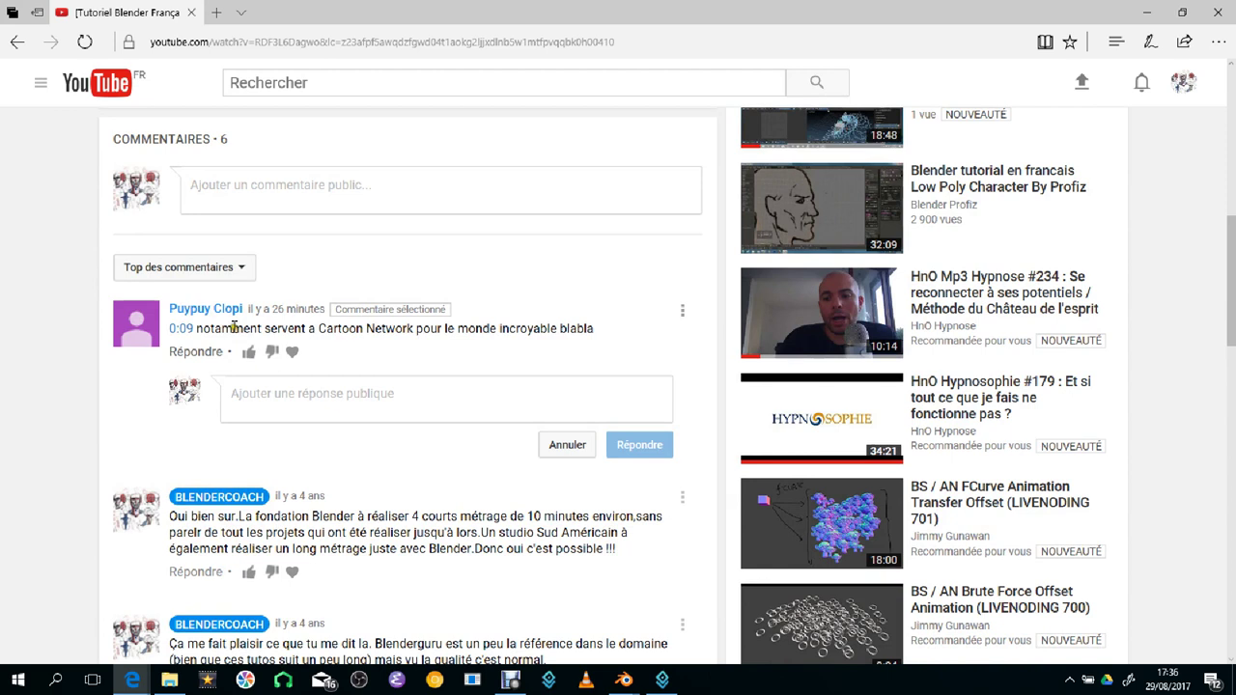
# Step: Select the newest comment's text, then jump back up to the video player
pyautogui.moveTo(232, 327); pyautogui.dragTo(504, 330)
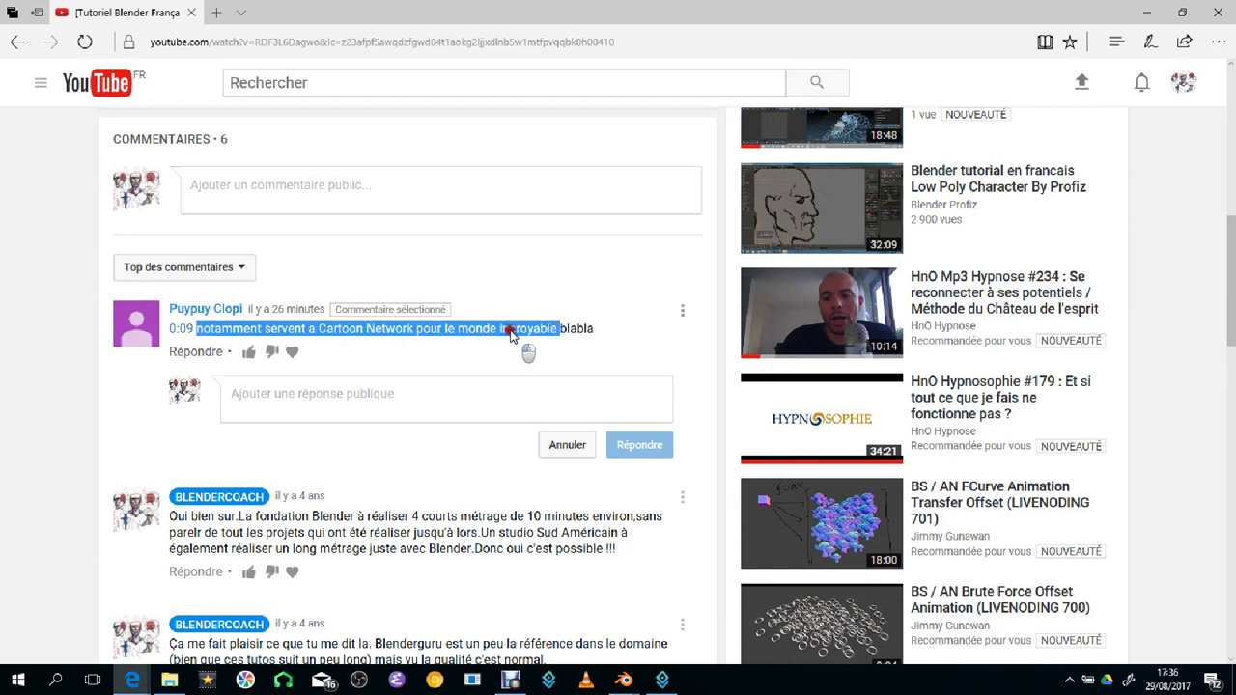
pyautogui.press('Home')
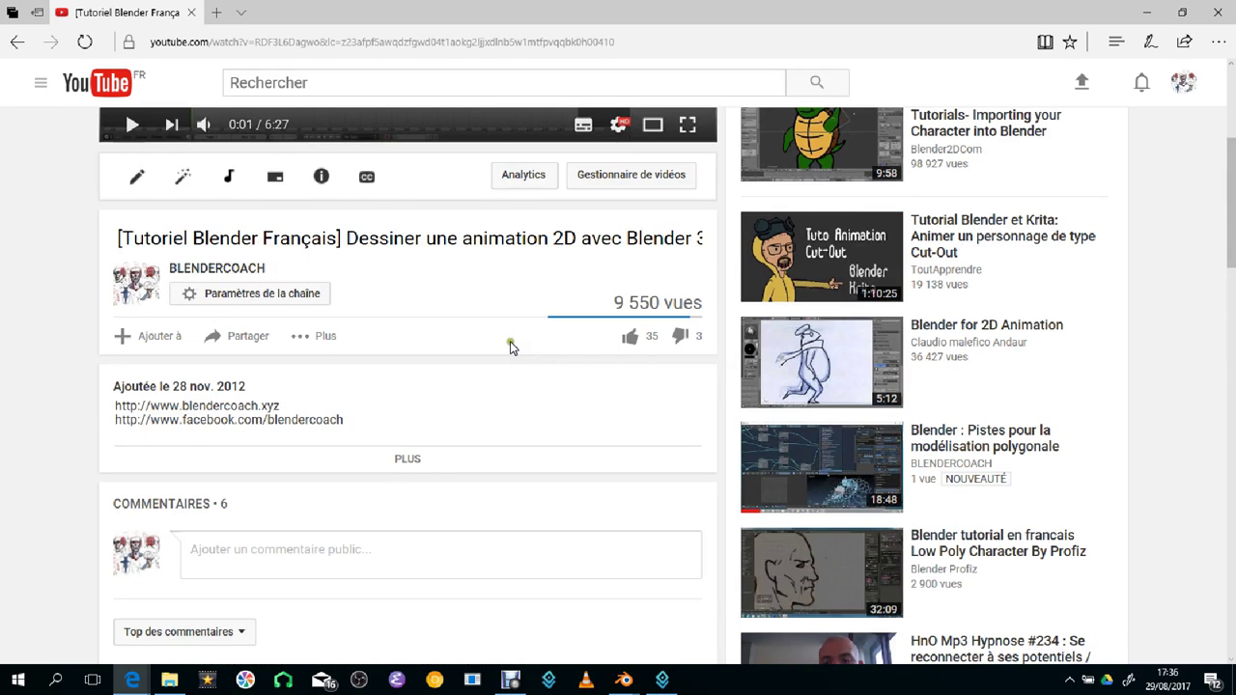
pyautogui.scroll(-4, 264, 338)
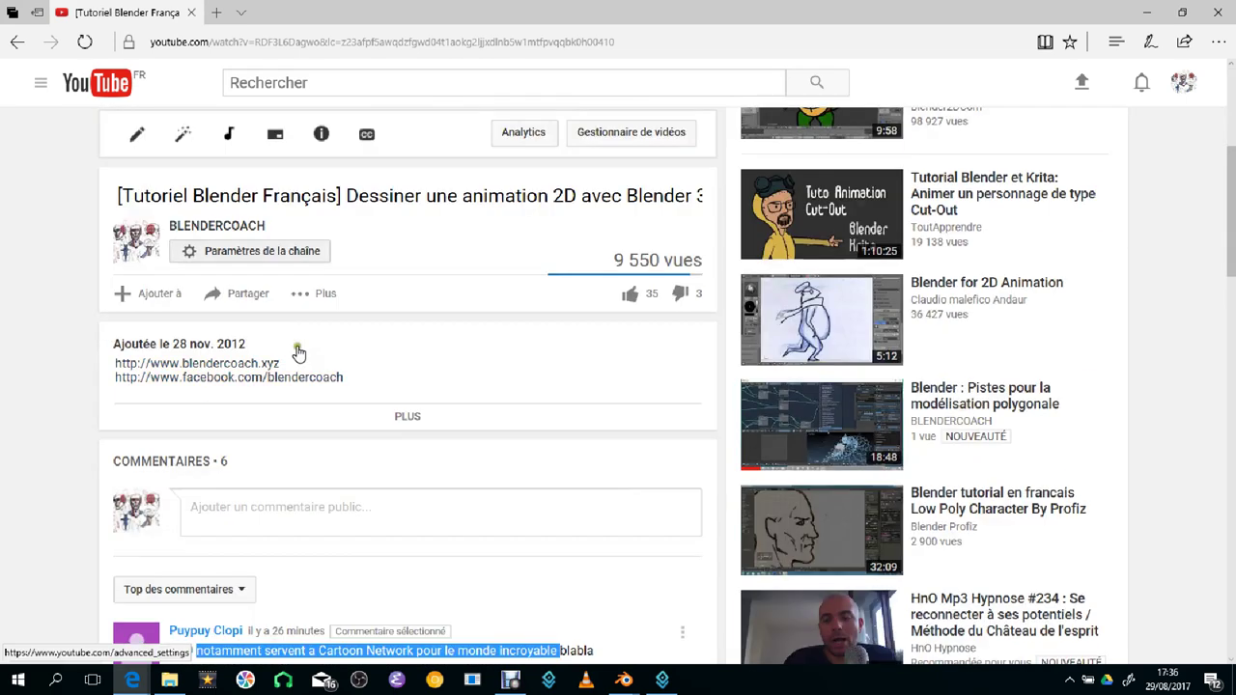
pyautogui.scroll(-3, 300, 344)
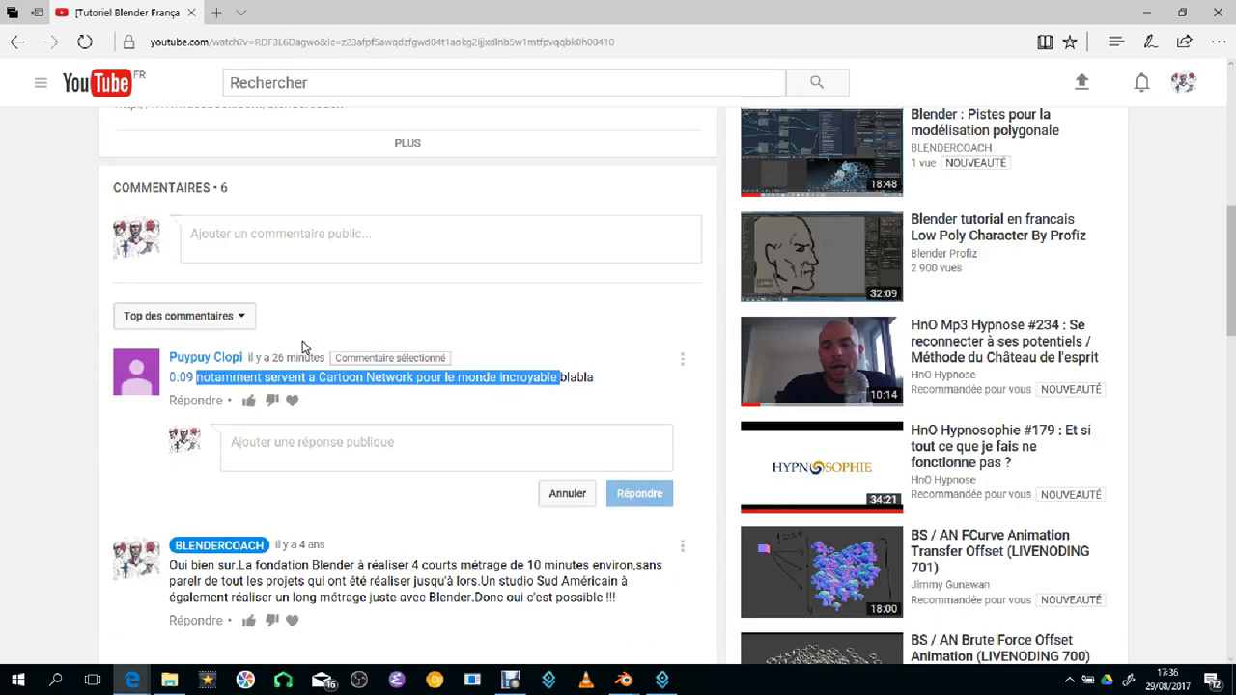
pyautogui.press('Home')
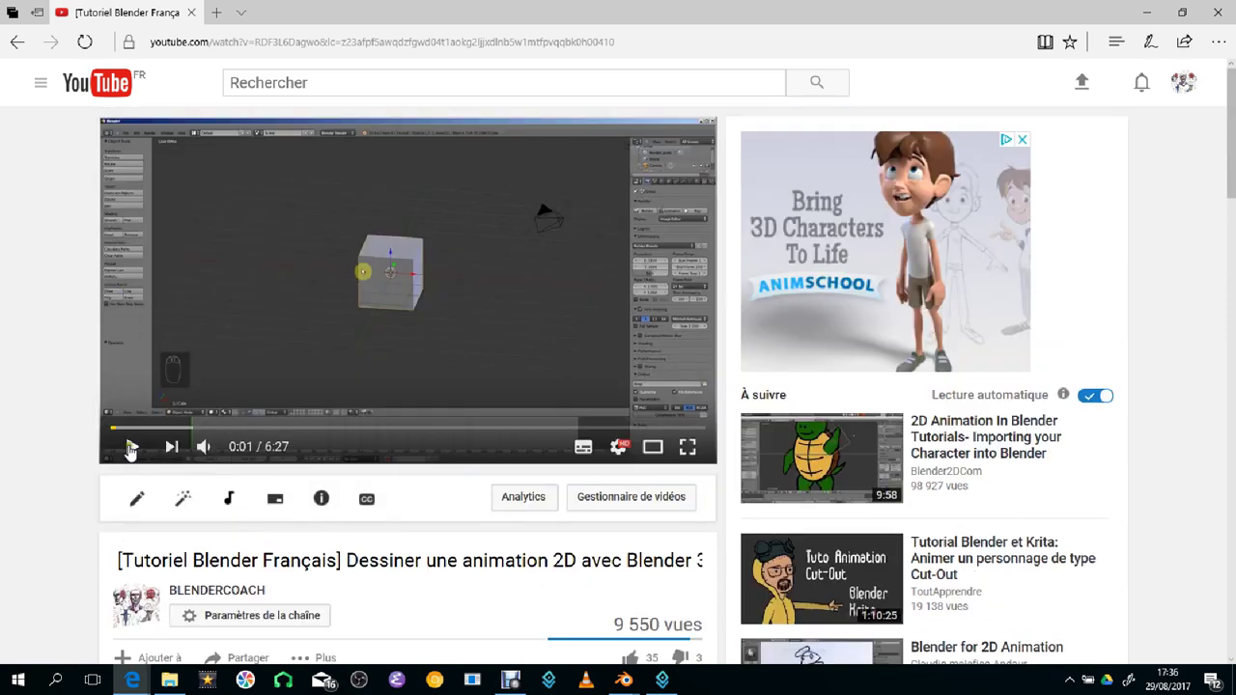
# Step: Play the tutorial, seek to 0:09 and back to 0:08, then pause it
pyautogui.click(131, 448)
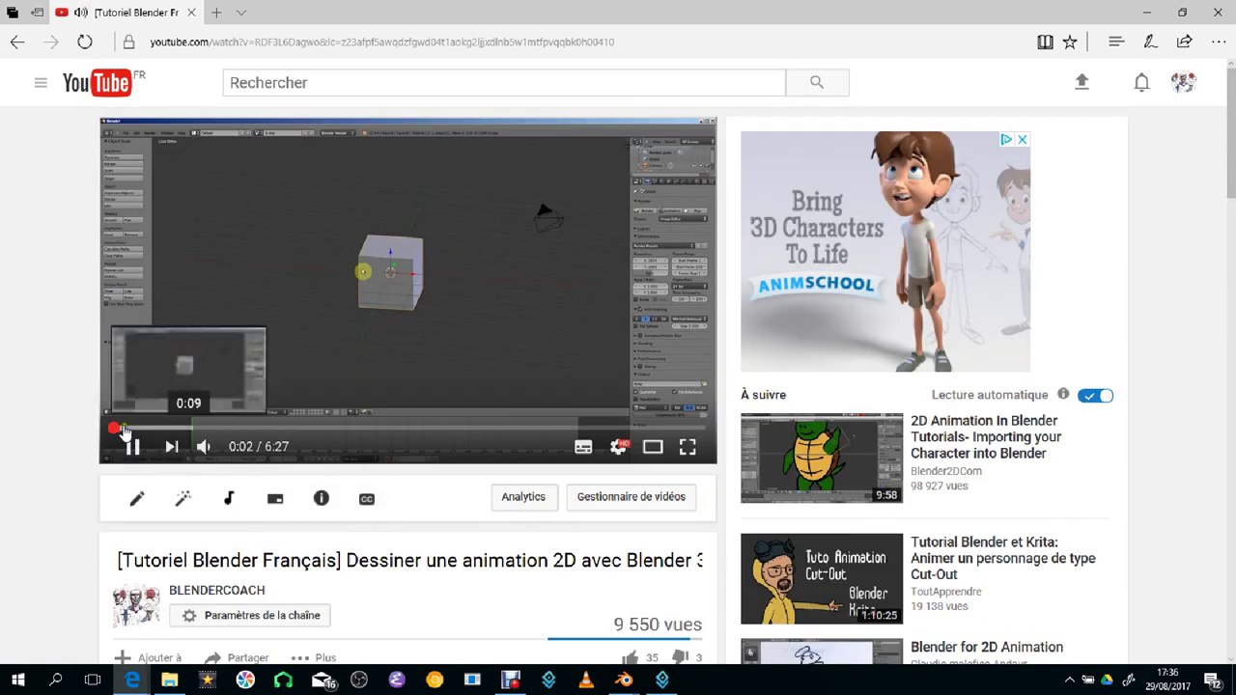
pyautogui.click(123, 427)
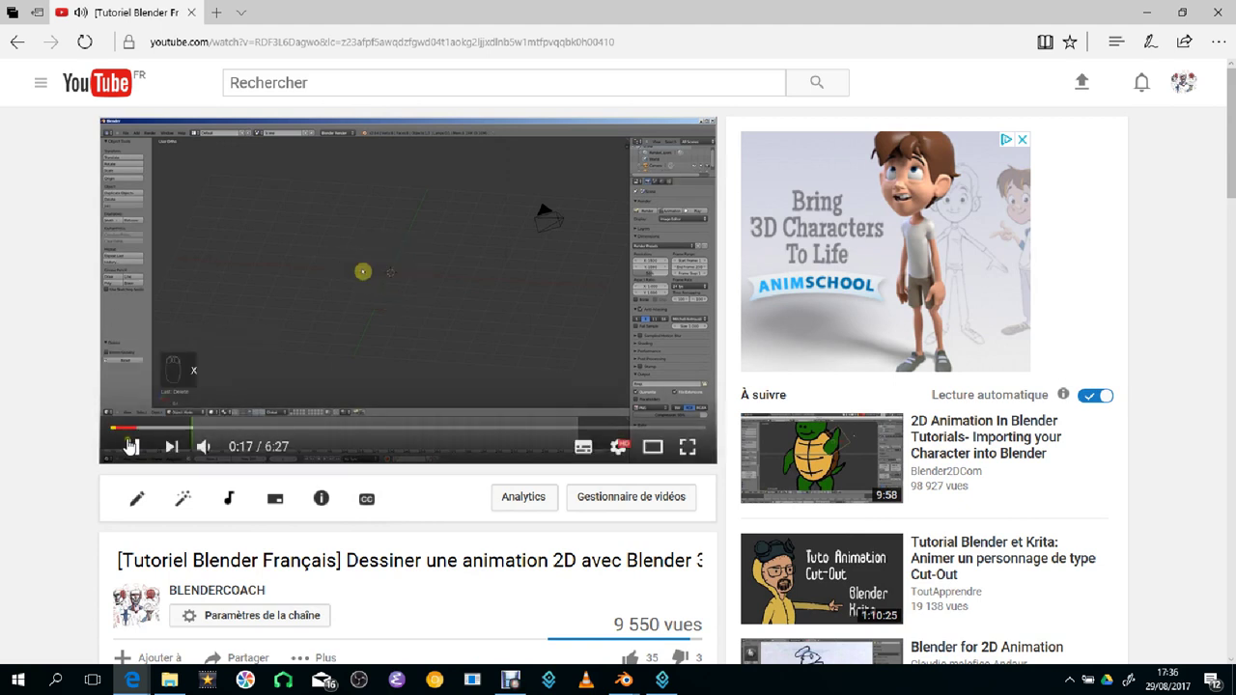
pyautogui.click(123, 428)
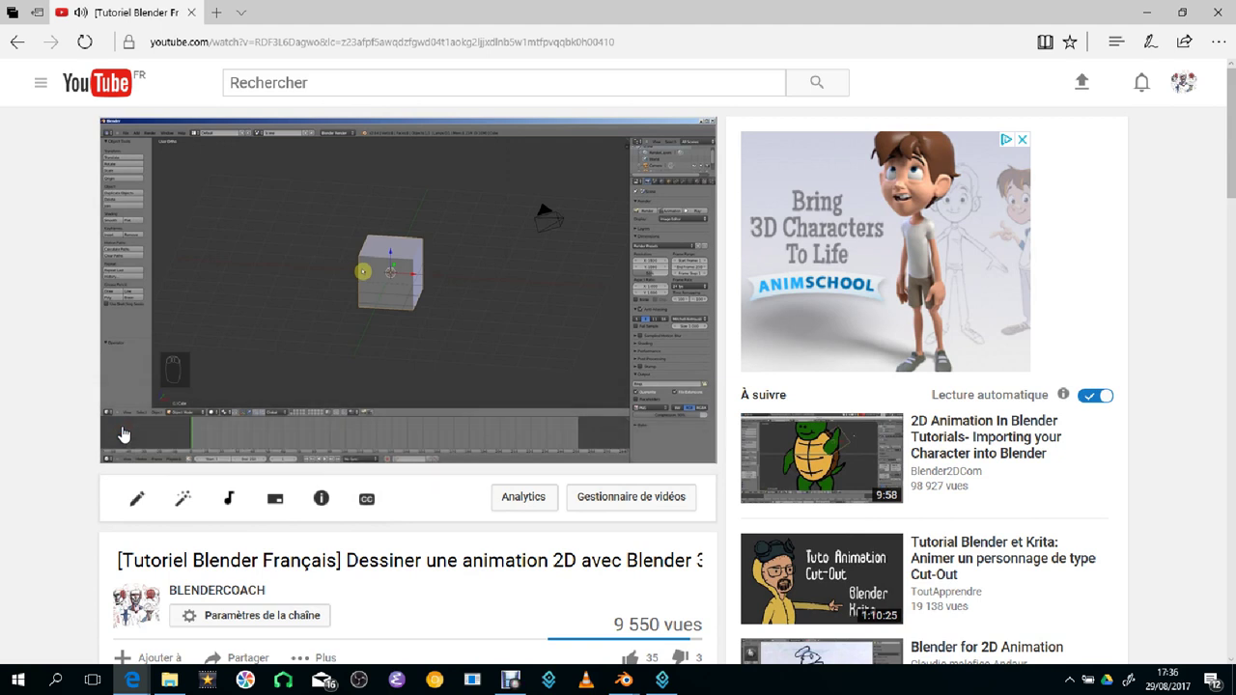
pyautogui.click(132, 444)
# Step: Scroll down to the video's comments section
pyautogui.scroll(-5, 242, 309)
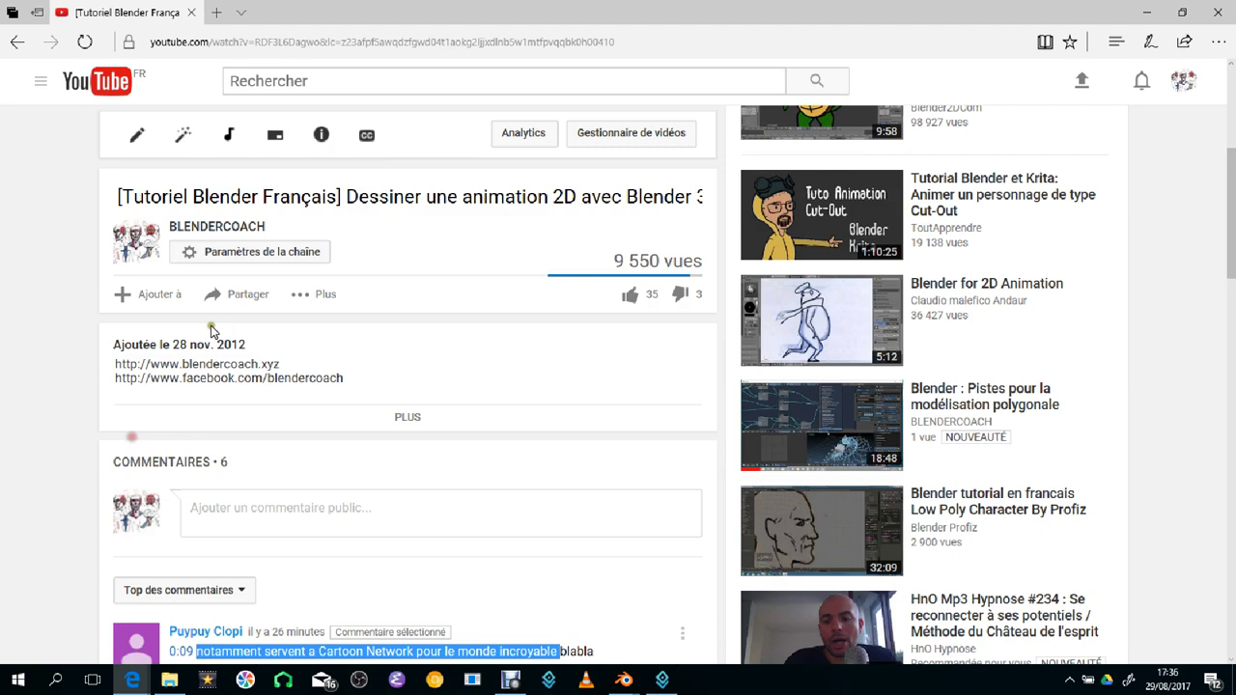
pyautogui.scroll(-1, 305, 360)
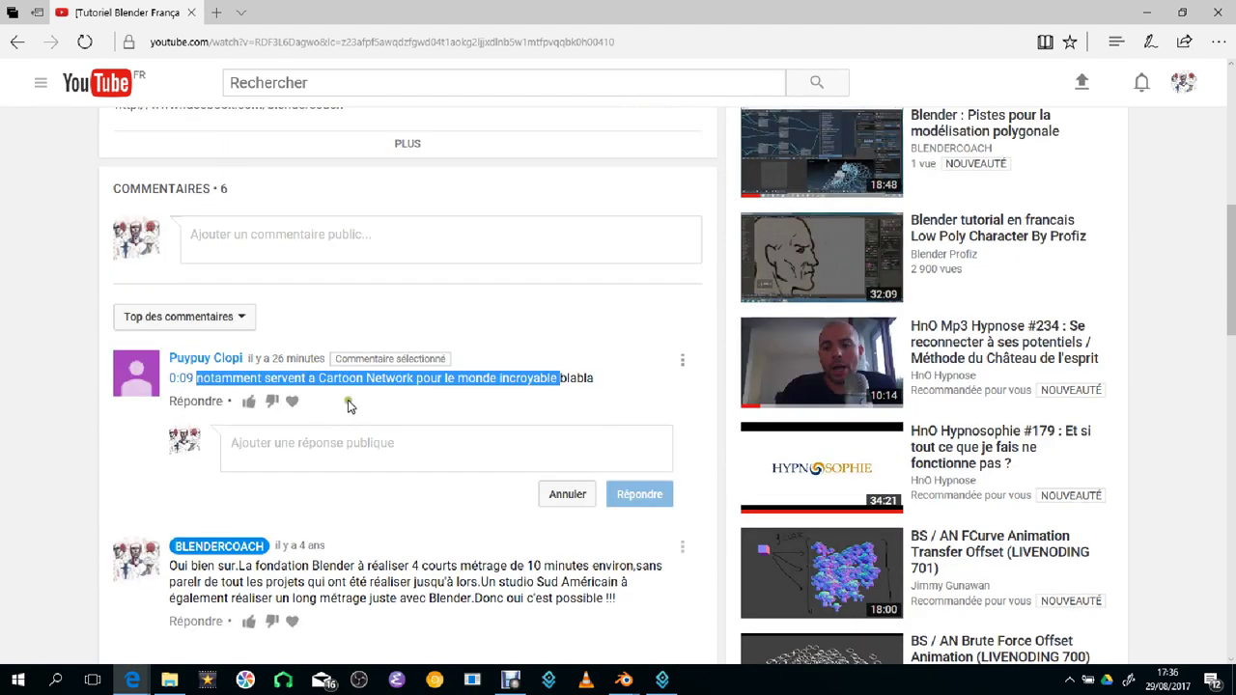
pyautogui.scroll(-5, 344, 404)
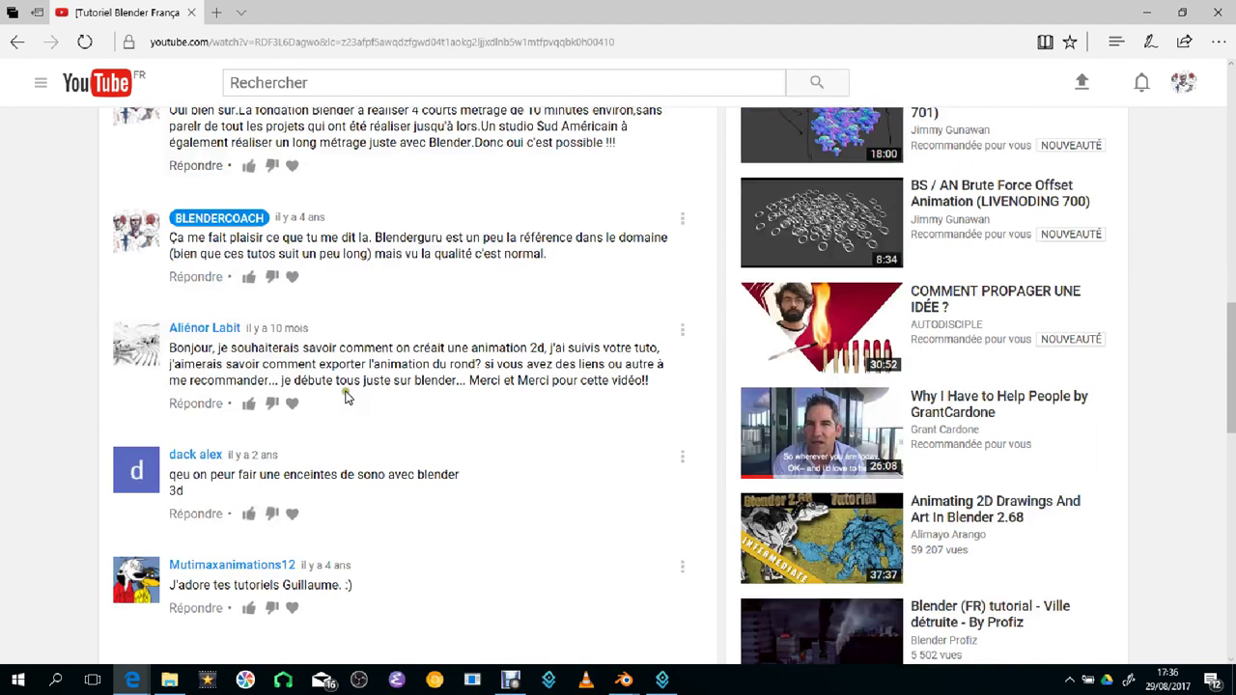
pyautogui.scroll(4, 348, 396)
pyautogui.scroll(3, 376, 318)
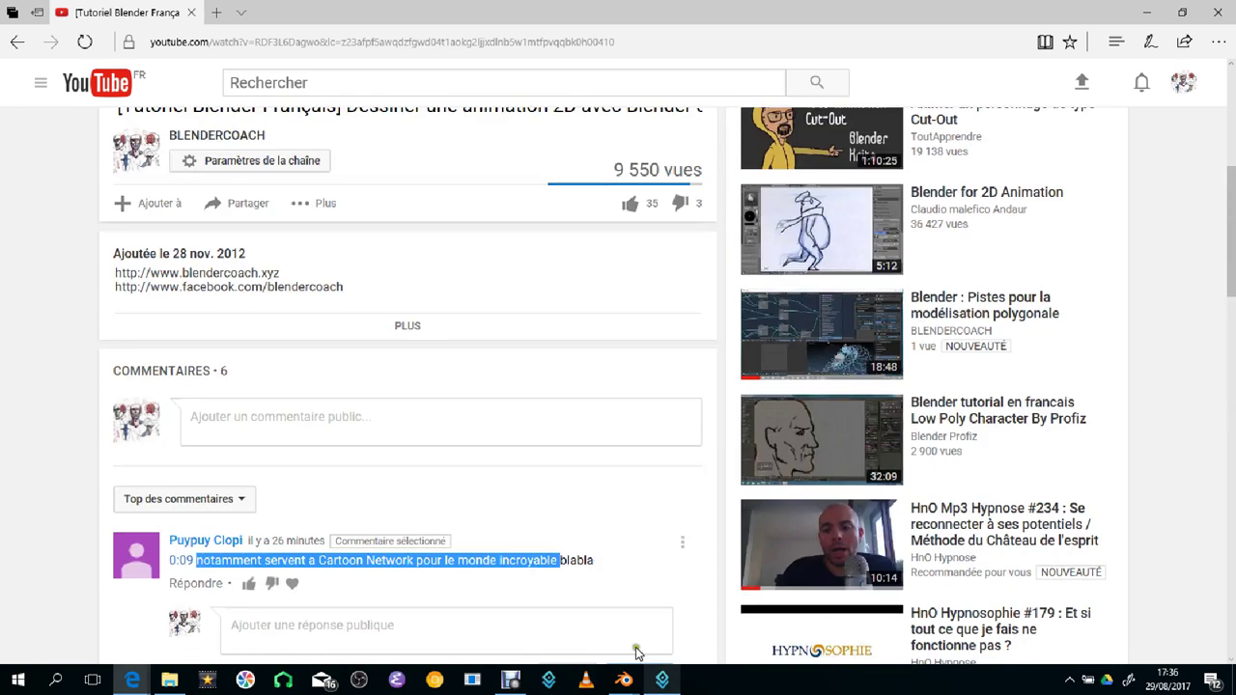
# Step: Back in Blender, zoom in on the bent boite mesh and add a Skin modifier
pyautogui.click(550, 608)
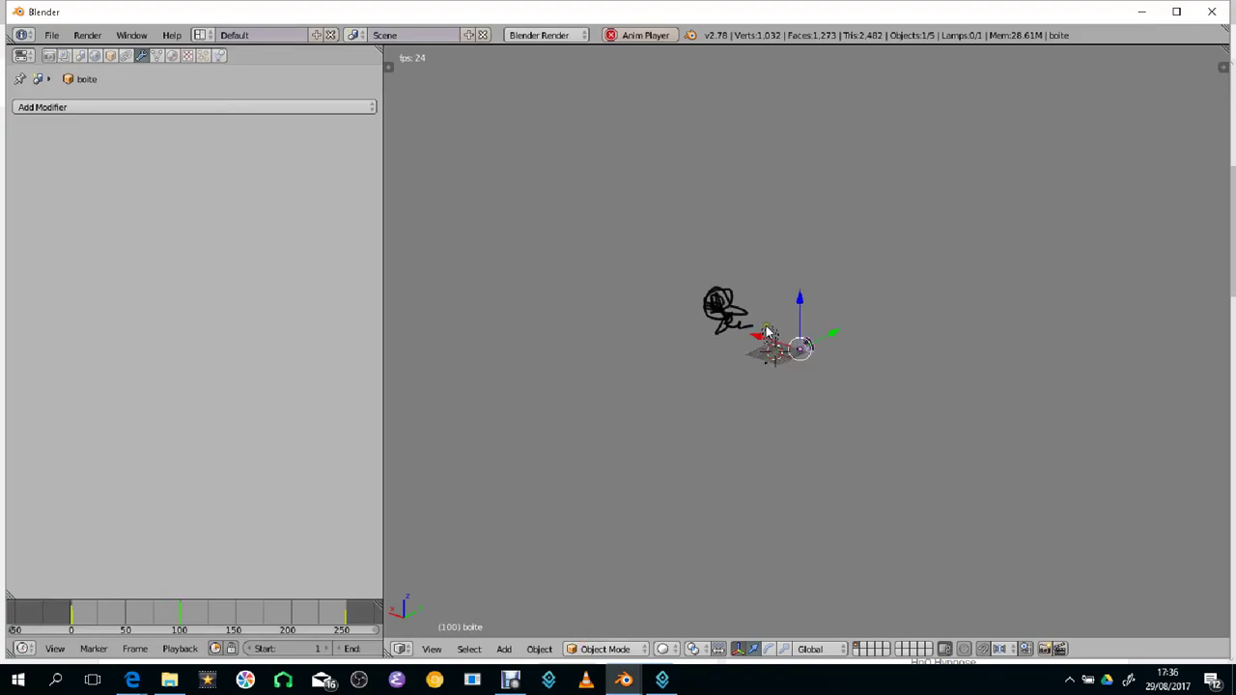
pyautogui.scroll(3, 873, 358)
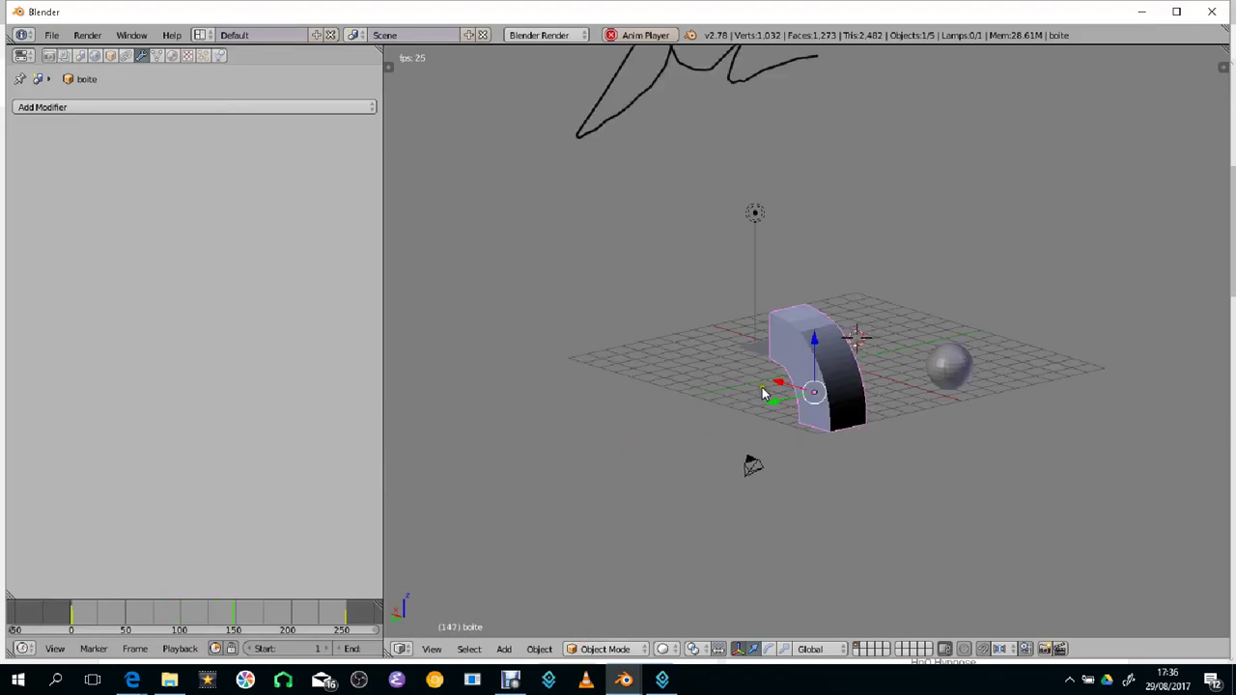
pyautogui.moveTo(846, 324); pyautogui.dragTo(784, 412, button='middle')
pyautogui.click(114, 108)
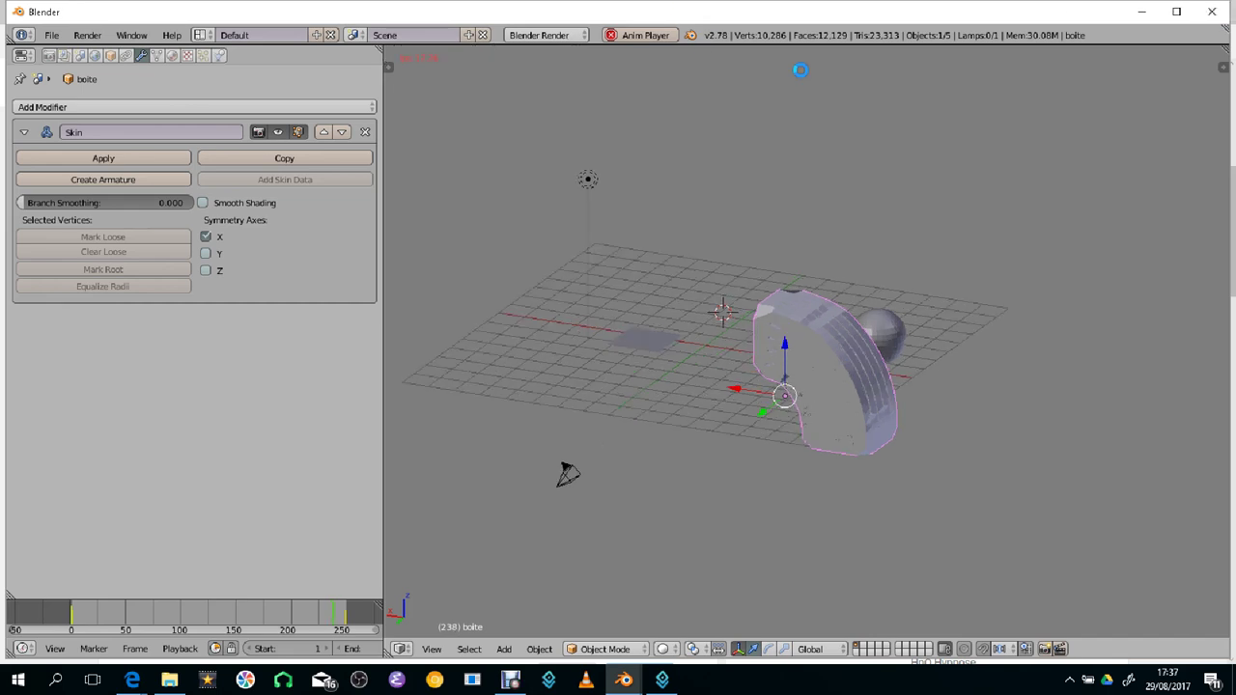
# Step: Preview the animation in the Anim Player, then move in close on the boite mesh
pyautogui.click(649, 36)
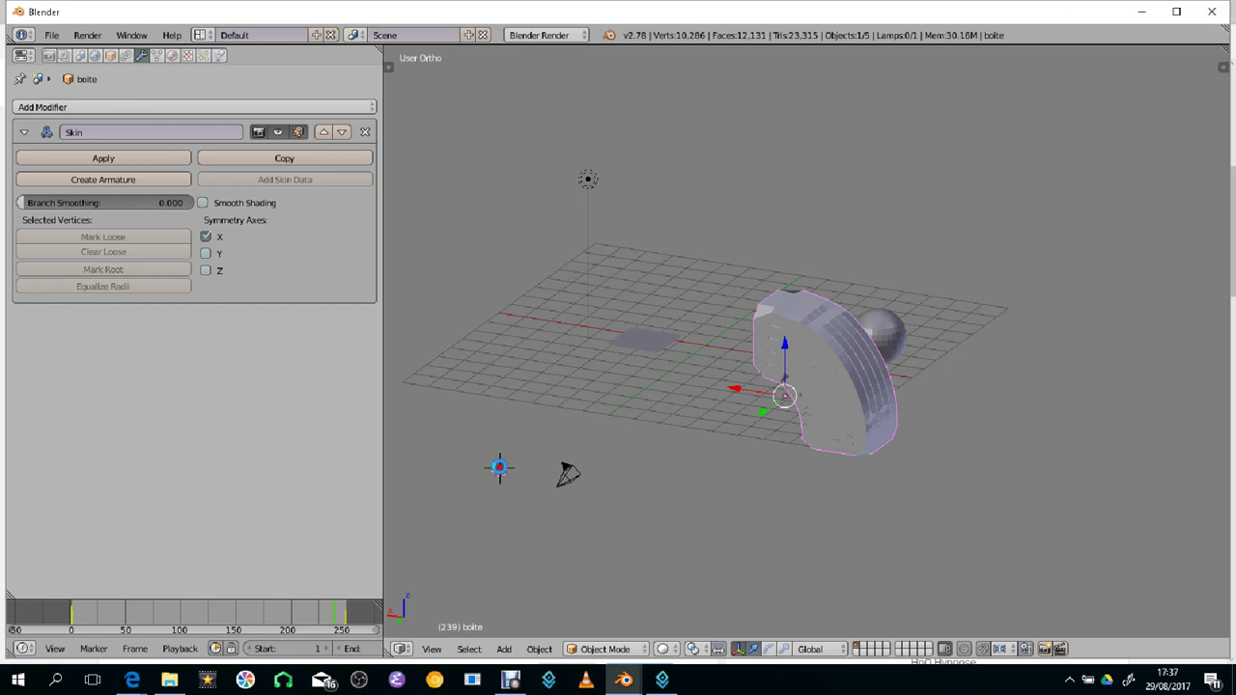
pyautogui.moveTo(889, 383)
pyautogui.mouseDown(button='middle')
pyautogui.moveTo(772, 353)
pyautogui.moveTo(902, 353)
pyautogui.moveTo(767, 359)
pyautogui.mouseUp(button='middle')
pyautogui.scroll(4, 845, 365)
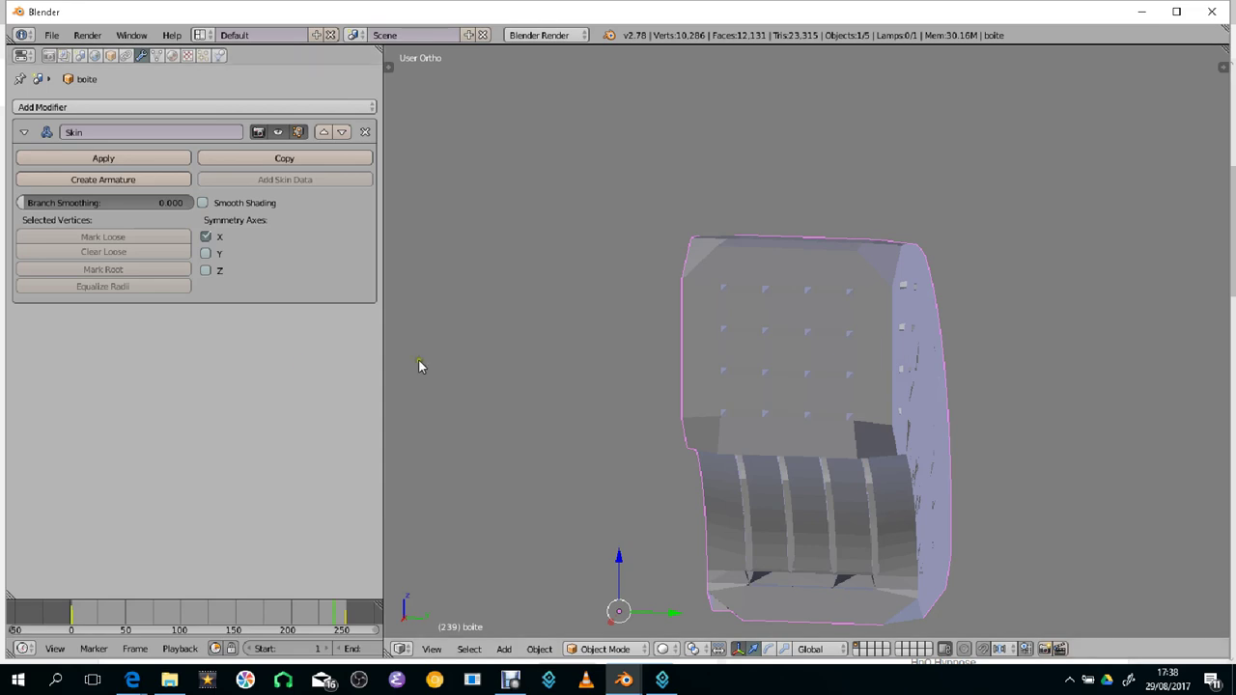
pyautogui.hotkey('ctrl', 'a')
pyautogui.hotkey('ctrl', 'a')
# Step: Start scaling boite, cancel to keep its size, and bring the mesh into Edit Mode
pyautogui.moveTo(922, 384); pyautogui.dragTo(855, 365, button='middle')
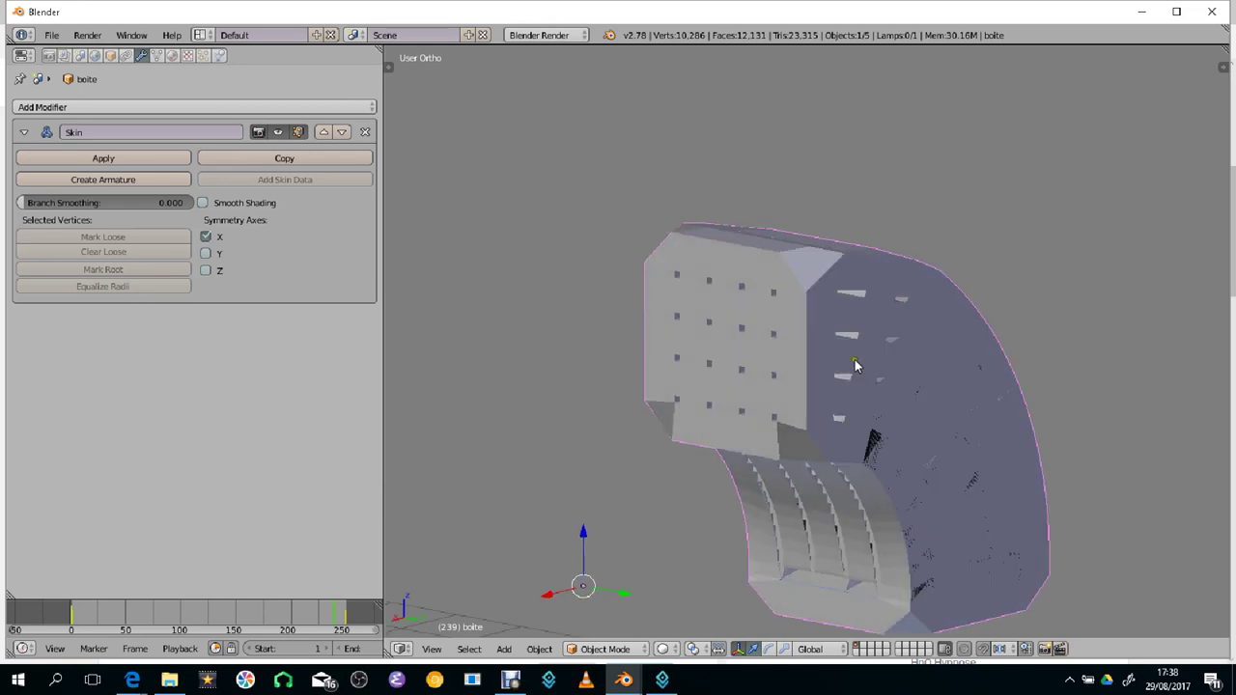
pyautogui.press('s')
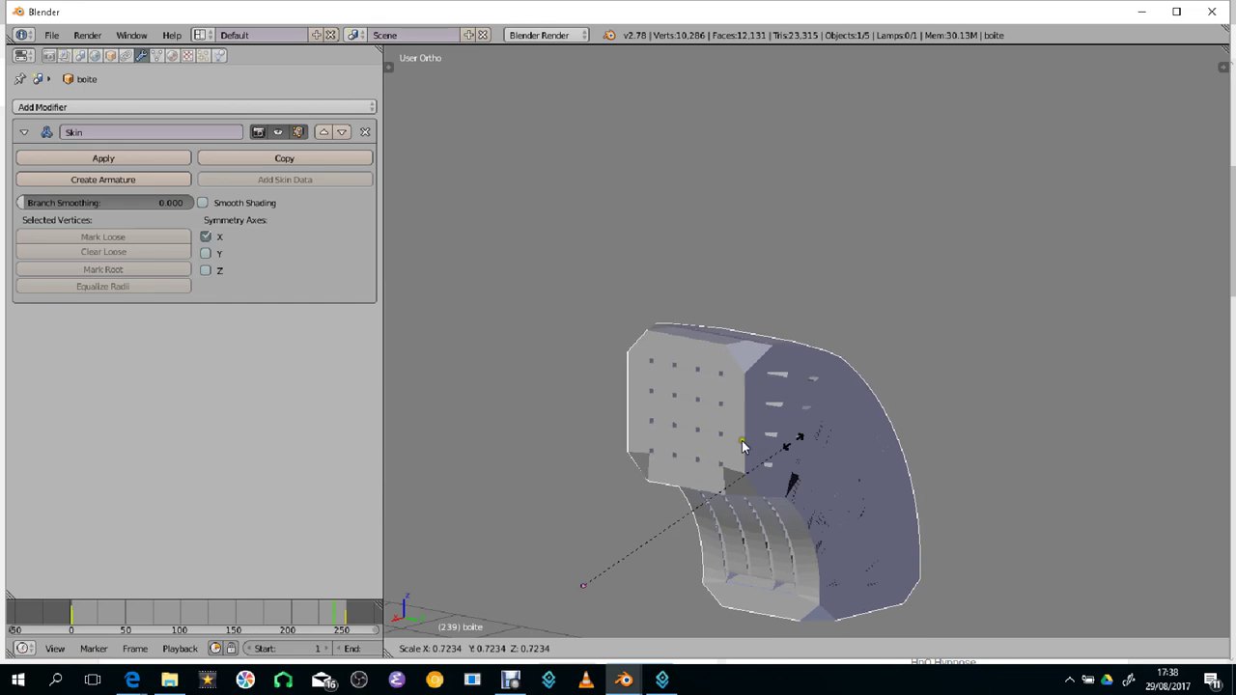
pyautogui.rightClick(794, 458)
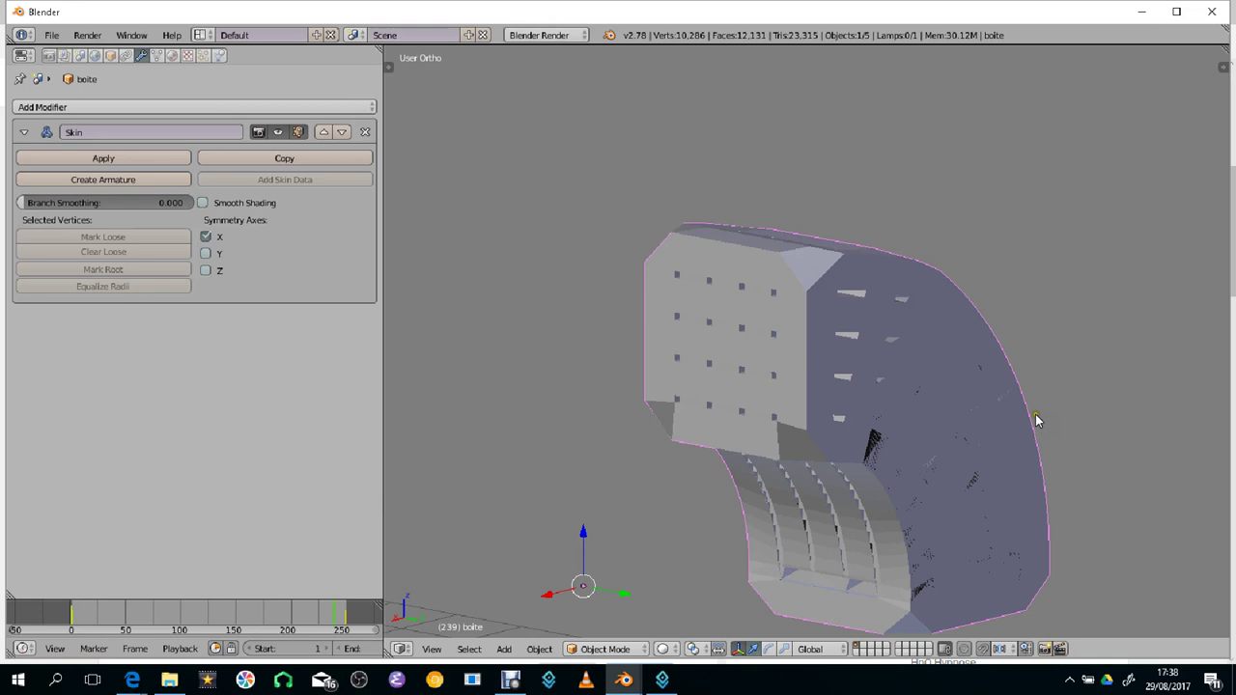
pyautogui.moveTo(1036, 421); pyautogui.dragTo(960, 426, button='middle')
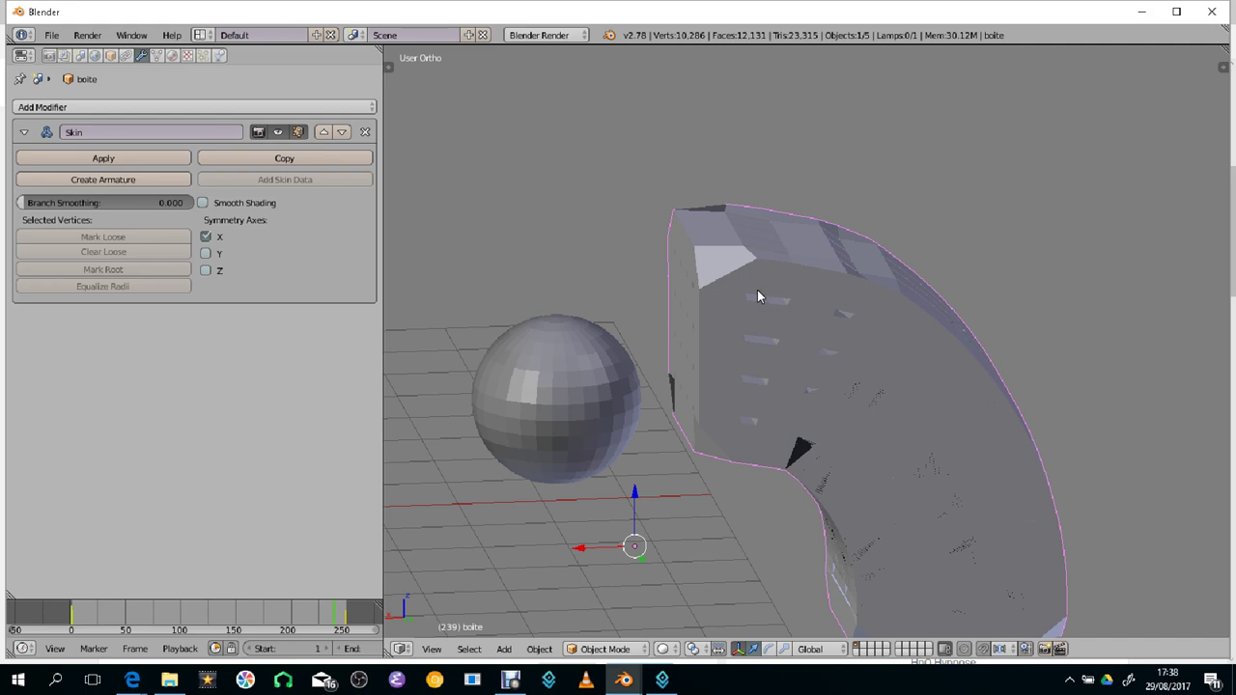
pyautogui.hotkey('ctrl', 'a')
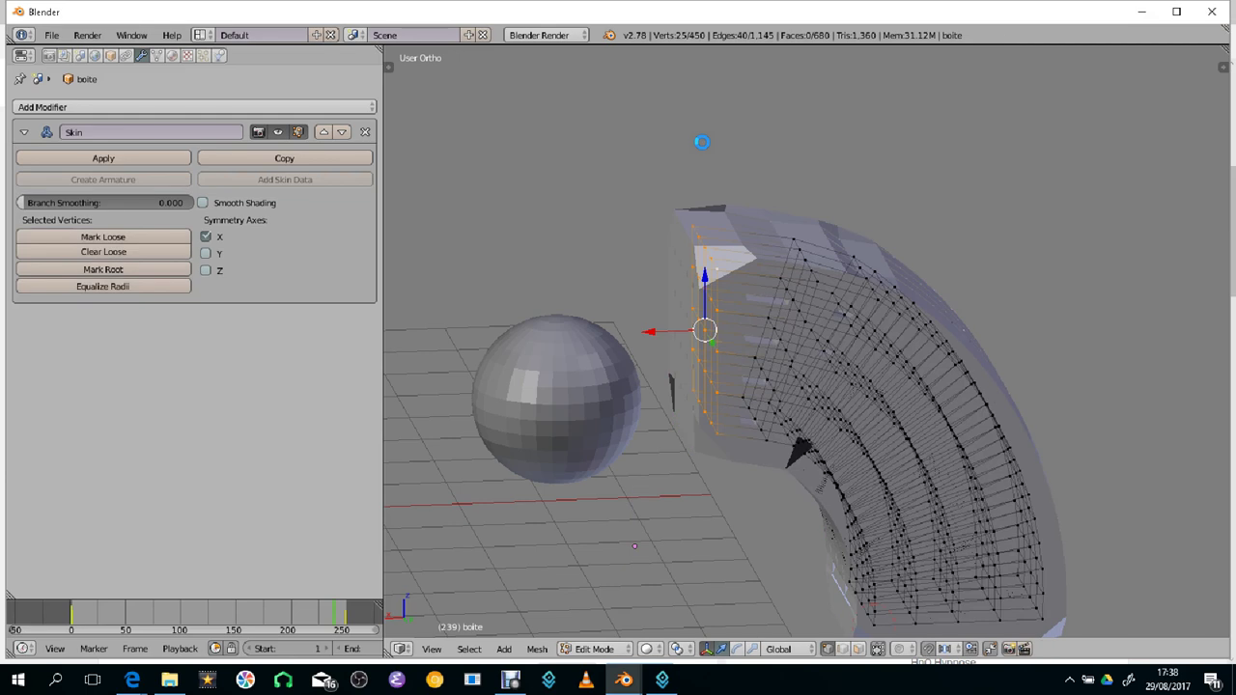
# Step: Select all boite vertices in Edit Mode and begin scaling them
pyautogui.press('a')
pyautogui.press('a')
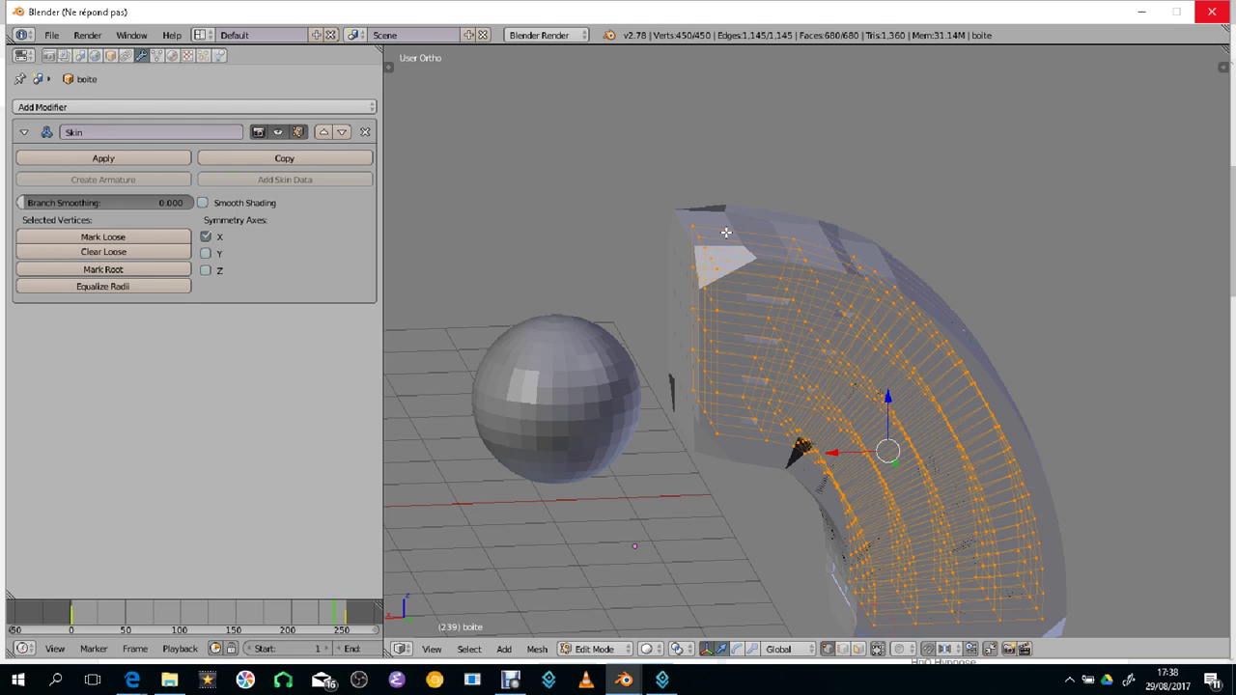
pyautogui.press('s')
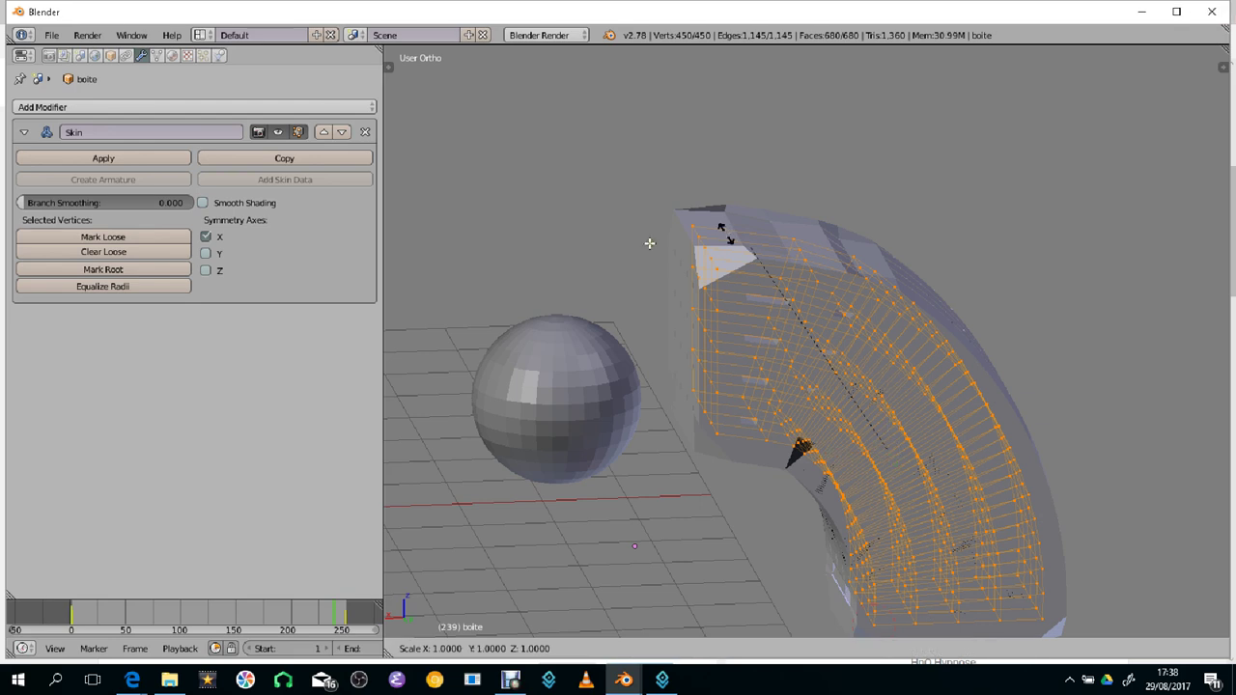
pyautogui.click(511, 681)
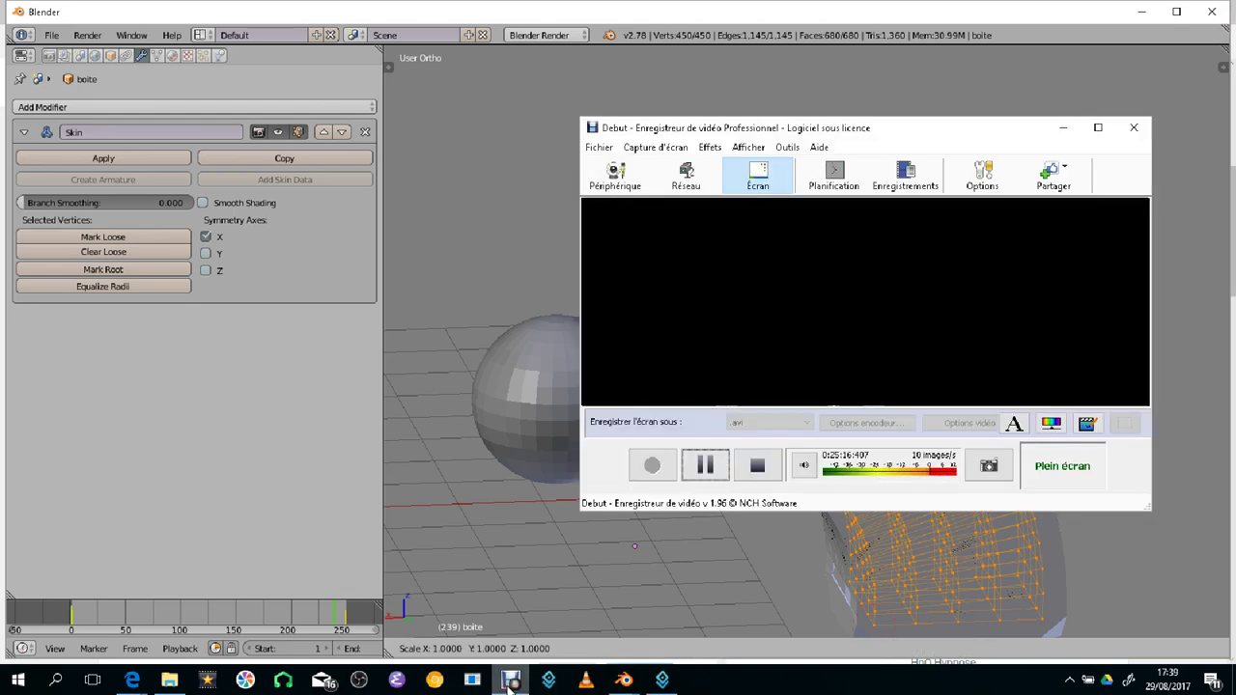
pyautogui.click(511, 681)
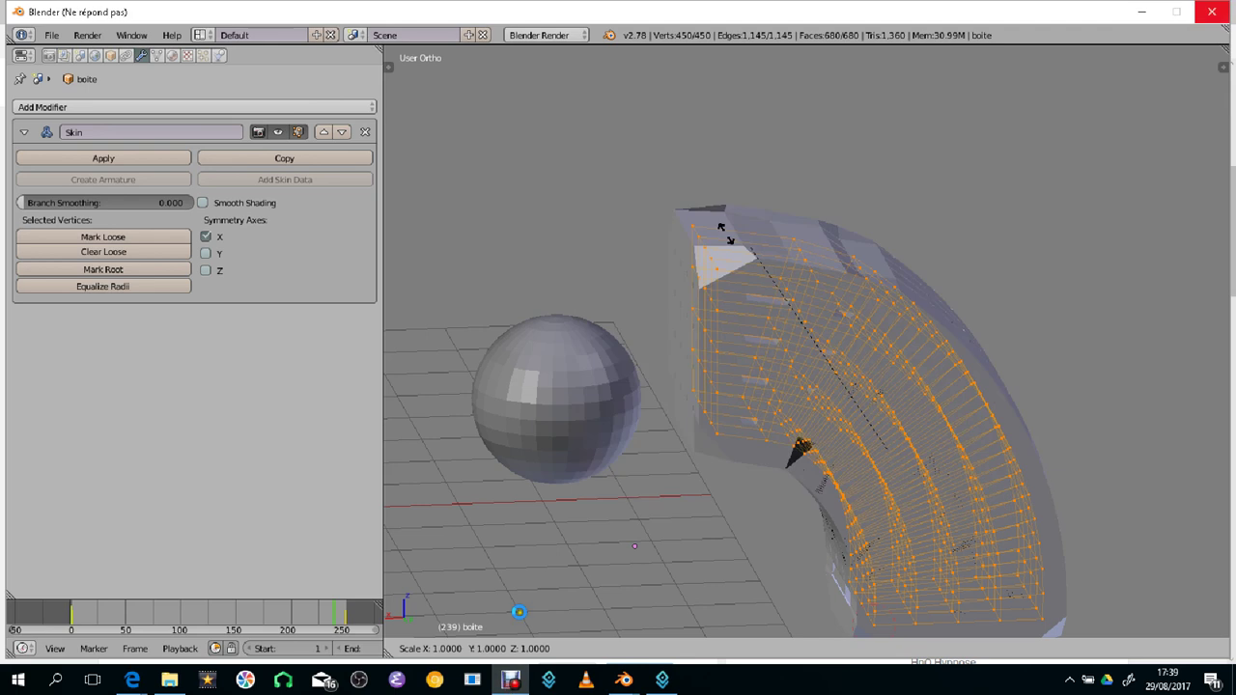
pyautogui.click(511, 681)
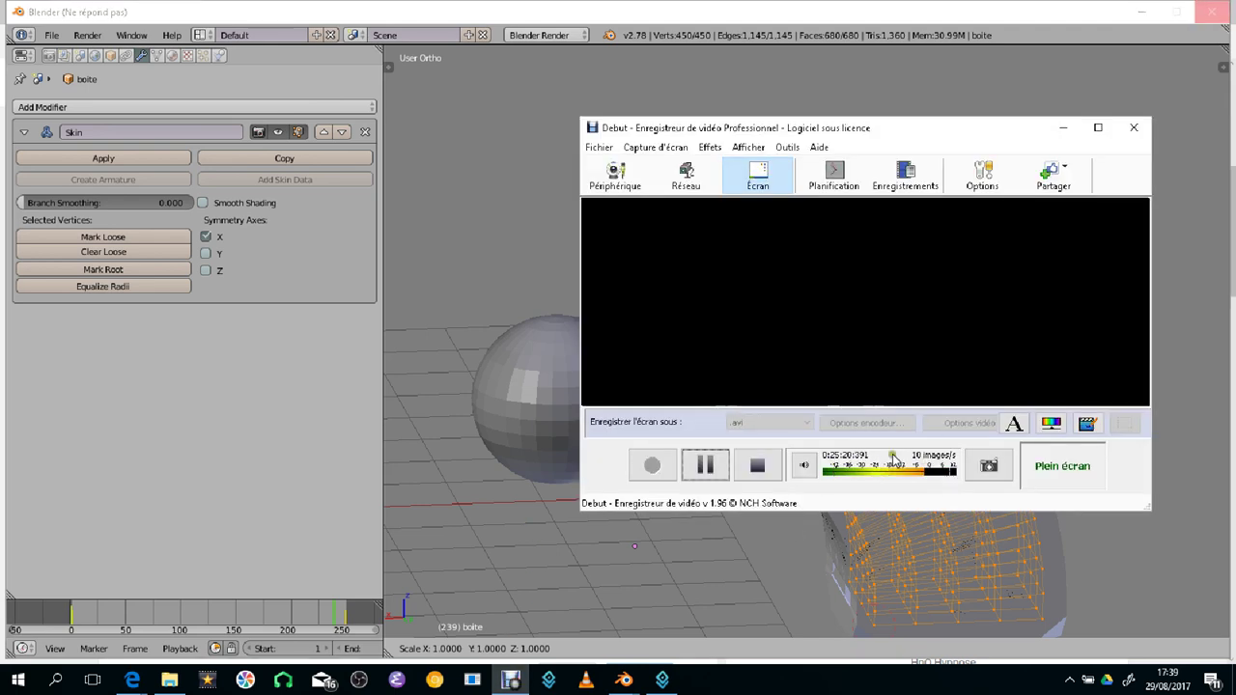
pyautogui.click(1064, 128)
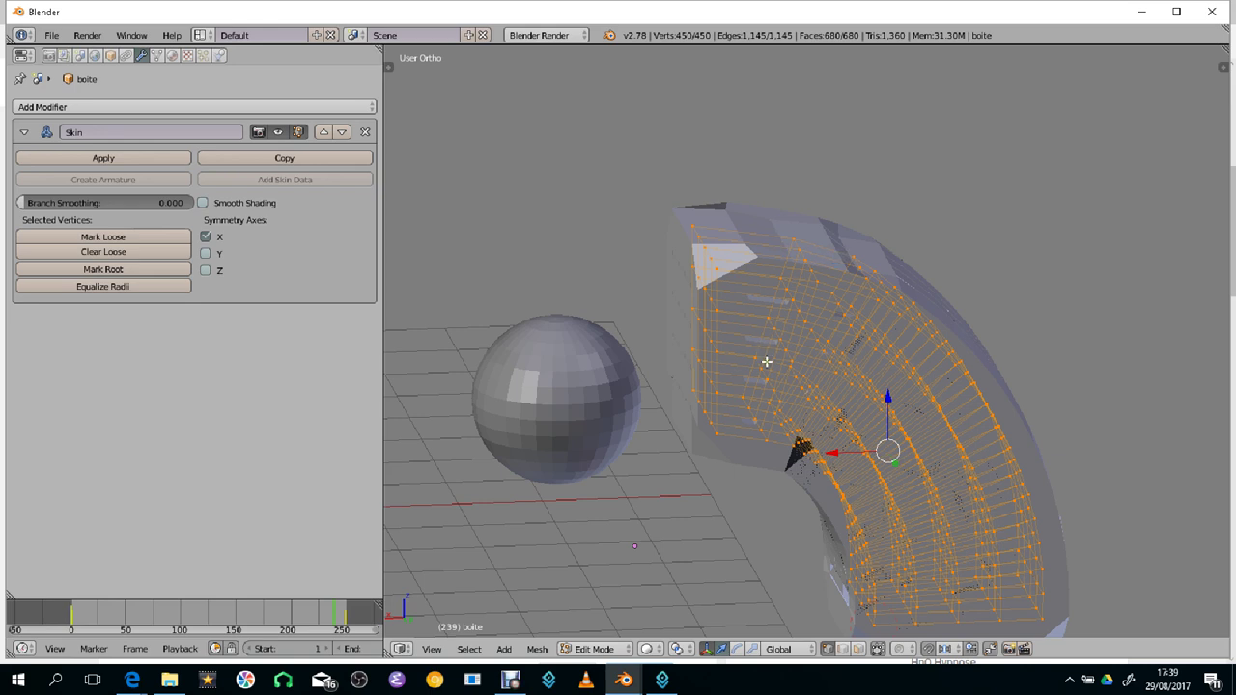
# Step: Scale the selected vertices to 0.4996 along the global Y axis
pyautogui.scroll(-2, 764, 367)
pyautogui.moveTo(764, 367); pyautogui.dragTo(738, 373, button='middle')
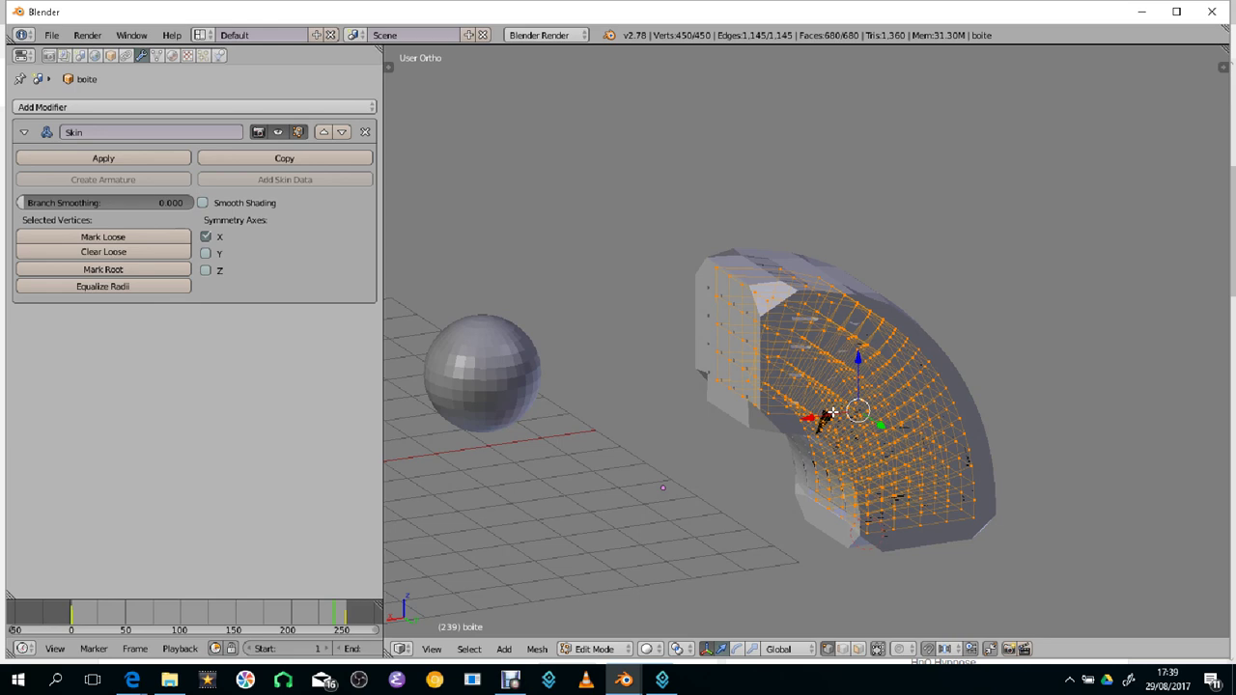
pyautogui.press('s')
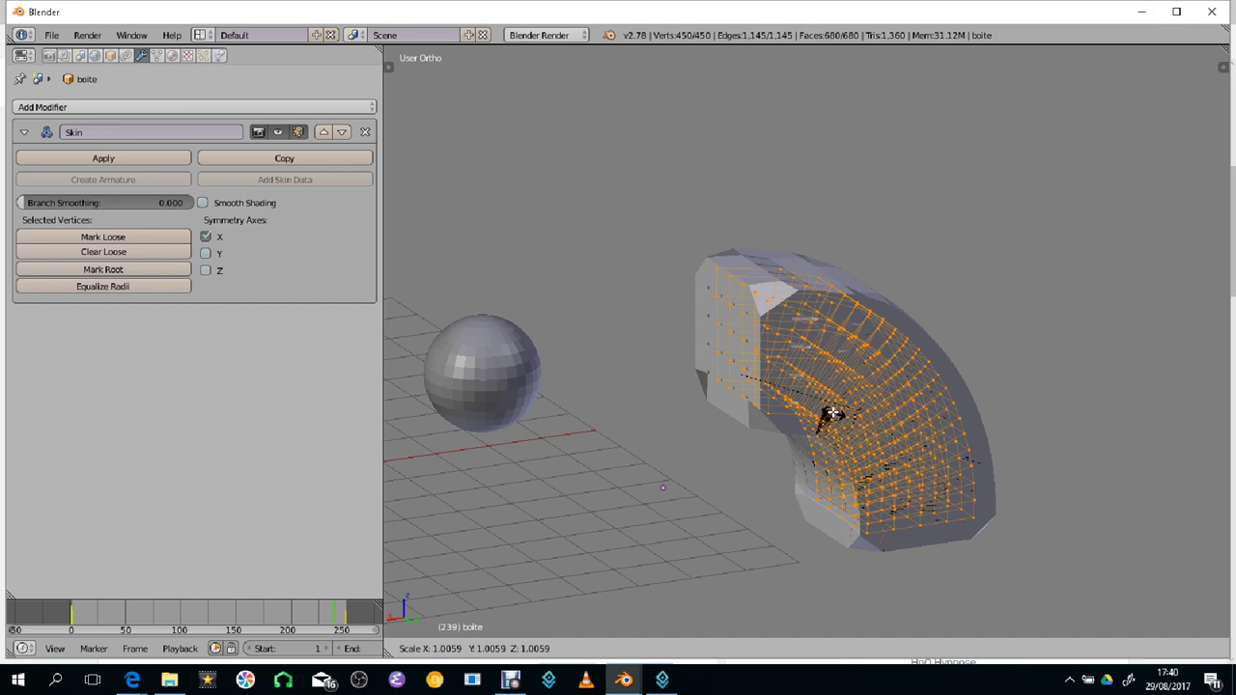
pyautogui.press('y')
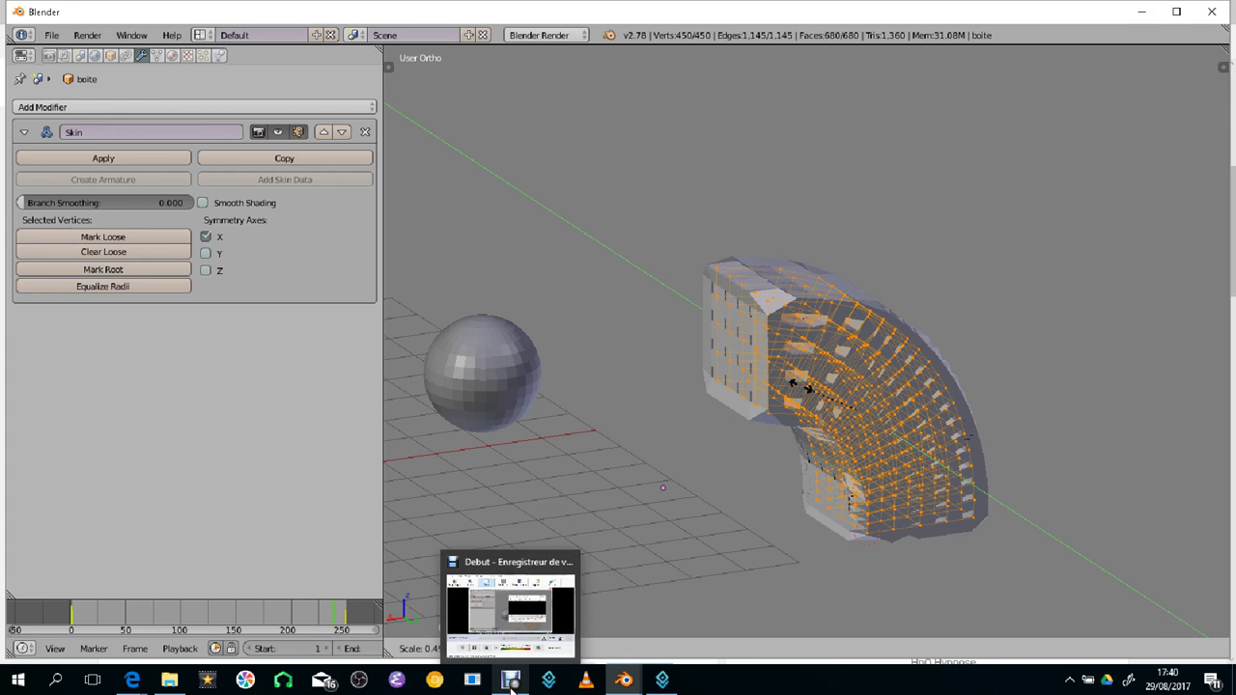
pyautogui.moveTo(510, 680)
pyautogui.click(506, 91)
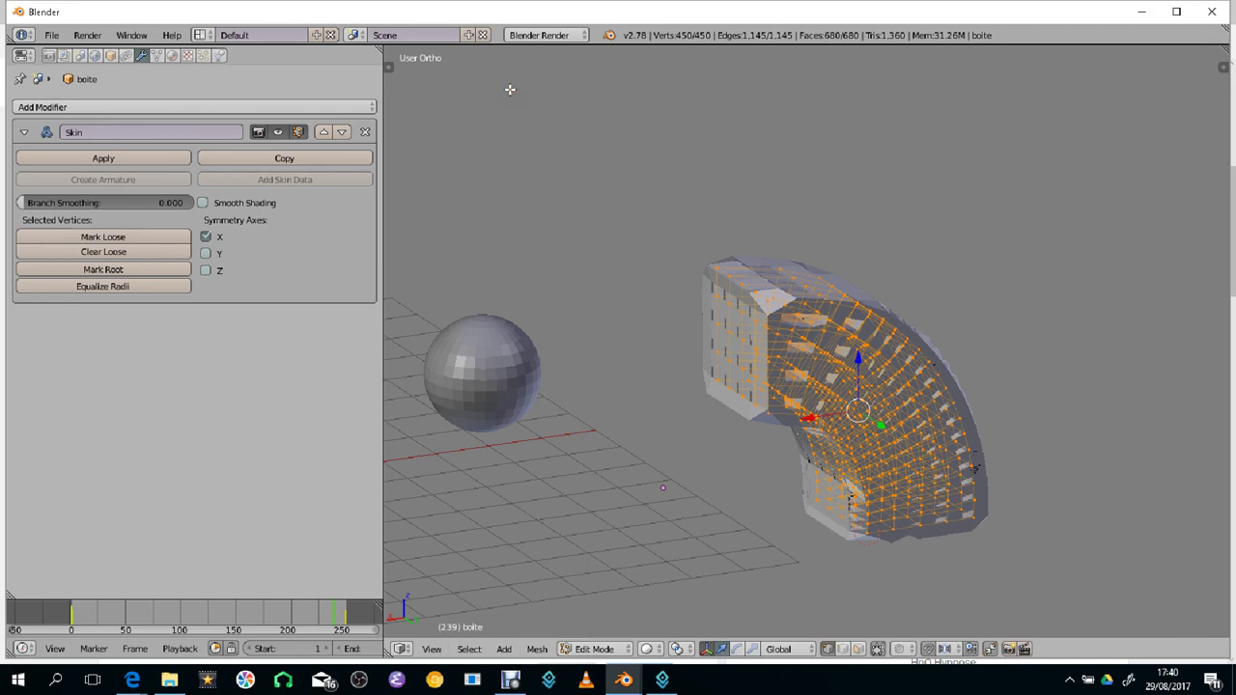